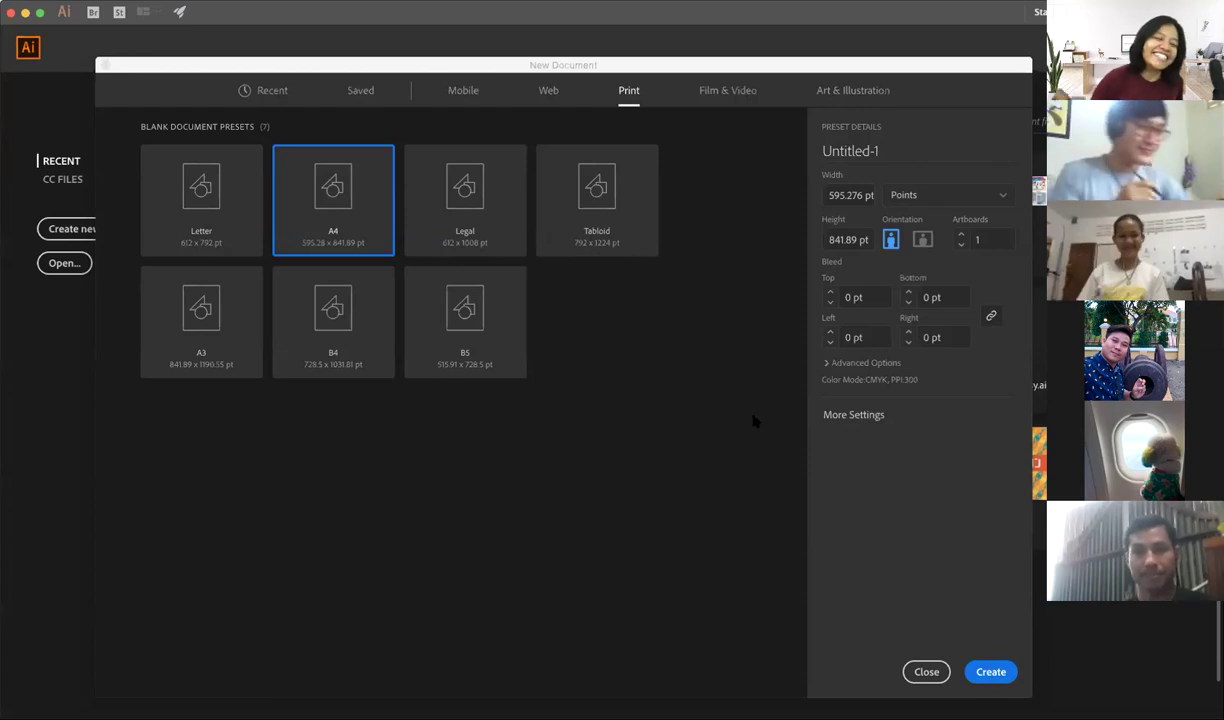
- Close the New Document dialog to return to the recent files grid
{"action": "left_click", "coordinate": [922, 670]}
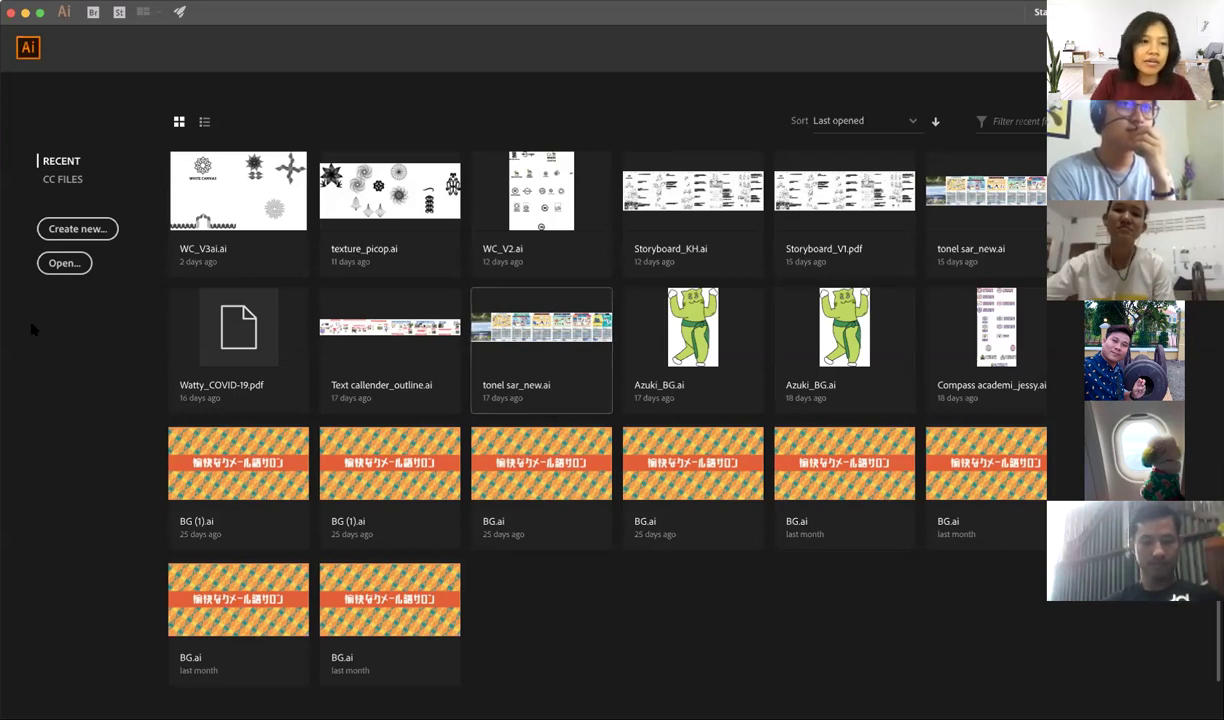
- Start a new document and pick the A4 preset (595.276 × 841.89 pt)
{"action": "left_click", "coordinate": [85, 238]}
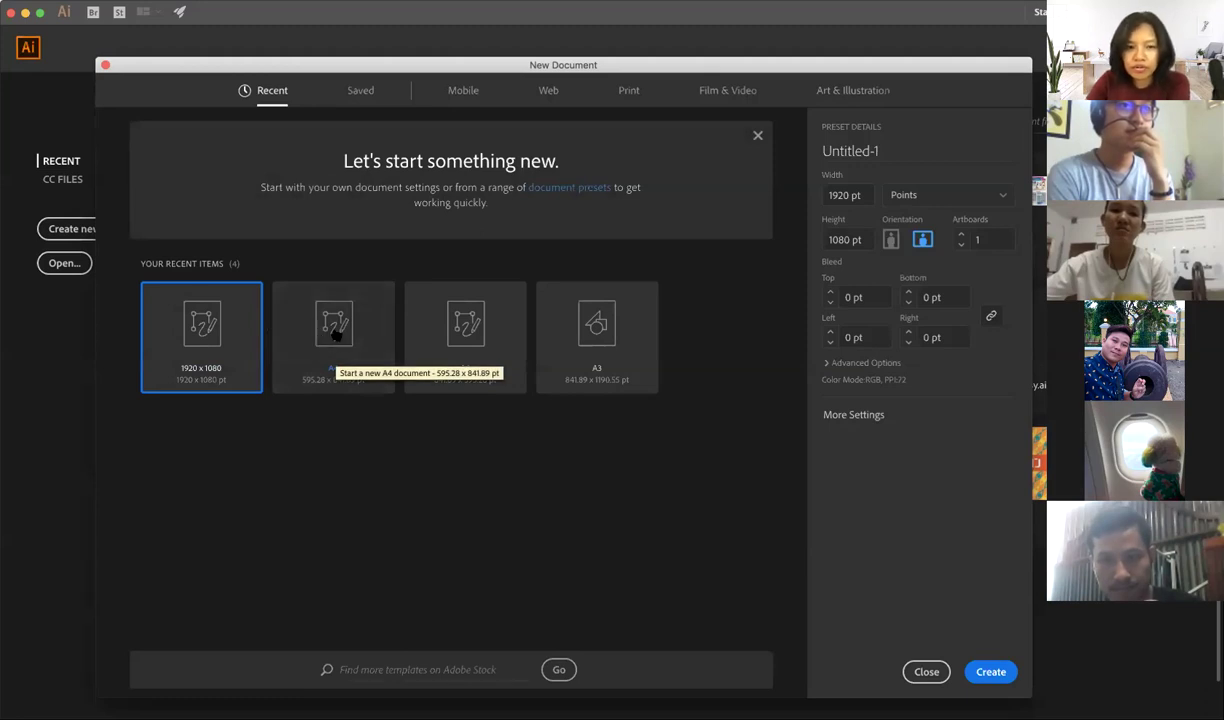
{"action": "left_click", "coordinate": [338, 339]}
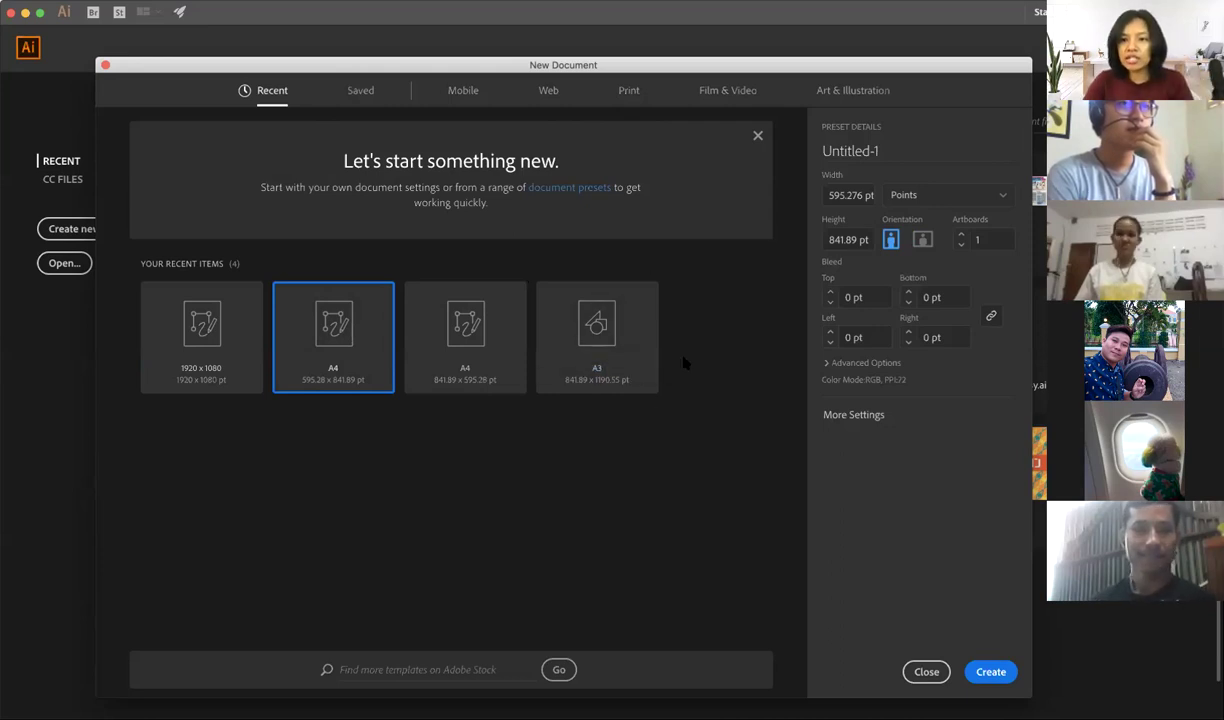
- Set the document to 2000 px wide by 200 px high, with units in Pixels
{"action": "double_click", "coordinate": [872, 194]}
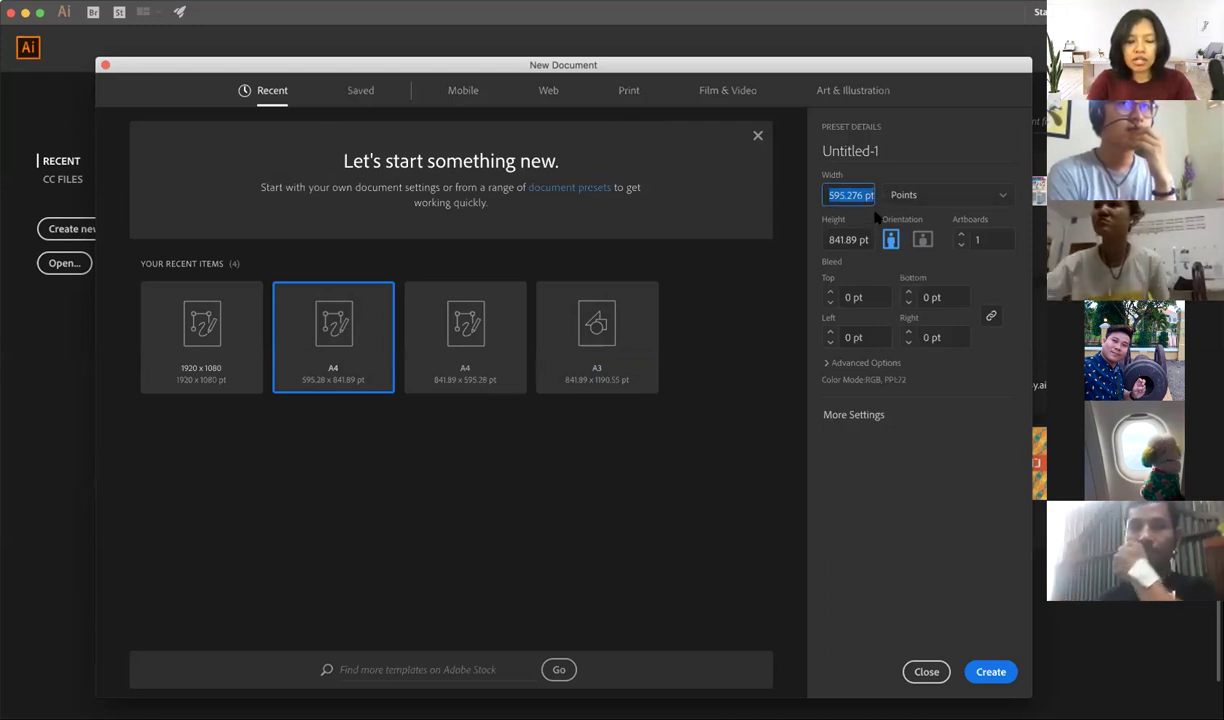
{"action": "type", "text": "2000"}
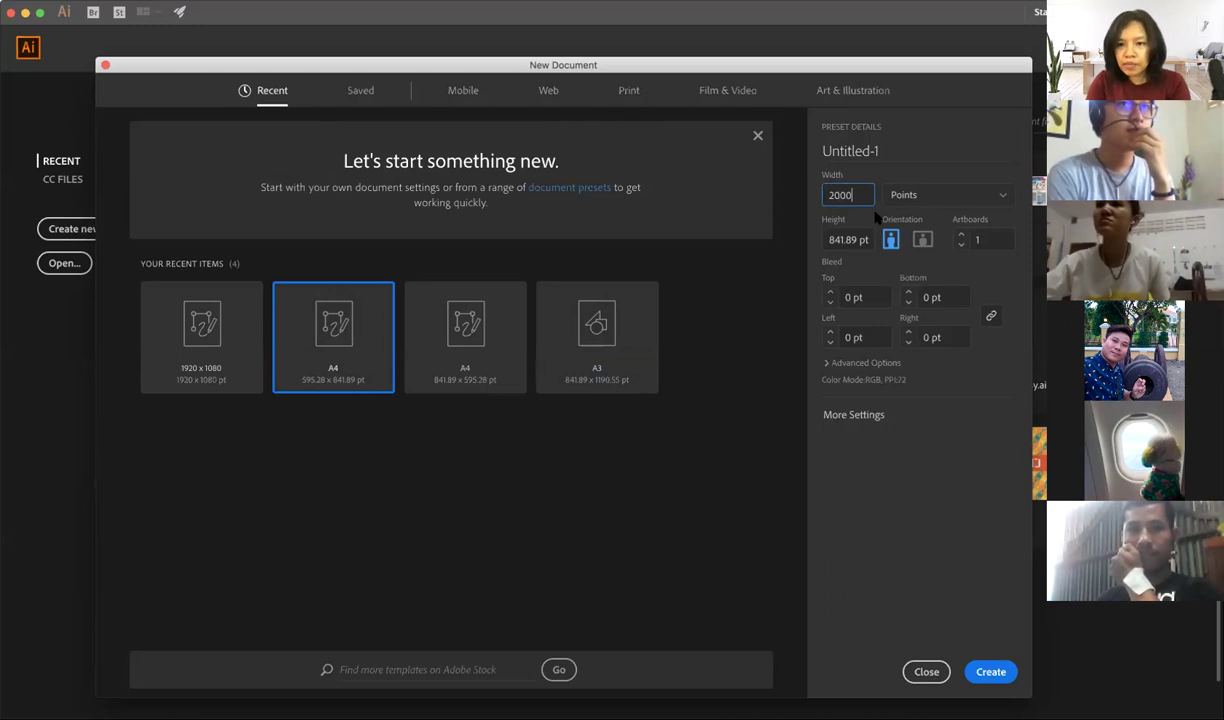
{"action": "key", "text": "Tab"}
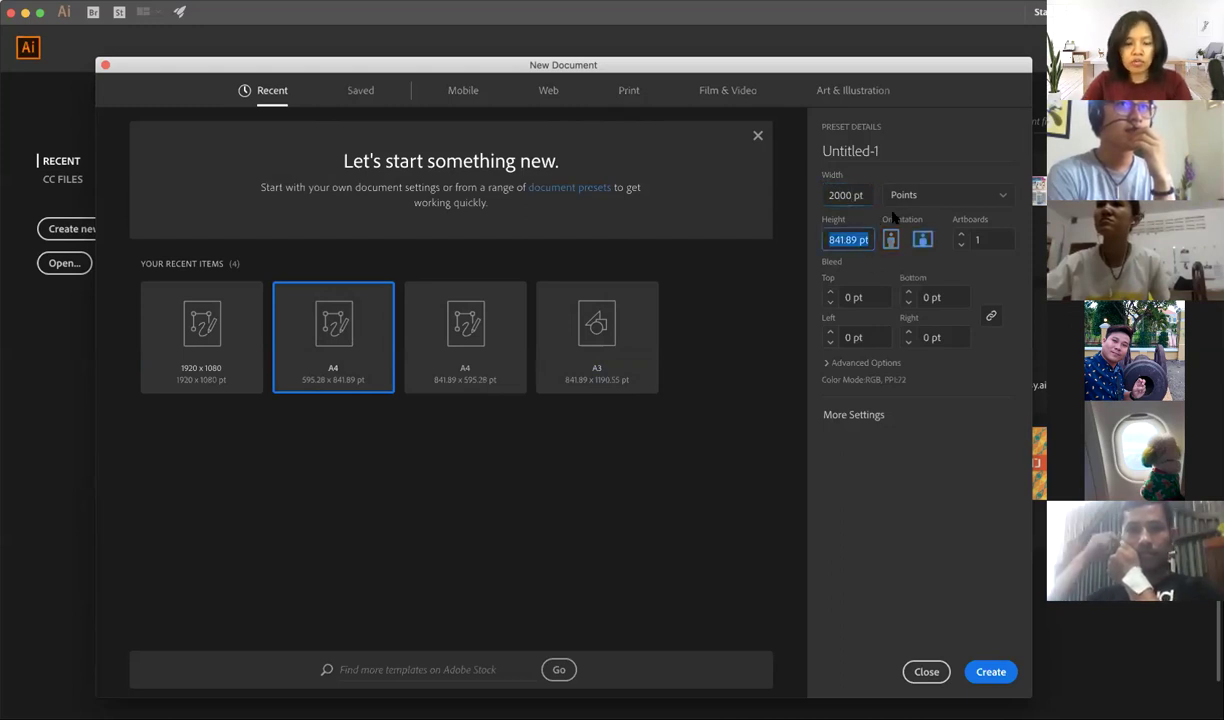
{"action": "type", "text": "200"}
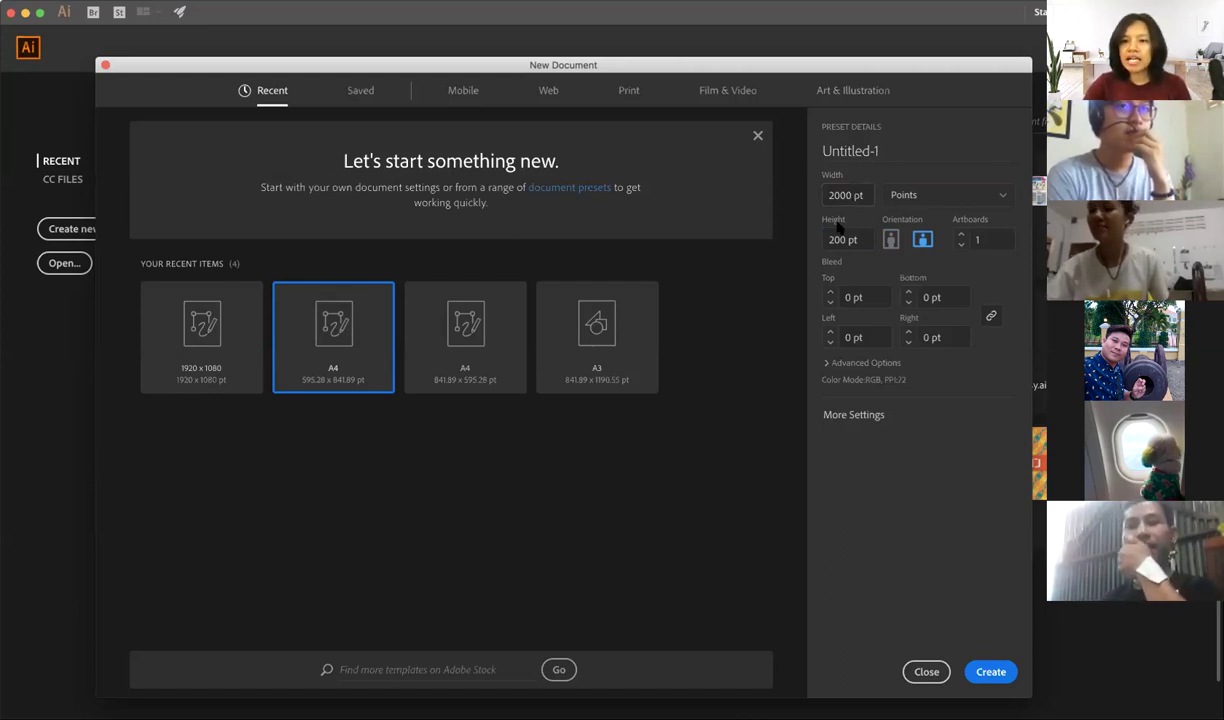
{"action": "left_click", "coordinate": [938, 197]}
{"action": "left_click", "coordinate": [910, 345]}
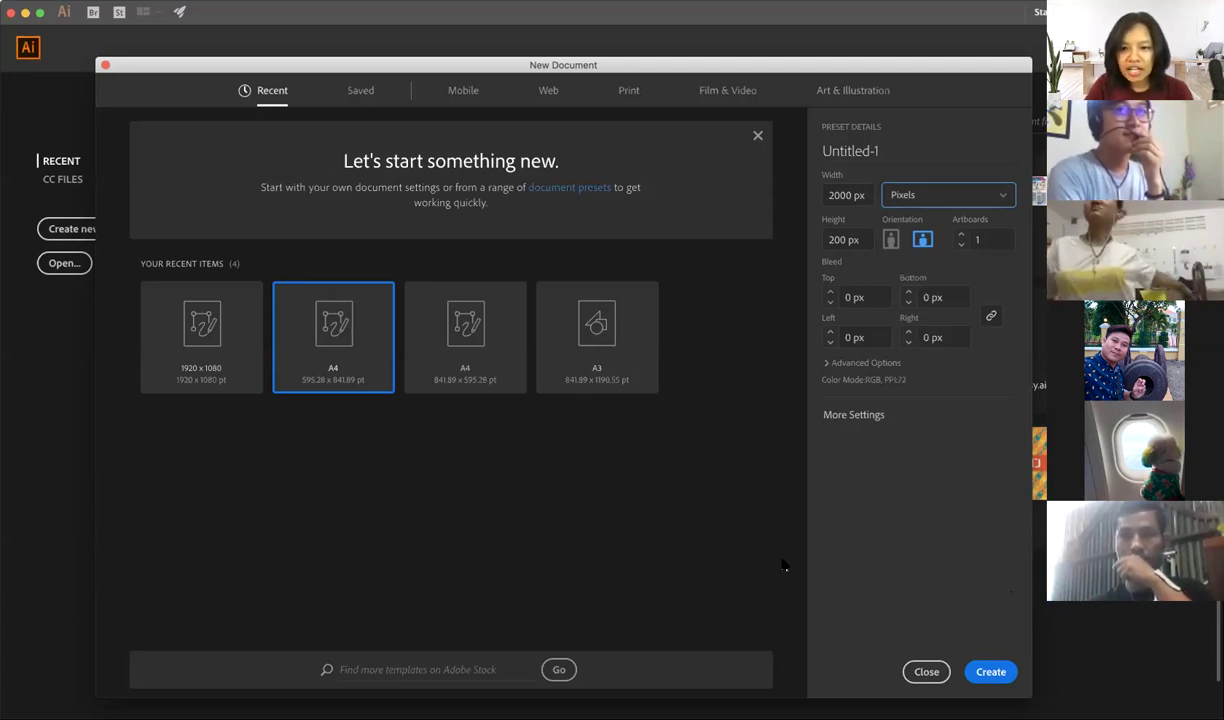
- Change the height to 2000 px and create the 2000 × 2000 px document
{"action": "mouse_move", "coordinate": [818, 58]}
{"action": "left_mouse_down"}
{"action": "mouse_move", "coordinate": [818, 36]}
{"action": "mouse_move", "coordinate": [830, 92]}
{"action": "mouse_move", "coordinate": [821, 76]}
{"action": "left_mouse_up"}
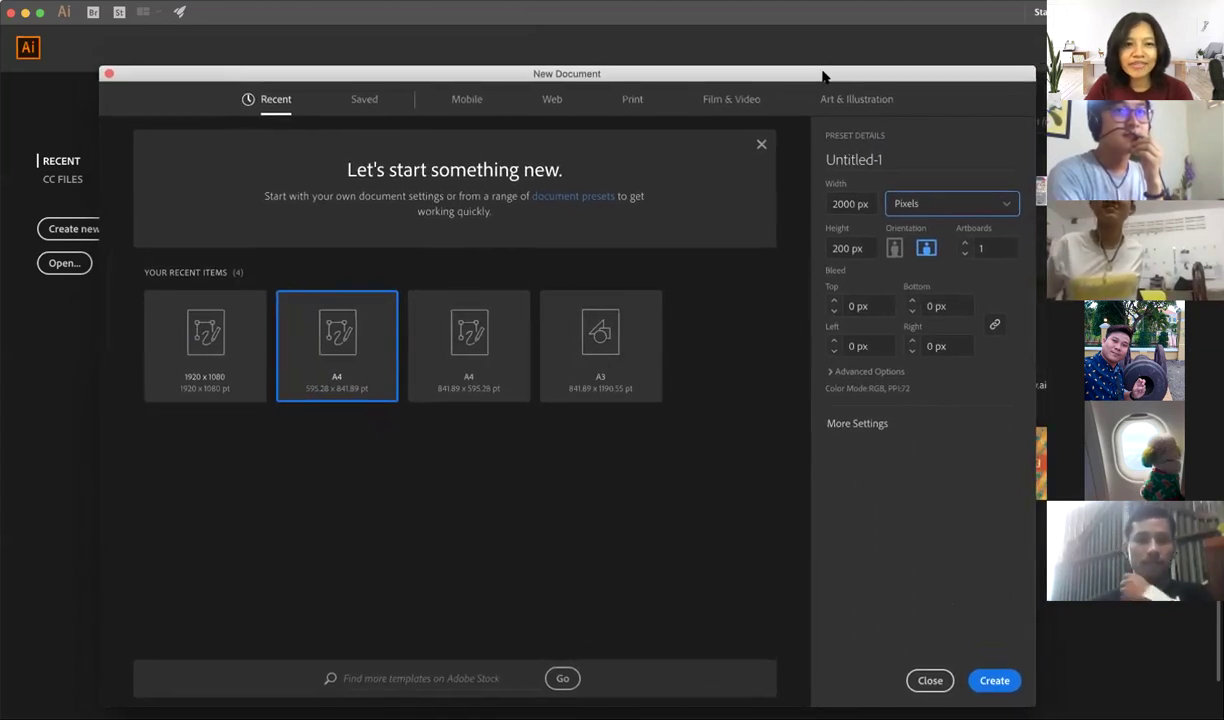
{"action": "left_click_drag", "start_coordinate": [959, 86], "coordinate": [956, 76]}
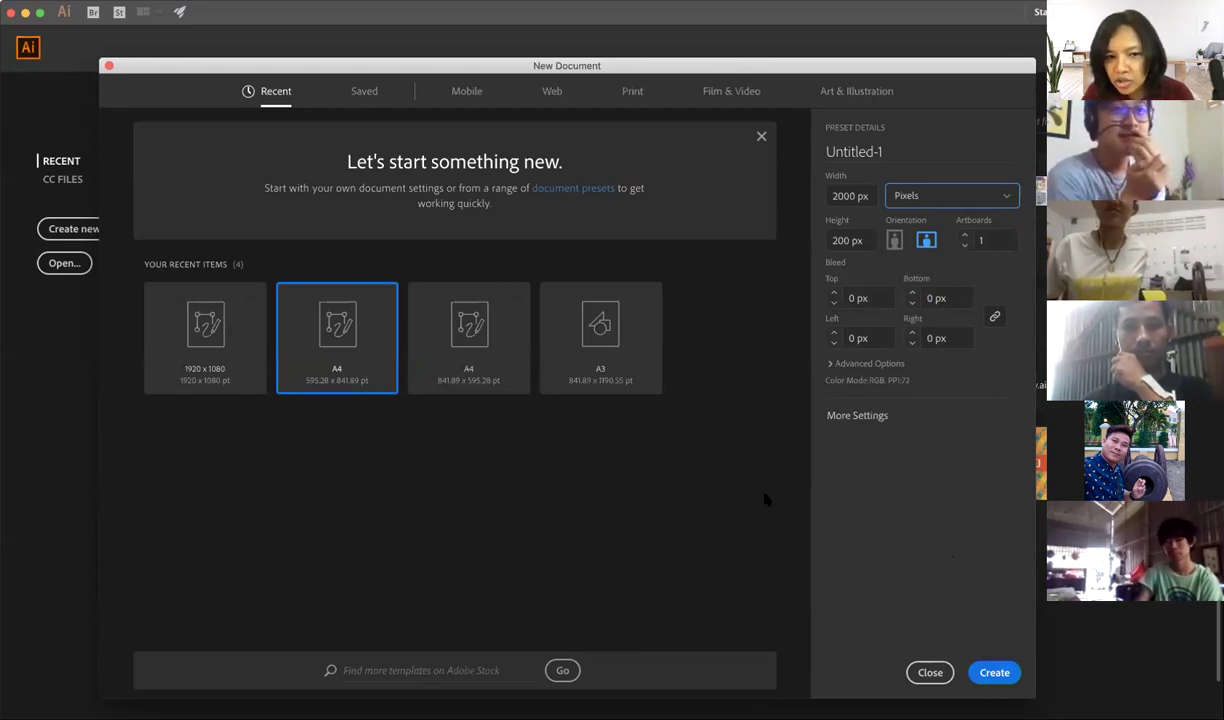
{"action": "left_click", "coordinate": [849, 241]}
{"action": "type", "text": "2000"}
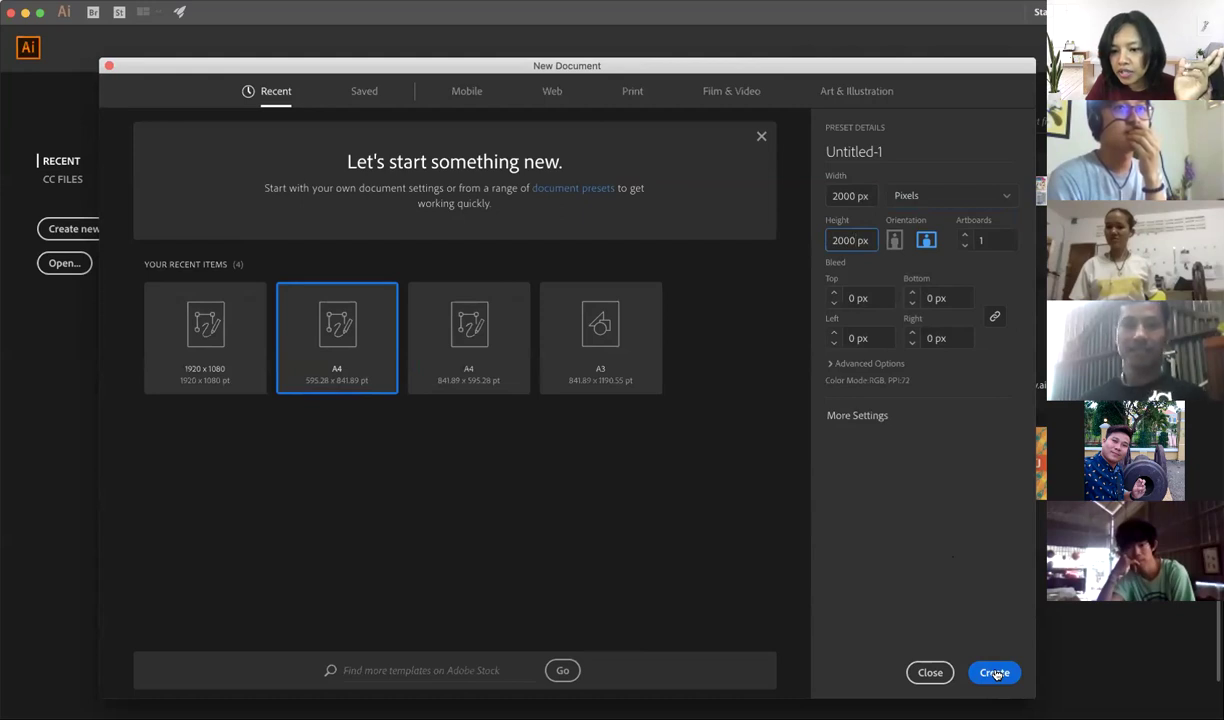
{"action": "left_click", "coordinate": [995, 674]}
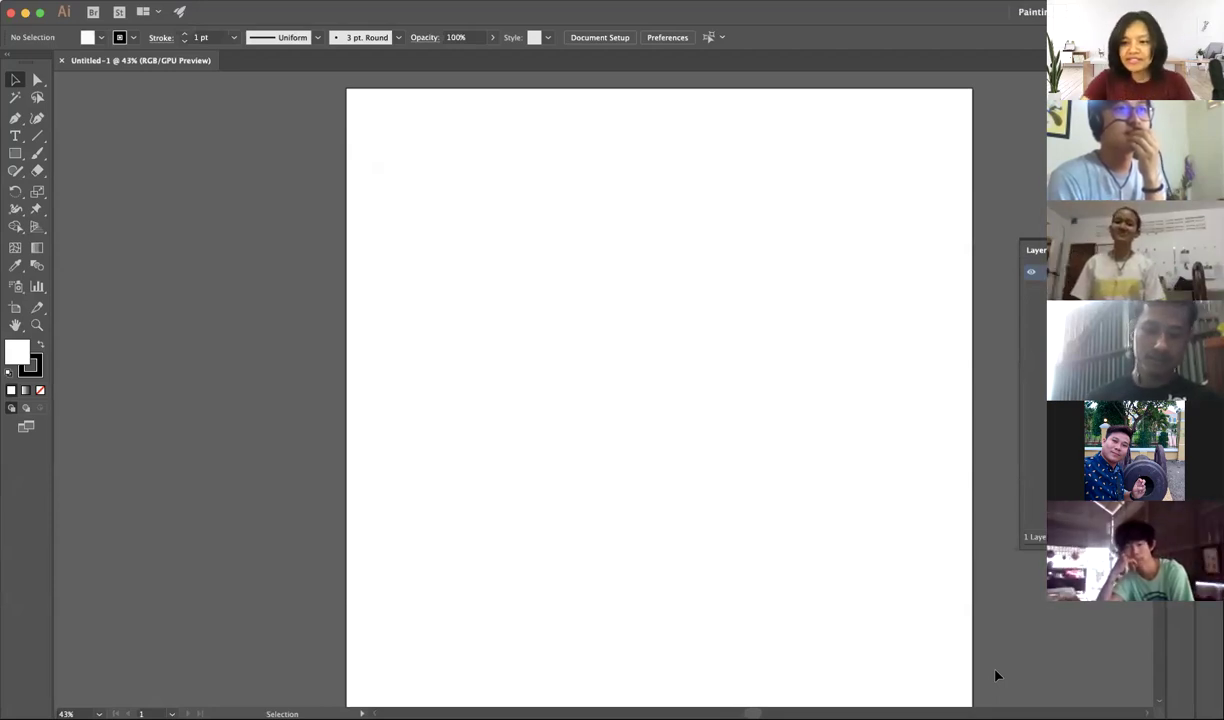
{"action": "scroll", "coordinate": [738, 392], "scroll_direction": "right", "scroll_amount": 3}
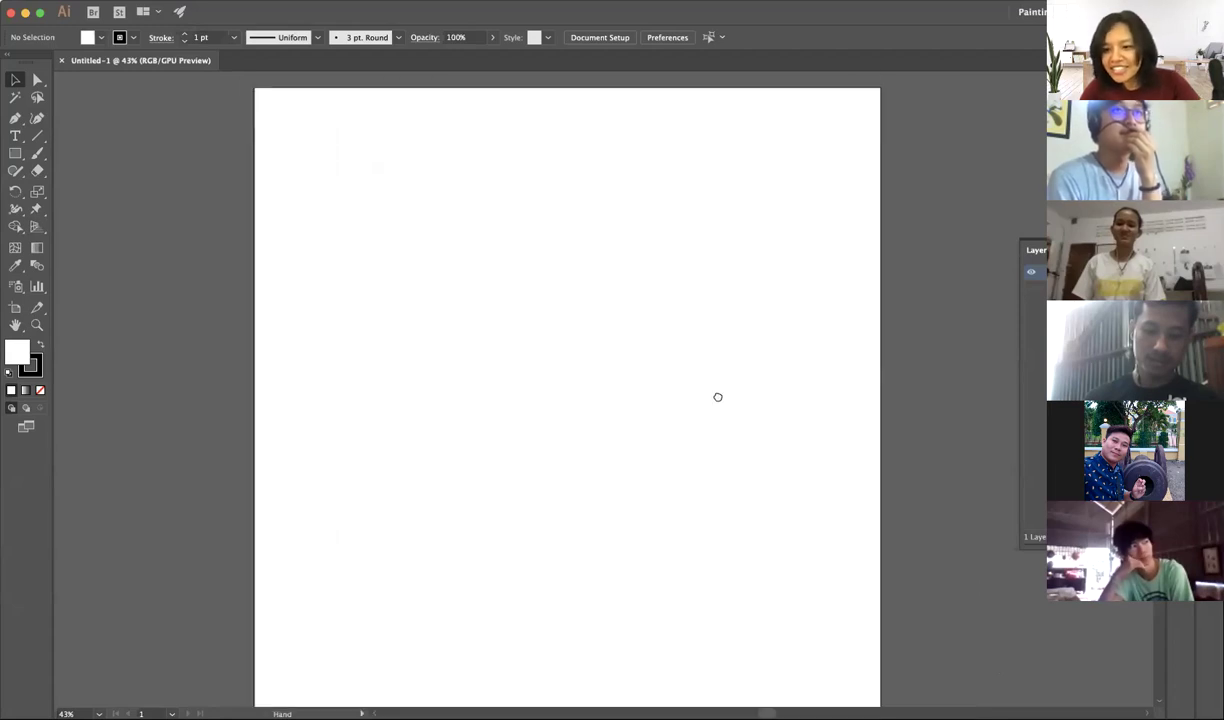
{"action": "scroll", "coordinate": [761, 445], "scroll_direction": "down", "scroll_amount": 1}
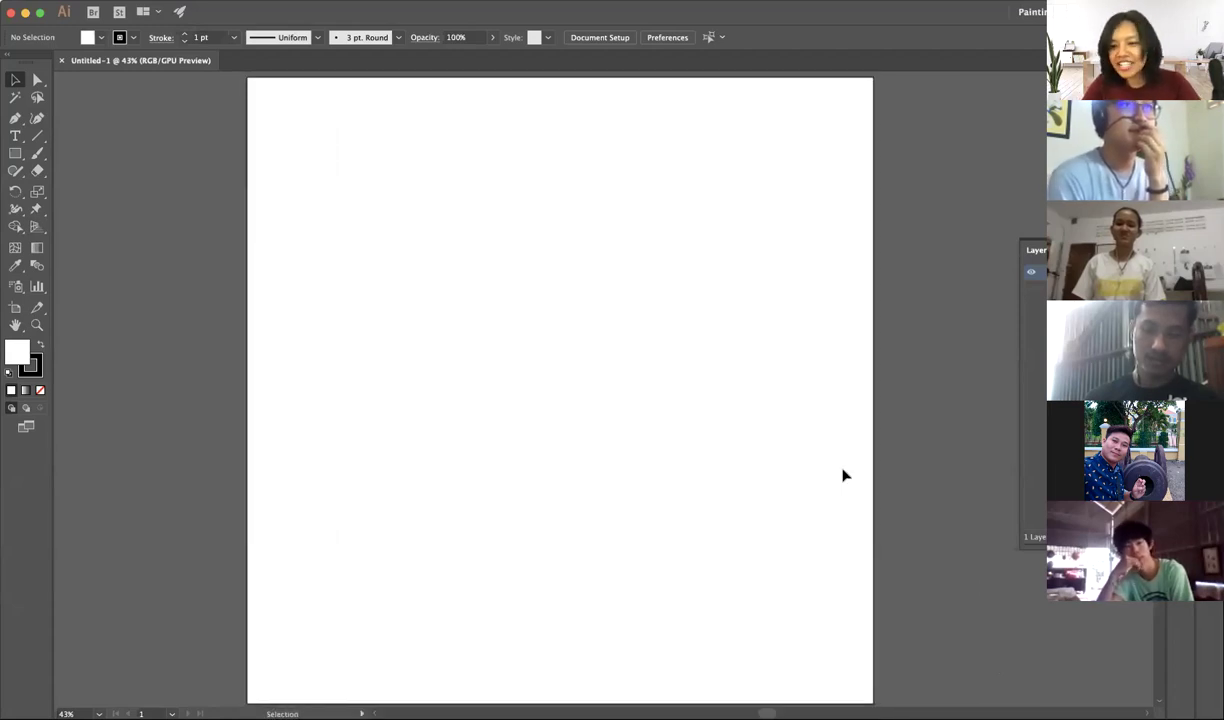
{"action": "scroll", "coordinate": [721, 456], "scroll_direction": "right", "scroll_amount": 1}
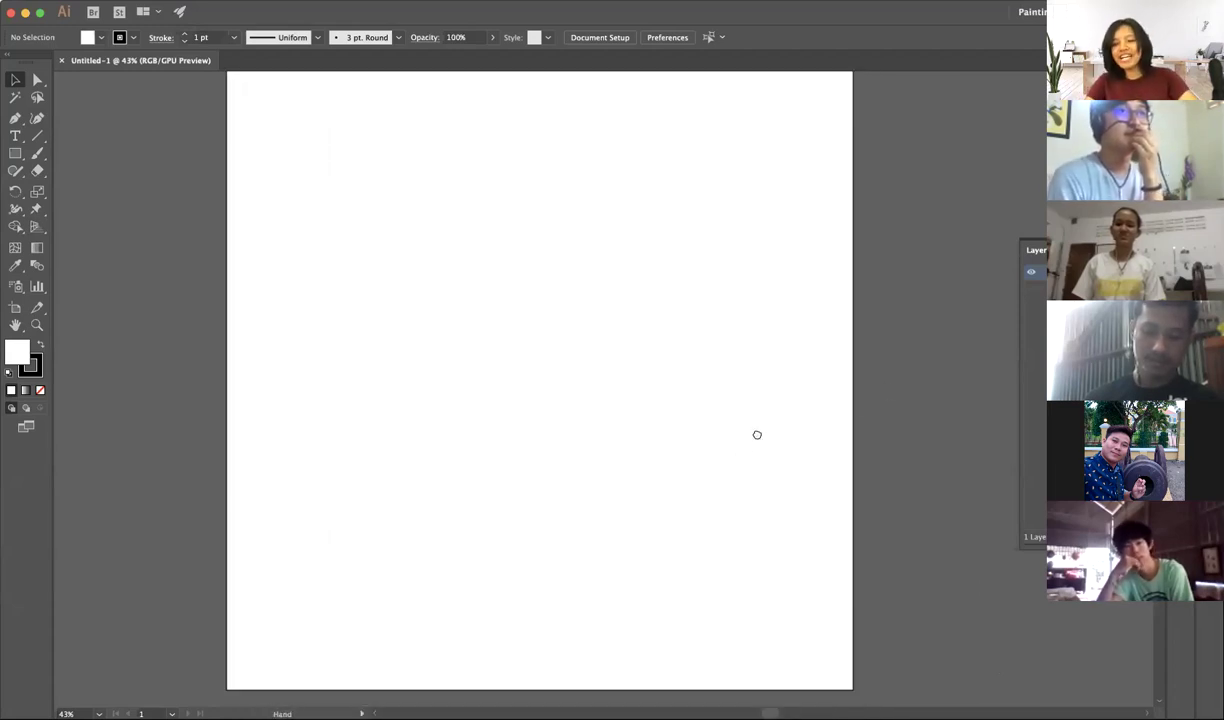
{"action": "scroll", "coordinate": [757, 435], "scroll_direction": "up", "scroll_amount": 2}
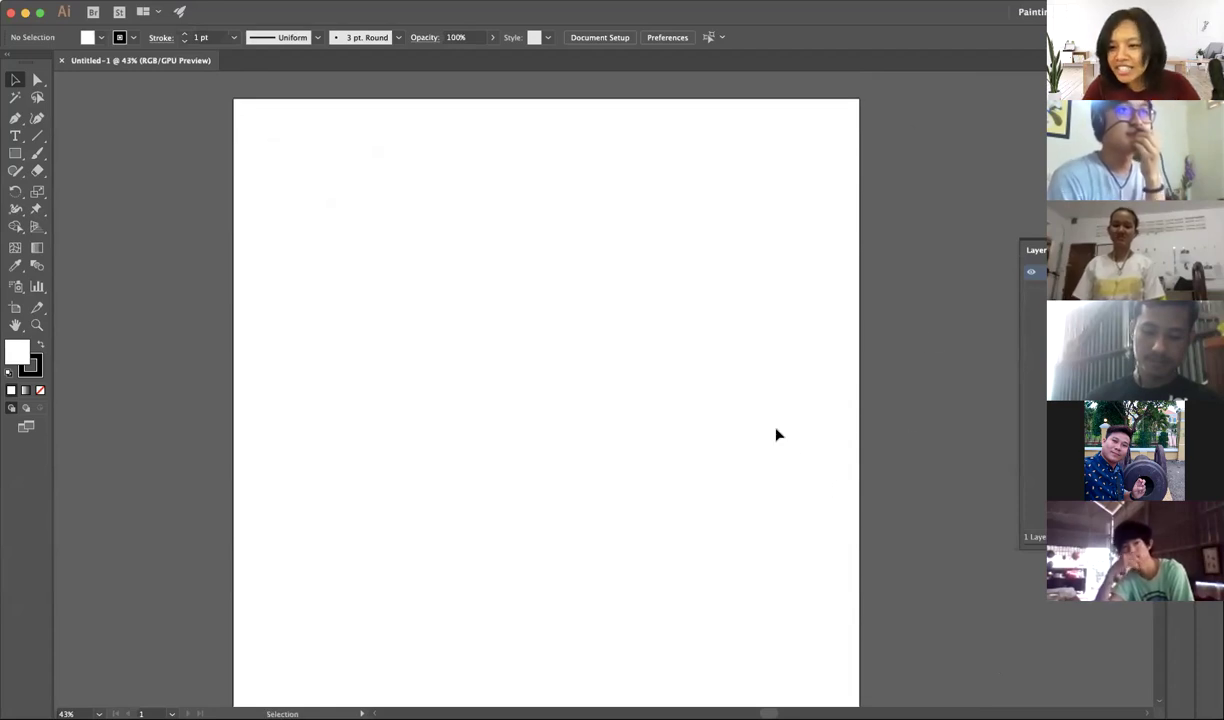
{"action": "scroll", "coordinate": [778, 435], "scroll_direction": "down", "scroll_amount": 2}
{"action": "scroll", "coordinate": [778, 435], "scroll_direction": "right", "scroll_amount": 1}
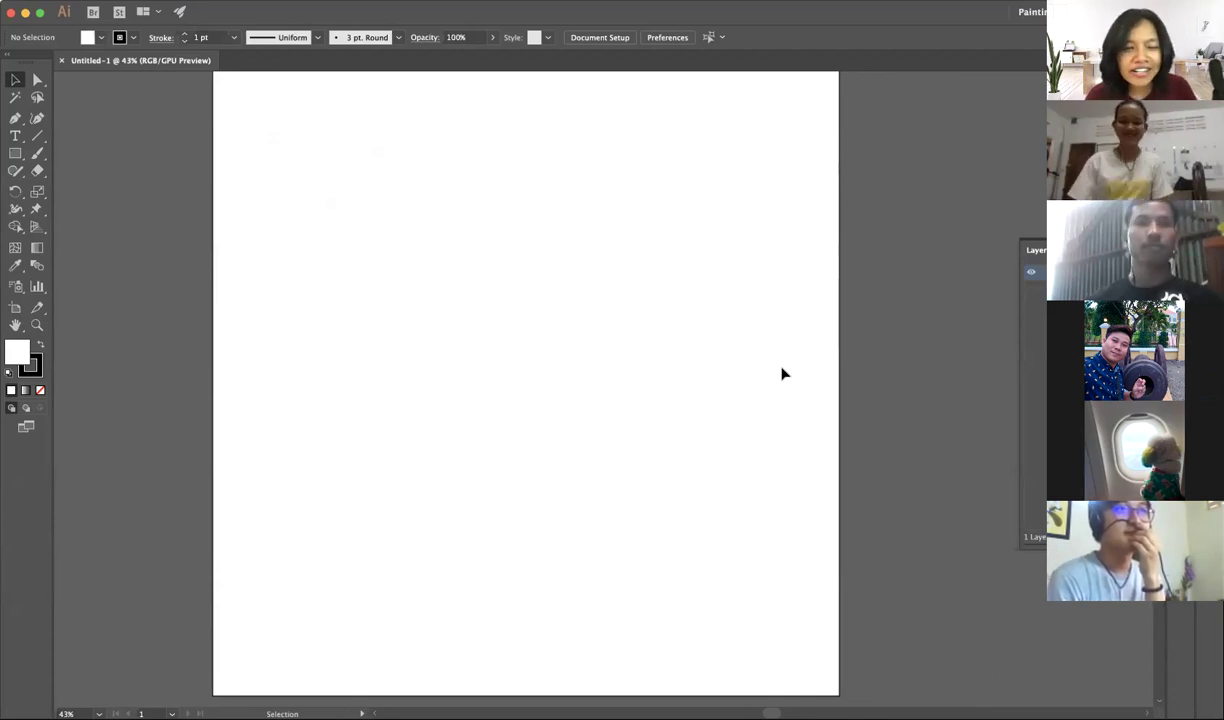
{"action": "key", "text": "z"}
{"action": "mouse_move", "coordinate": [481, 328]}
{"action": "left_mouse_down"}
{"action": "mouse_move", "coordinate": [500, 342]}
{"action": "mouse_move", "coordinate": [462, 194]}
{"action": "mouse_move", "coordinate": [508, 180]}
{"action": "mouse_move", "coordinate": [448, 186]}
{"action": "mouse_move", "coordinate": [455, 208]}
{"action": "left_mouse_up"}
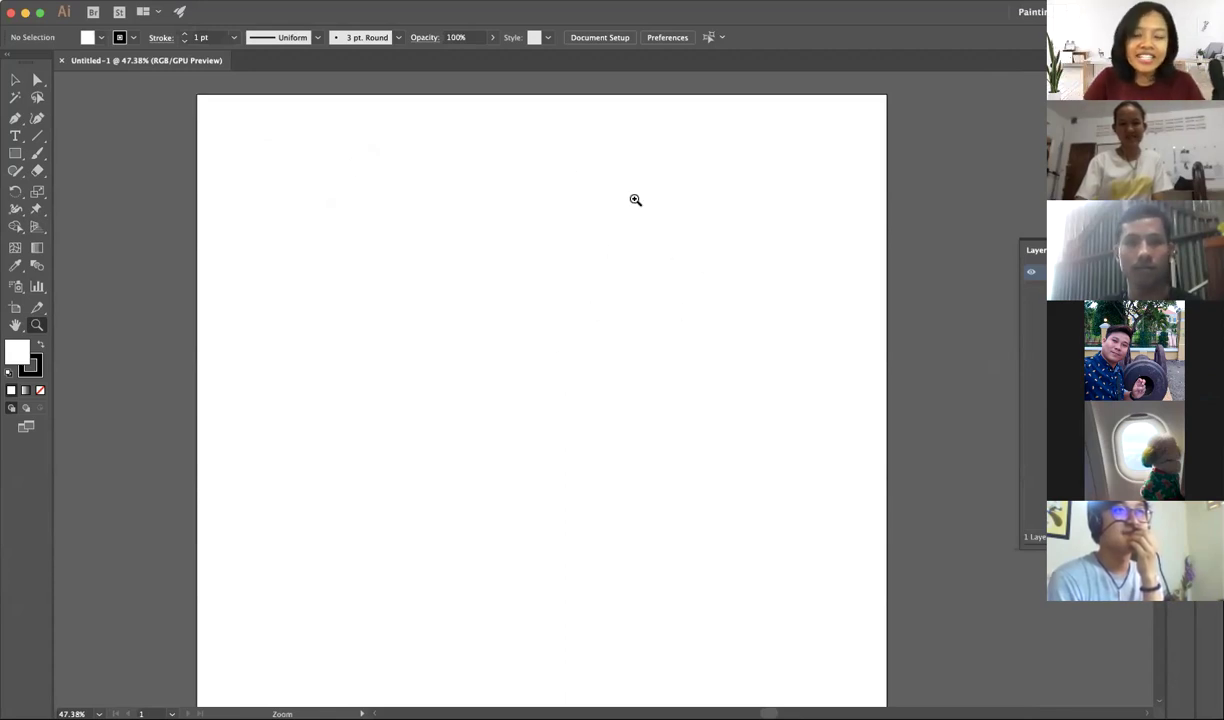
{"action": "left_click_drag", "start_coordinate": [623, 220], "coordinate": [589, 258]}
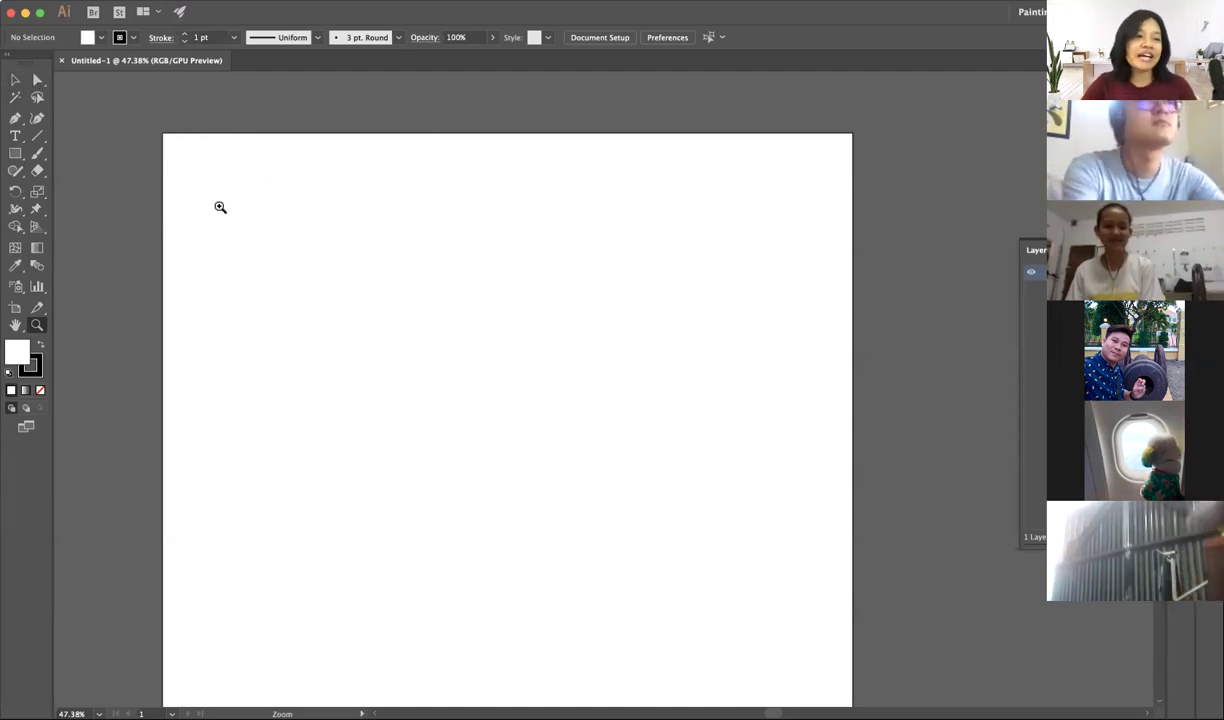
- Draw a square rectangle on the artboard, then select and deselect it
{"action": "left_click", "coordinate": [494, 352]}
{"action": "left_click", "coordinate": [15, 153]}
{"action": "left_click_drag", "start_coordinate": [412, 278], "coordinate": [510, 390]}
{"action": "left_click", "coordinate": [15, 79]}
{"action": "left_click", "coordinate": [386, 247]}
{"action": "left_click", "coordinate": [472, 310]}
{"action": "left_click_drag", "start_coordinate": [598, 243], "coordinate": [300, 500]}
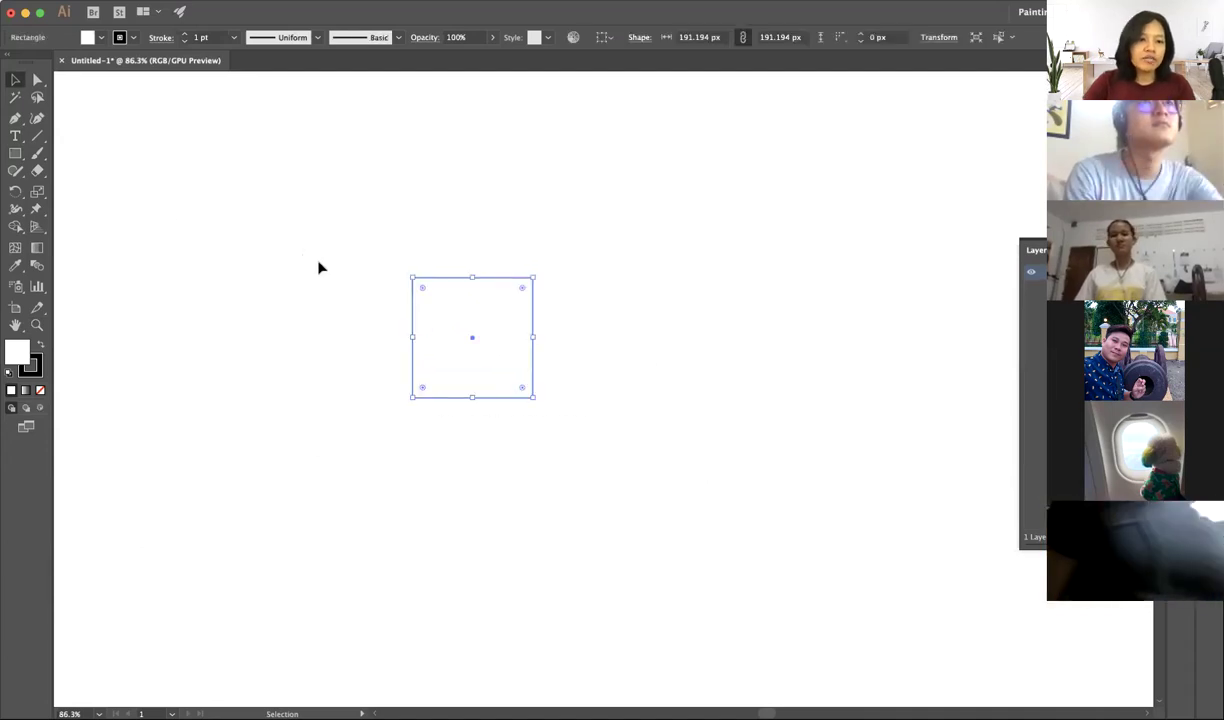
{"action": "left_click", "coordinate": [429, 448]}
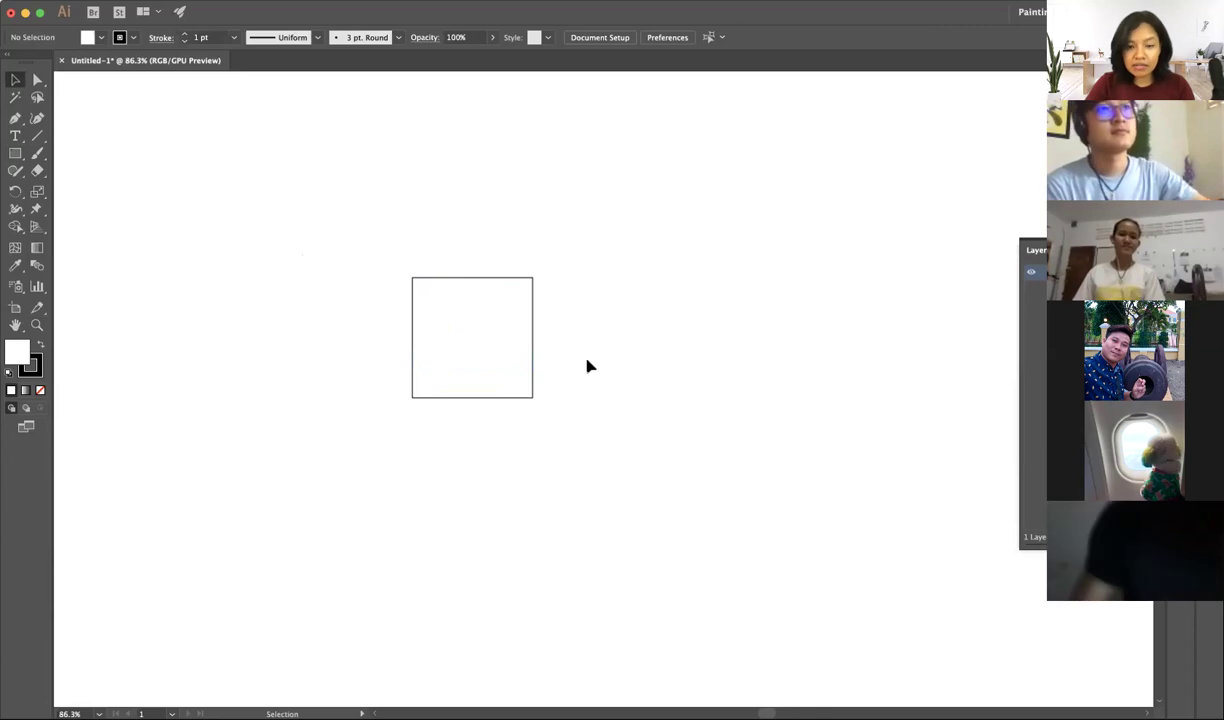
- Zoom closer on the square, then switch to the Direct Selection tool
{"action": "key", "text": "z"}
{"action": "left_click", "coordinate": [495, 335]}
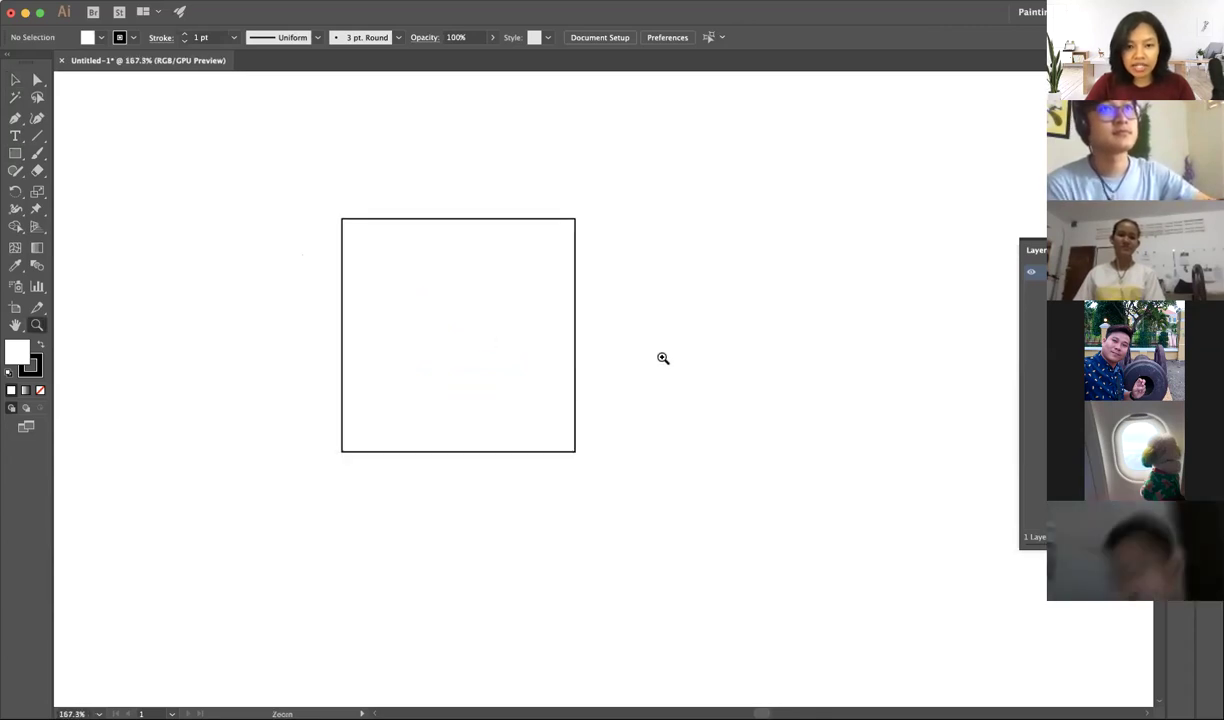
{"action": "left_click", "coordinate": [16, 80]}
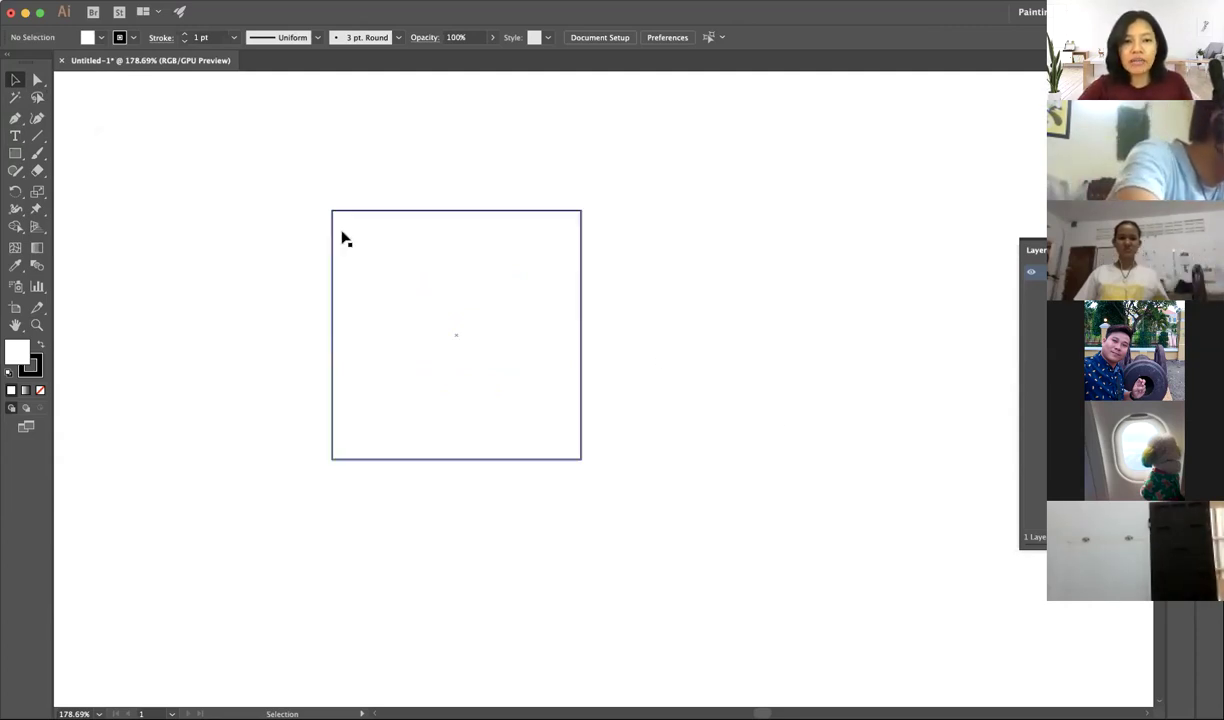
{"action": "left_click_drag", "start_coordinate": [270, 170], "coordinate": [695, 191]}
{"action": "left_click", "coordinate": [508, 292]}
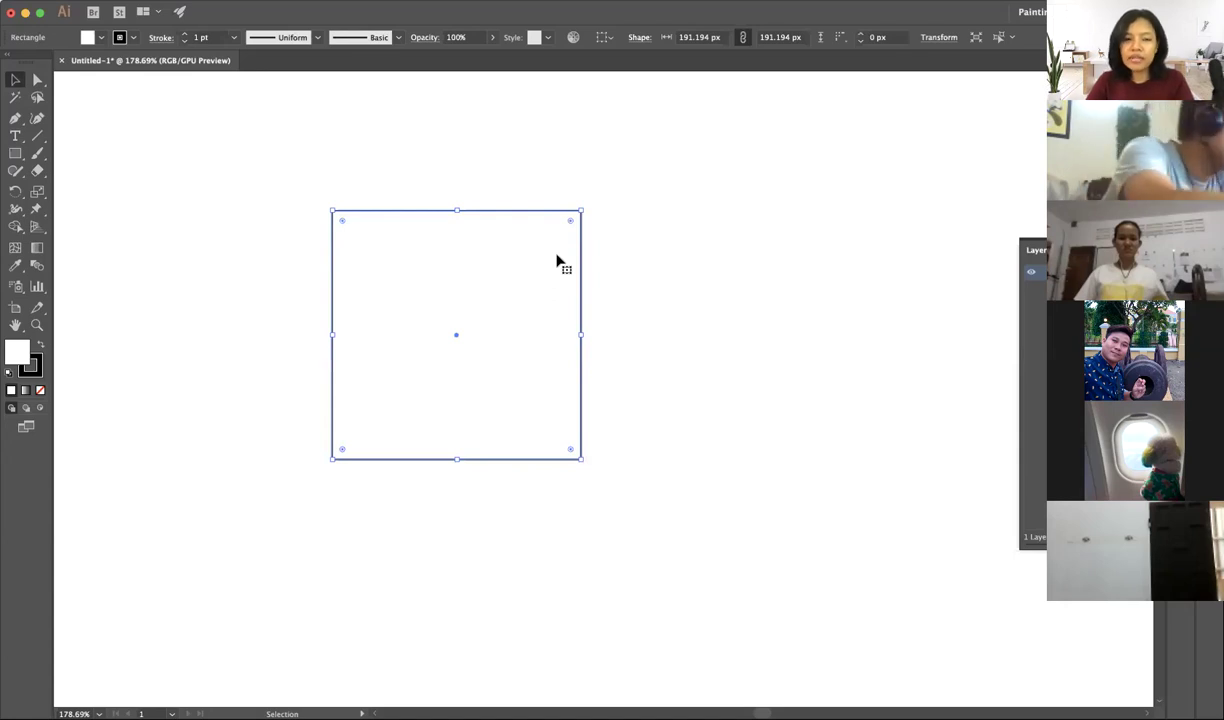
{"action": "left_click", "coordinate": [650, 205]}
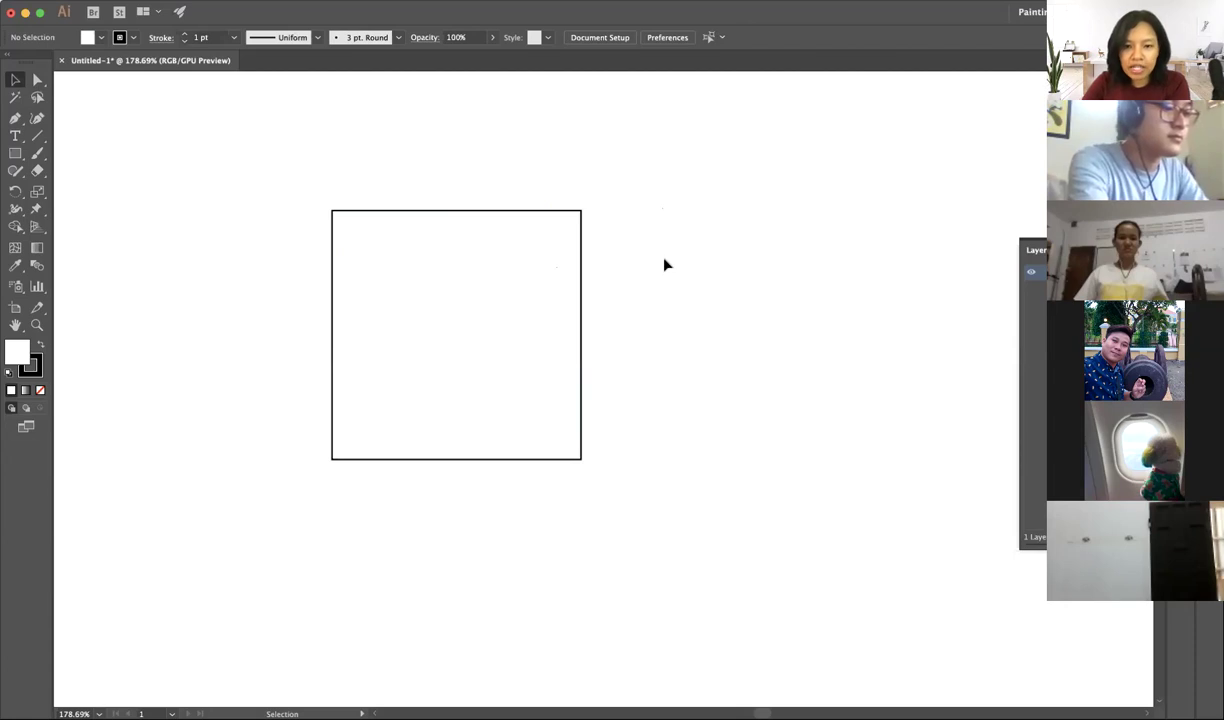
{"action": "left_click", "coordinate": [37, 80]}
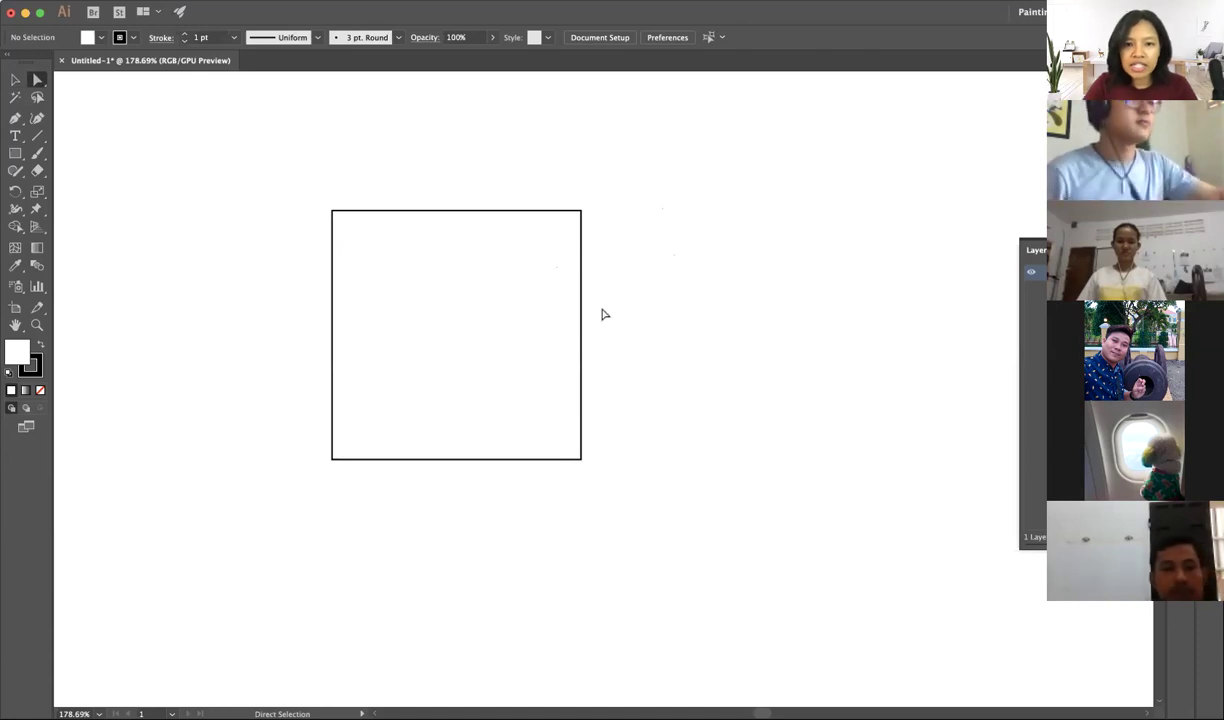
- Select all the square's anchor points, zoom in on its top corners, then zoom back out
{"action": "mouse_move", "coordinate": [549, 167]}
{"action": "left_mouse_down"}
{"action": "mouse_move", "coordinate": [657, 269]}
{"action": "mouse_move", "coordinate": [642, 267]}
{"action": "left_mouse_up"}
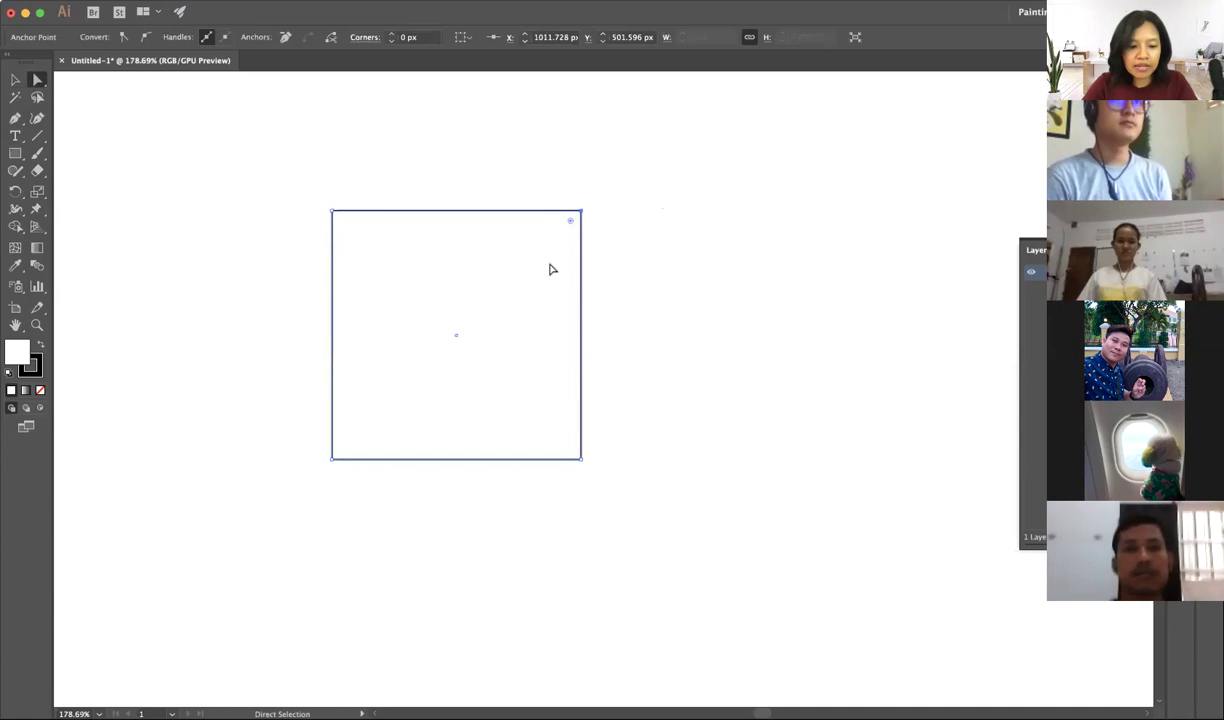
{"action": "key", "text": "z"}
{"action": "left_click_drag", "start_coordinate": [488, 210], "coordinate": [612, 208]}
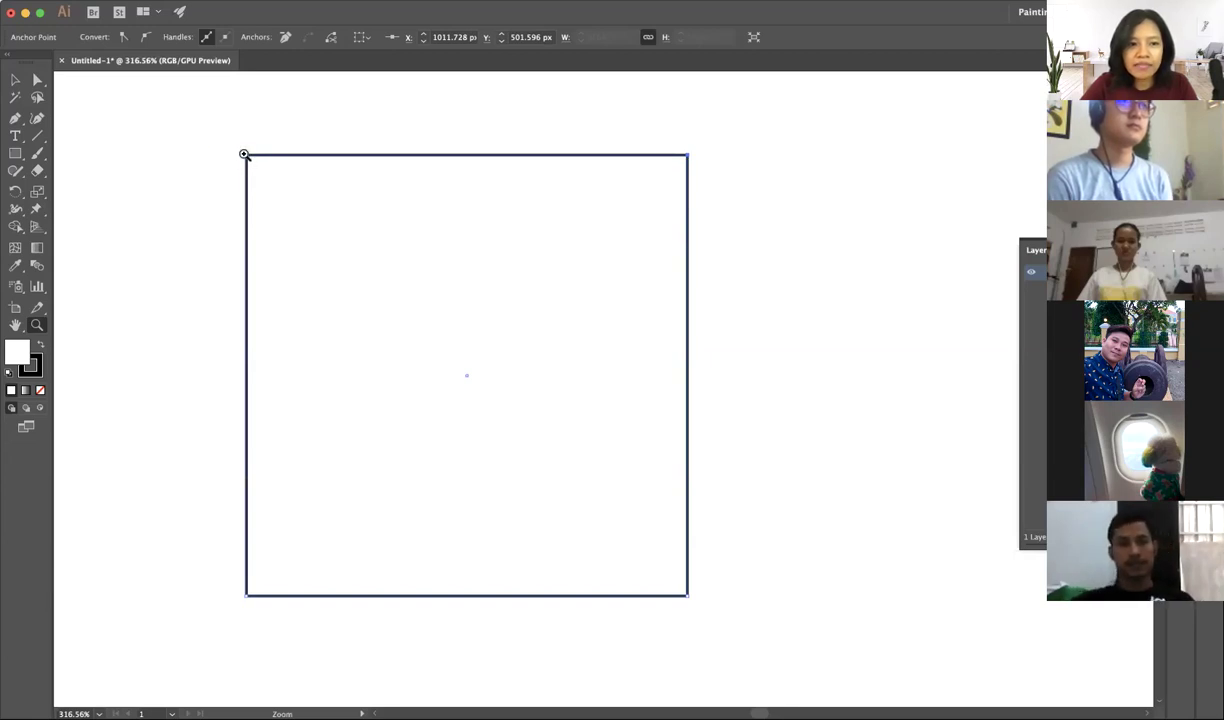
{"action": "mouse_move", "coordinate": [246, 157]}
{"action": "left_mouse_down"}
{"action": "mouse_move", "coordinate": [508, 169]}
{"action": "mouse_move", "coordinate": [294, 151]}
{"action": "left_mouse_up"}
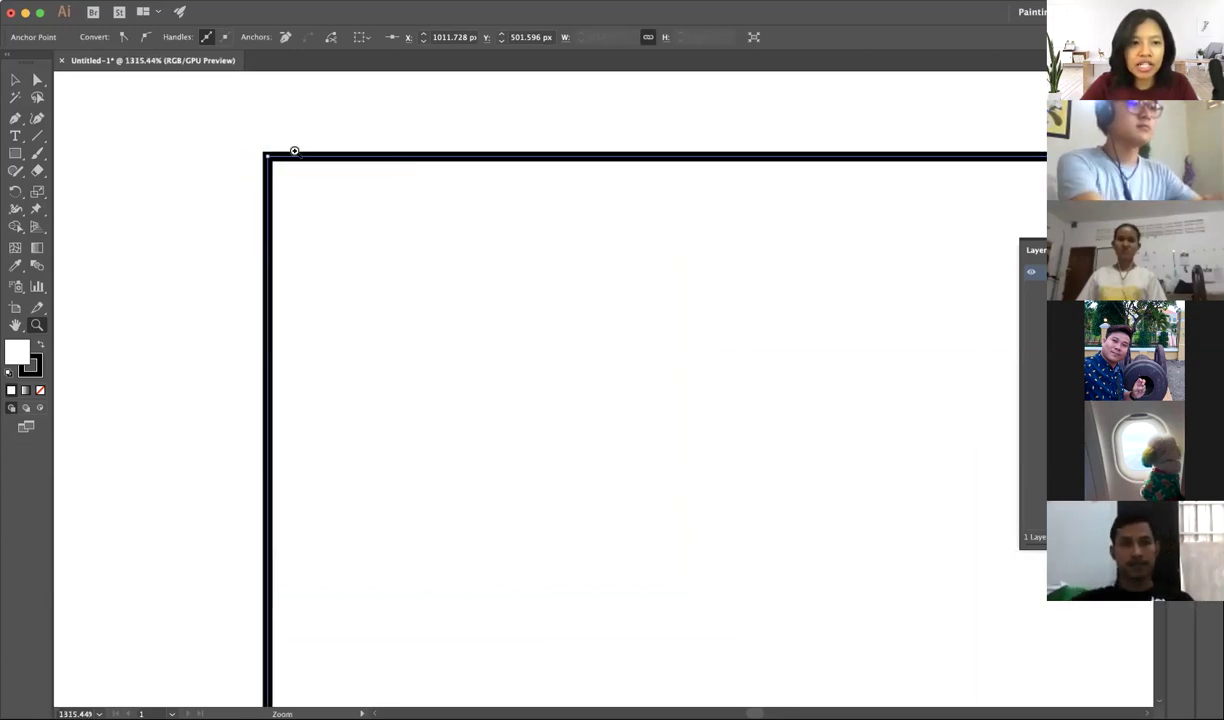
{"action": "mouse_move", "coordinate": [847, 300]}
{"action": "left_mouse_down"}
{"action": "mouse_move", "coordinate": [448, 330]}
{"action": "mouse_move", "coordinate": [808, 264]}
{"action": "mouse_move", "coordinate": [492, 322]}
{"action": "left_mouse_up"}
{"action": "mouse_move", "coordinate": [808, 358]}
{"action": "left_mouse_down"}
{"action": "mouse_move", "coordinate": [592, 252]}
{"action": "mouse_move", "coordinate": [653, 246]}
{"action": "left_mouse_up"}
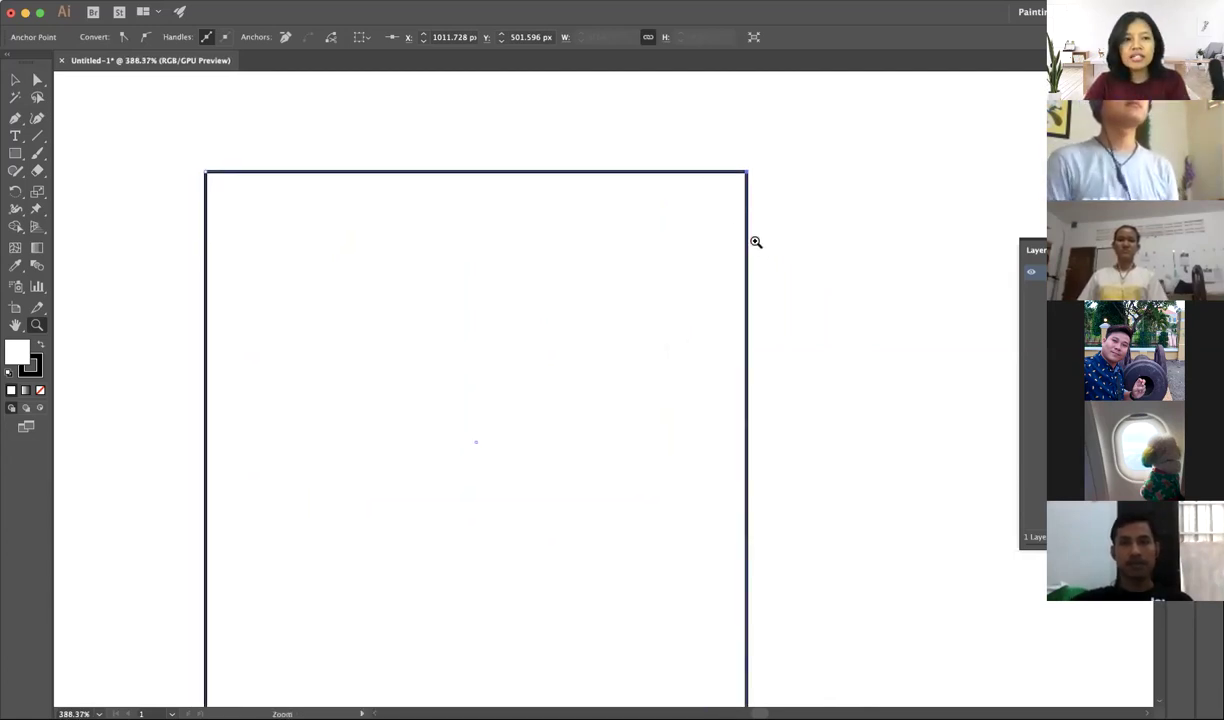
{"action": "left_click", "coordinate": [38, 80]}
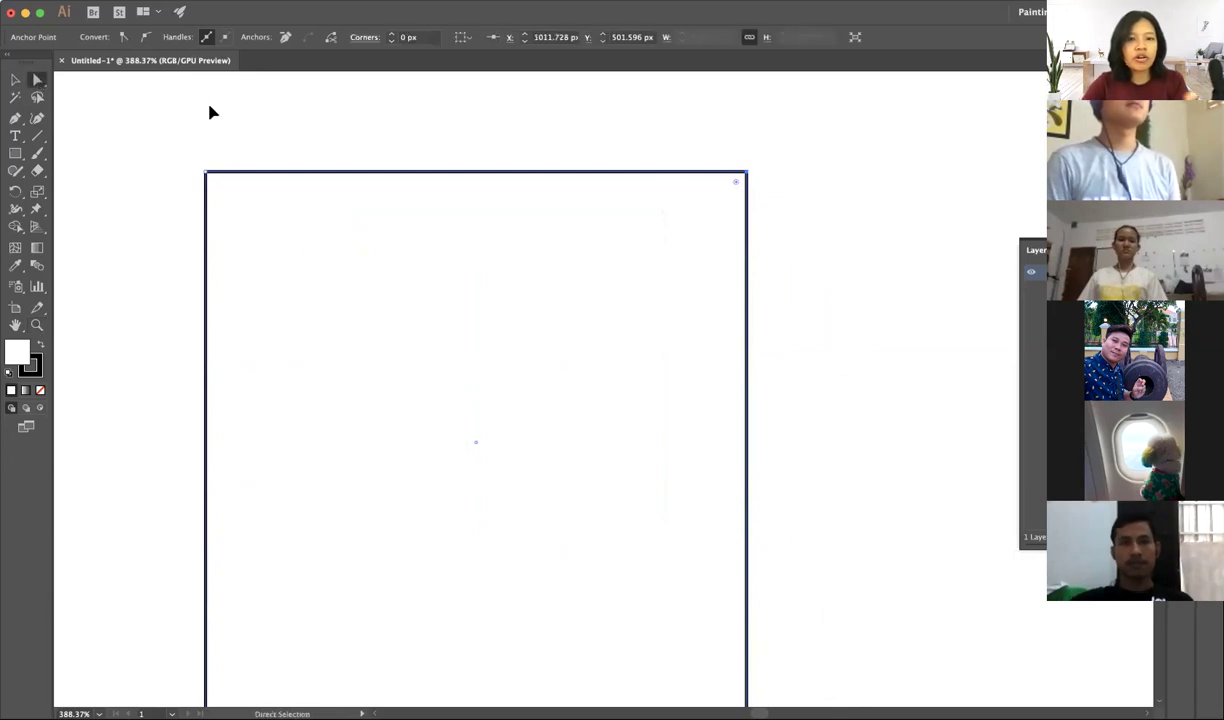
{"action": "left_click", "coordinate": [806, 187]}
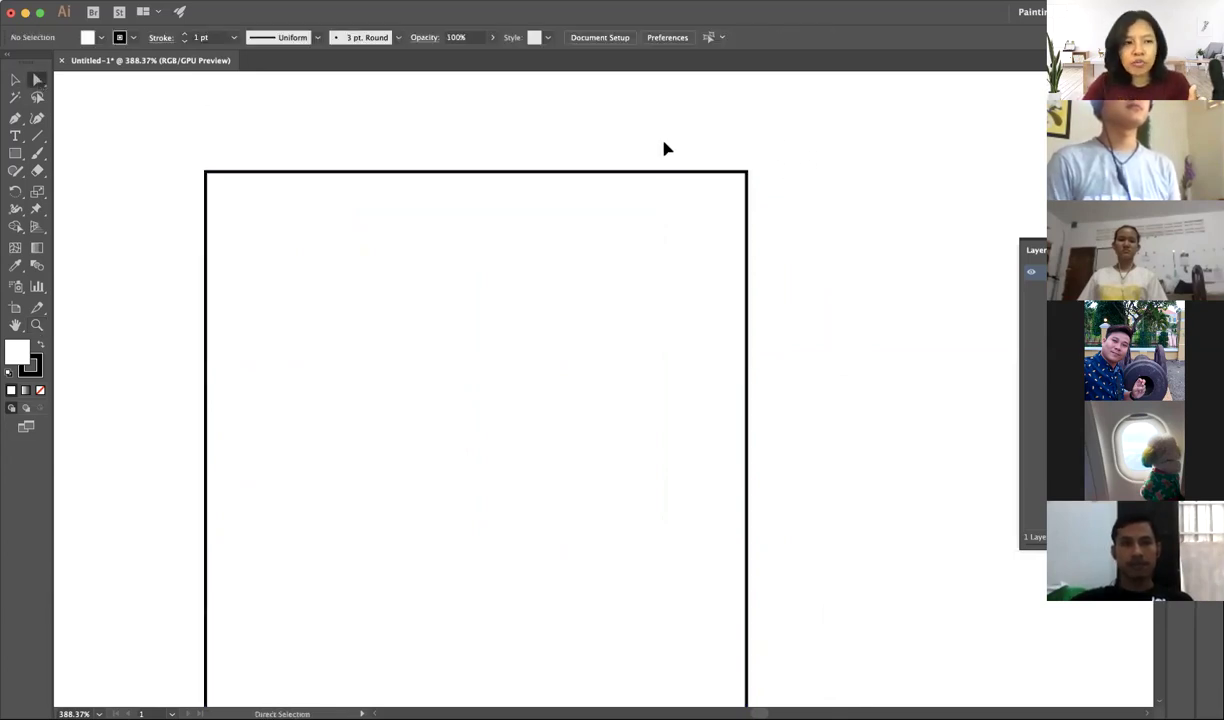
{"action": "left_click_drag", "start_coordinate": [830, 133], "coordinate": [720, 262]}
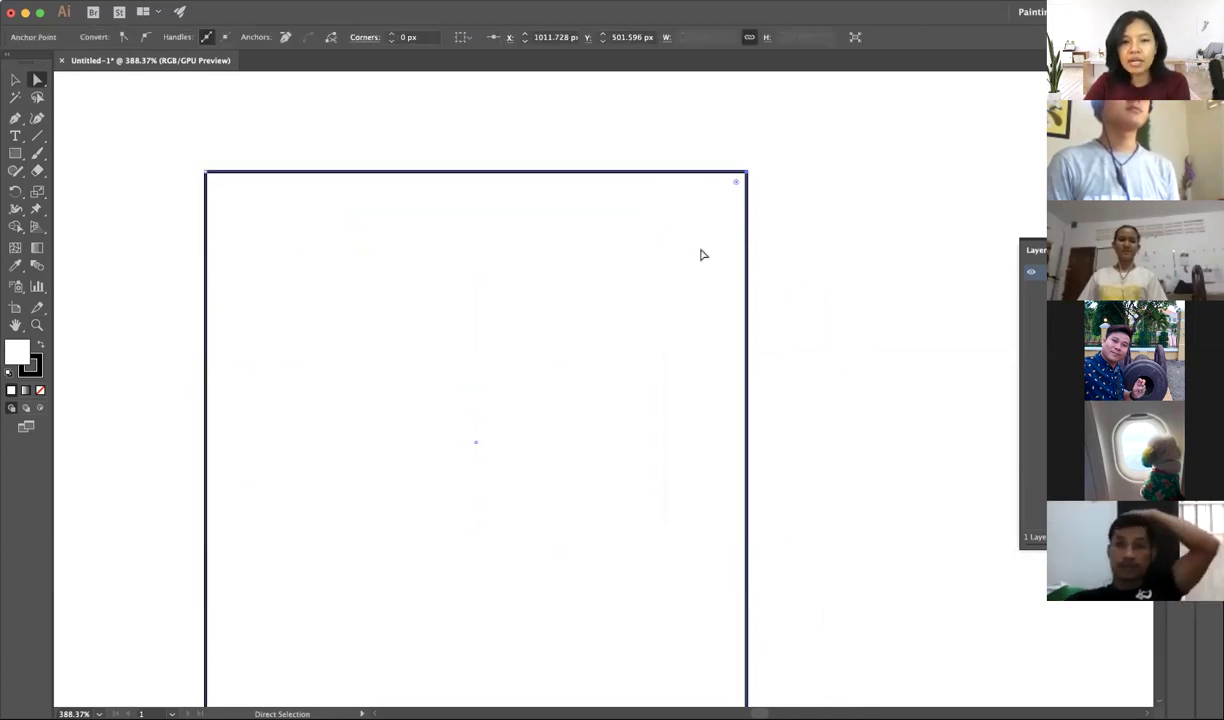
{"action": "mouse_move", "coordinate": [752, 180]}
{"action": "left_mouse_down"}
{"action": "mouse_move", "coordinate": [840, 234]}
{"action": "mouse_move", "coordinate": [510, 367]}
{"action": "mouse_move", "coordinate": [746, 173]}
{"action": "left_mouse_up"}
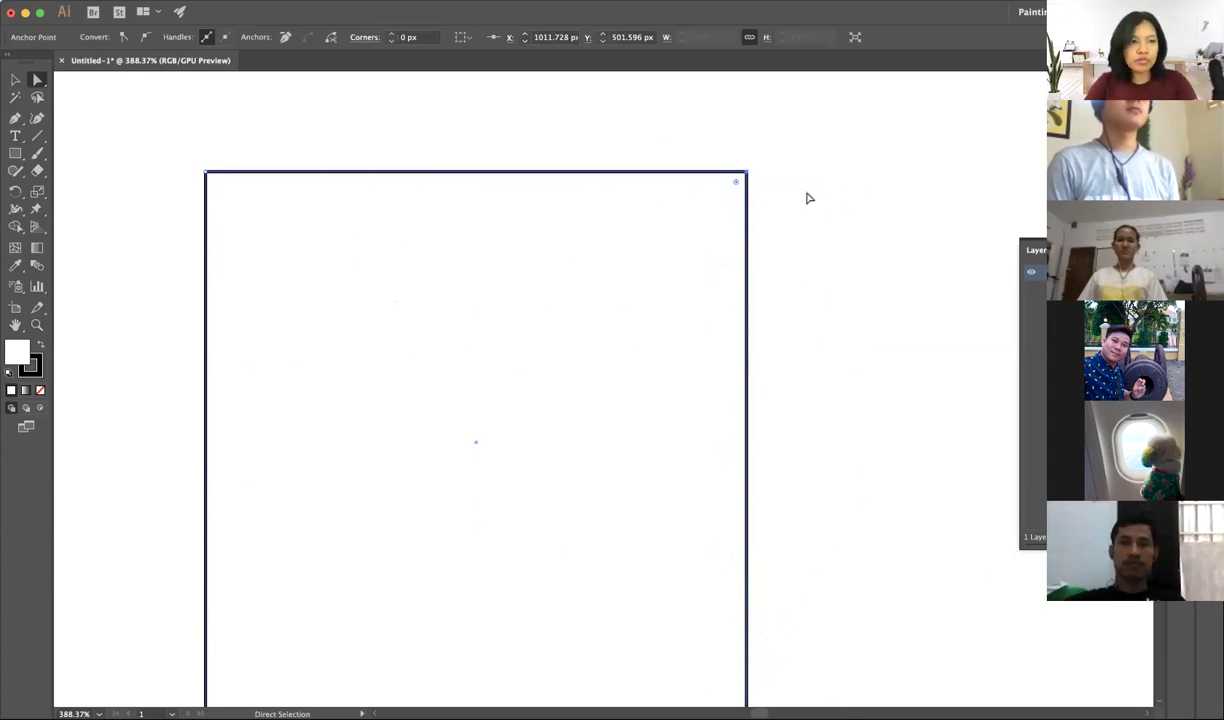
{"action": "left_click", "coordinate": [880, 211]}
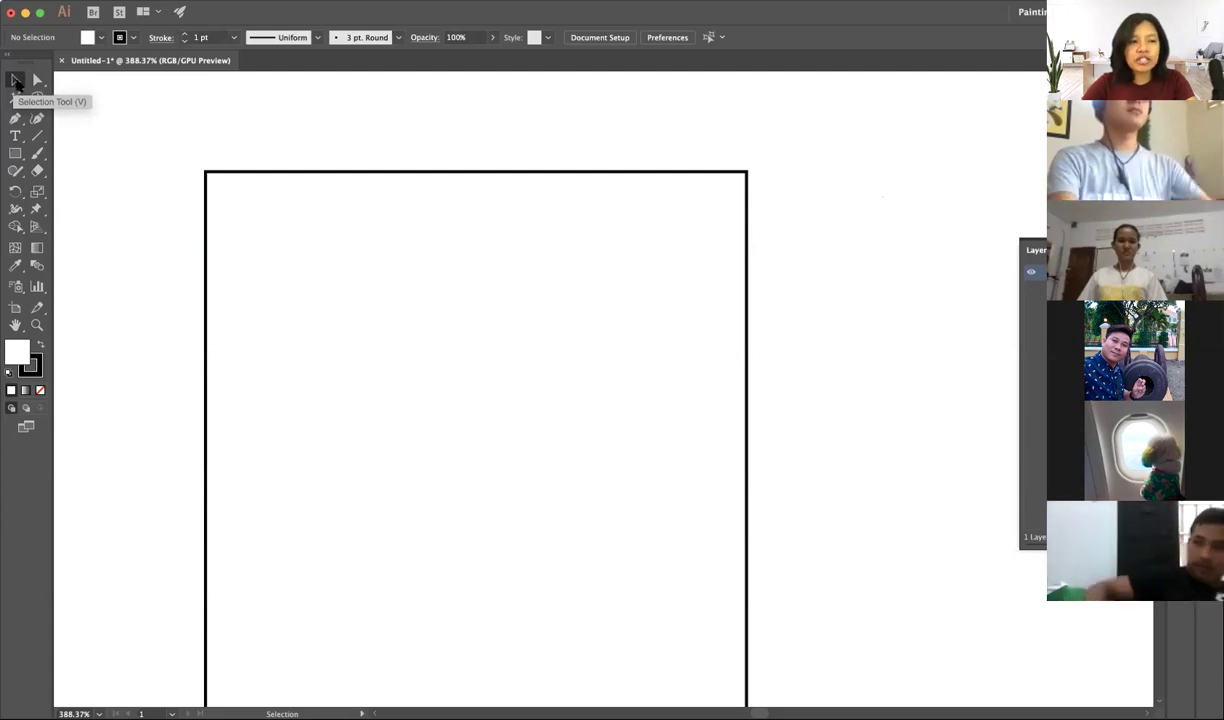
- Select the square and move it, then return it near its original spot
{"action": "left_click", "coordinate": [16, 82]}
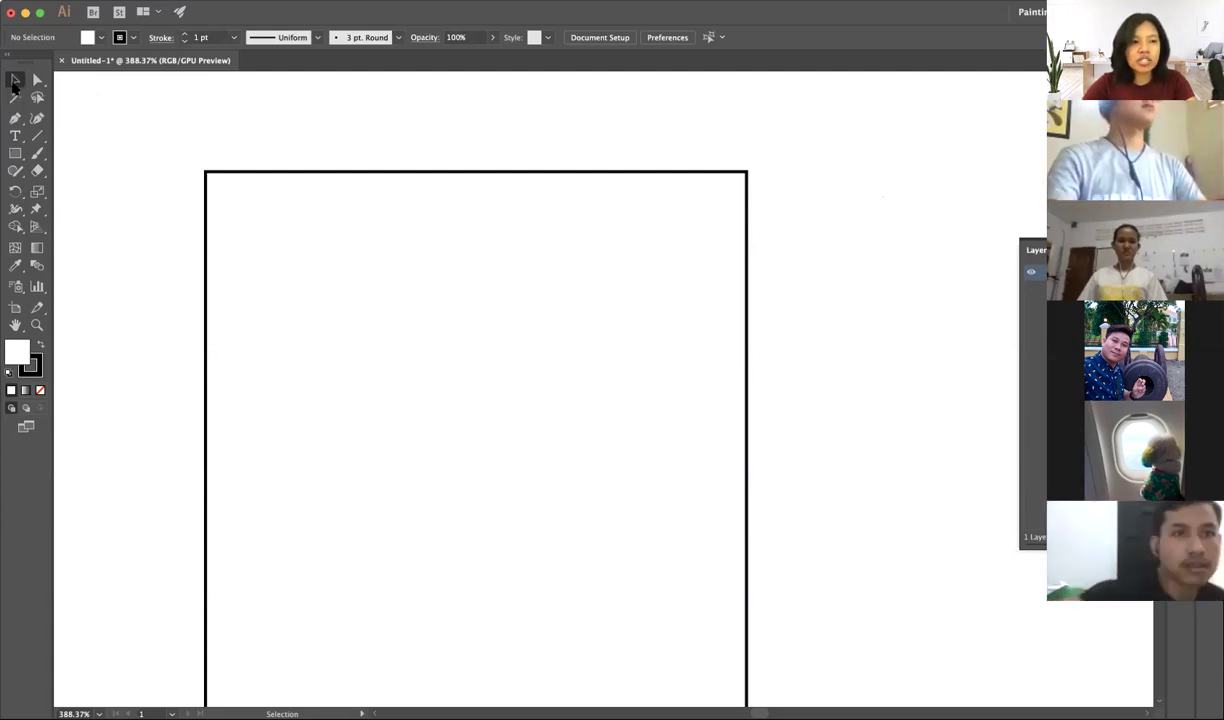
{"action": "left_click", "coordinate": [15, 80]}
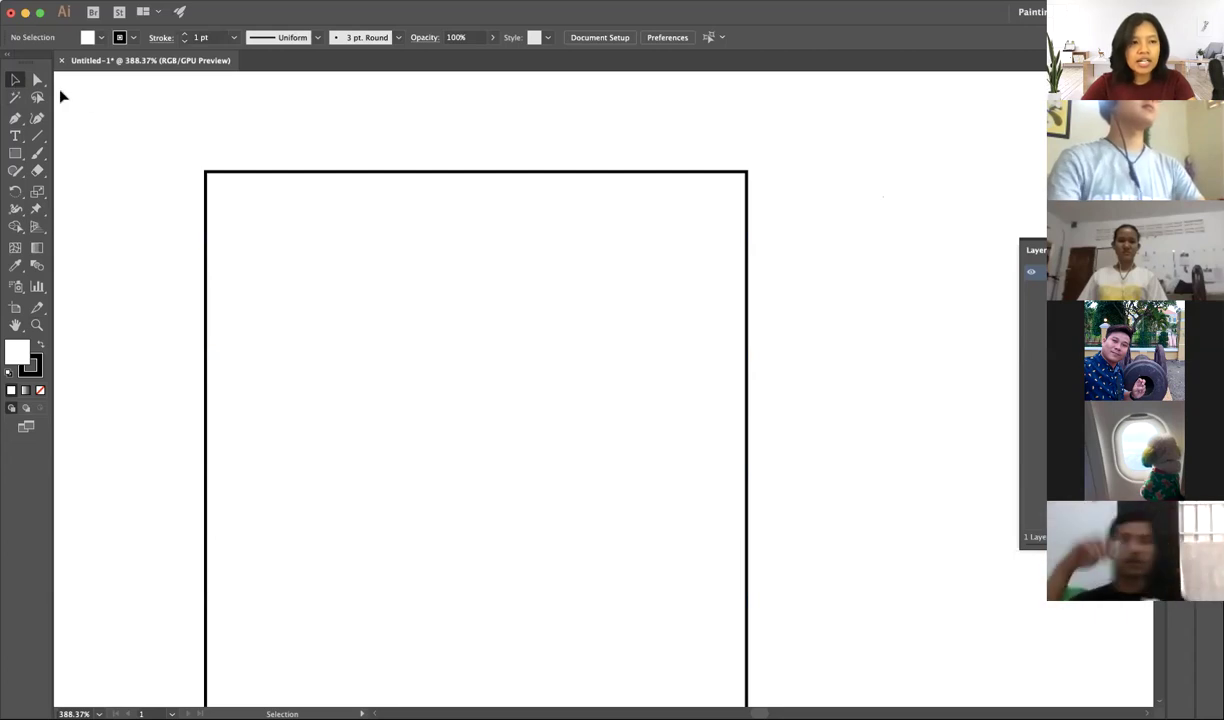
{"action": "left_click", "coordinate": [38, 83]}
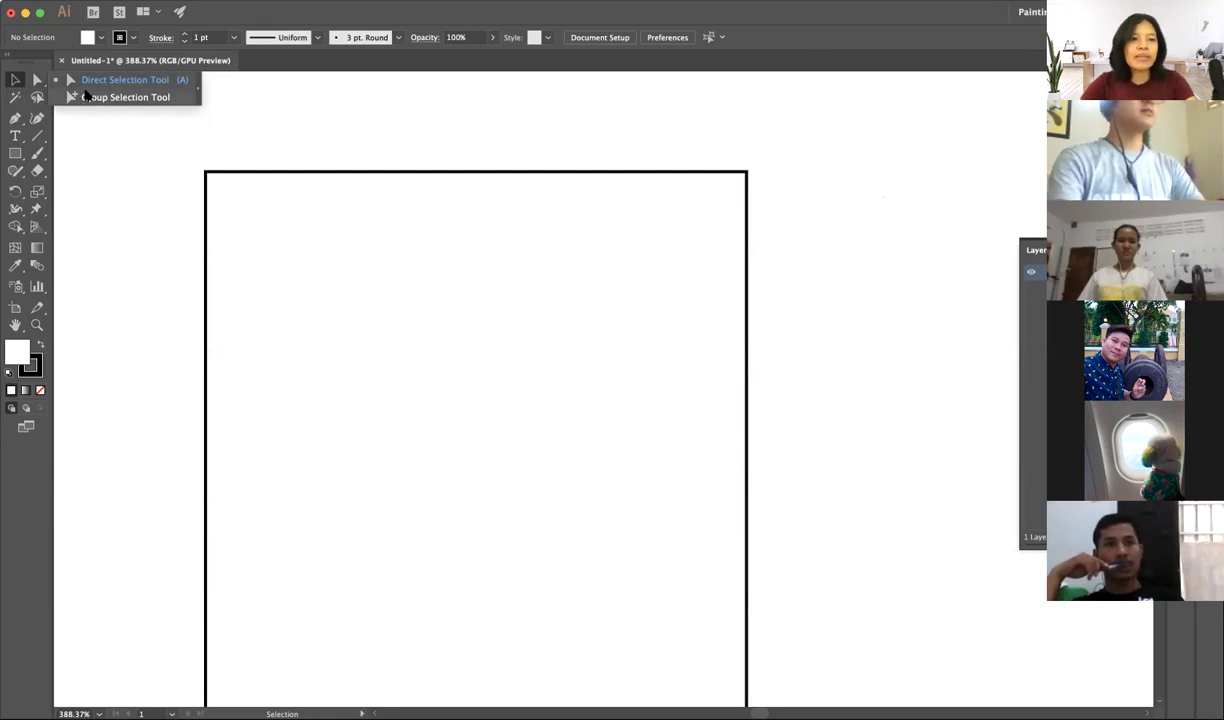
{"action": "left_click", "coordinate": [100, 162]}
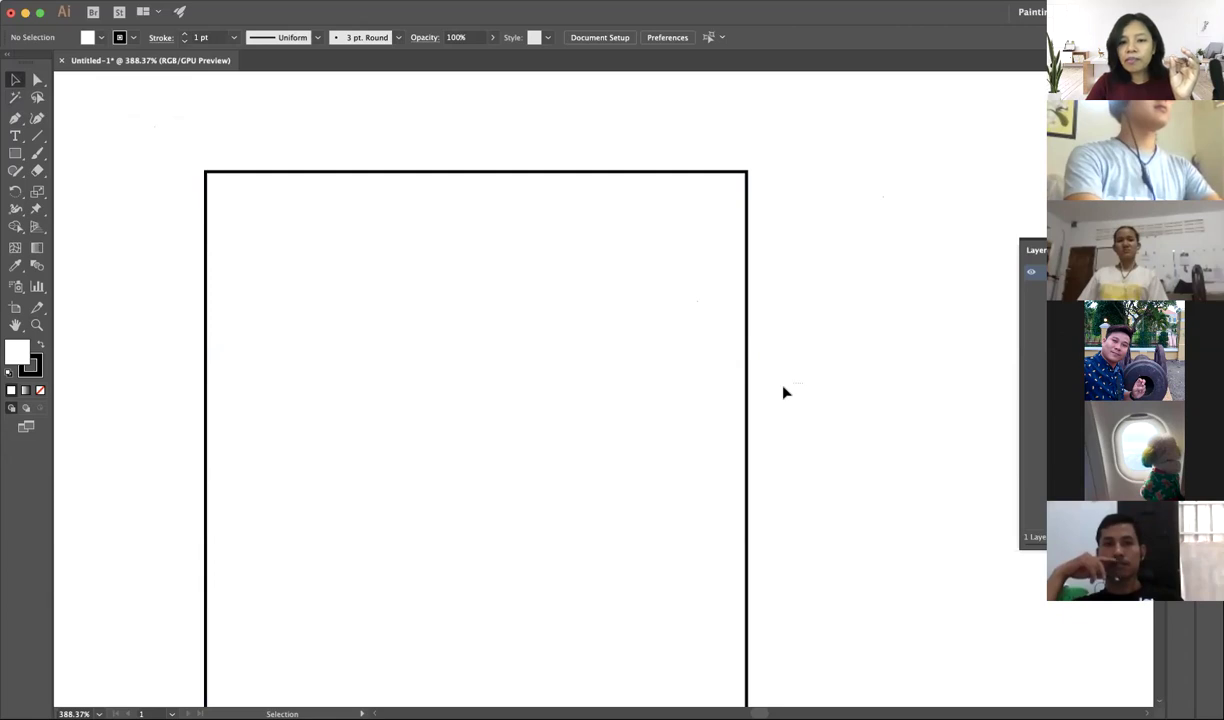
{"action": "left_click_drag", "start_coordinate": [725, 432], "coordinate": [731, 438]}
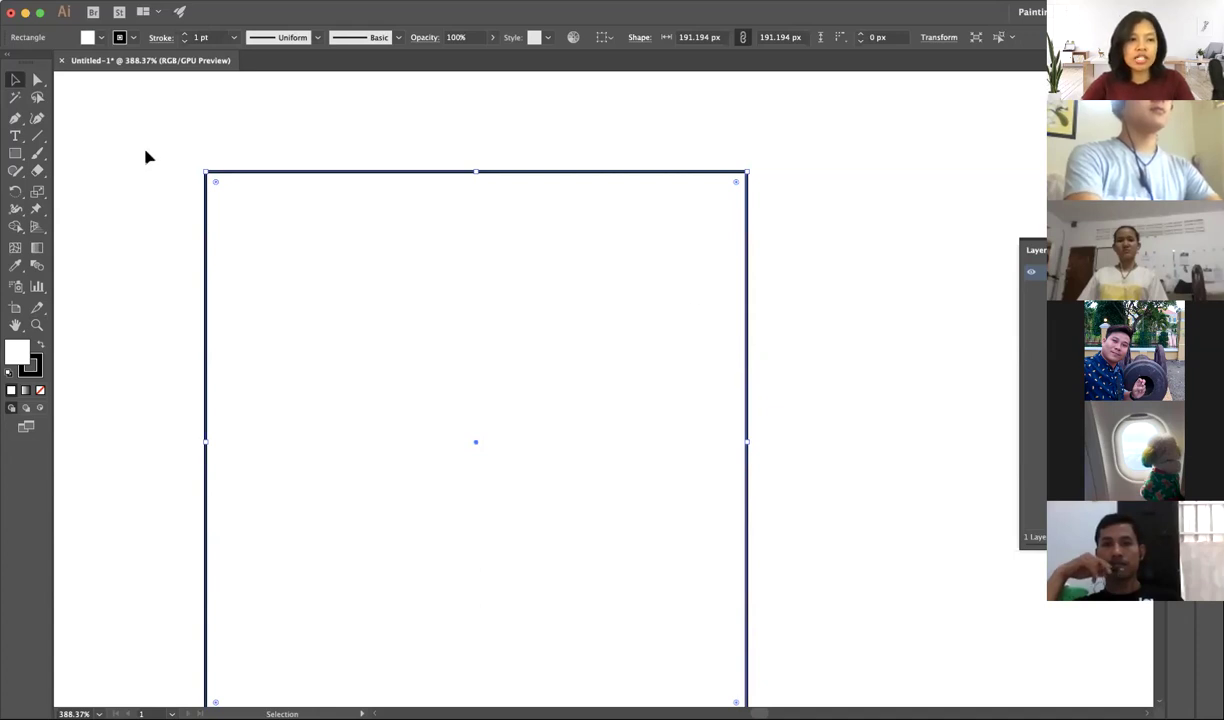
{"action": "left_click", "coordinate": [183, 167]}
{"action": "mouse_move", "coordinate": [284, 210]}
{"action": "left_mouse_down"}
{"action": "mouse_move", "coordinate": [364, 281]}
{"action": "mouse_move", "coordinate": [334, 279]}
{"action": "mouse_move", "coordinate": [262, 172]}
{"action": "left_mouse_up"}
{"action": "mouse_move", "coordinate": [330, 200]}
{"action": "left_mouse_down"}
{"action": "mouse_move", "coordinate": [447, 306]}
{"action": "mouse_move", "coordinate": [322, 186]}
{"action": "mouse_move", "coordinate": [207, 135]}
{"action": "left_mouse_up"}
- Drag the square's top-right anchor to skew it, then select and delete the shape
{"action": "left_click", "coordinate": [38, 81]}
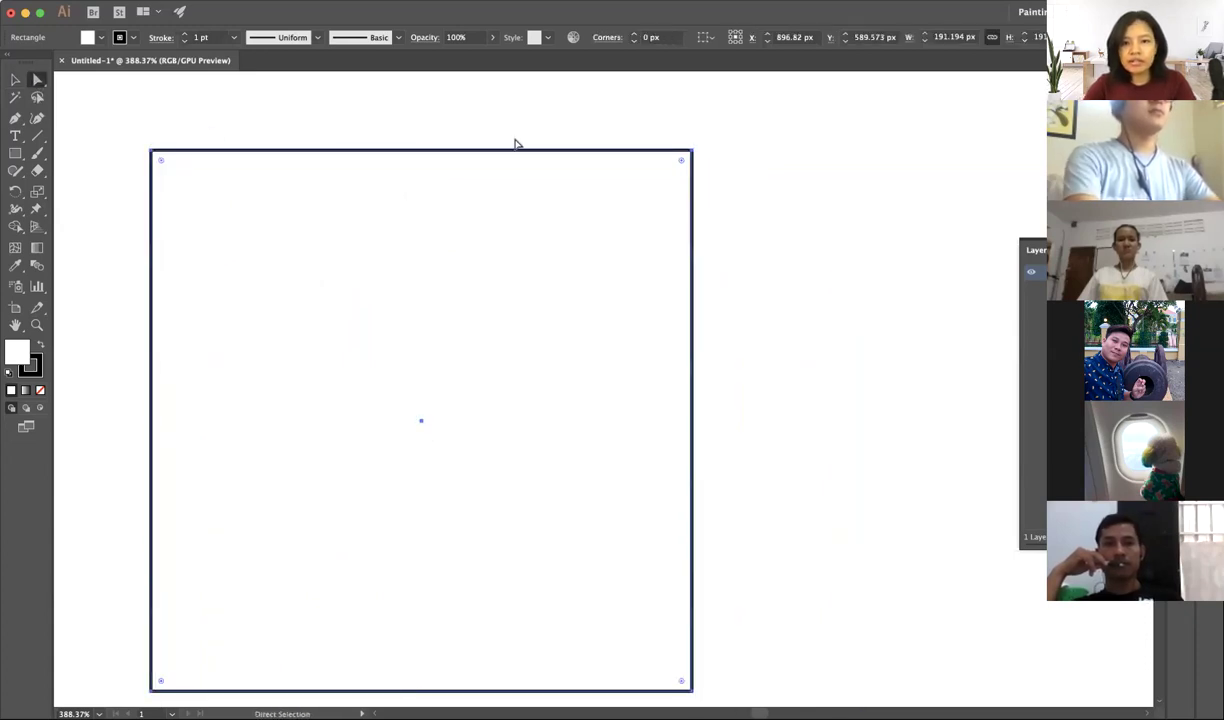
{"action": "mouse_move", "coordinate": [691, 151]}
{"action": "left_mouse_down"}
{"action": "mouse_move", "coordinate": [573, 254]}
{"action": "mouse_move", "coordinate": [758, 178]}
{"action": "mouse_move", "coordinate": [569, 273]}
{"action": "mouse_move", "coordinate": [745, 170]}
{"action": "mouse_move", "coordinate": [669, 169]}
{"action": "left_mouse_up"}
{"action": "left_click", "coordinate": [754, 183]}
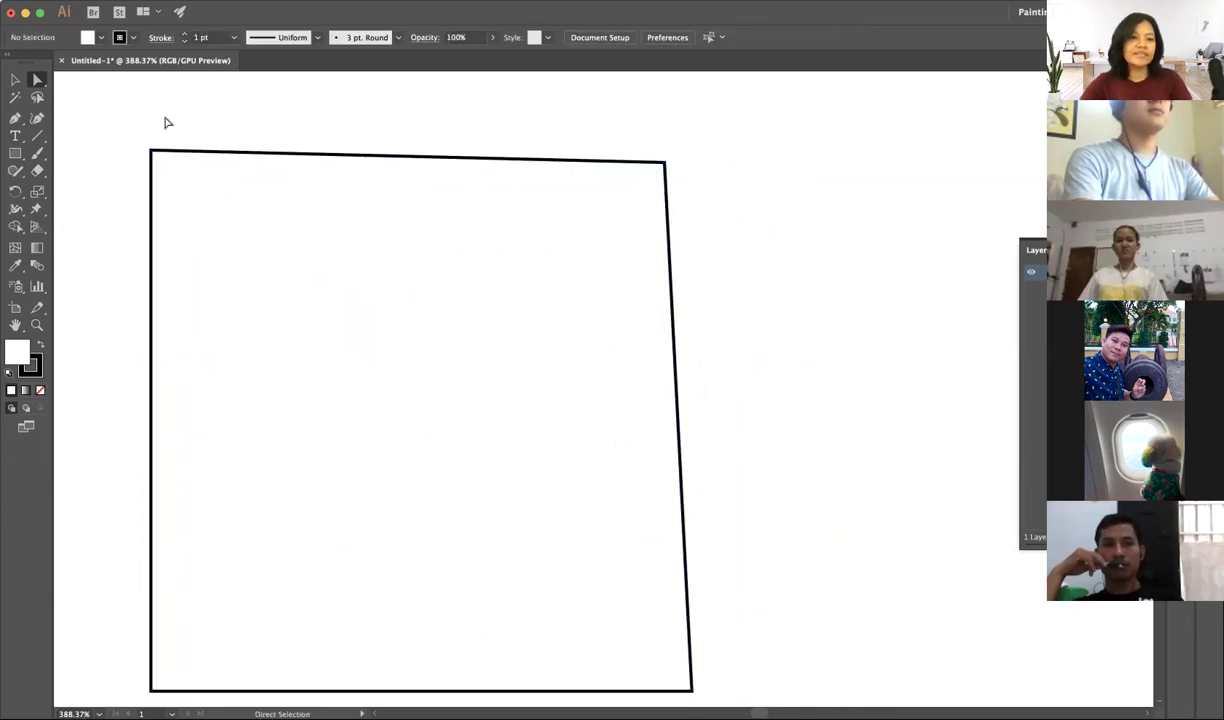
{"action": "left_click_drag", "start_coordinate": [140, 105], "coordinate": [582, 317]}
{"action": "key", "text": "Delete"}
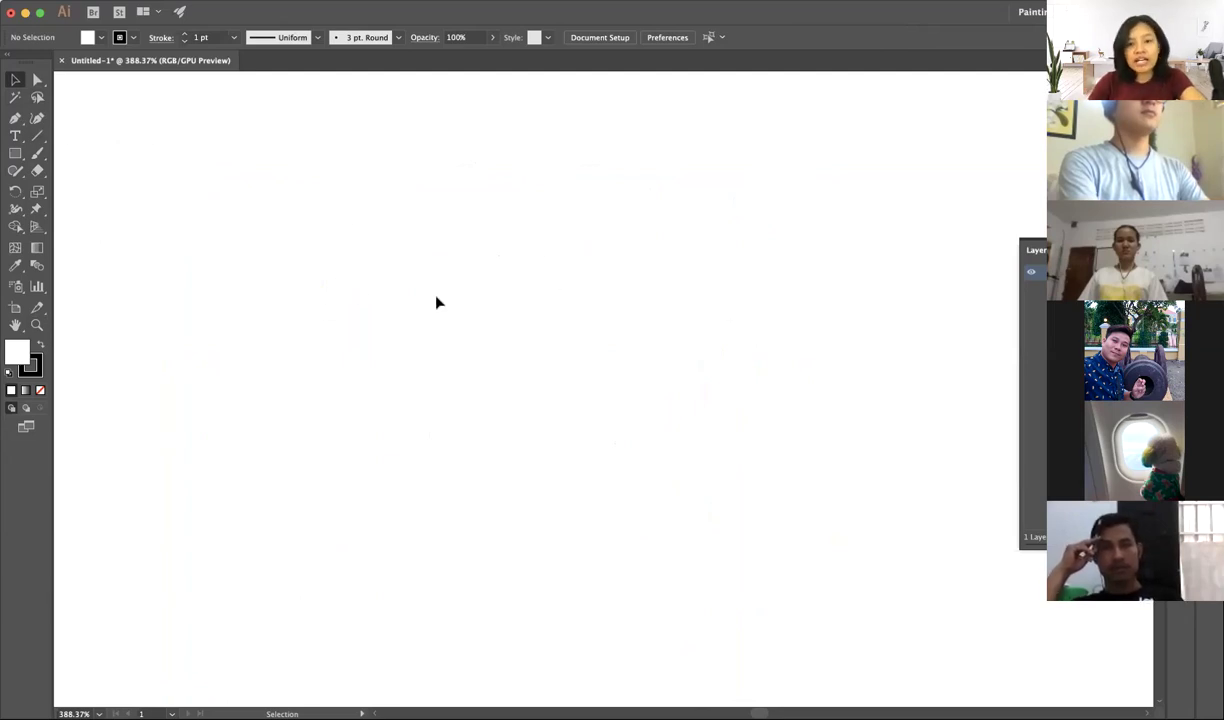
- Place a text object and replace the Lorem ipsum placeholder with 'Logo desing lesson'
{"action": "left_click", "coordinate": [15, 137]}
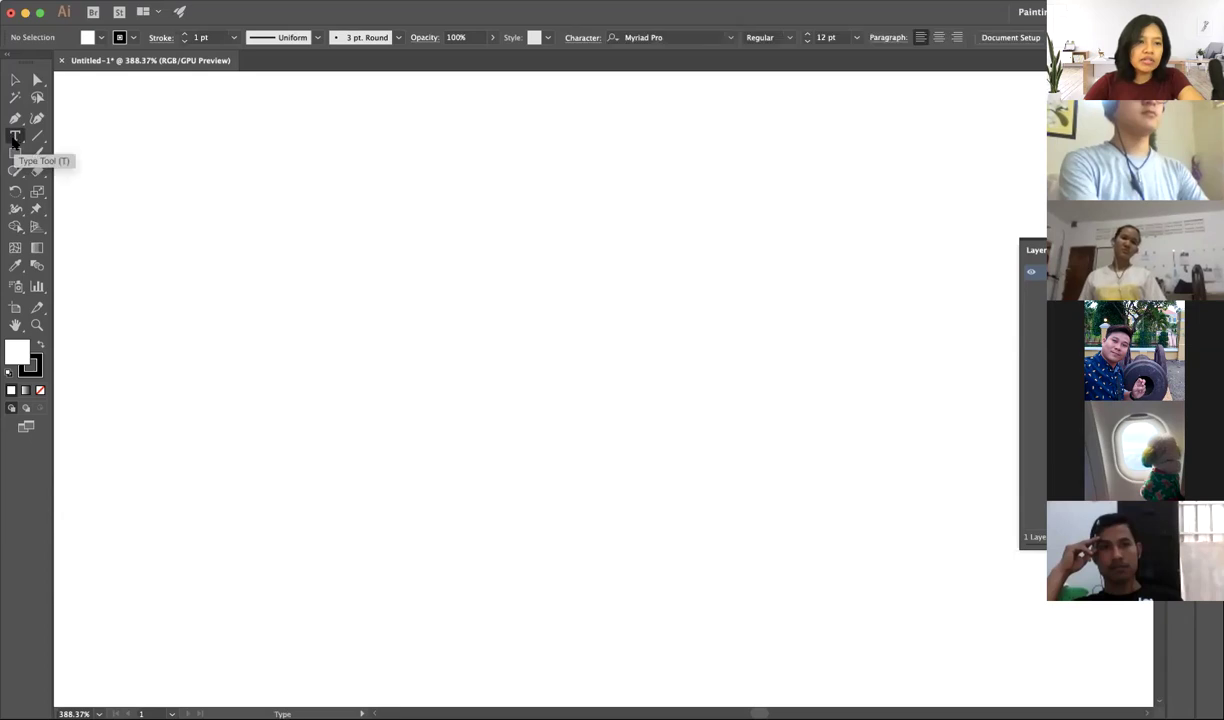
{"action": "left_click", "coordinate": [445, 298]}
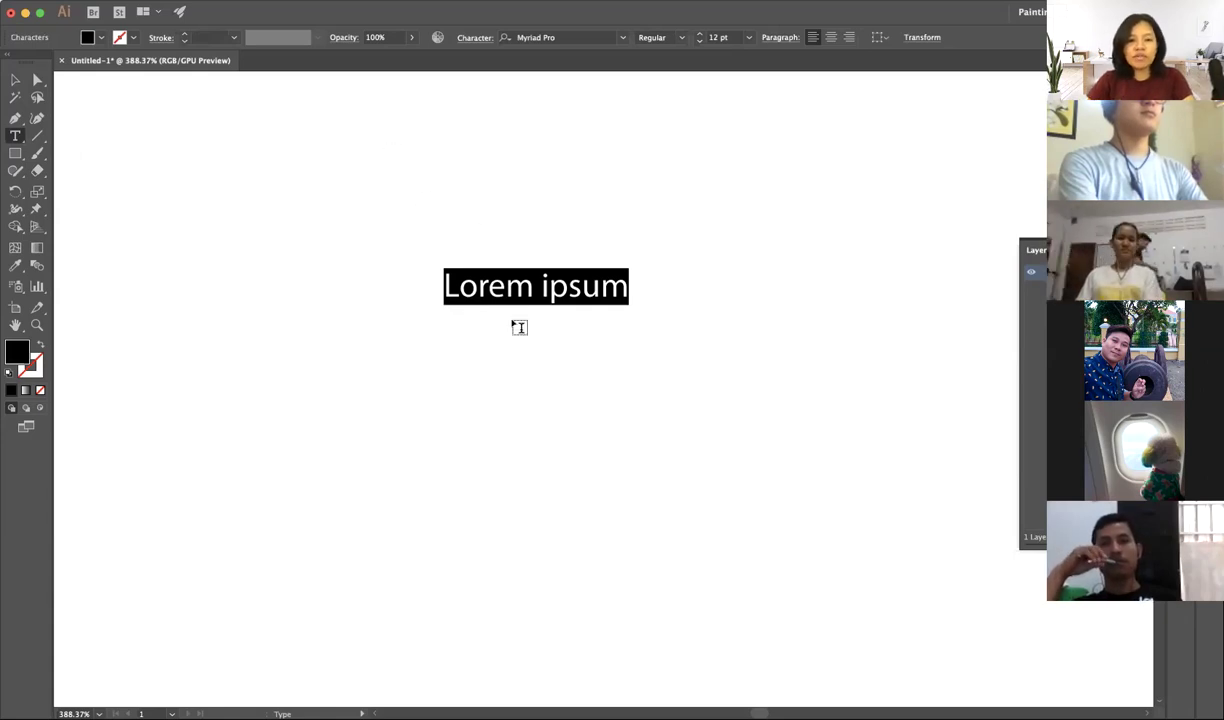
{"action": "left_click", "coordinate": [496, 306]}
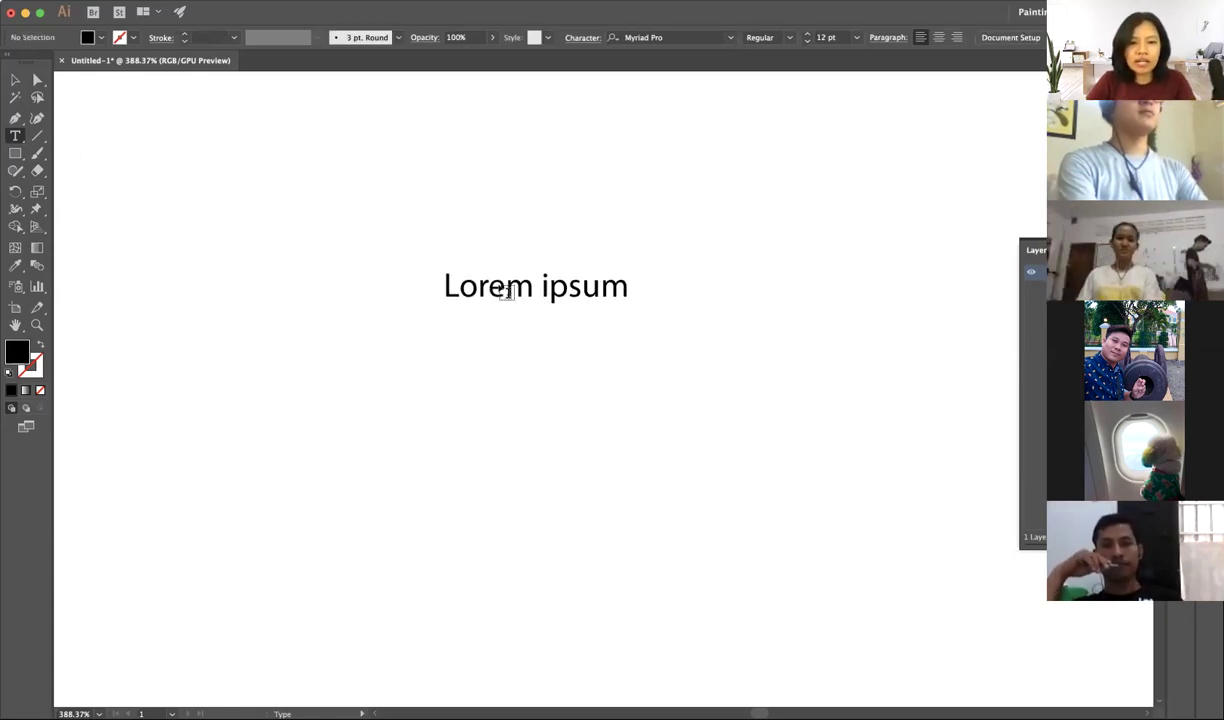
{"action": "left_click", "coordinate": [444, 292]}
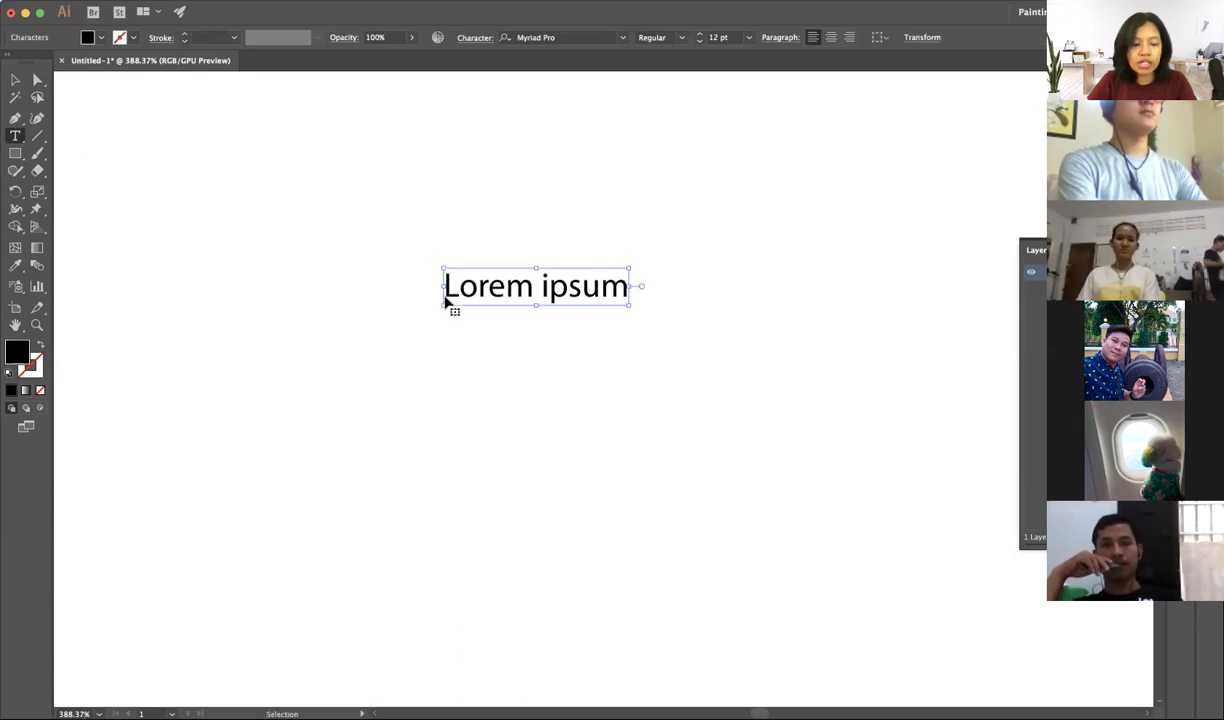
{"action": "key", "text": "Escape"}
{"action": "triple_click", "coordinate": [590, 289]}
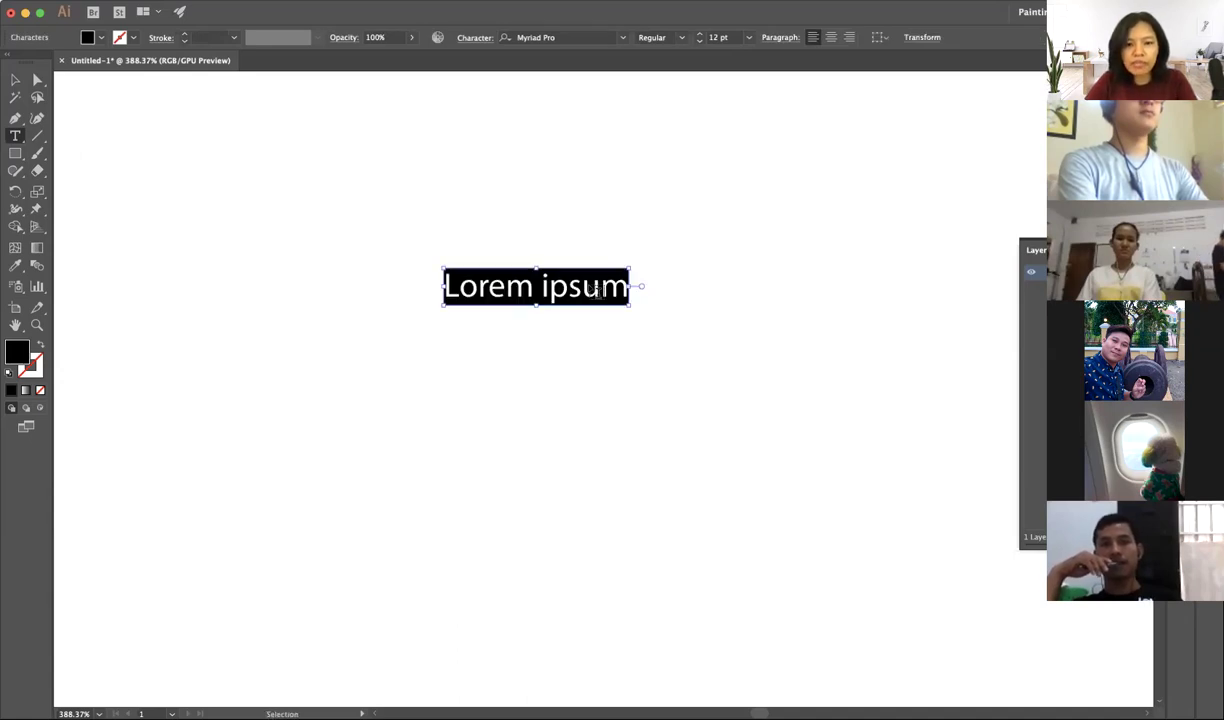
{"action": "key", "text": "BackSpace"}
{"action": "type", "text": "Logo"}
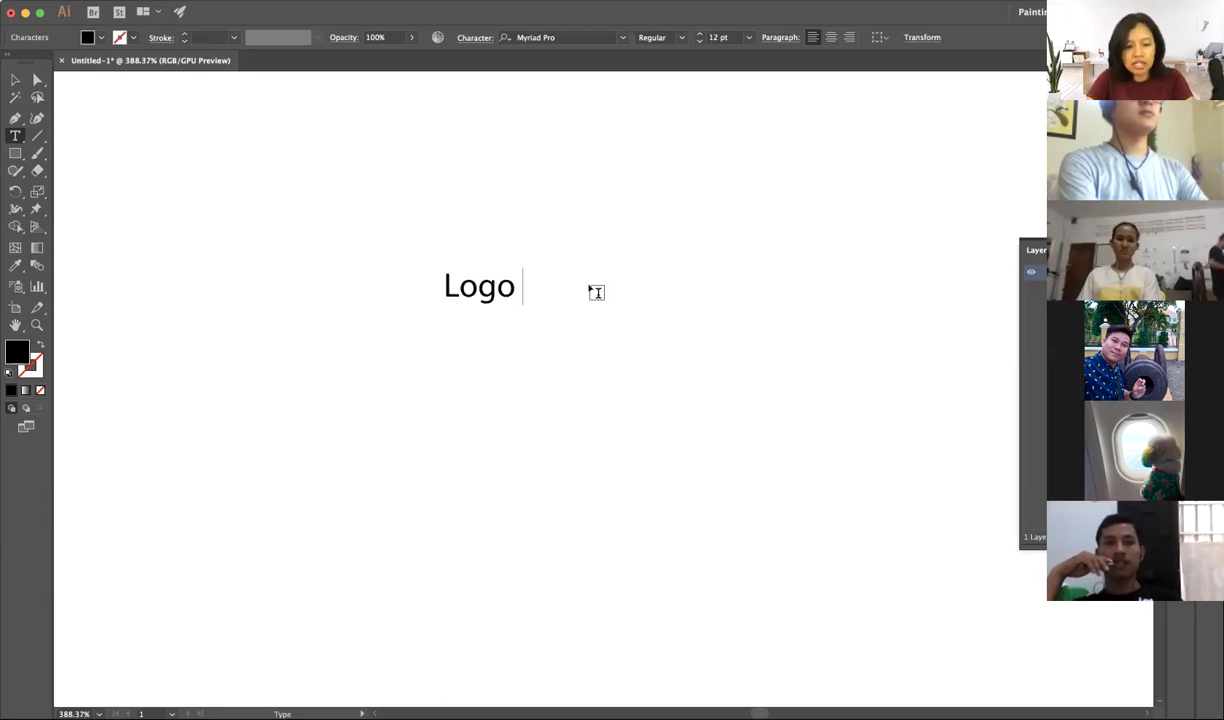
{"action": "type", "text": "desing lesson"}
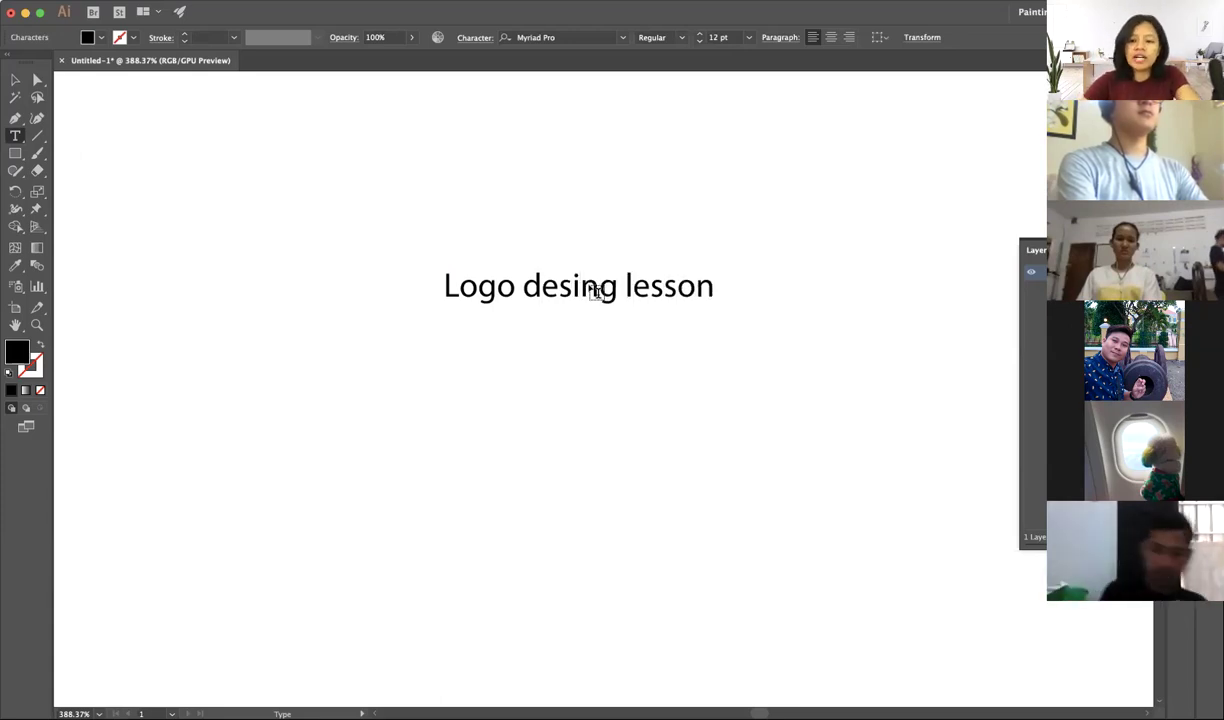
{"action": "left_click", "coordinate": [15, 79]}
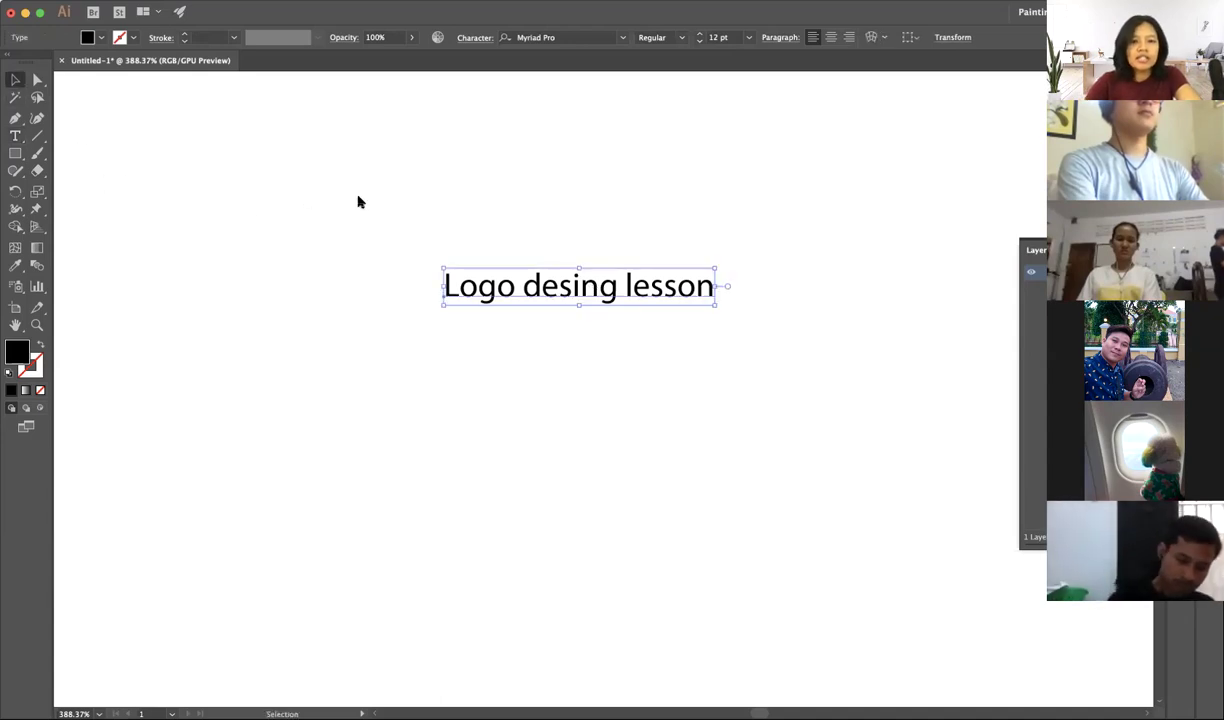
- Move the text slightly lower, try enlarging it, and undo the enlargement
{"action": "left_click", "coordinate": [265, 233]}
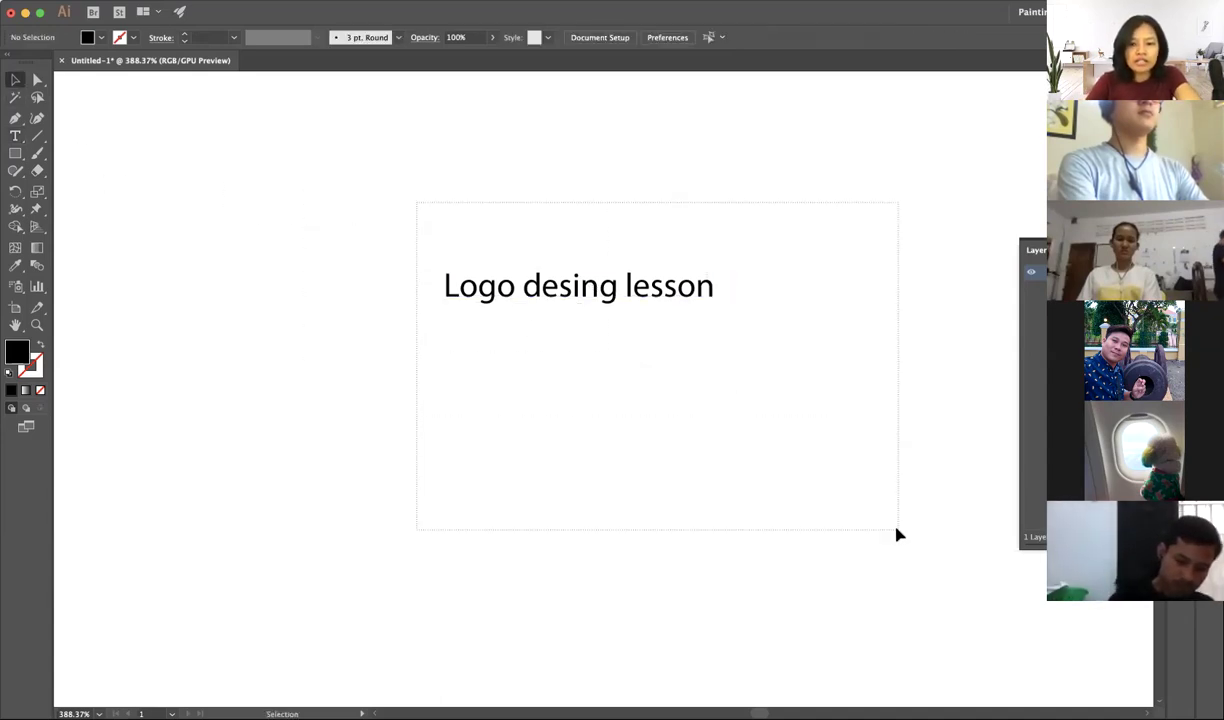
{"action": "left_click_drag", "start_coordinate": [897, 535], "coordinate": [882, 518]}
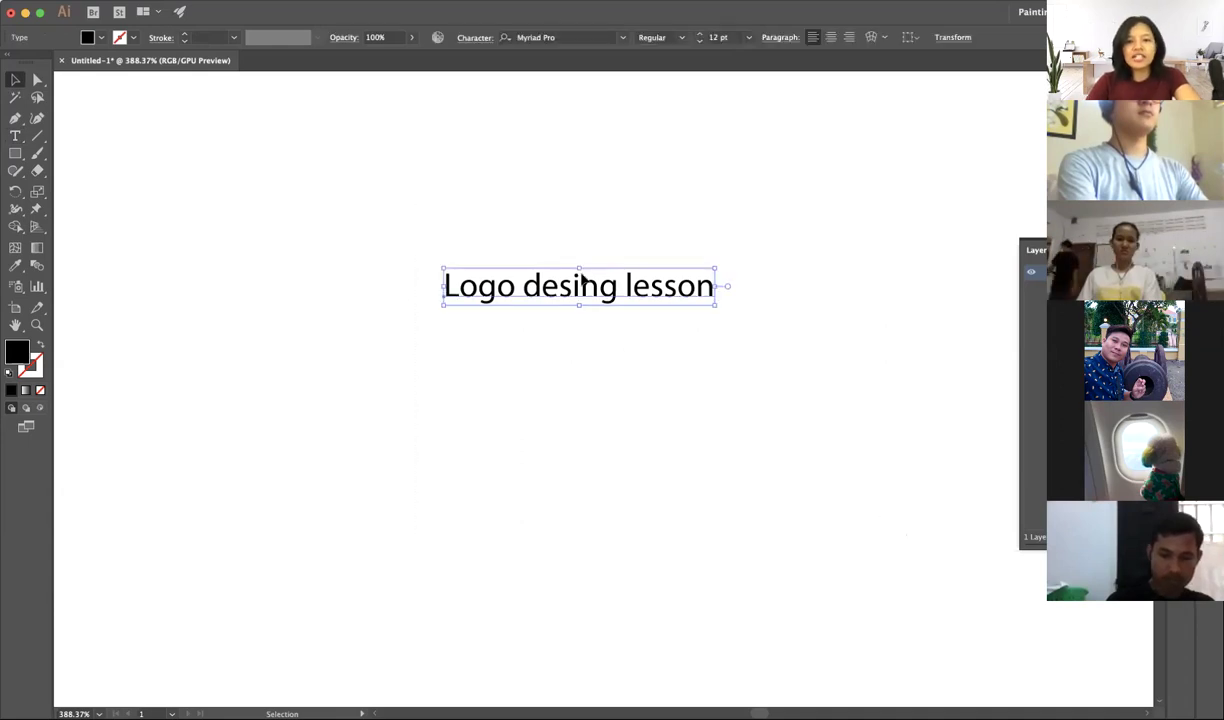
{"action": "left_click_drag", "start_coordinate": [583, 290], "coordinate": [583, 341]}
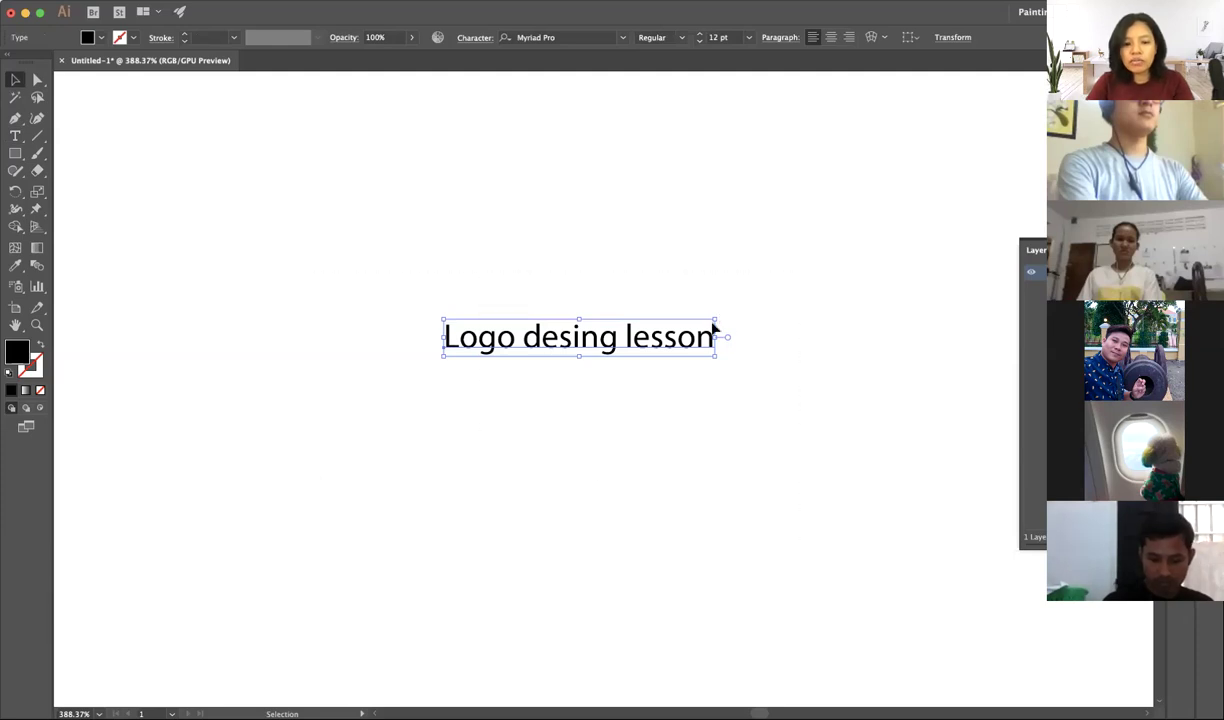
{"action": "mouse_move", "coordinate": [715, 318]}
{"action": "left_mouse_down"}
{"action": "mouse_move", "coordinate": [877, 281]}
{"action": "mouse_move", "coordinate": [983, 452]}
{"action": "mouse_move", "coordinate": [530, 172]}
{"action": "mouse_move", "coordinate": [1011, 189]}
{"action": "mouse_move", "coordinate": [727, 511]}
{"action": "mouse_move", "coordinate": [959, 170]}
{"action": "mouse_move", "coordinate": [923, 235]}
{"action": "left_mouse_up"}
{"action": "key", "text": "ctrl+z"}
{"action": "left_click", "coordinate": [755, 307]}
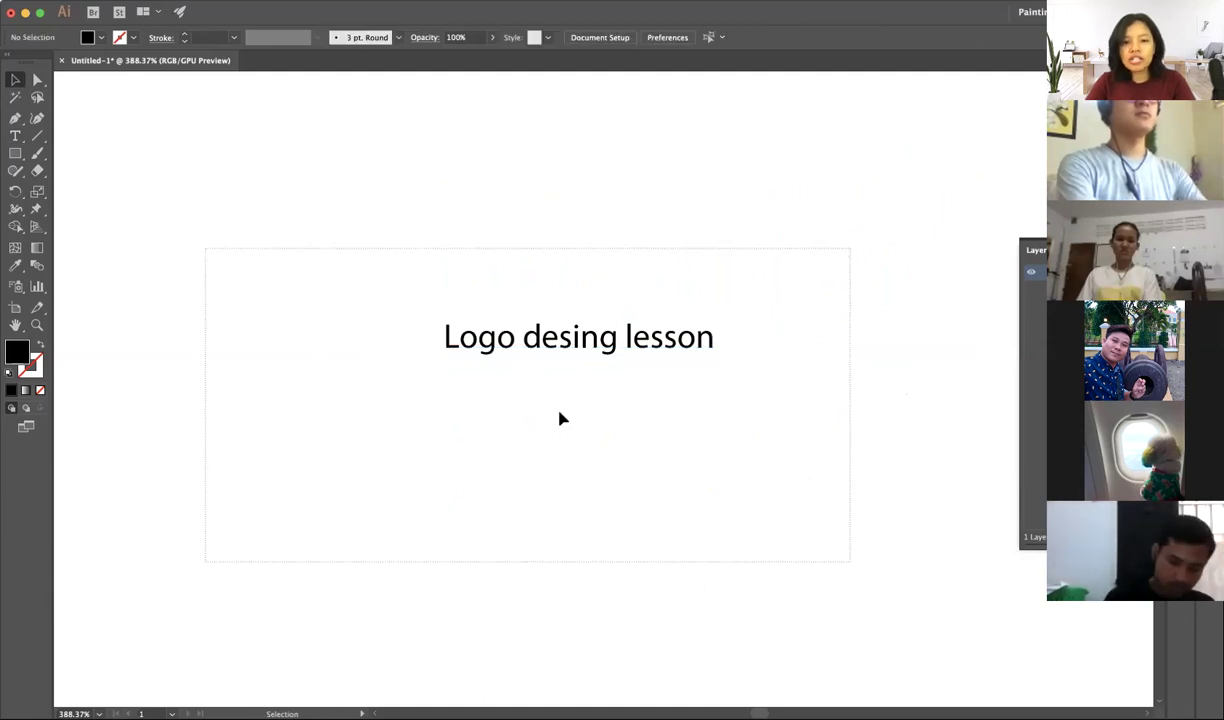
- Move the text further left, try scaling it, then undo back to 12 pt
{"action": "left_click", "coordinate": [566, 350]}
{"action": "left_click_drag", "start_coordinate": [543, 343], "coordinate": [420, 363]}
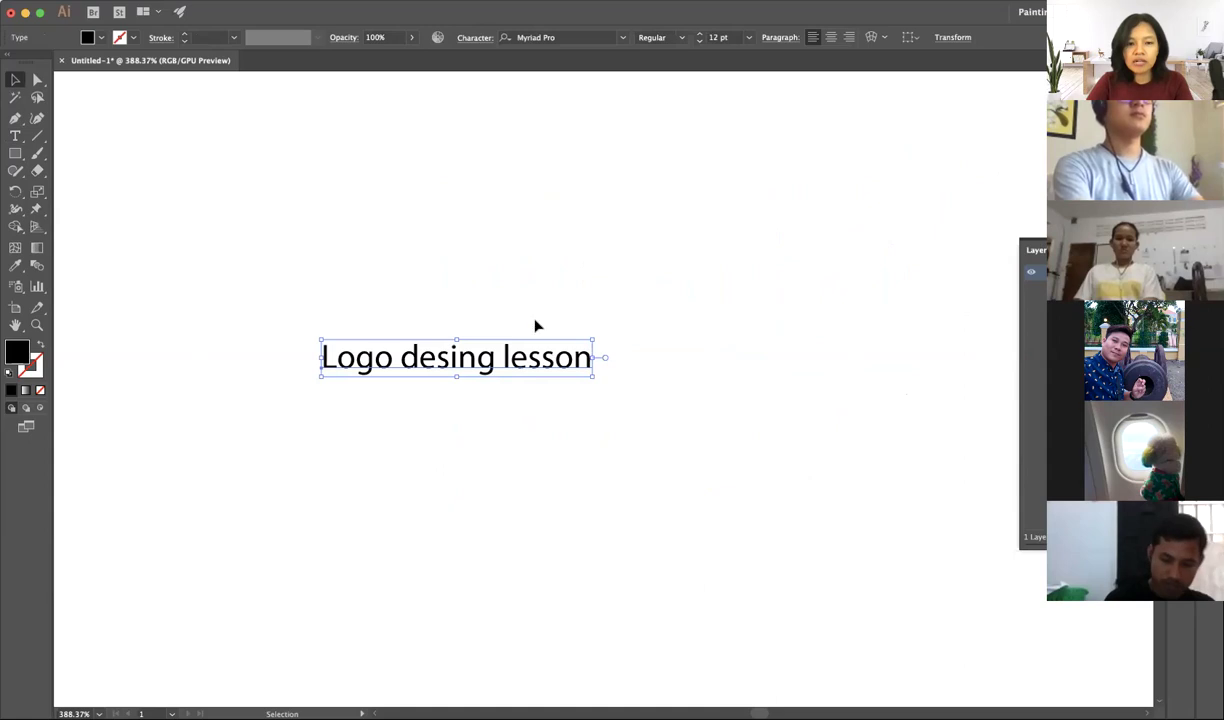
{"action": "left_click_drag", "start_coordinate": [592, 340], "coordinate": [863, 291]}
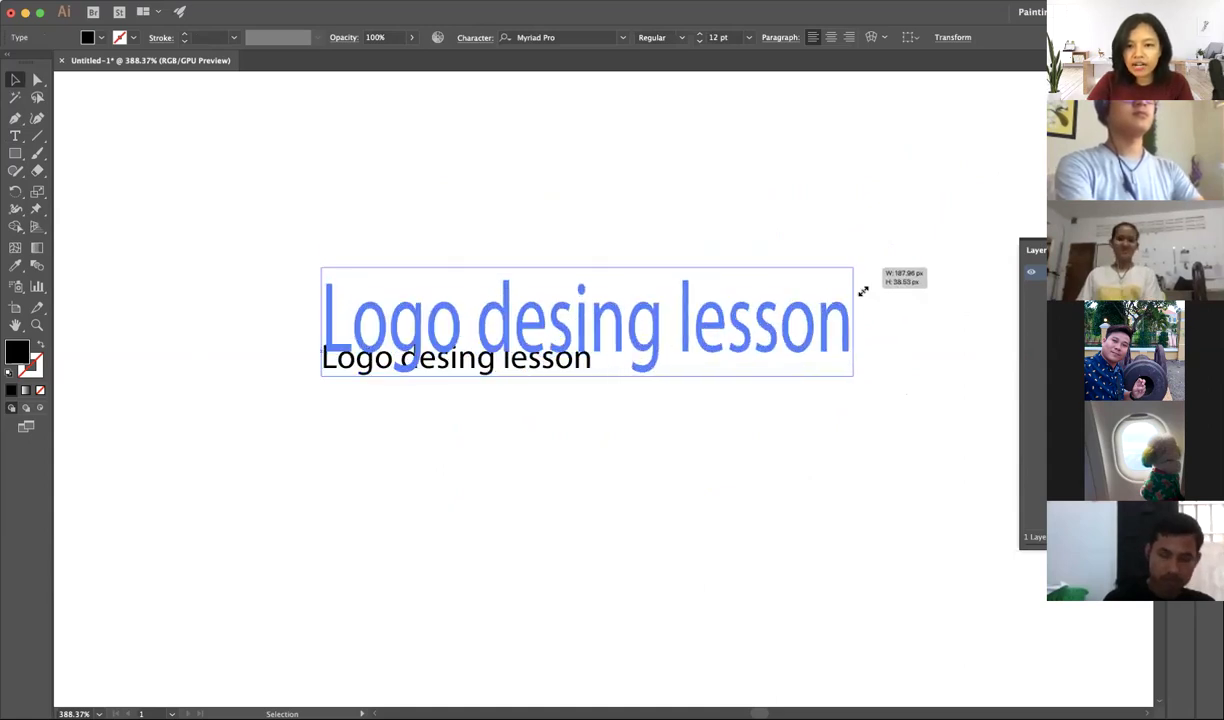
{"action": "mouse_move", "coordinate": [863, 291]}
{"action": "left_mouse_down"}
{"action": "mouse_move", "coordinate": [872, 367]}
{"action": "mouse_move", "coordinate": [811, 150]}
{"action": "mouse_move", "coordinate": [525, 224]}
{"action": "mouse_move", "coordinate": [956, 164]}
{"action": "mouse_move", "coordinate": [861, 156]}
{"action": "mouse_move", "coordinate": [937, 230]}
{"action": "mouse_move", "coordinate": [822, 158]}
{"action": "mouse_move", "coordinate": [892, 242]}
{"action": "mouse_move", "coordinate": [885, 279]}
{"action": "mouse_move", "coordinate": [864, 277]}
{"action": "left_mouse_up"}
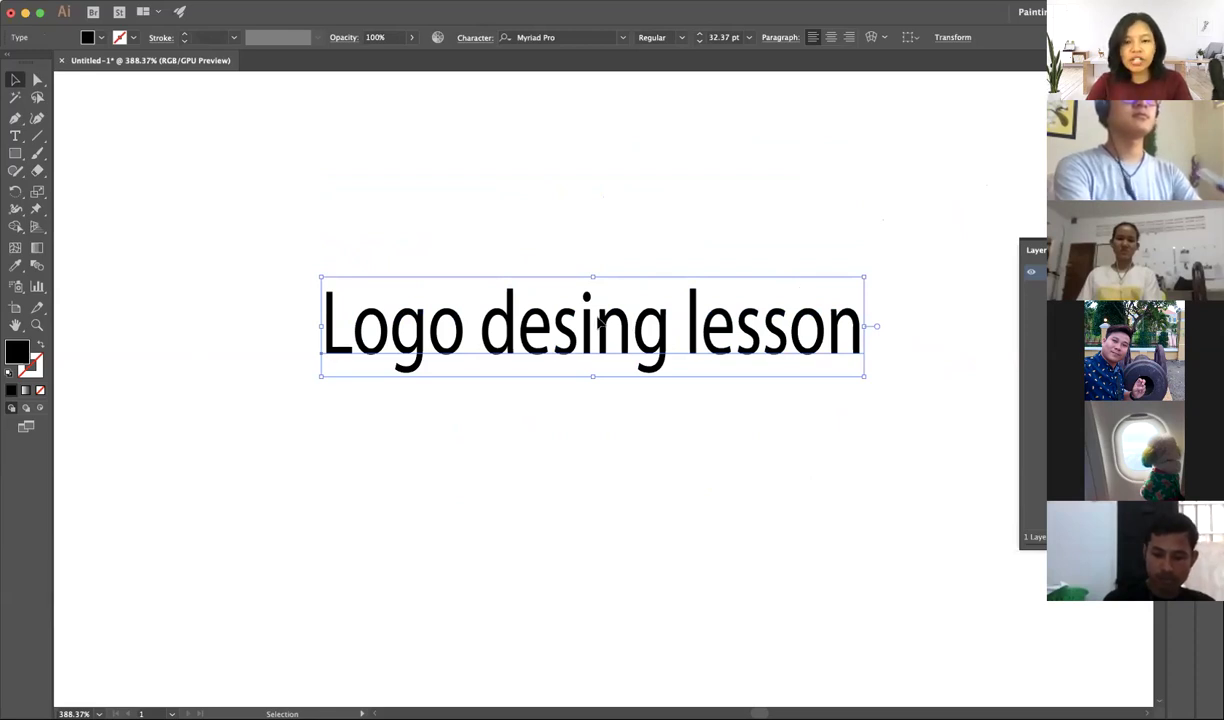
{"action": "left_click", "coordinate": [645, 252]}
{"action": "key", "text": "ctrl+z"}
{"action": "left_click", "coordinate": [655, 255]}
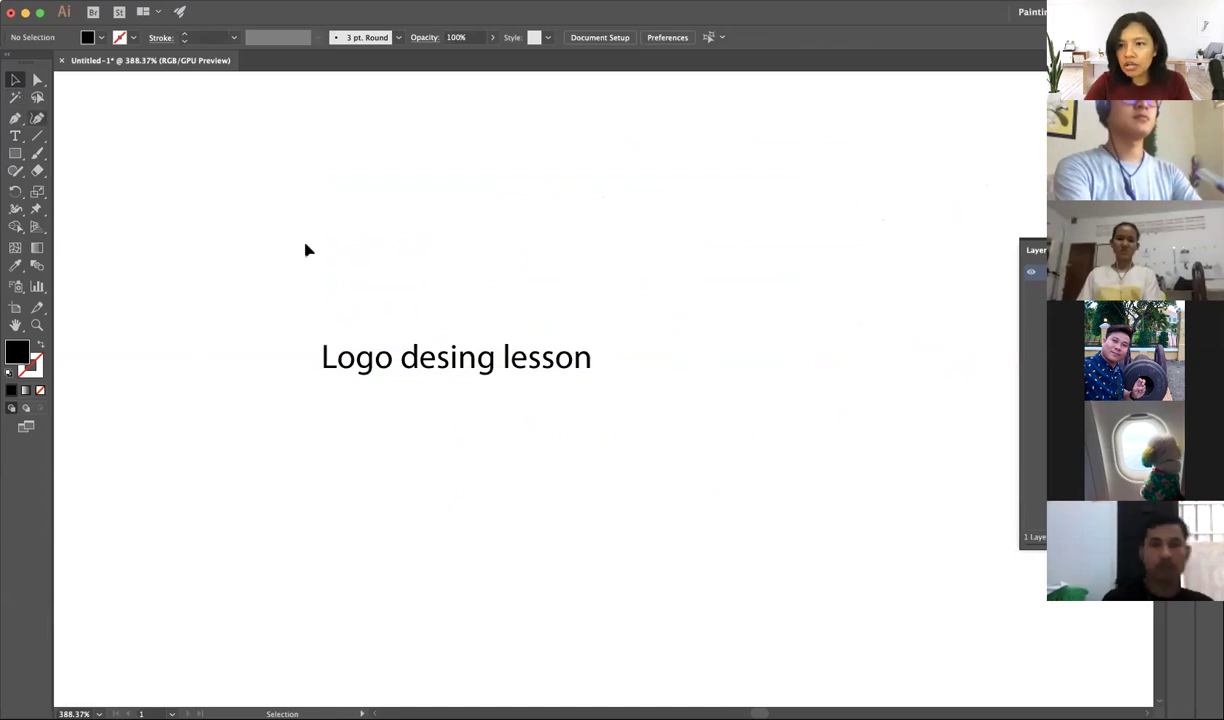
- Resize the text by its handles, settling at about 21.47 pt
{"action": "left_click_drag", "start_coordinate": [214, 245], "coordinate": [751, 516]}
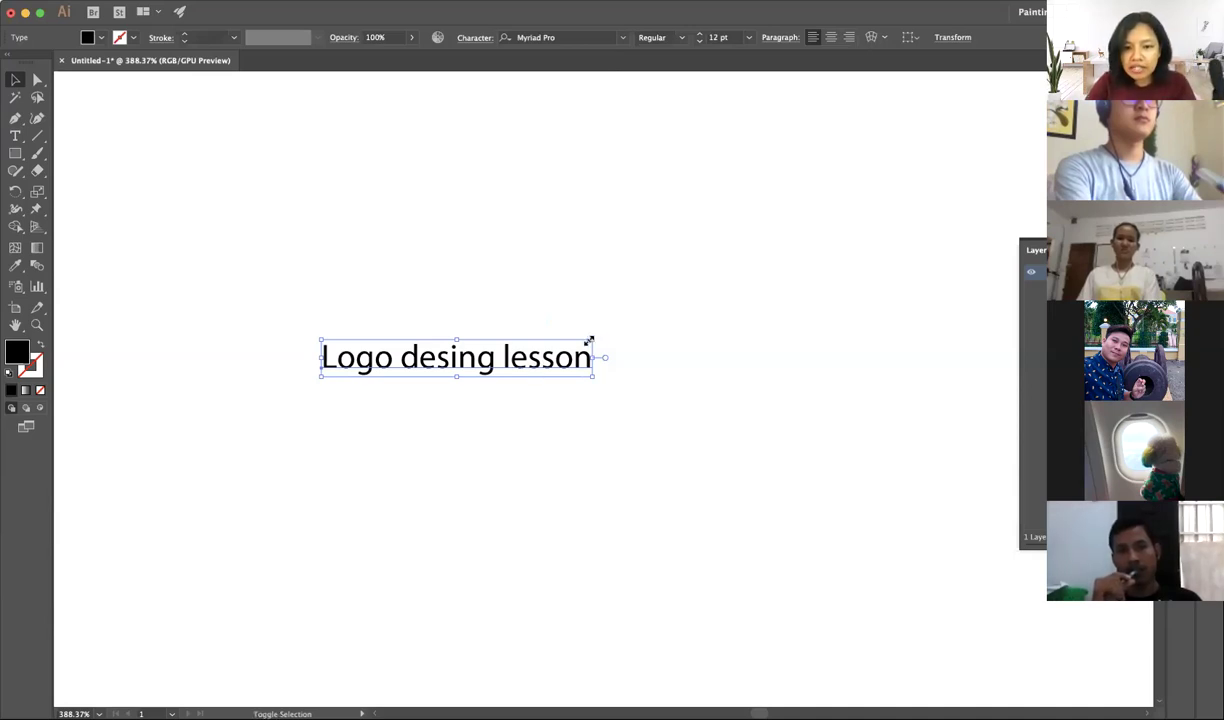
{"action": "mouse_move", "coordinate": [592, 340]}
{"action": "left_mouse_down"}
{"action": "mouse_move", "coordinate": [526, 323]}
{"action": "mouse_move", "coordinate": [935, 233]}
{"action": "left_mouse_up"}
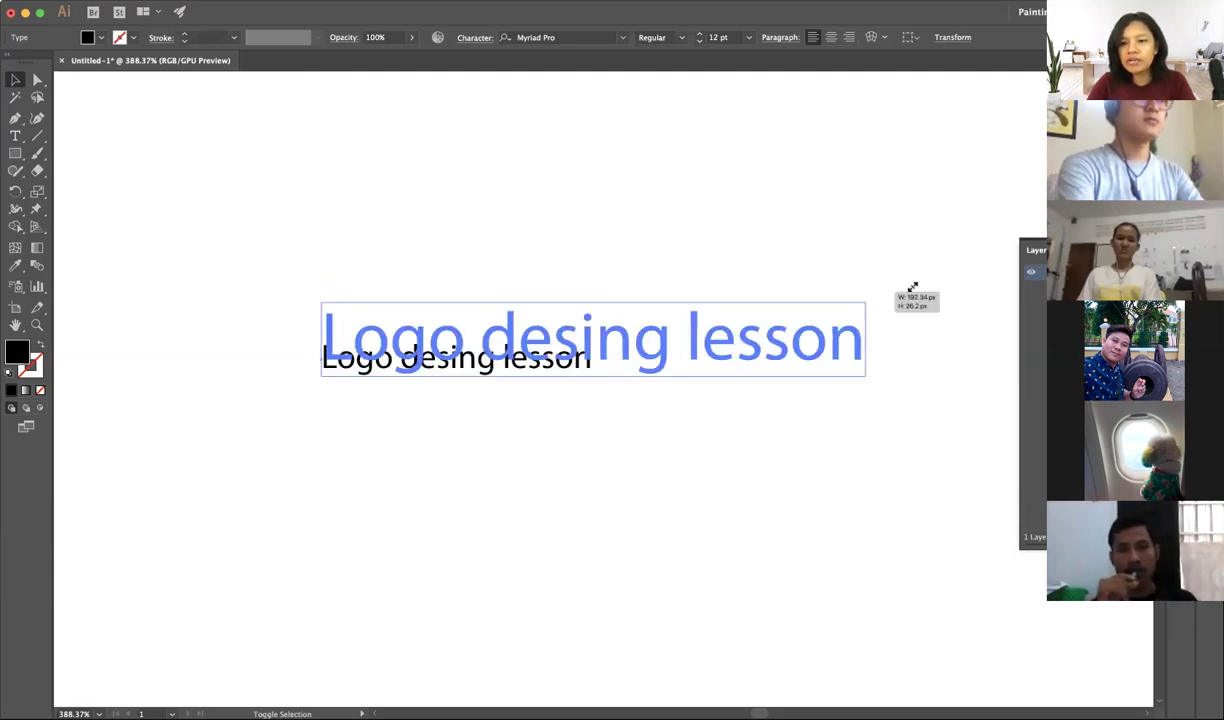
{"action": "mouse_move", "coordinate": [935, 233]}
{"action": "left_mouse_down"}
{"action": "mouse_move", "coordinate": [1100, 240]}
{"action": "mouse_move", "coordinate": [561, 290]}
{"action": "left_mouse_up"}
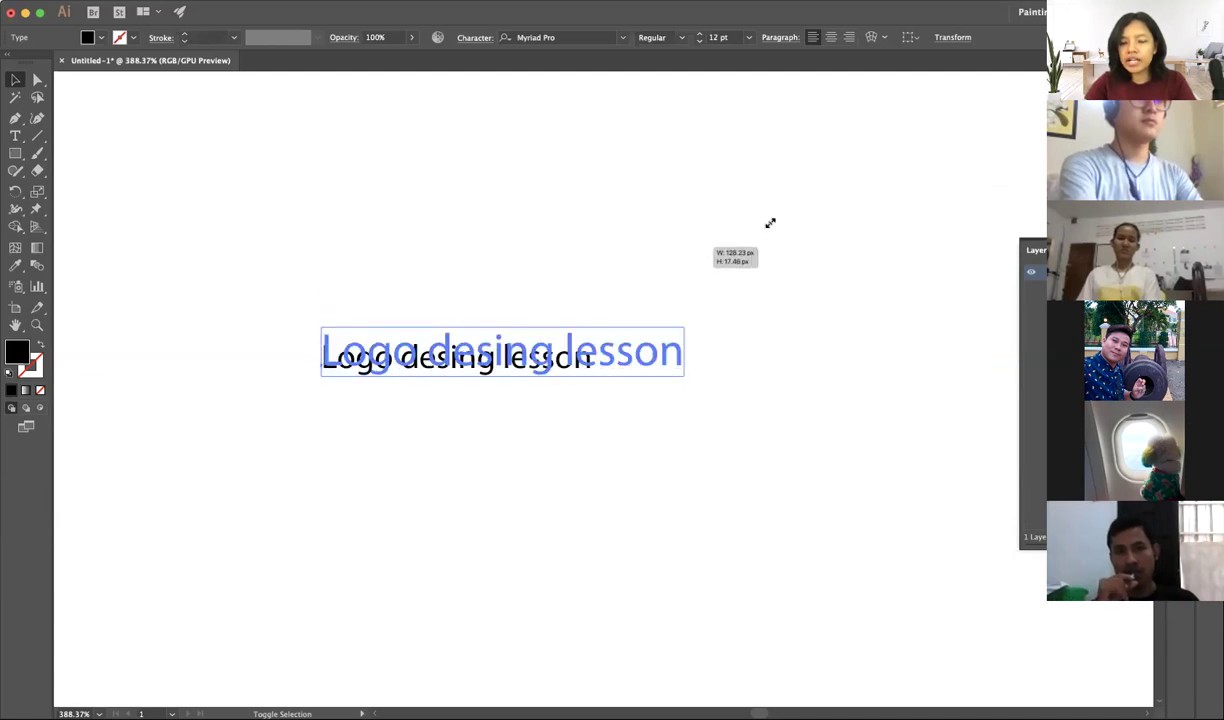
{"action": "left_click_drag", "start_coordinate": [786, 228], "coordinate": [915, 181]}
{"action": "left_click_drag", "start_coordinate": [318, 290], "coordinate": [90, 258]}
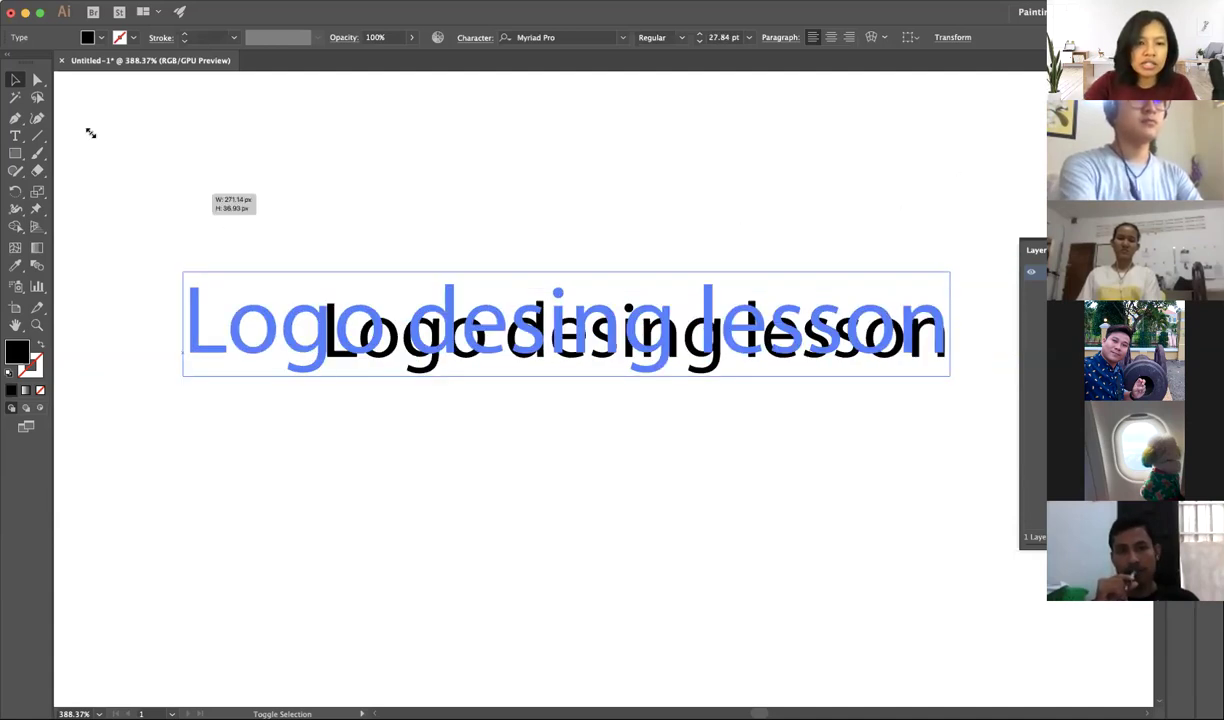
{"action": "left_click_drag", "start_coordinate": [520, 260], "coordinate": [525, 282]}
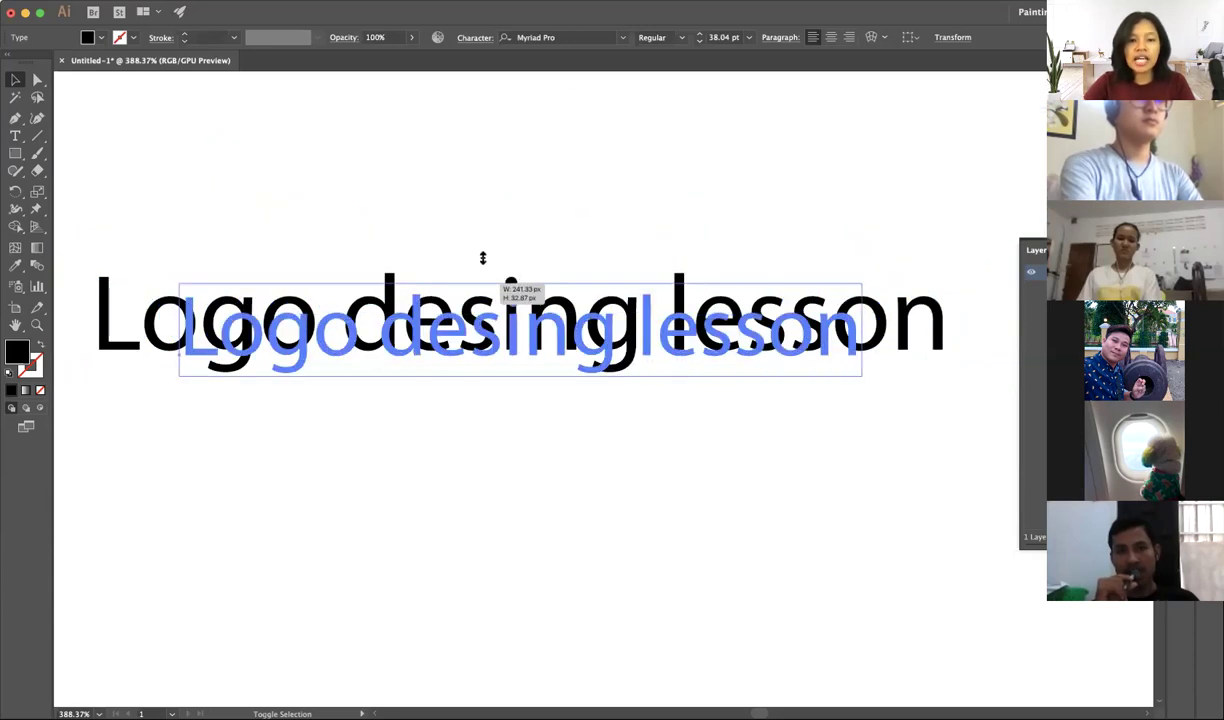
{"action": "left_click_drag", "start_coordinate": [524, 282], "coordinate": [351, 310]}
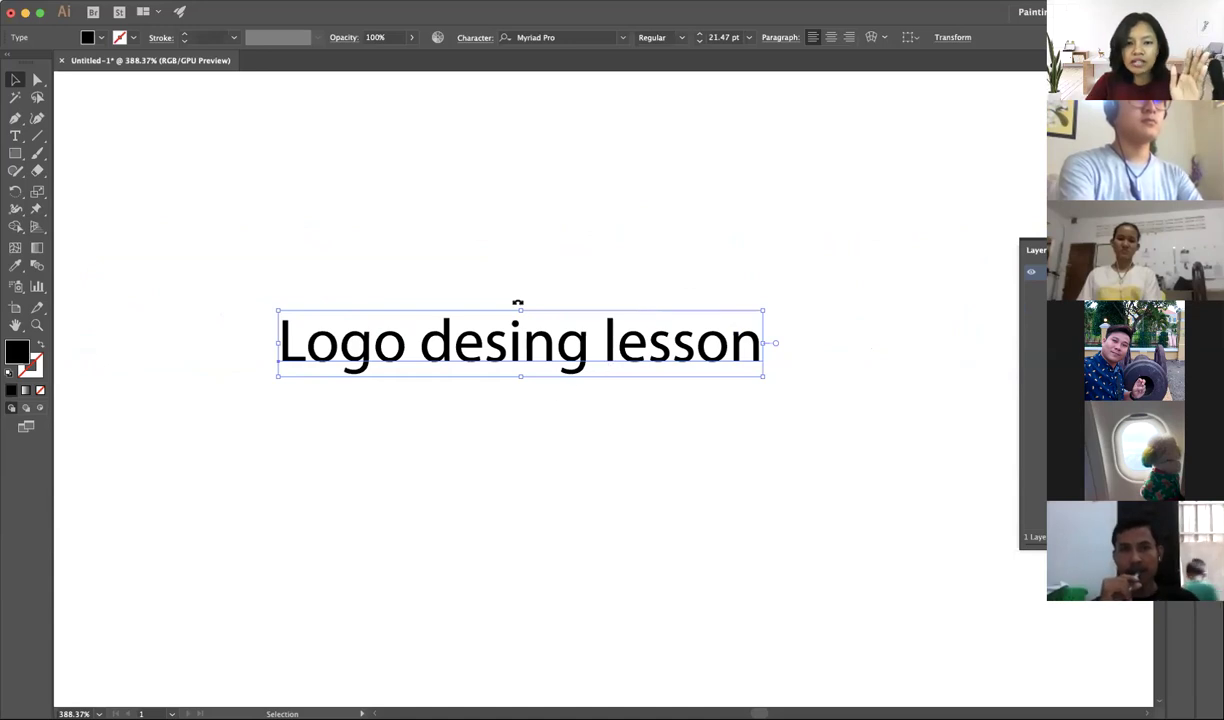
- Stretch the text taller and wider, then undo the stretch and reselect it
{"action": "left_click_drag", "start_coordinate": [518, 303], "coordinate": [544, 210]}
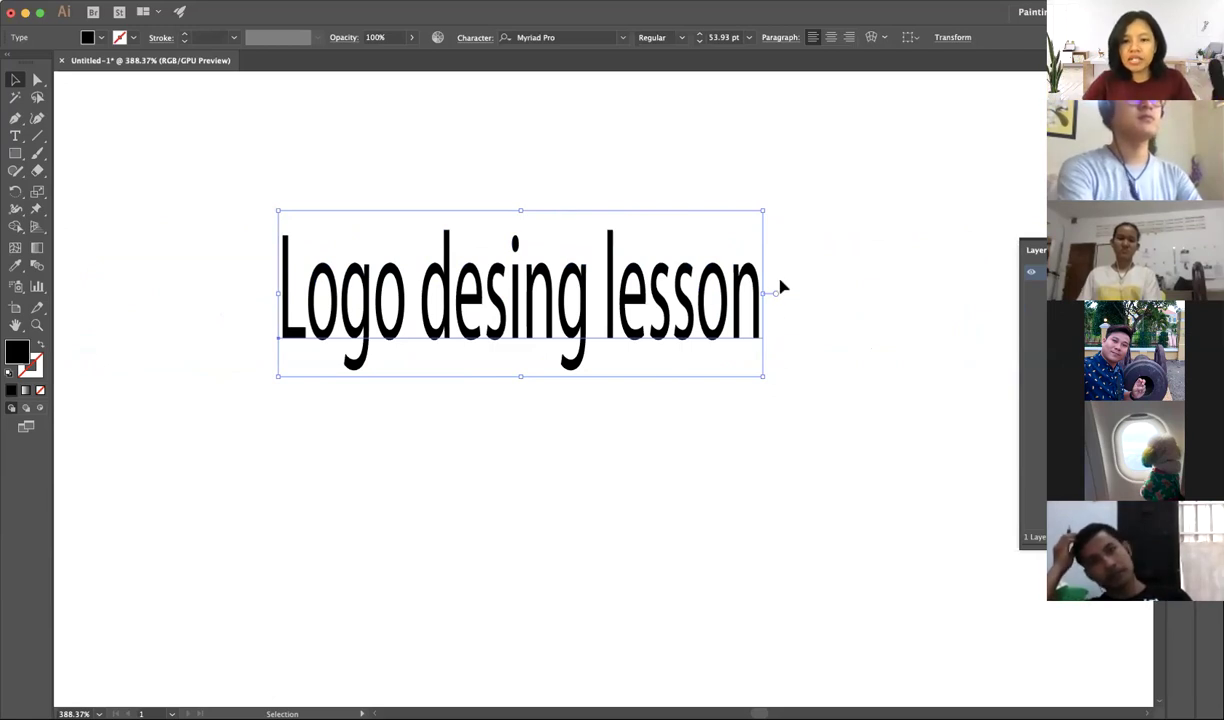
{"action": "left_click_drag", "start_coordinate": [766, 293], "coordinate": [988, 293]}
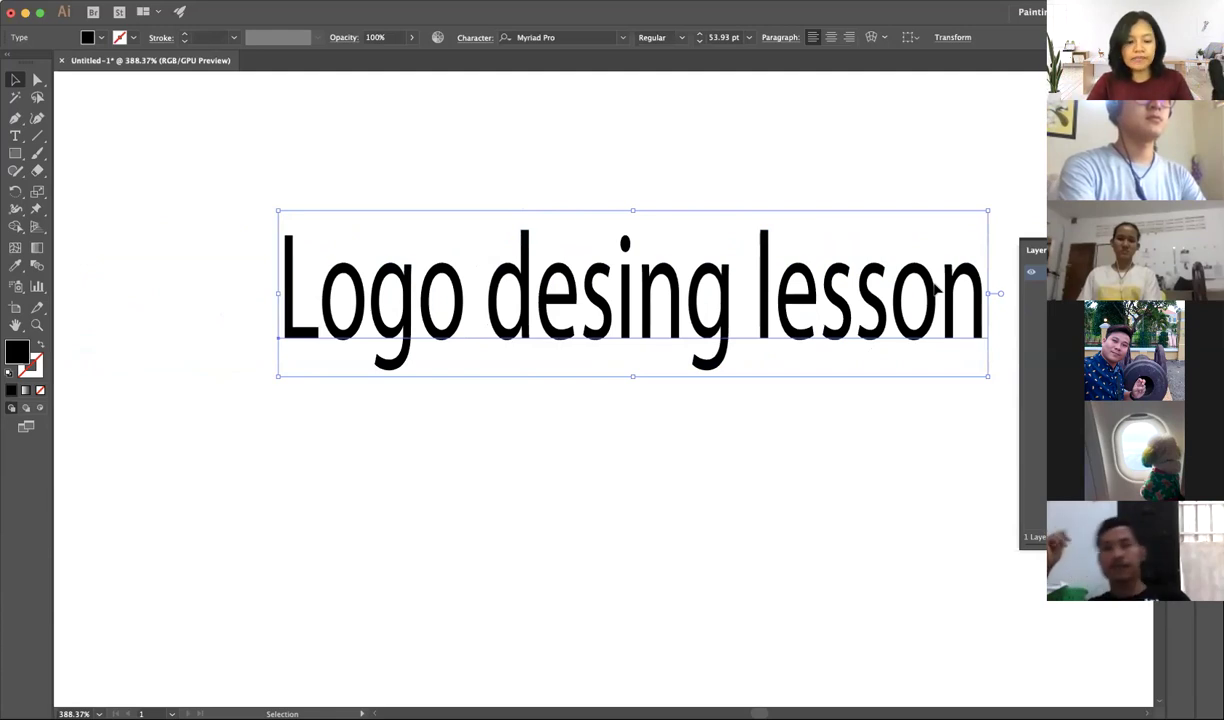
{"action": "key", "text": "ctrl+z"}
{"action": "key", "text": "ctrl+z"}
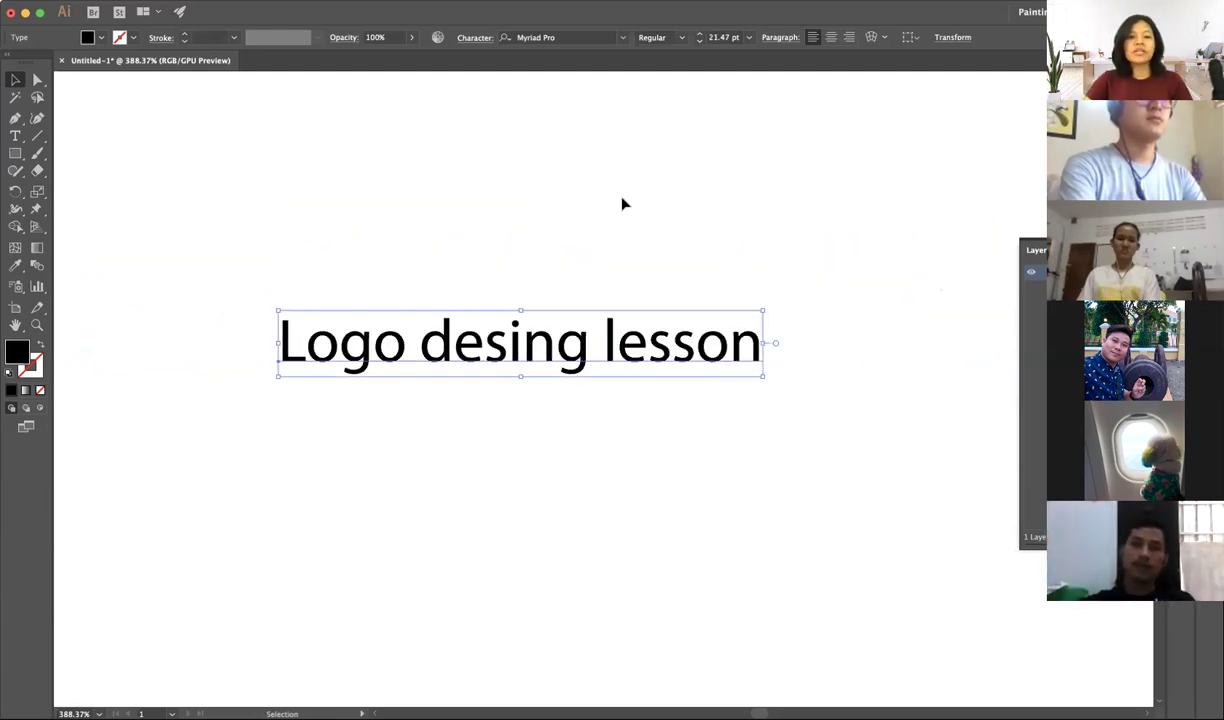
{"action": "left_click_drag", "start_coordinate": [426, 208], "coordinate": [637, 548]}
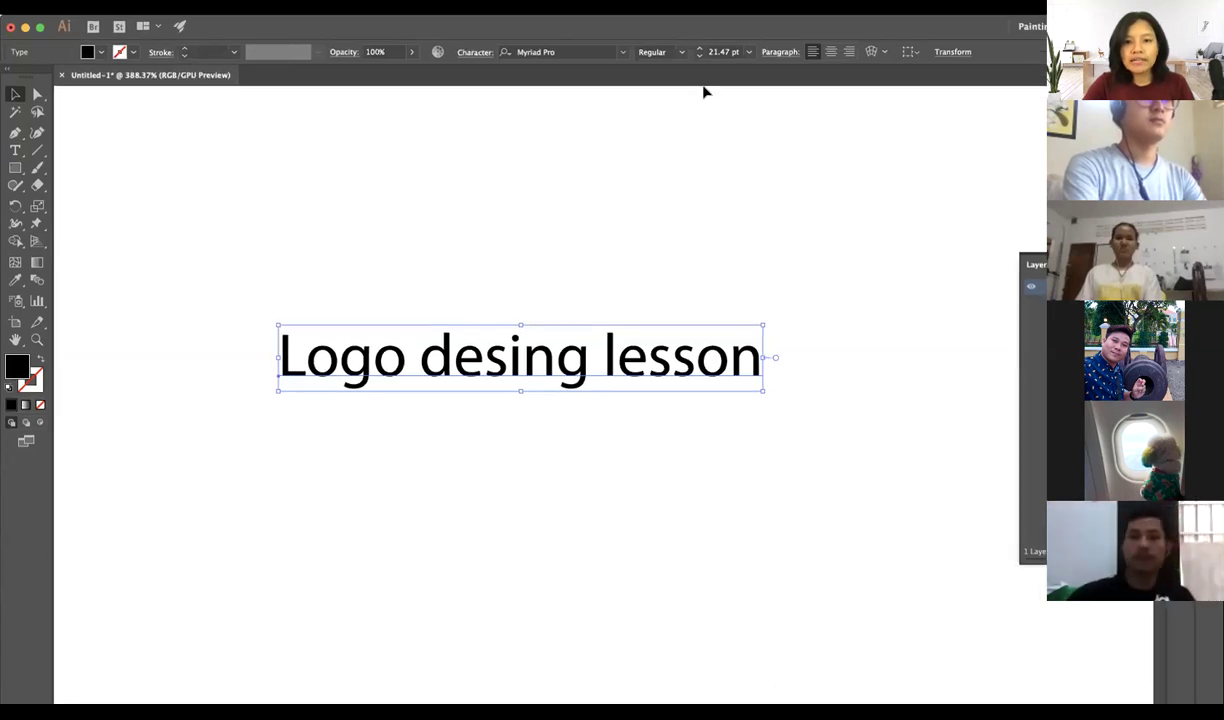
- Reselect the 'Logo desing lesson' text and raise its font size to 30 pt, then 100 pt
{"action": "left_click", "coordinate": [391, 227]}
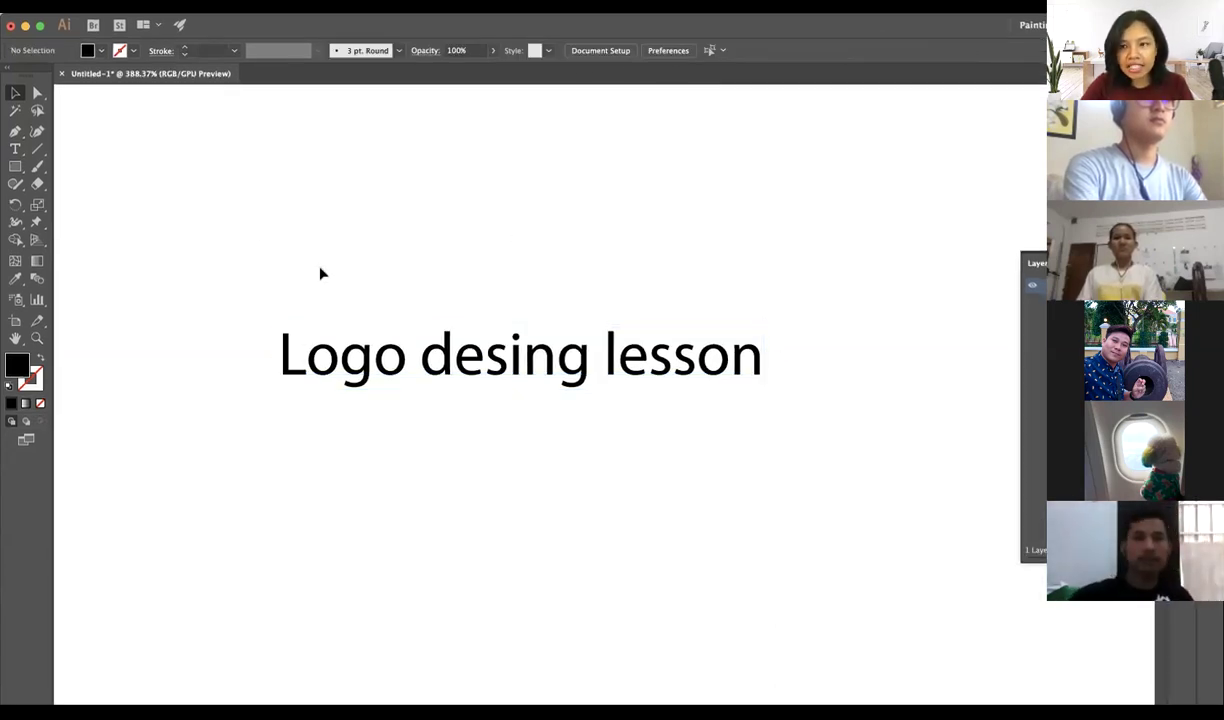
{"action": "left_click_drag", "start_coordinate": [200, 202], "coordinate": [838, 506]}
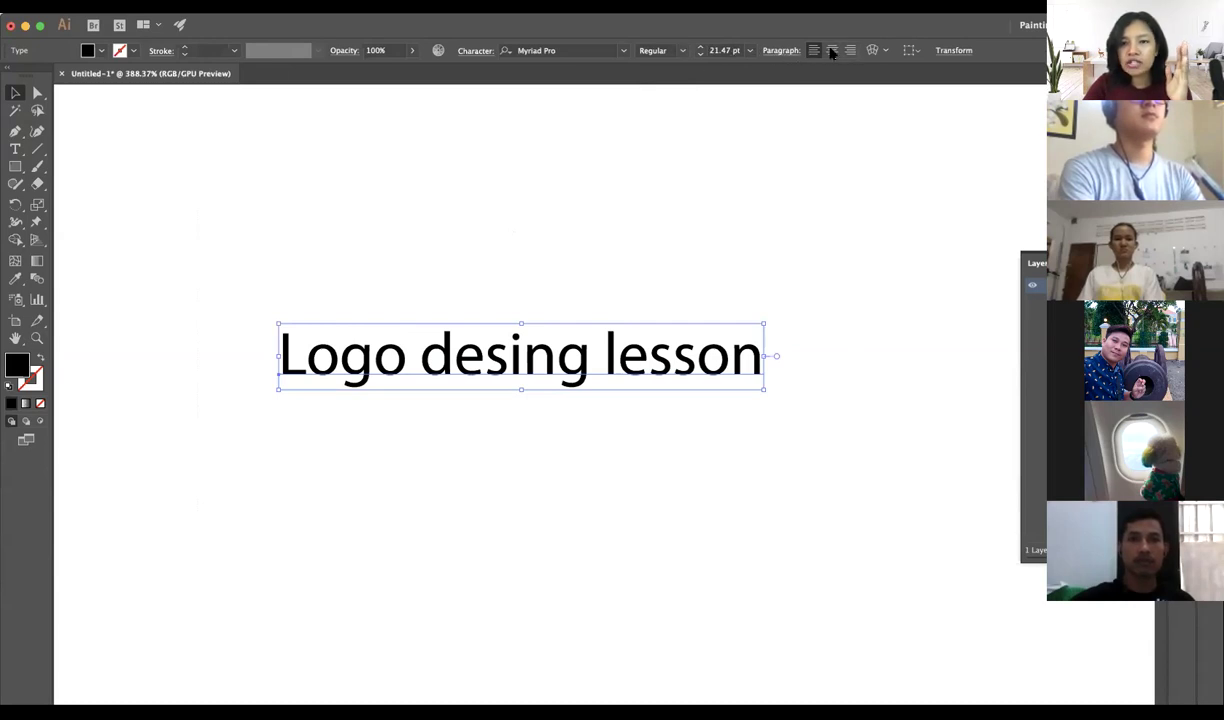
{"action": "left_click", "coordinate": [728, 50]}
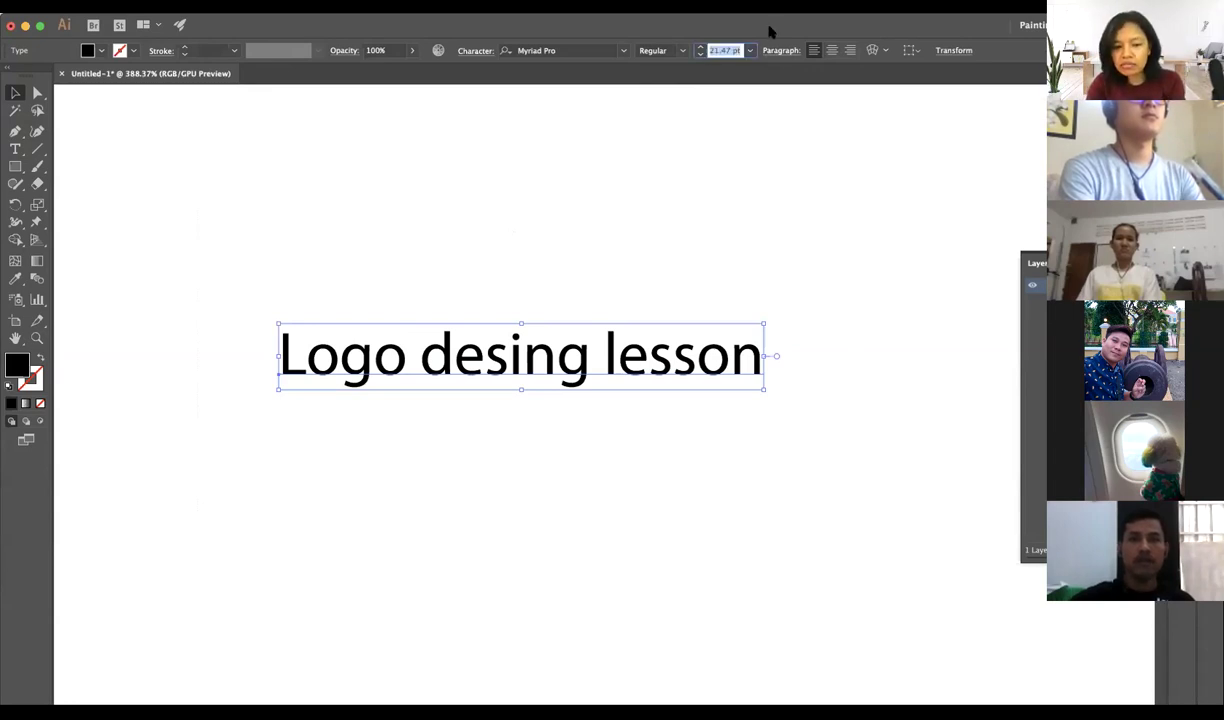
{"action": "type", "text": "30"}
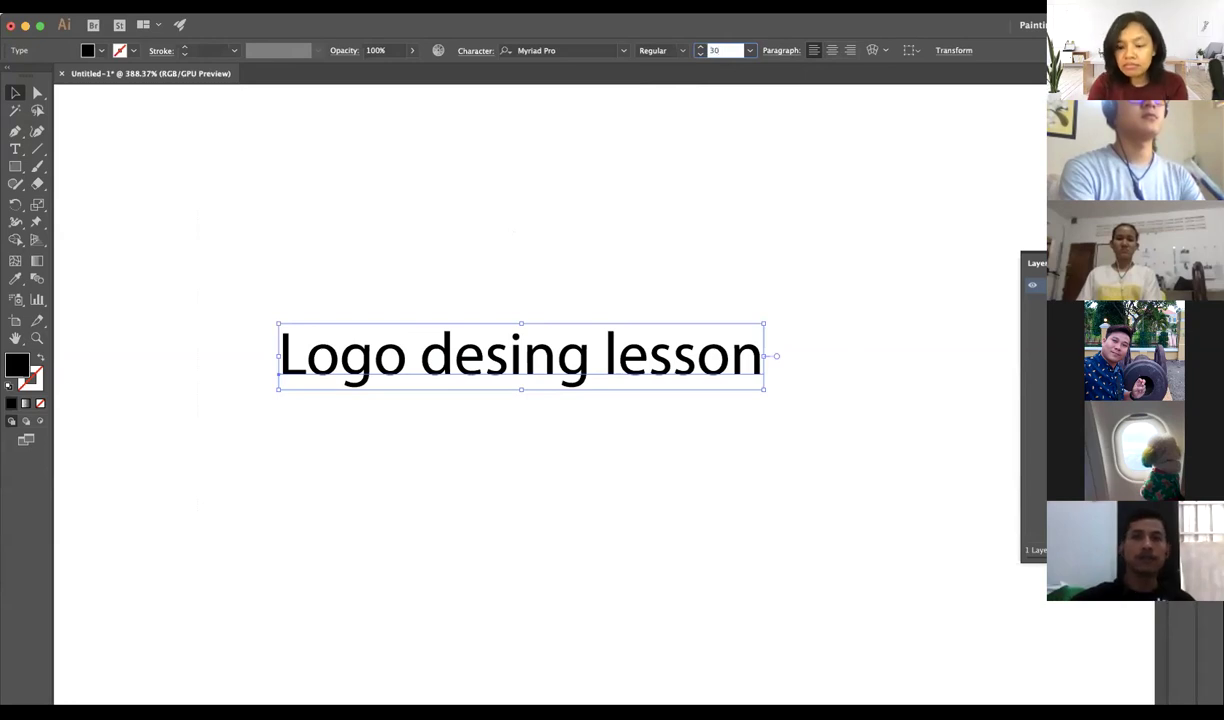
{"action": "key", "text": "Return"}
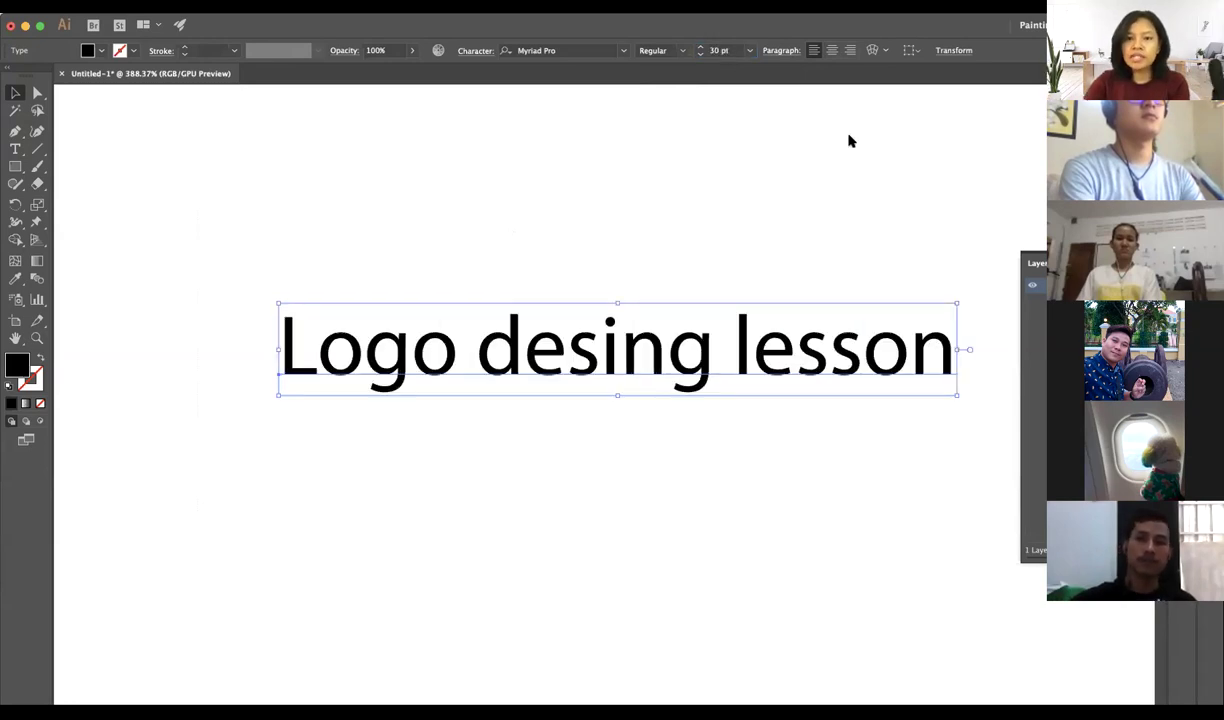
{"action": "left_click", "coordinate": [728, 50]}
{"action": "type", "text": "100"}
{"action": "key", "text": "Return"}
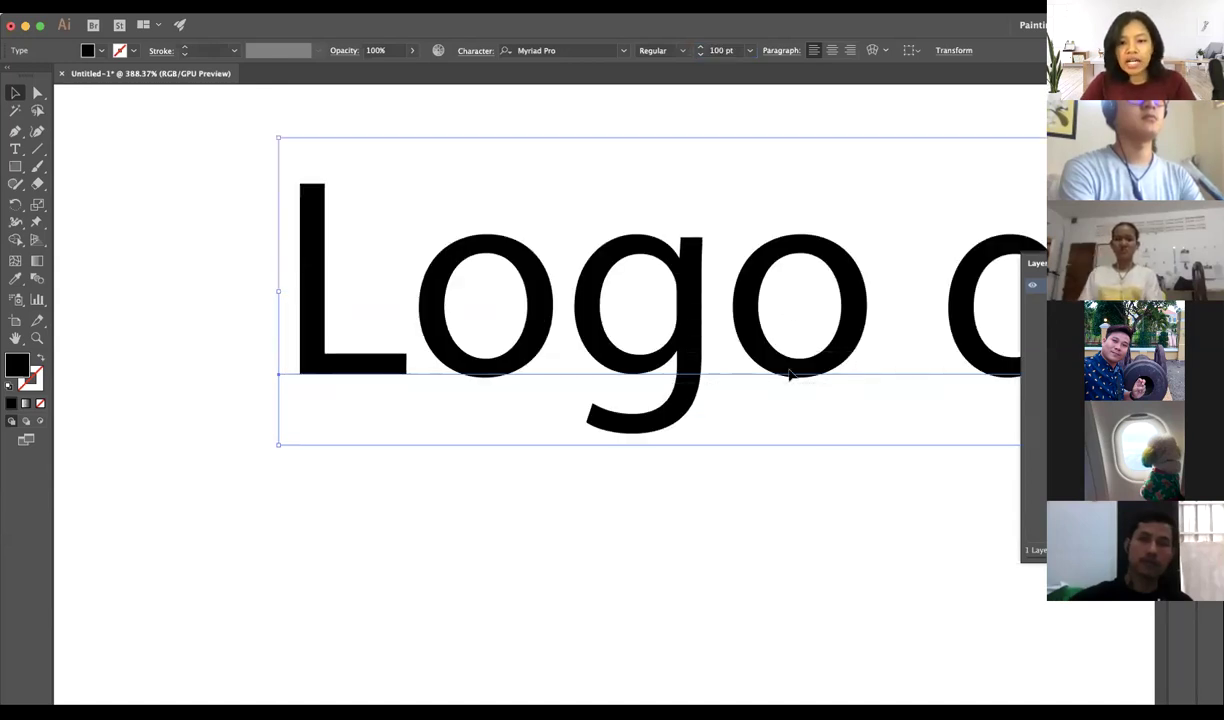
- Shift the enlarged 100 pt text slightly to the left and scroll the view
{"action": "left_click_drag", "start_coordinate": [700, 385], "coordinate": [565, 395]}
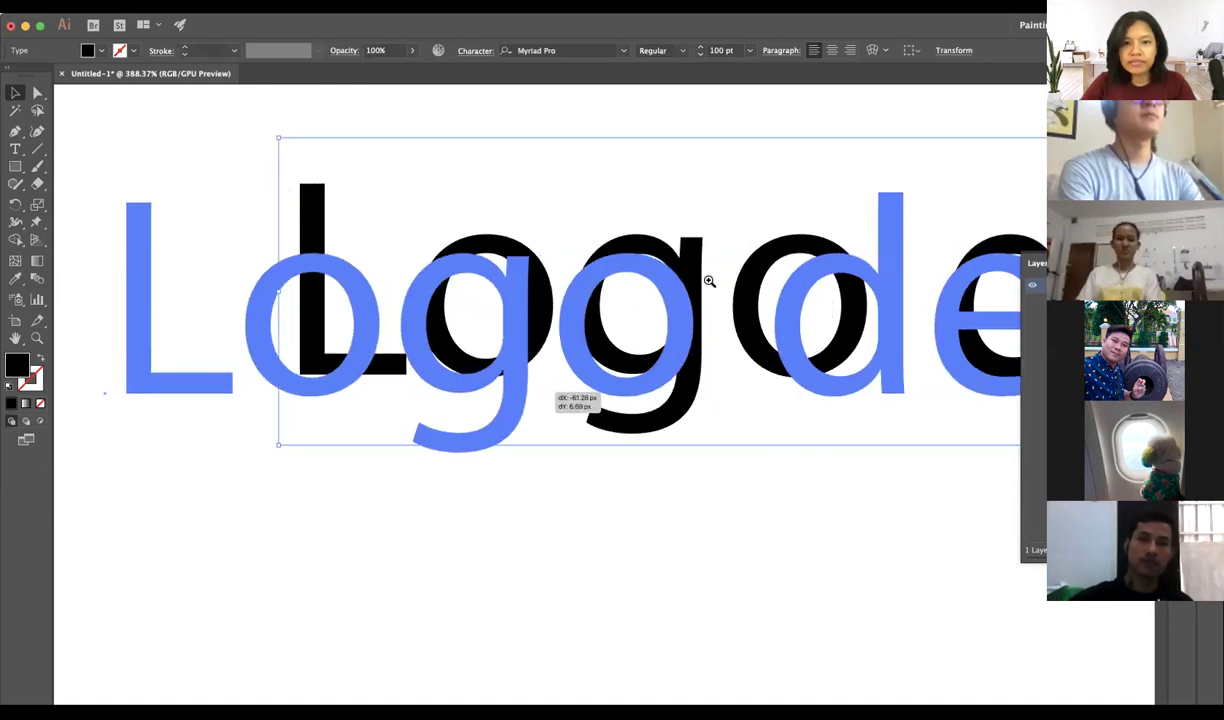
{"action": "scroll", "coordinate": [709, 281], "scroll_direction": "down", "scroll_amount": 3}
{"action": "scroll", "coordinate": [692, 316], "scroll_direction": "right", "scroll_amount": 5}
{"action": "scroll", "coordinate": [645, 325], "scroll_direction": "right", "scroll_amount": 4}
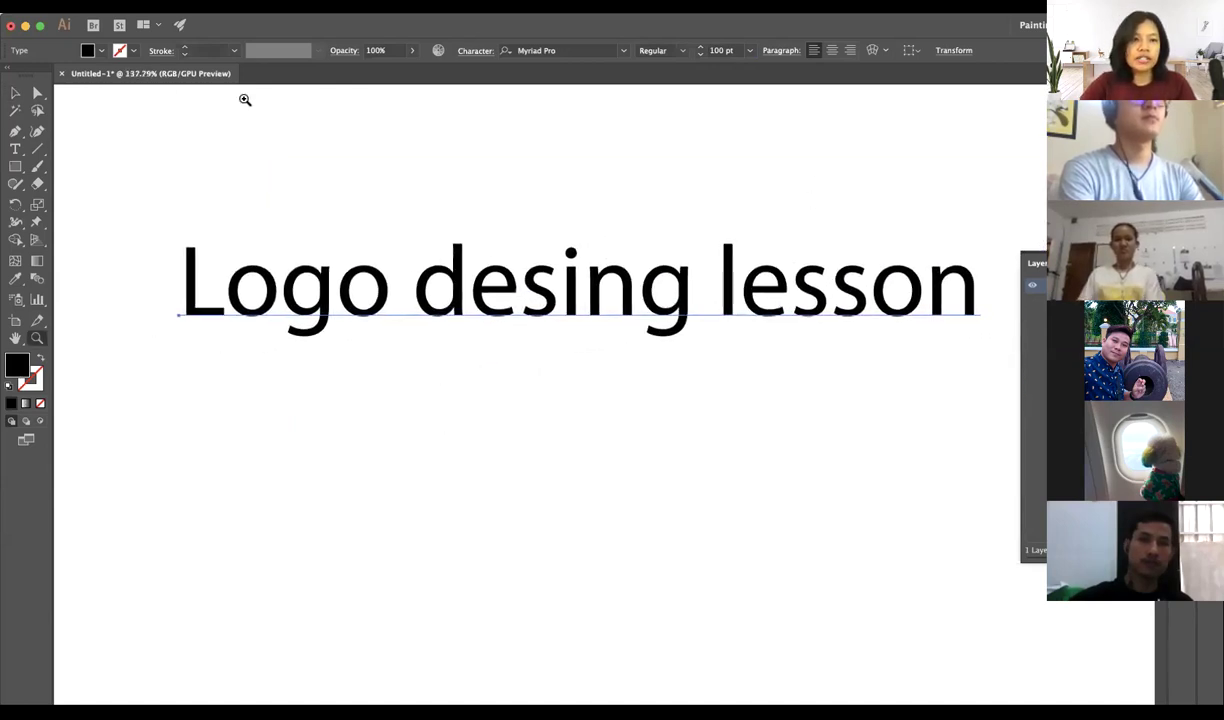
- Select the Myriad Pro name in the font family field and confirm a new font entry
{"action": "left_click", "coordinate": [603, 48]}
{"action": "left_click", "coordinate": [459, 38]}
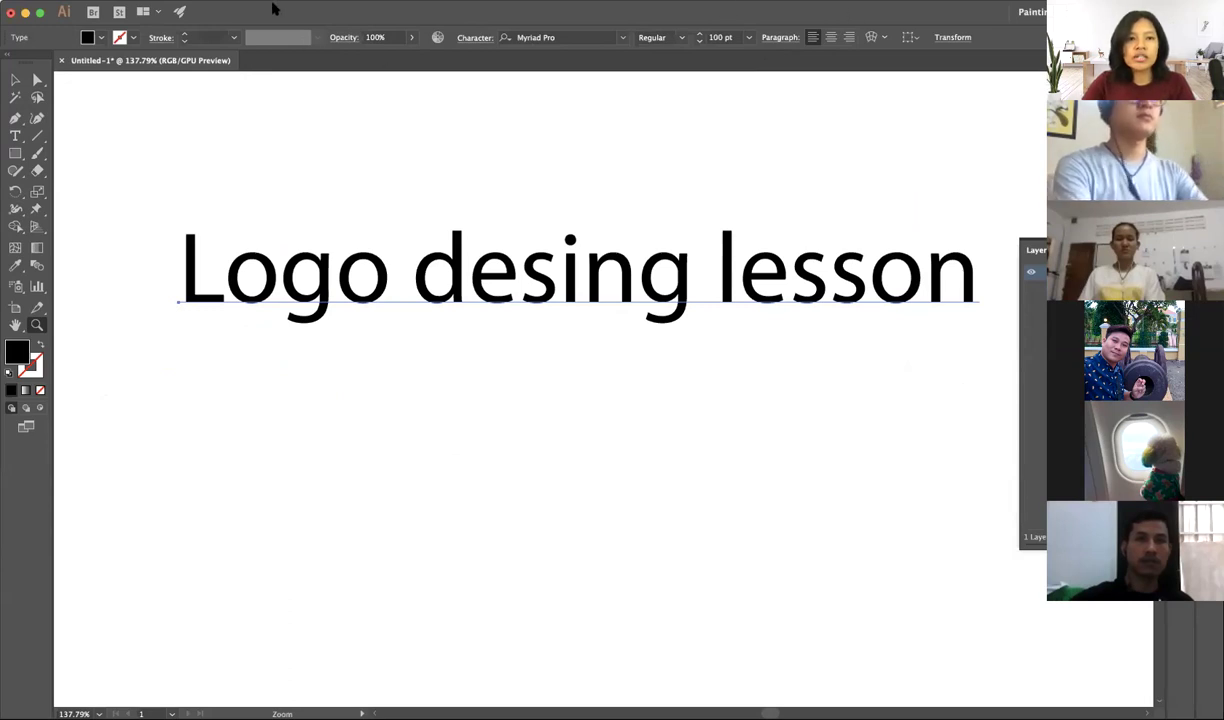
{"action": "left_click", "coordinate": [573, 41]}
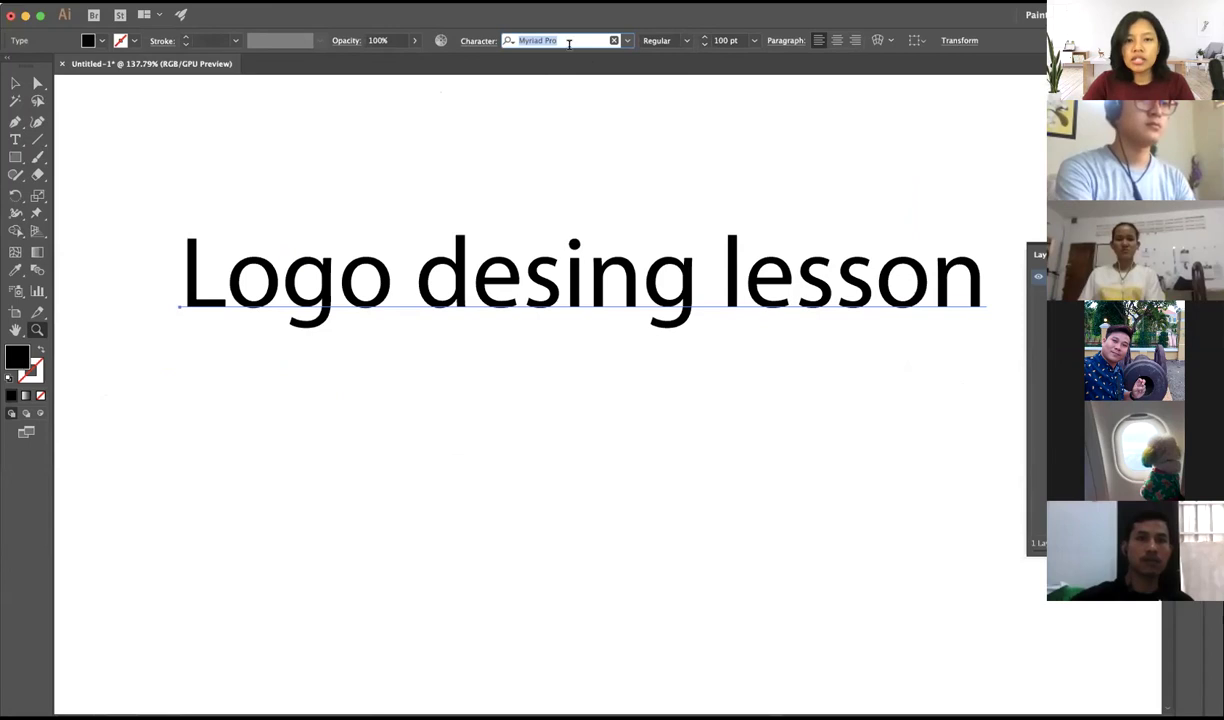
{"action": "left_click", "coordinate": [569, 44]}
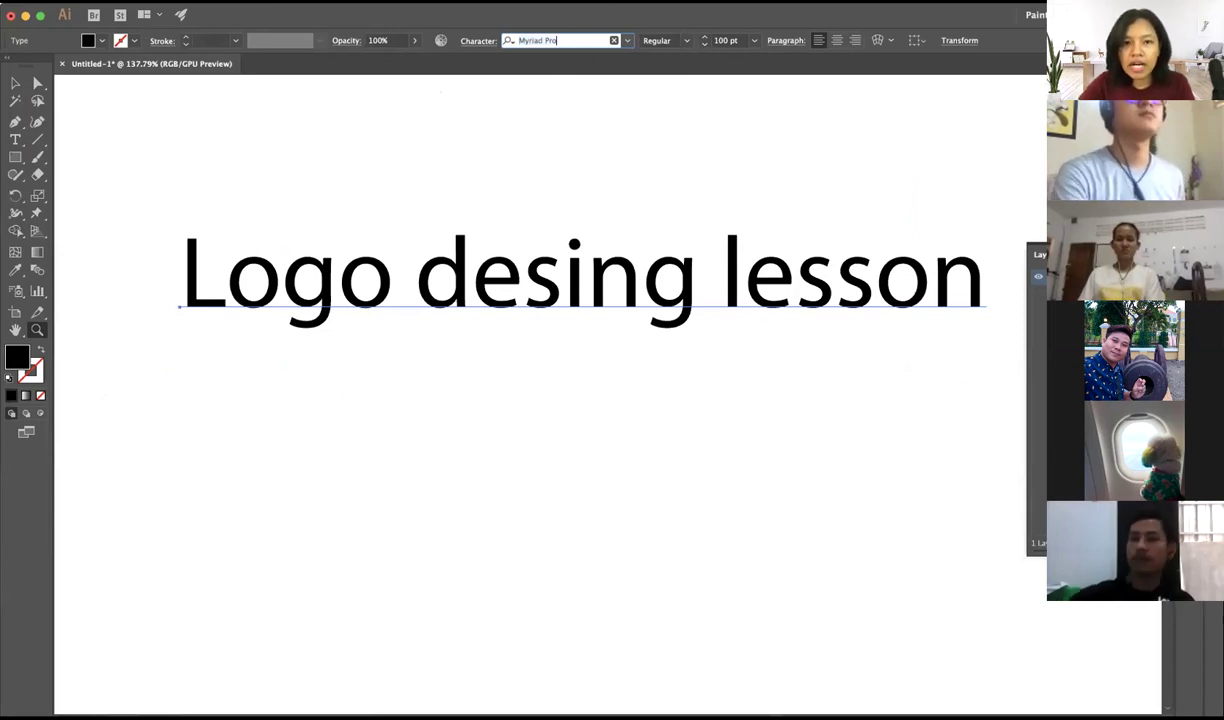
{"action": "key", "text": "Return"}
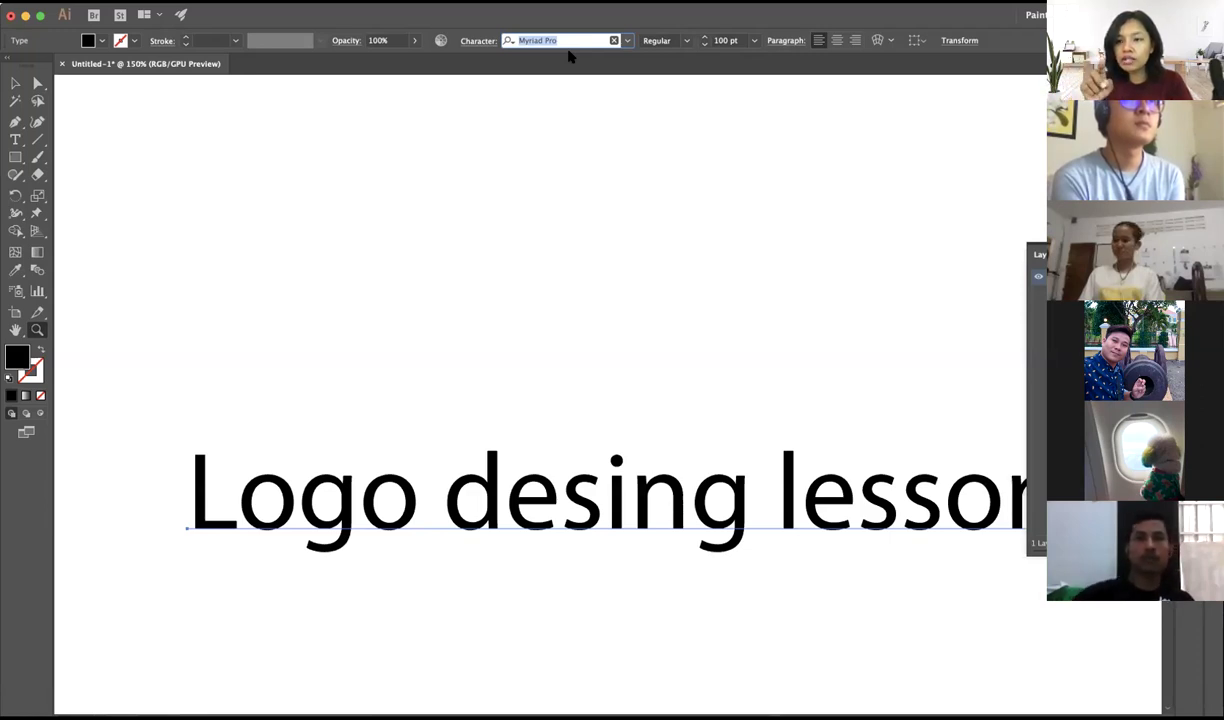
- Cycle from NIDA Bayon through Noto Sans Avestan, Javanese, Lisu and NKo to Noto Sans Myanmar
{"action": "type", "text": "NiDA Sowanaphum"}
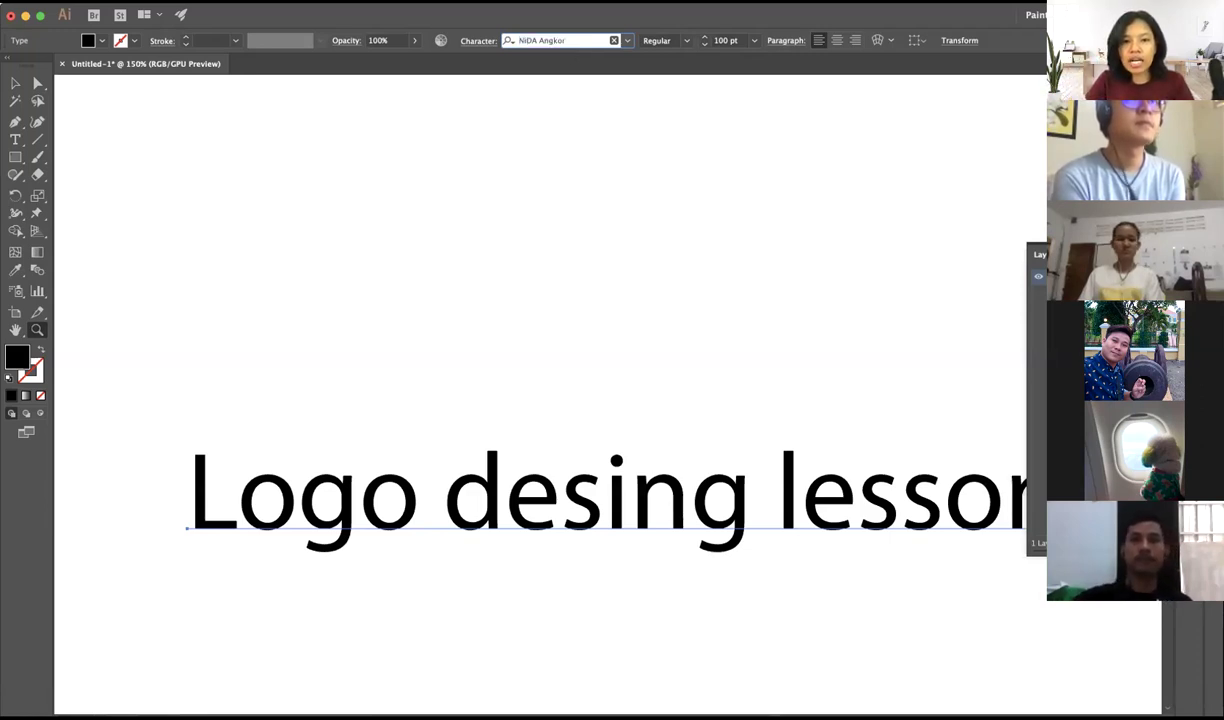
{"action": "key", "text": "Down"}
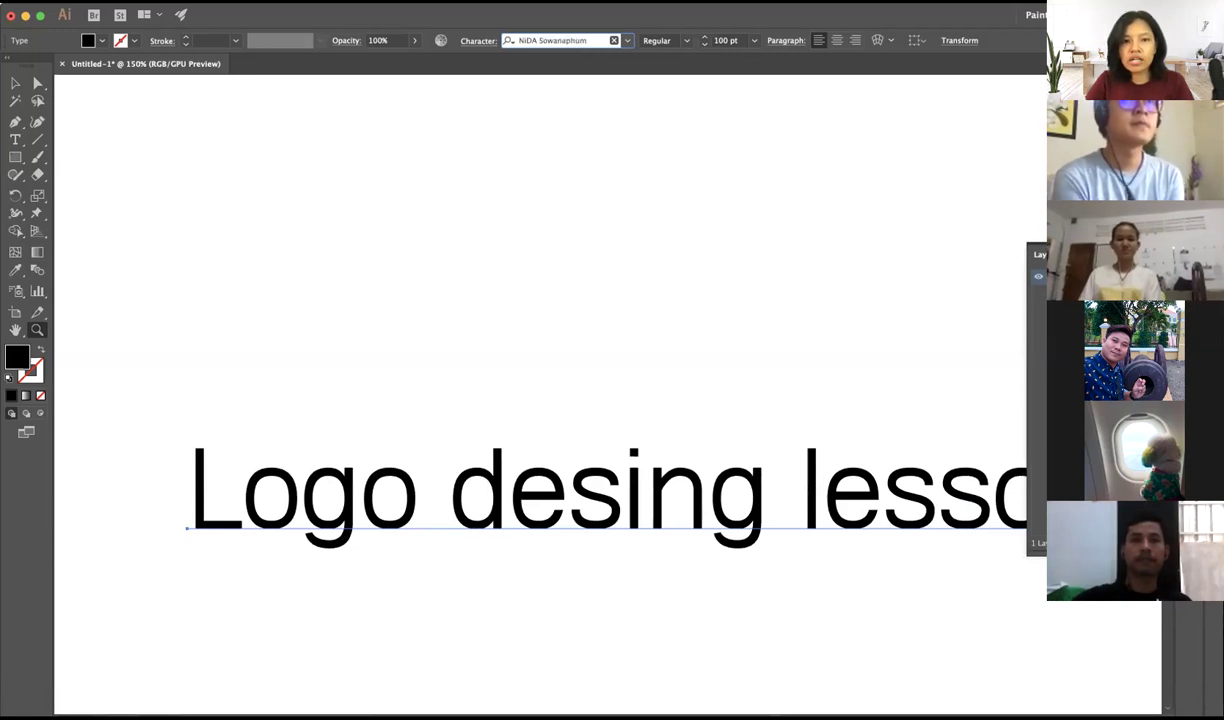
{"action": "key", "text": "Down"}
{"action": "key", "text": "Down"}
{"action": "key", "text": "Down"}
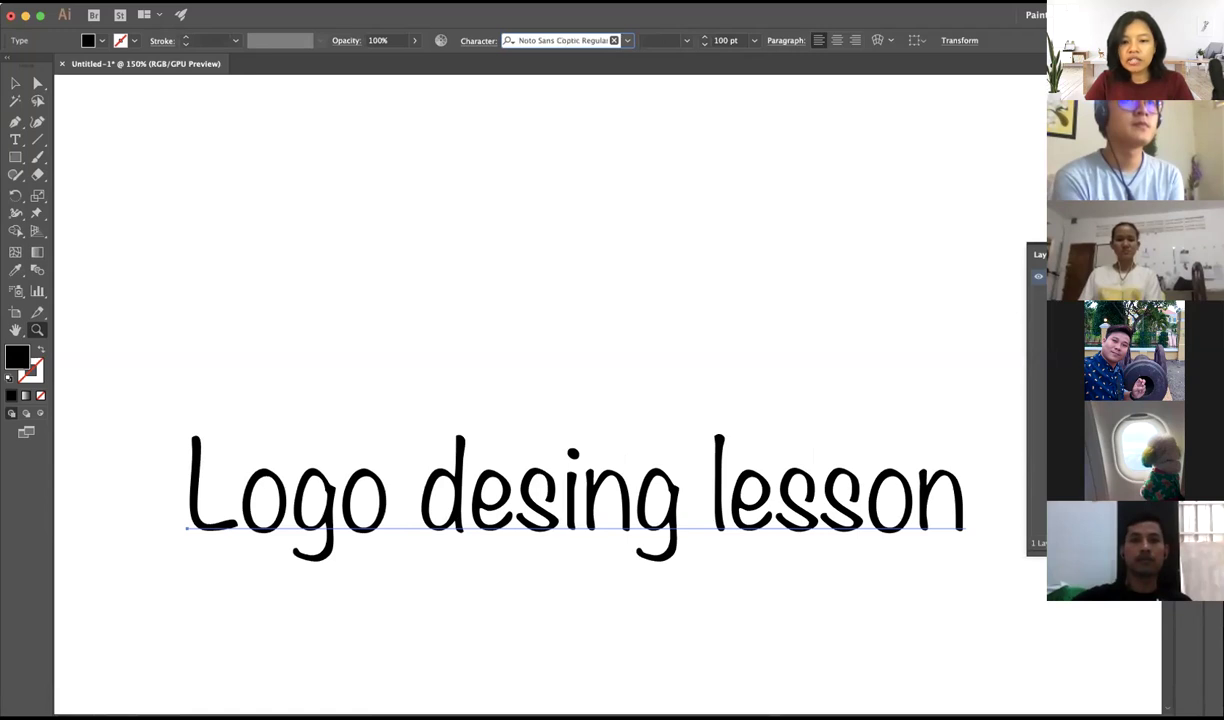
{"action": "key", "text": "Down"}
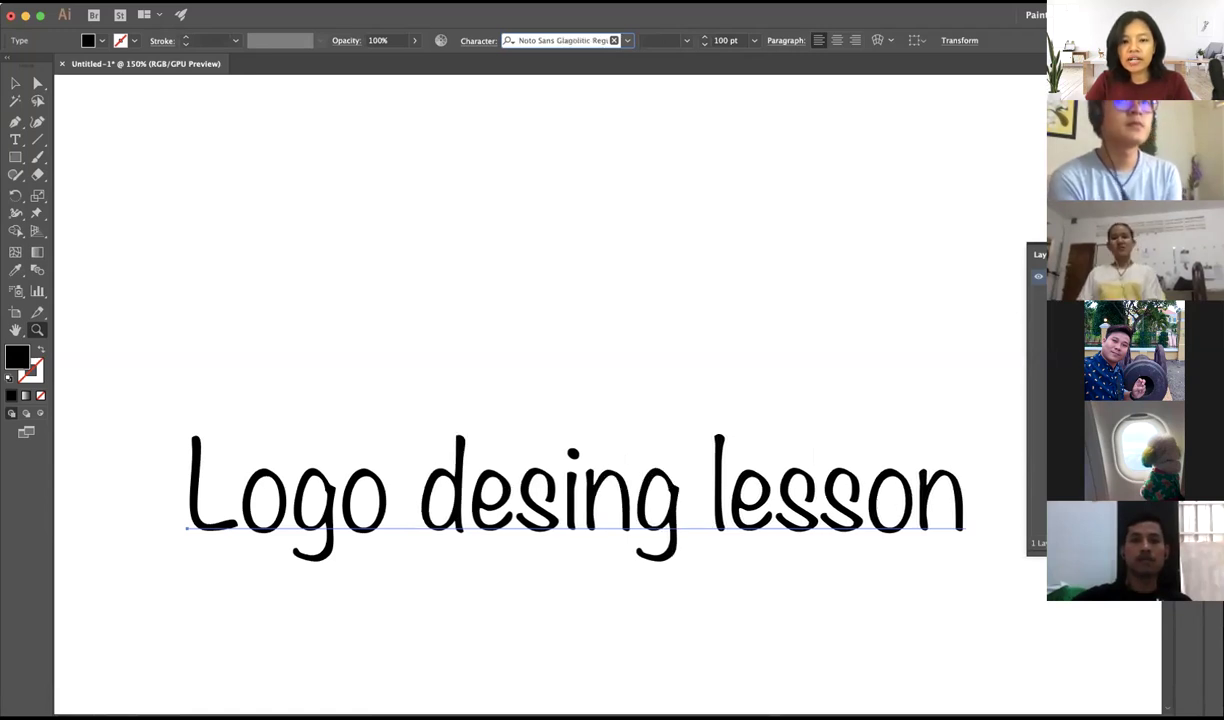
{"action": "key", "text": "Down"}
{"action": "key", "text": "Down"}
{"action": "key", "text": "Down"}
{"action": "key", "text": "Down"}
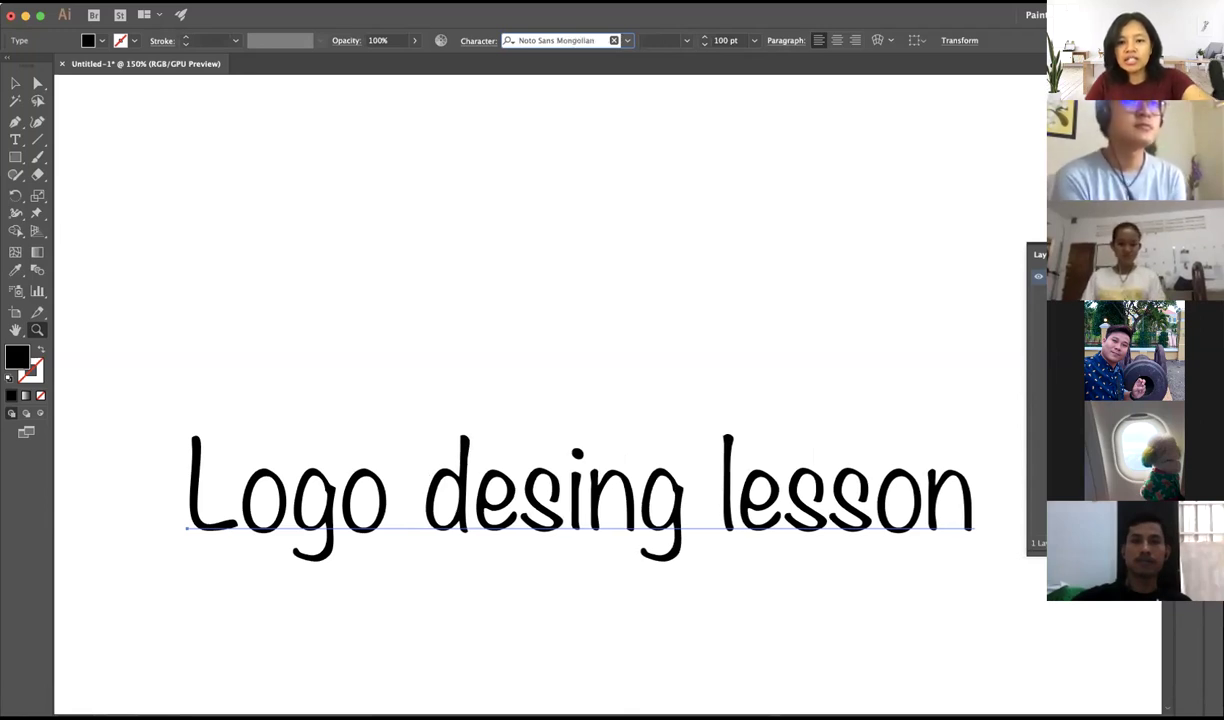
{"action": "key", "text": "Down"}
{"action": "key", "text": "Down"}
{"action": "key", "text": "Up"}
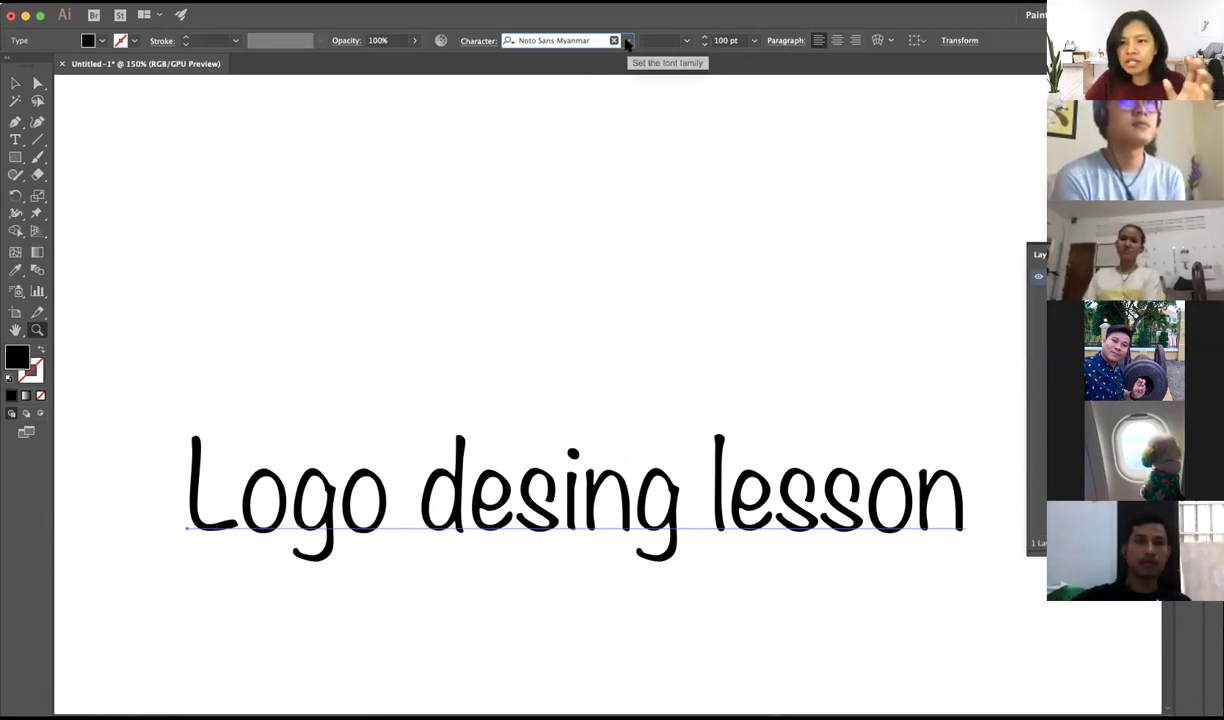
- Apply Romaji Mincho to the heading from the font family list
{"action": "left_click", "coordinate": [627, 41]}
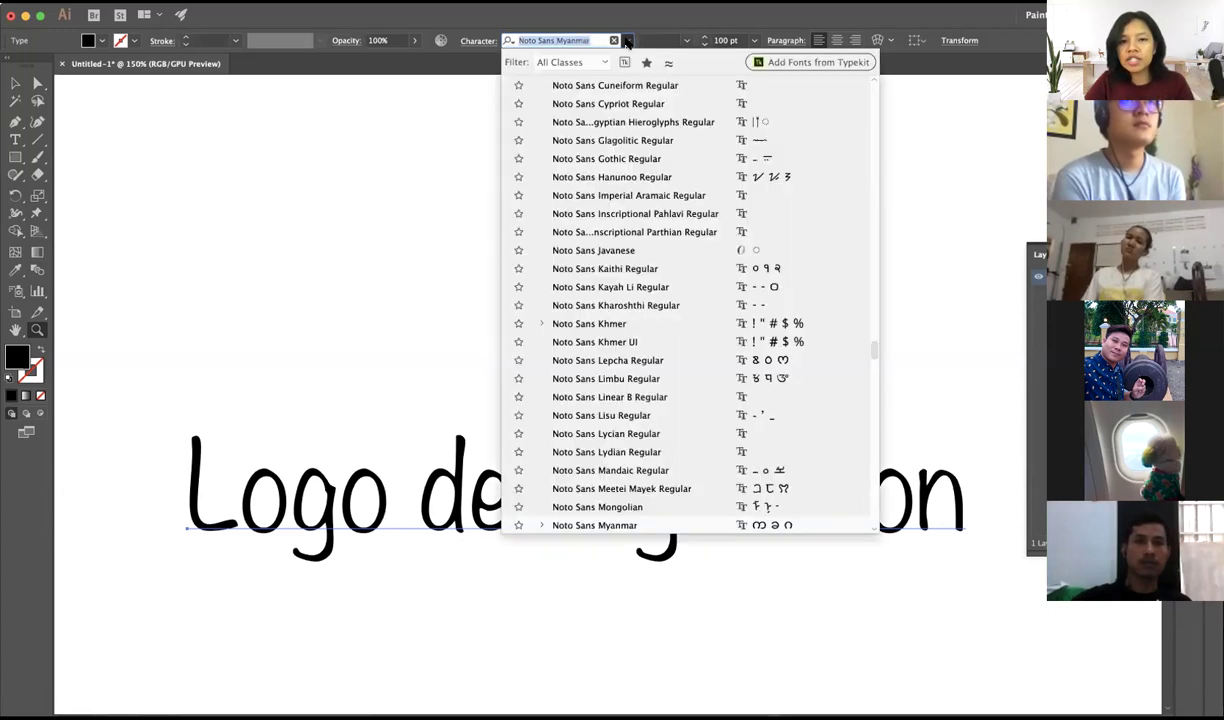
{"action": "scroll", "coordinate": [620, 466], "scroll_direction": "down", "scroll_amount": 5}
{"action": "scroll", "coordinate": [619, 466], "scroll_direction": "down", "scroll_amount": 2}
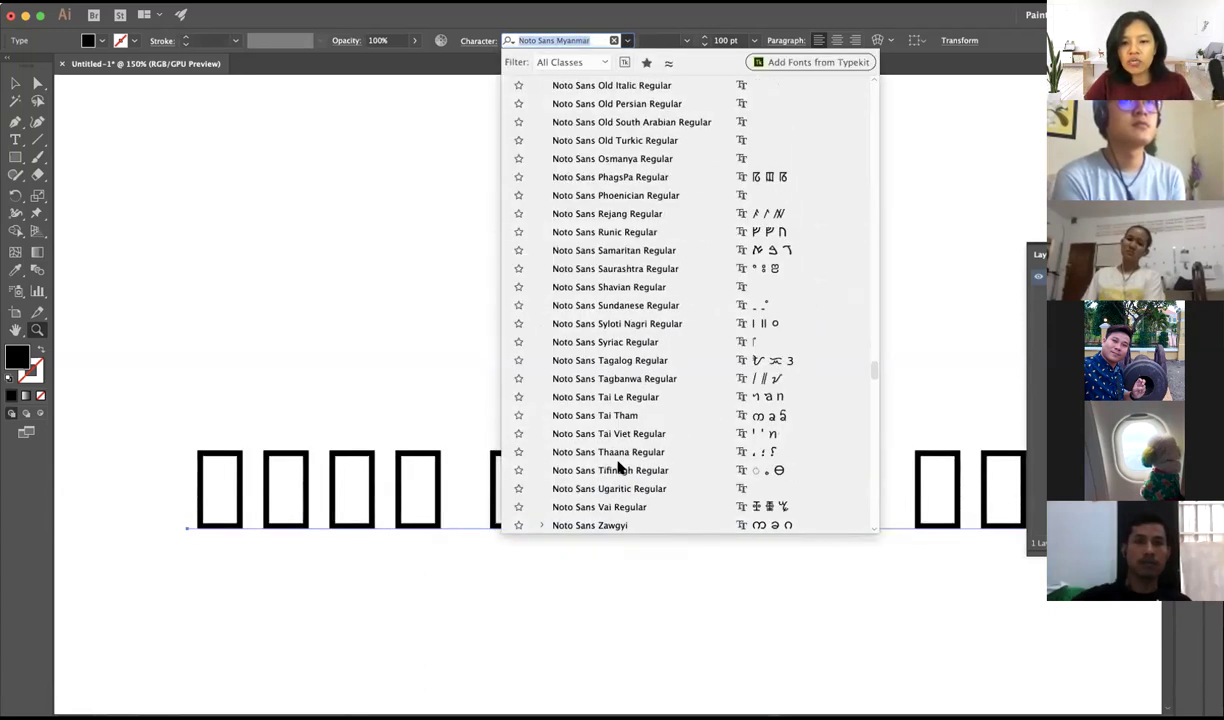
{"action": "scroll", "coordinate": [620, 466], "scroll_direction": "down", "scroll_amount": 10}
{"action": "scroll", "coordinate": [593, 292], "scroll_direction": "up", "scroll_amount": 2}
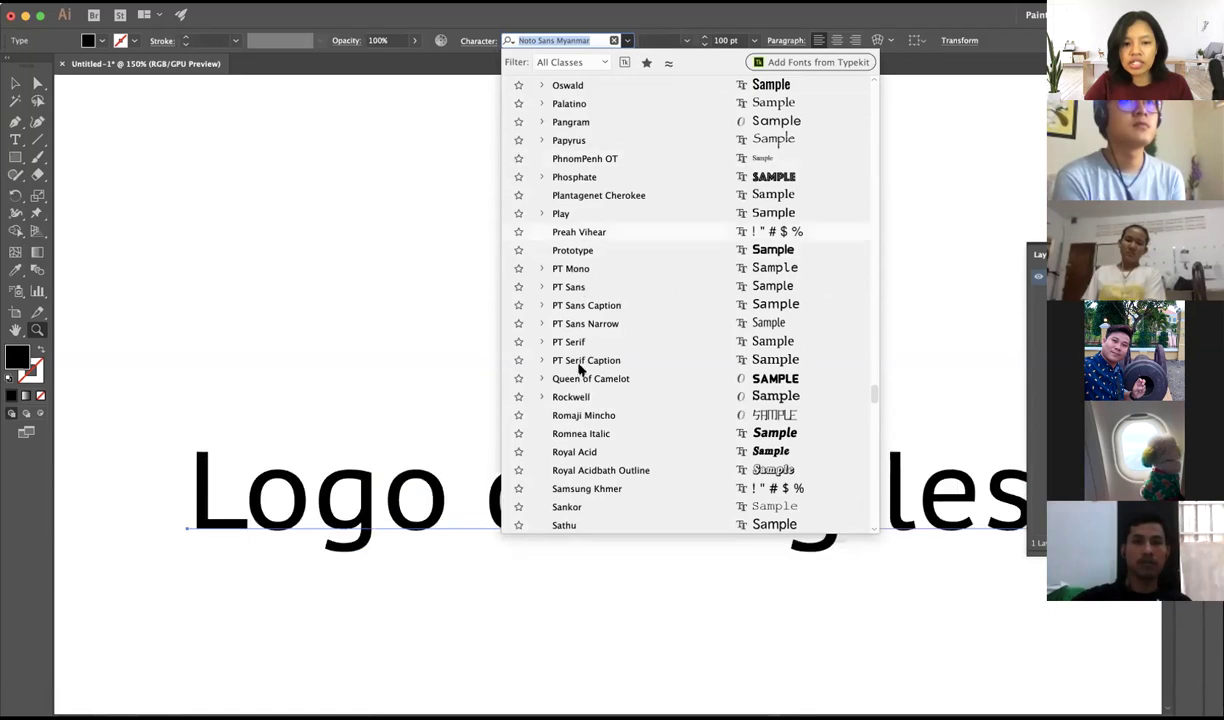
{"action": "left_click", "coordinate": [590, 415]}
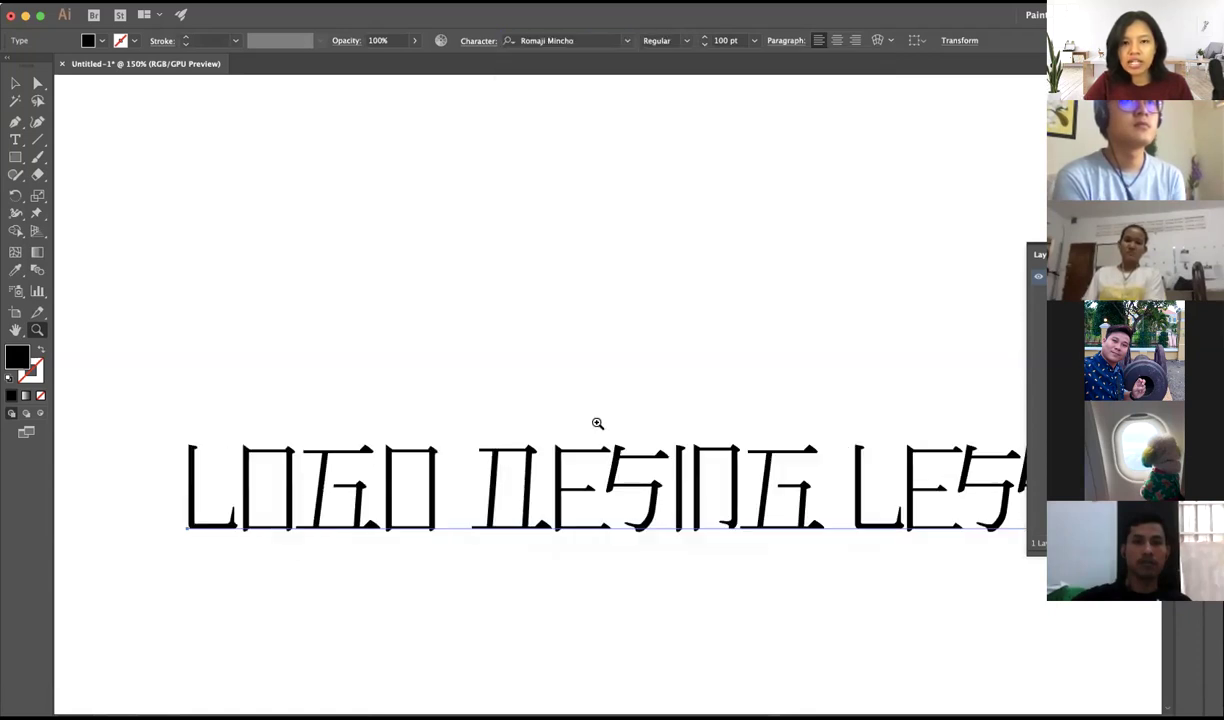
- Browse further down the font list and apply AKbalthom KhmerLight to the heading
{"action": "left_click", "coordinate": [627, 41]}
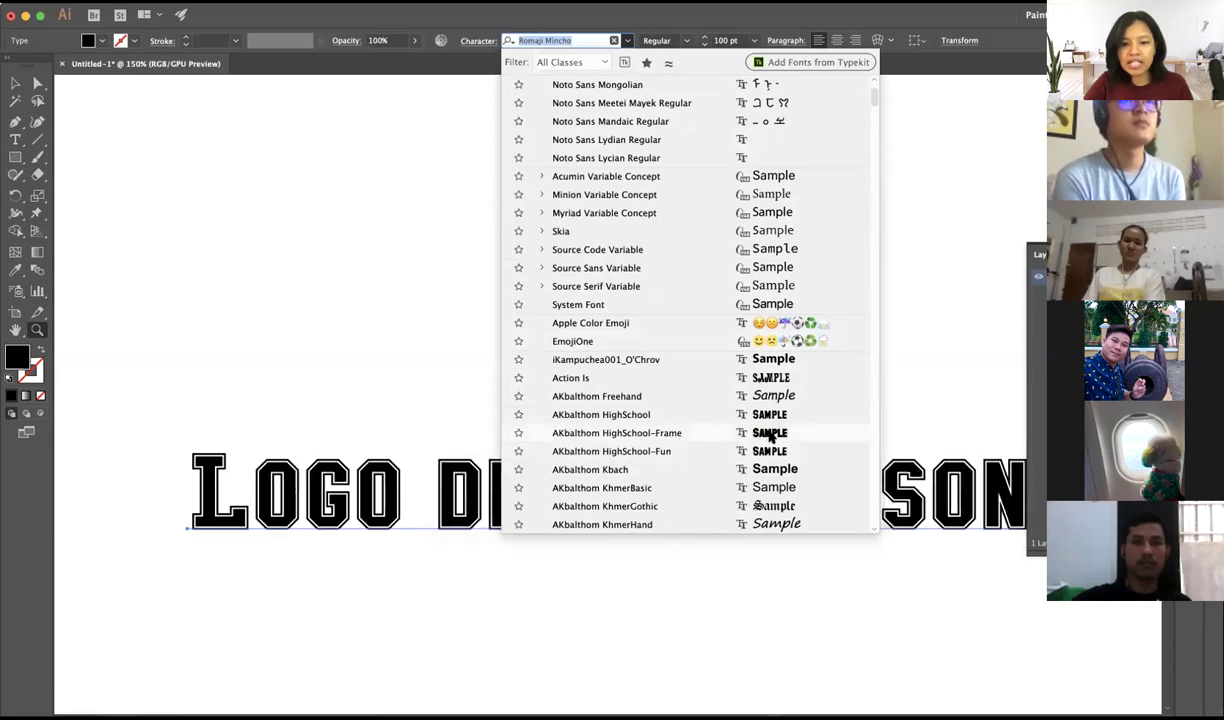
{"action": "scroll", "coordinate": [725, 480], "scroll_direction": "down", "scroll_amount": 5}
{"action": "scroll", "coordinate": [725, 482], "scroll_direction": "down", "scroll_amount": 2}
{"action": "scroll", "coordinate": [725, 482], "scroll_direction": "down", "scroll_amount": 5}
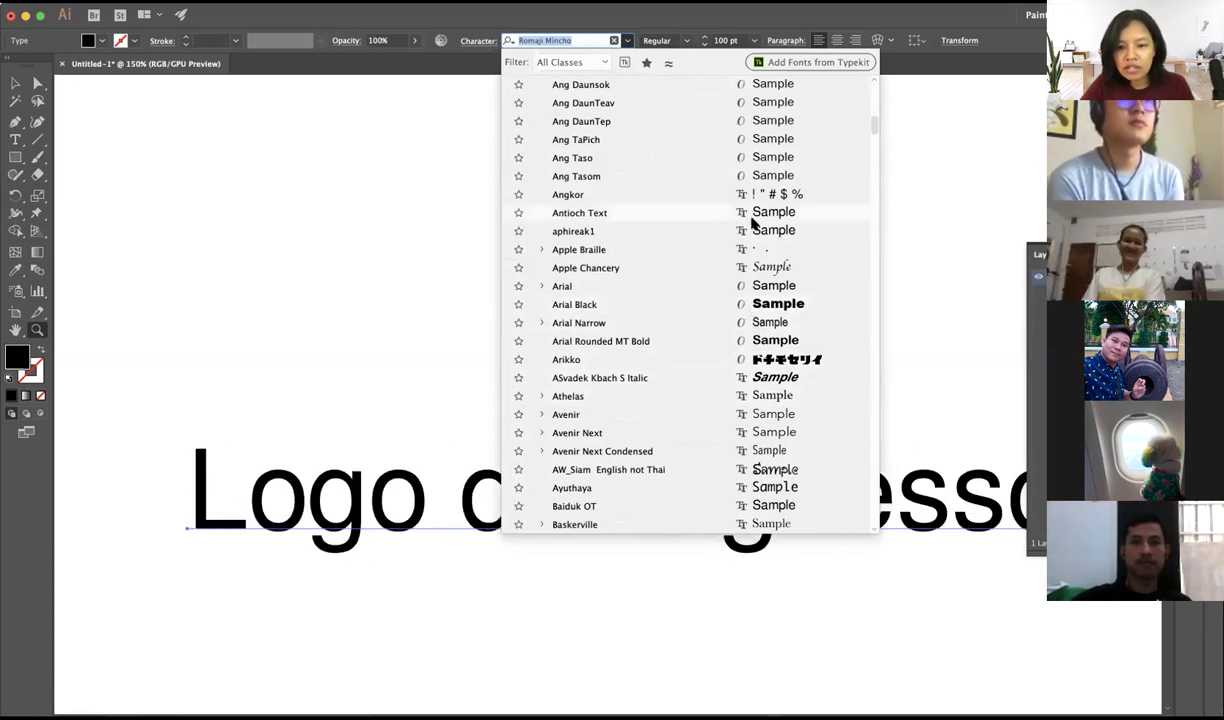
{"action": "scroll", "coordinate": [716, 380], "scroll_direction": "down", "scroll_amount": 6}
{"action": "scroll", "coordinate": [716, 360], "scroll_direction": "down", "scroll_amount": 3}
{"action": "scroll", "coordinate": [715, 360], "scroll_direction": "down", "scroll_amount": 1}
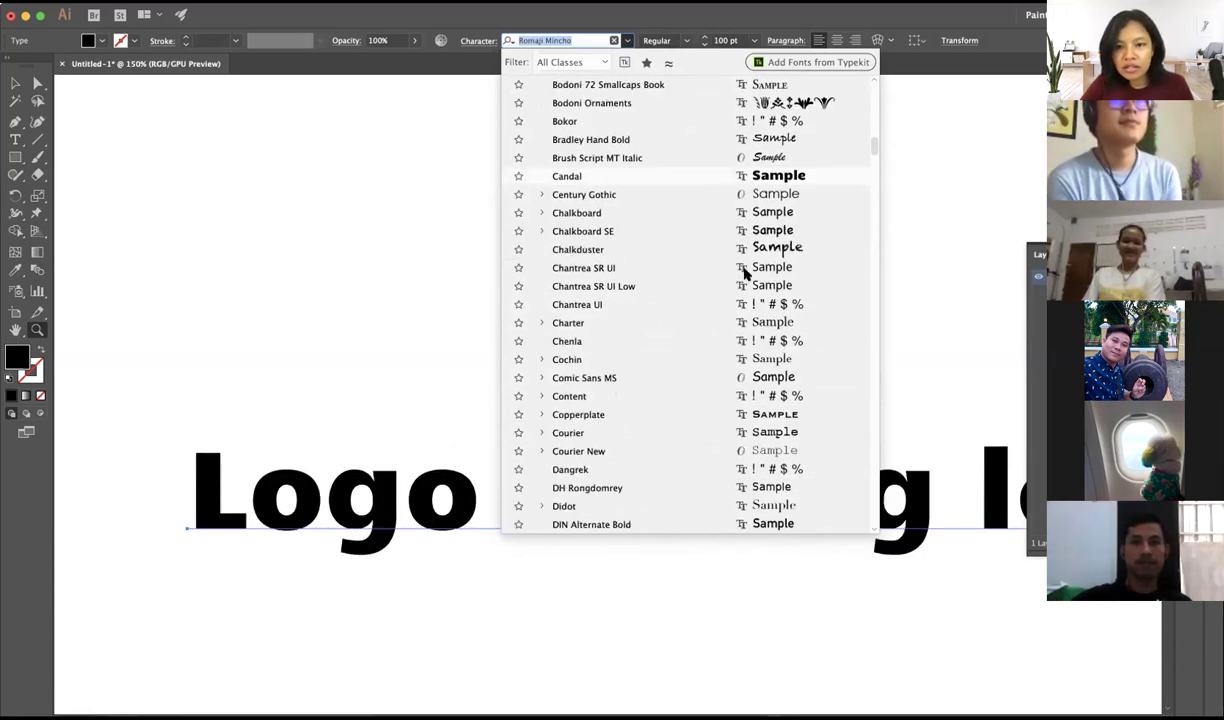
{"action": "scroll", "coordinate": [730, 266], "scroll_direction": "up", "scroll_amount": 7}
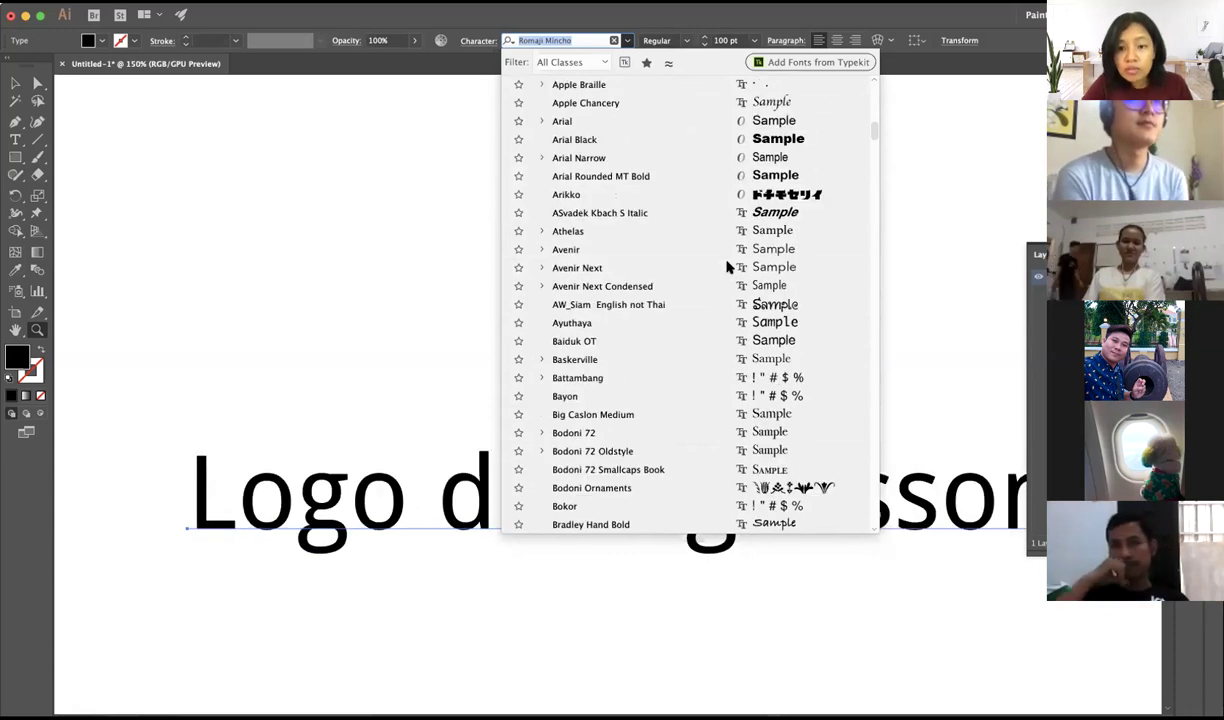
{"action": "scroll", "coordinate": [727, 266], "scroll_direction": "up", "scroll_amount": 3}
{"action": "scroll", "coordinate": [727, 266], "scroll_direction": "up", "scroll_amount": 3}
{"action": "left_click", "coordinate": [727, 265]}
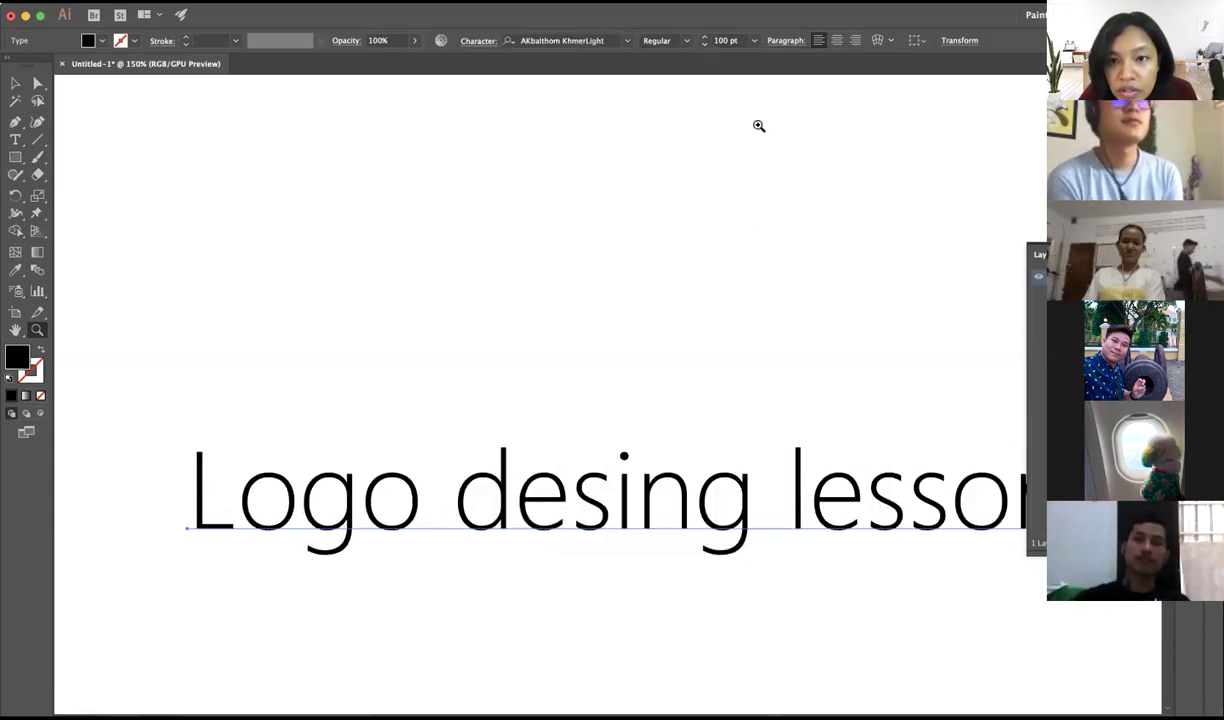
- Set the heading in Arial Black and zoom in on it
{"action": "left_click", "coordinate": [627, 44]}
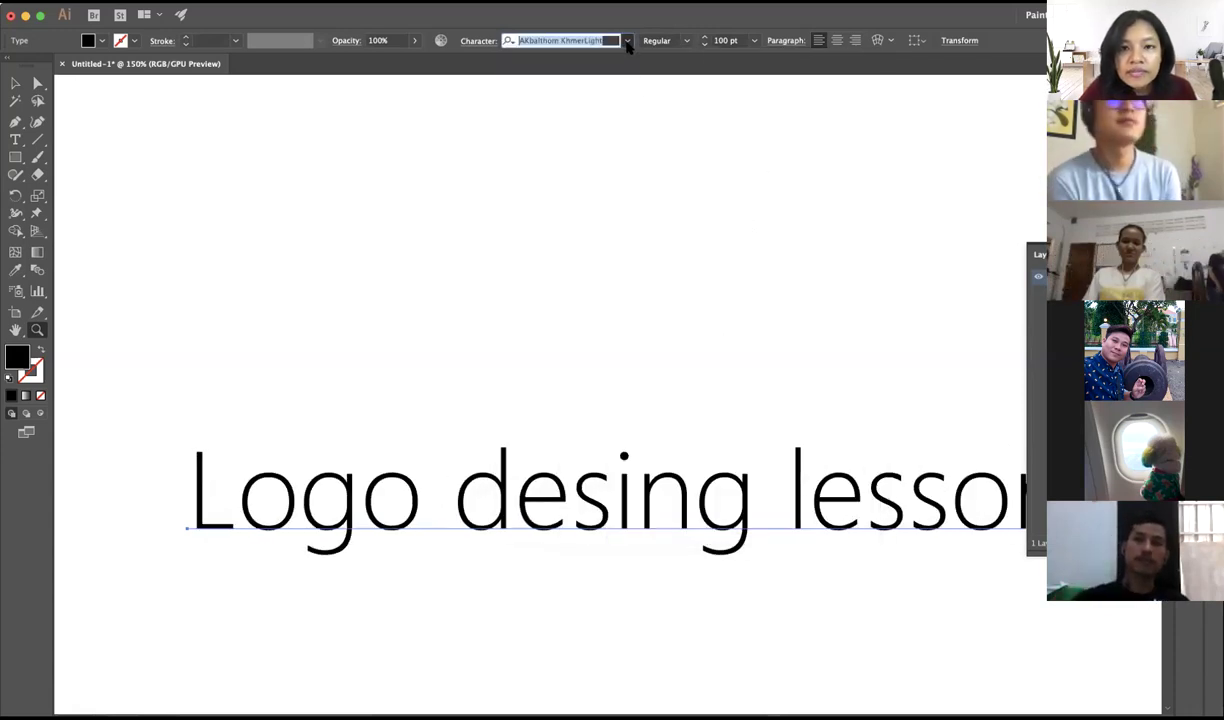
{"action": "scroll", "coordinate": [706, 245], "scroll_direction": "down", "scroll_amount": 5}
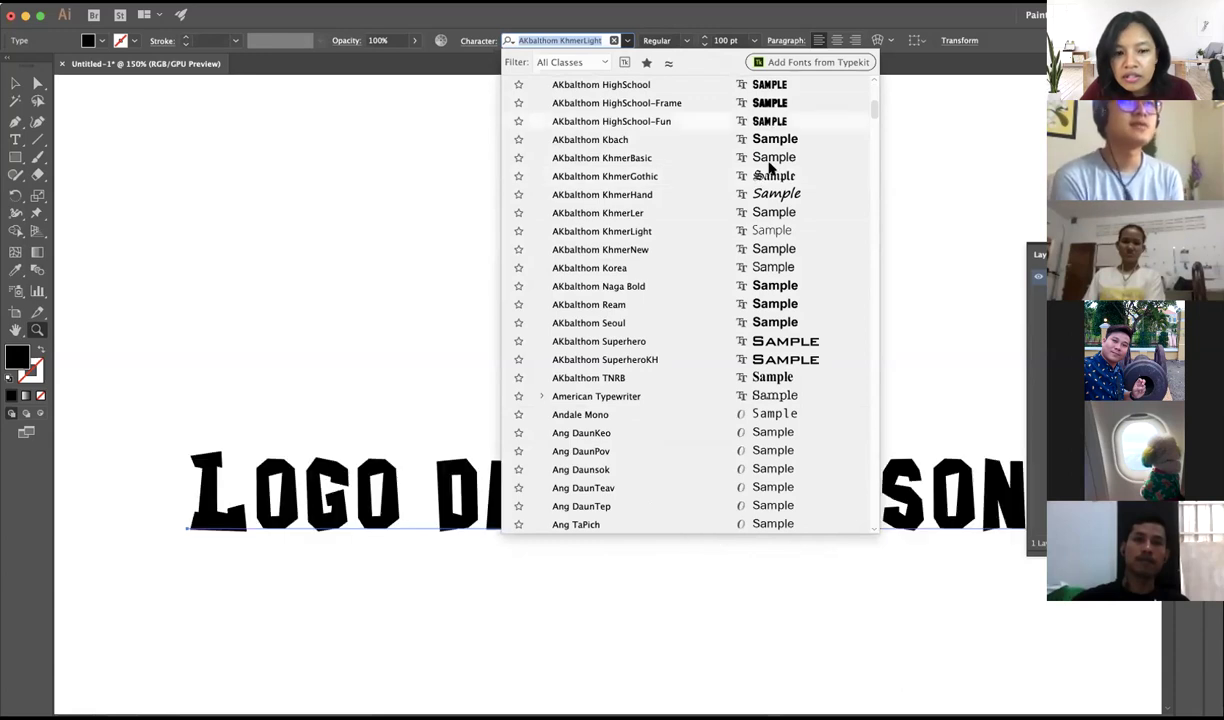
{"action": "scroll", "coordinate": [762, 255], "scroll_direction": "down", "scroll_amount": 4}
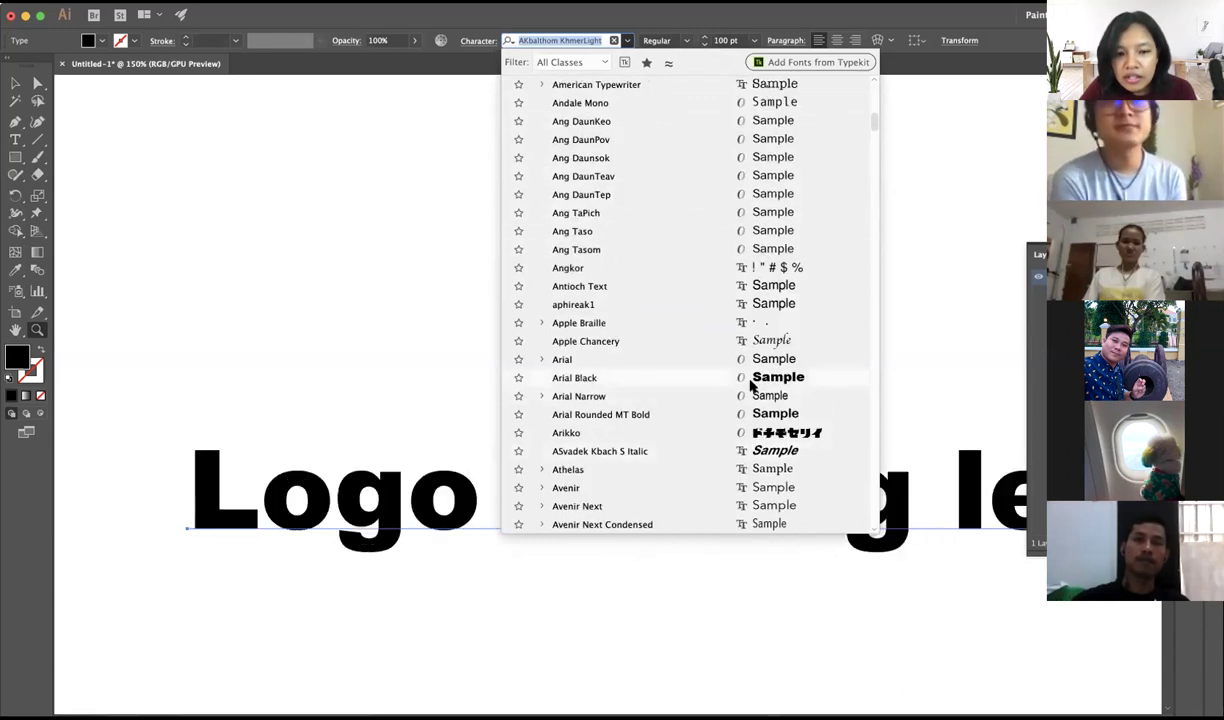
{"action": "left_click", "coordinate": [751, 384]}
{"action": "left_click", "coordinate": [693, 362]}
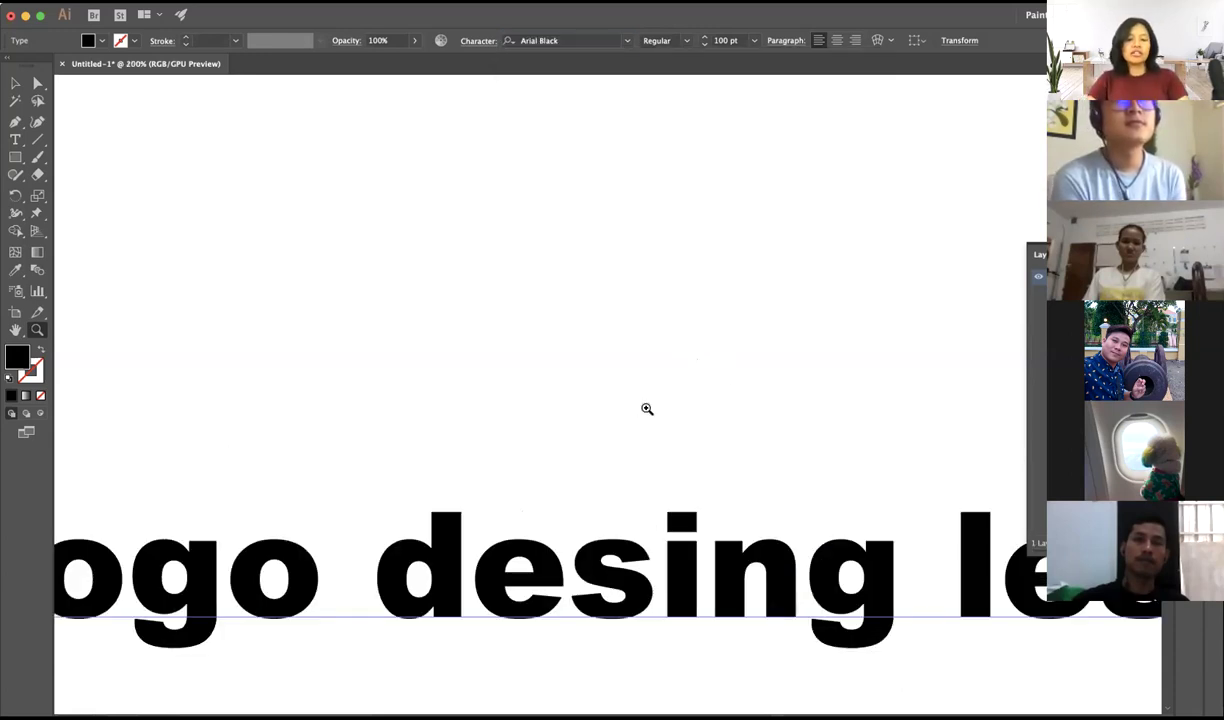
- Zoom out to see the whole heading, then drag it down and to the left
{"action": "scroll", "coordinate": [505, 382], "scroll_direction": "down", "scroll_amount": 5}
{"action": "left_click_drag", "start_coordinate": [705, 374], "coordinate": [705, 128]}
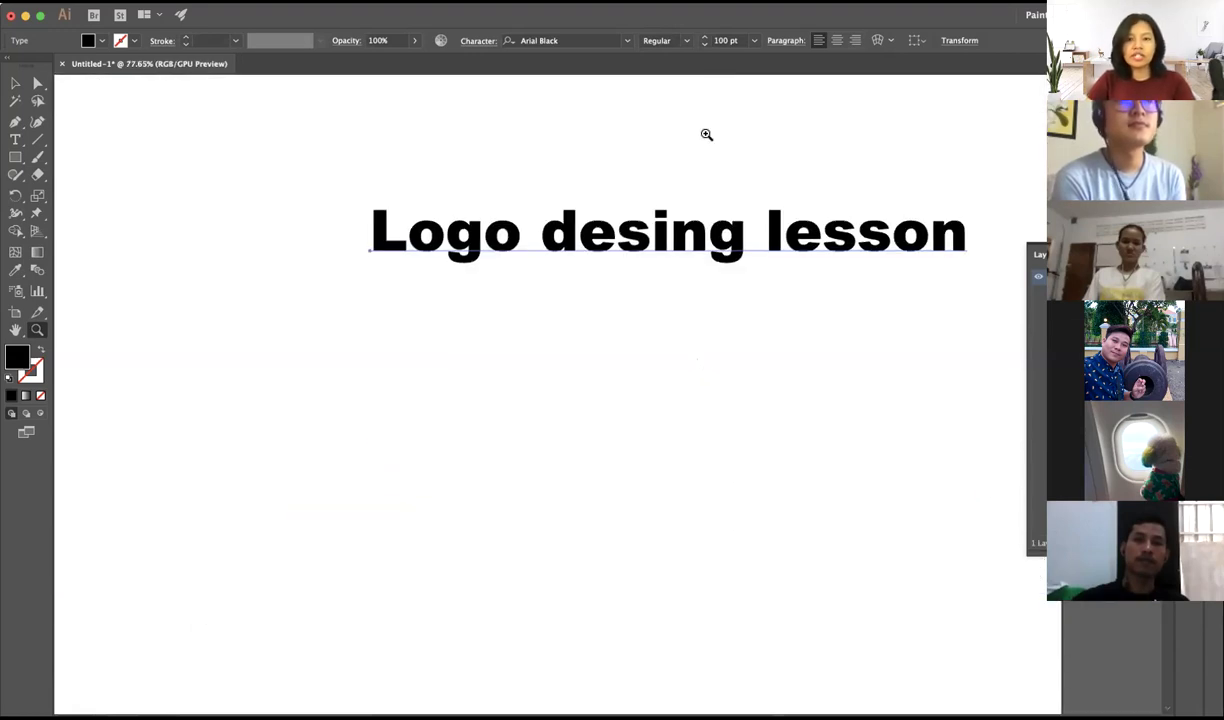
{"action": "left_click_drag", "start_coordinate": [626, 166], "coordinate": [658, 166]}
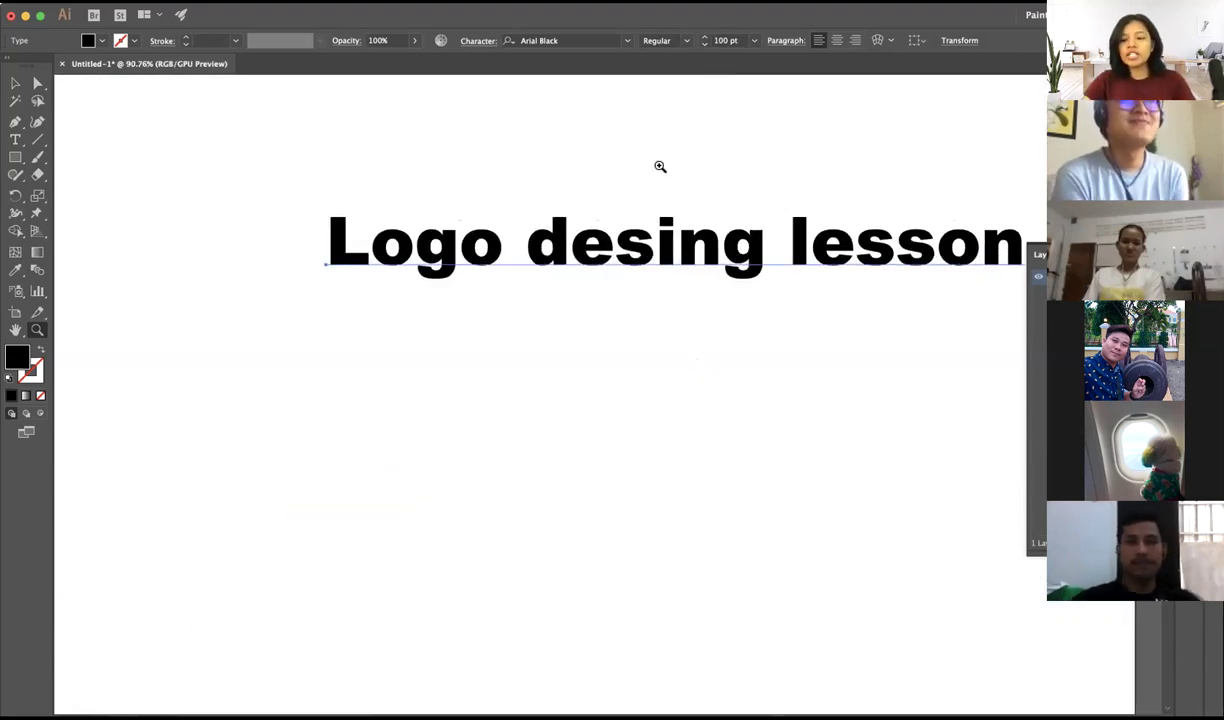
{"action": "left_click", "coordinate": [15, 83]}
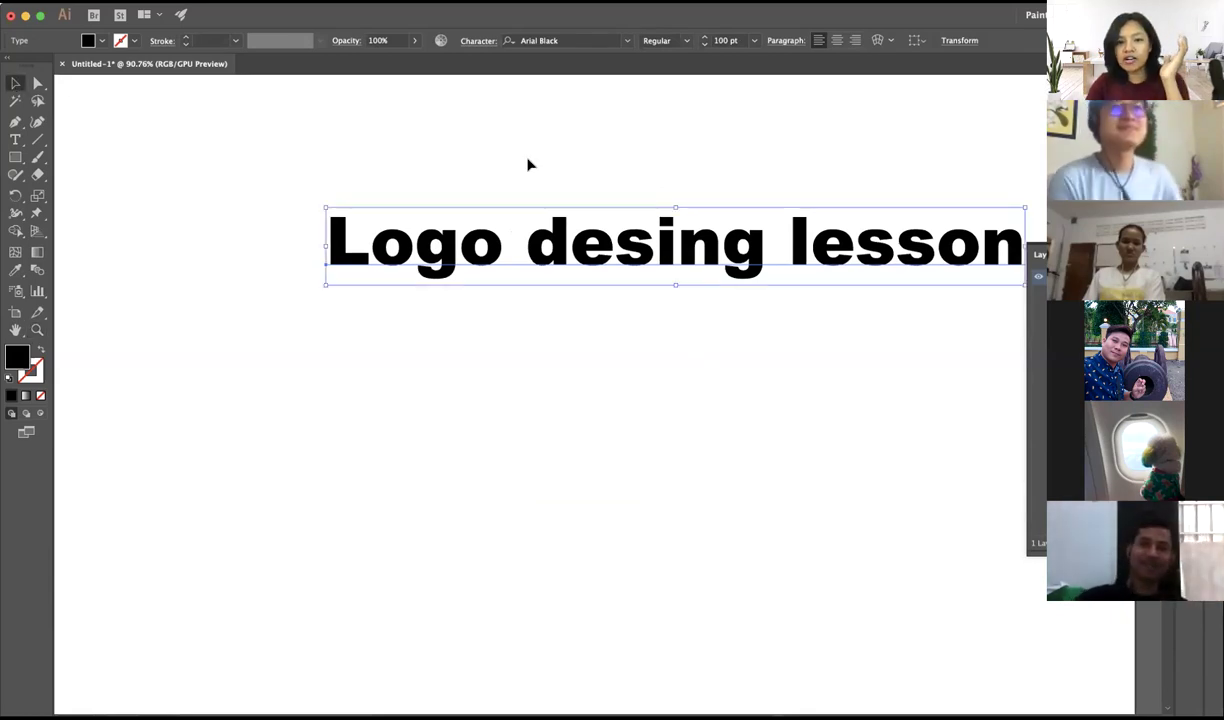
{"action": "left_click_drag", "start_coordinate": [753, 274], "coordinate": [651, 360]}
{"action": "left_click", "coordinate": [661, 232]}
{"action": "key", "text": "ctrl+a"}
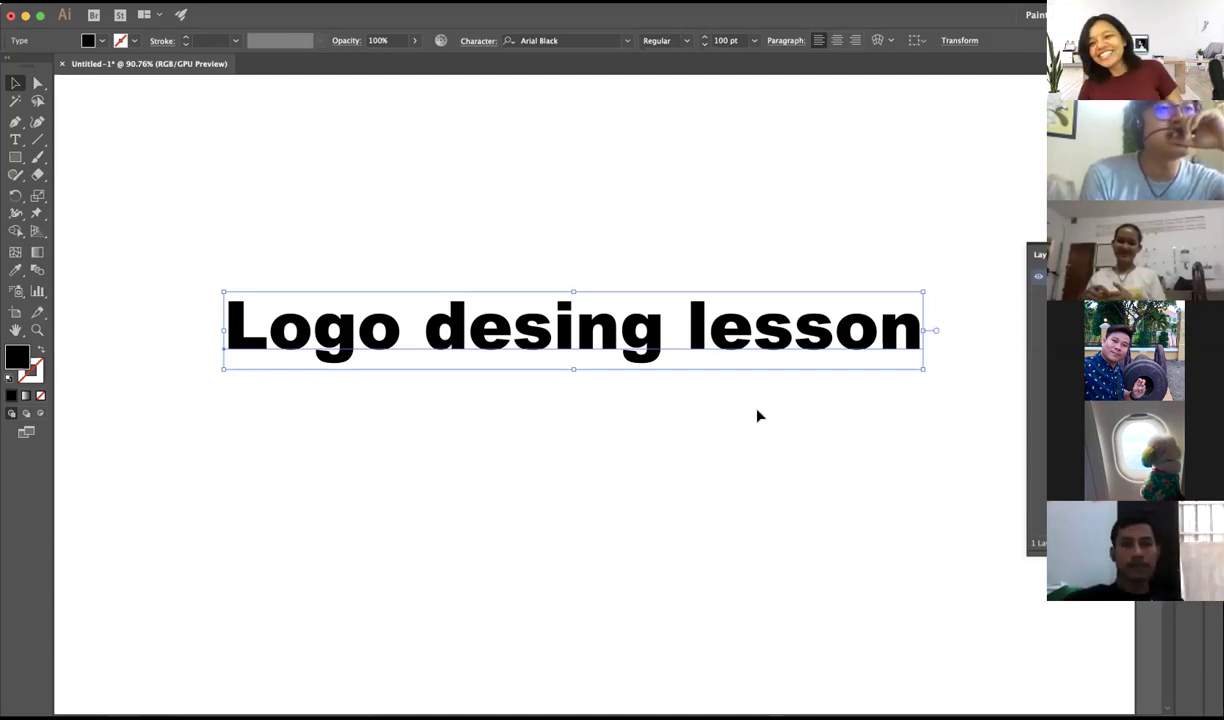
- Select the whole heading, finally using Ctrl+A
{"action": "left_click", "coordinate": [478, 229]}
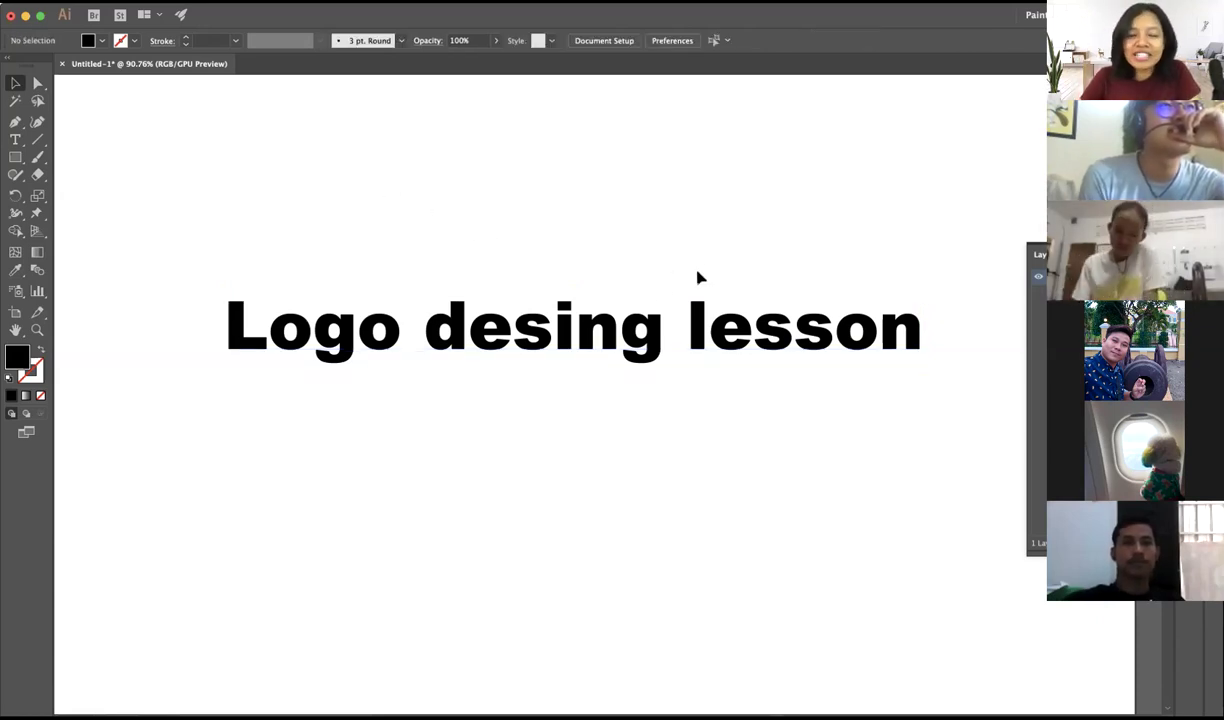
{"action": "left_click_drag", "start_coordinate": [316, 164], "coordinate": [161, 261]}
{"action": "left_click_drag", "start_coordinate": [270, 226], "coordinate": [884, 428]}
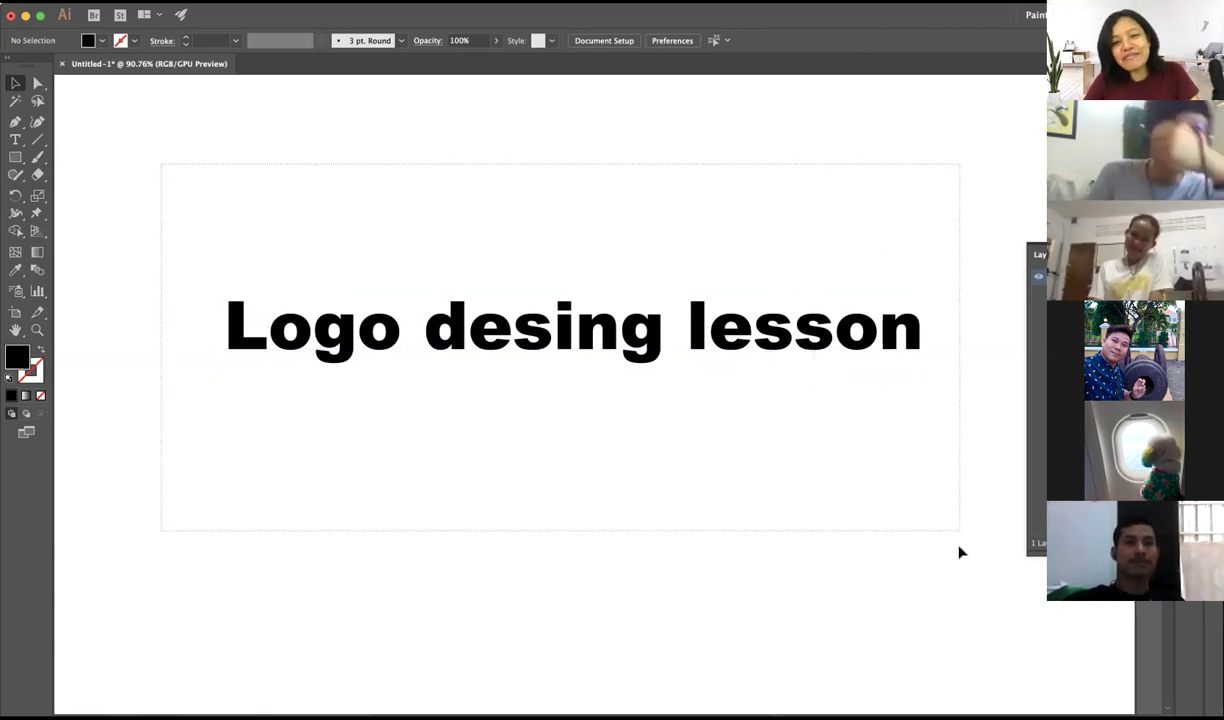
{"action": "left_click_drag", "start_coordinate": [884, 428], "coordinate": [844, 475]}
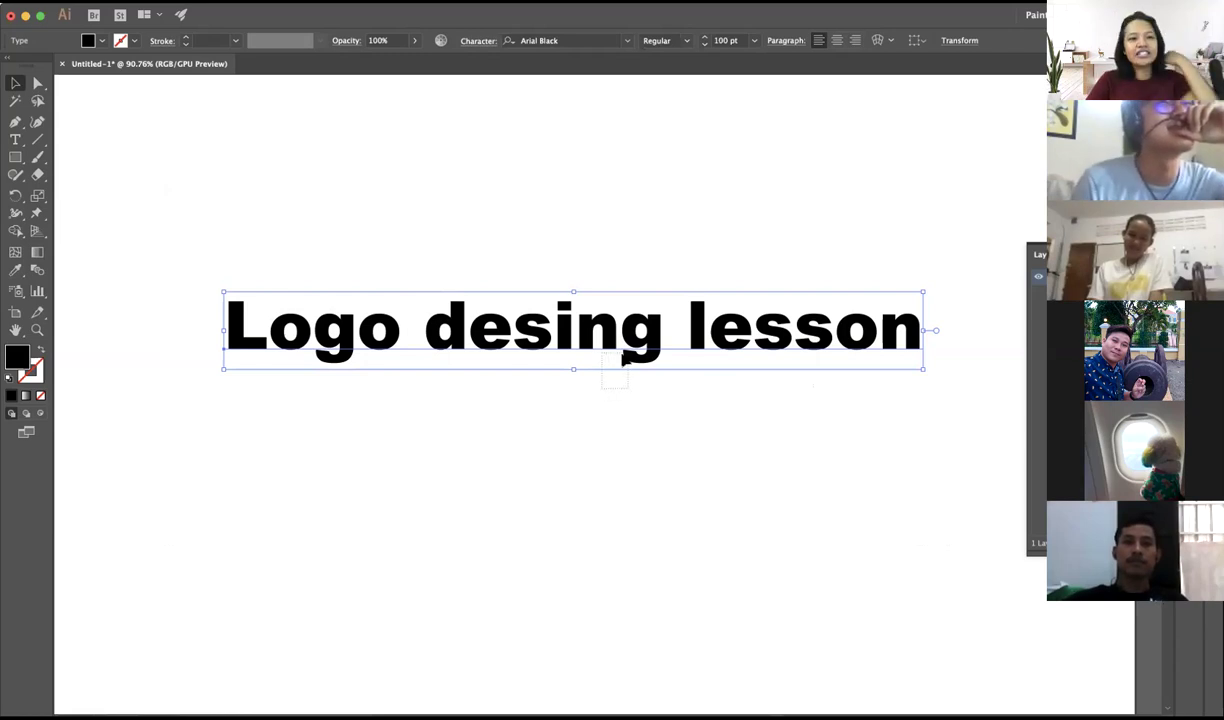
{"action": "left_click", "coordinate": [240, 198]}
{"action": "key", "text": "ctrl+a"}
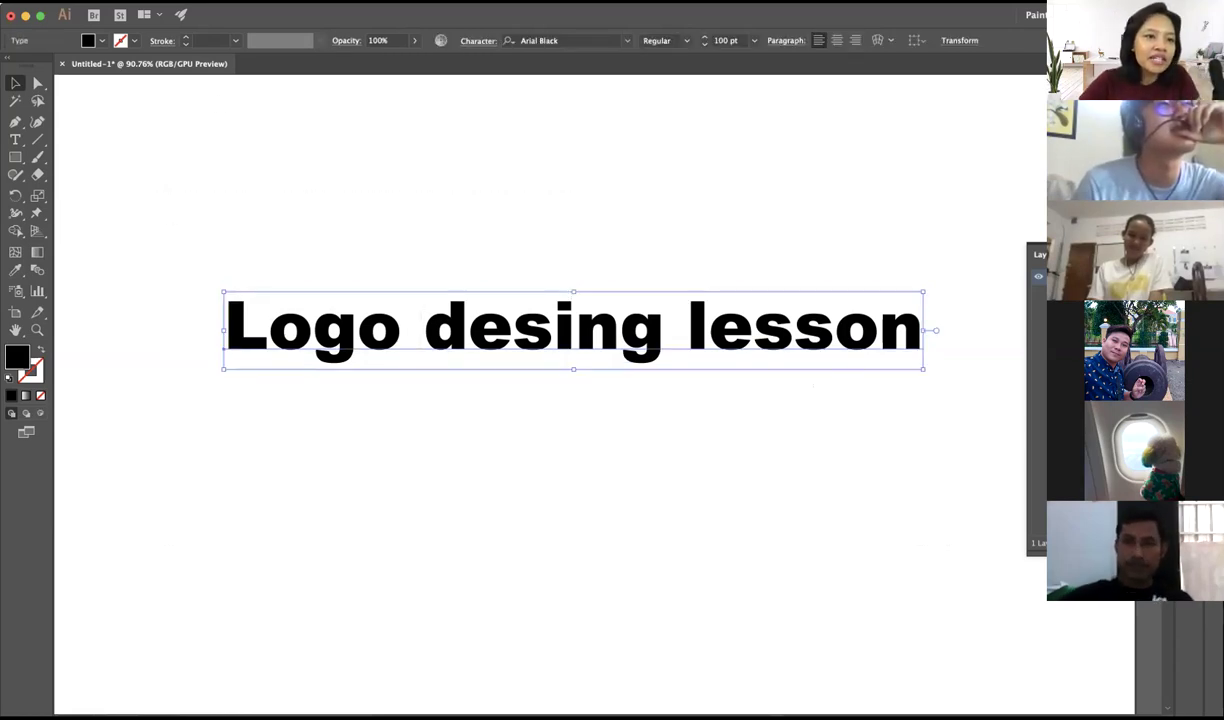
- Expand the heading with Object > Expand, keeping Object and Fill checked
{"action": "left_click", "coordinate": [195, 2]}
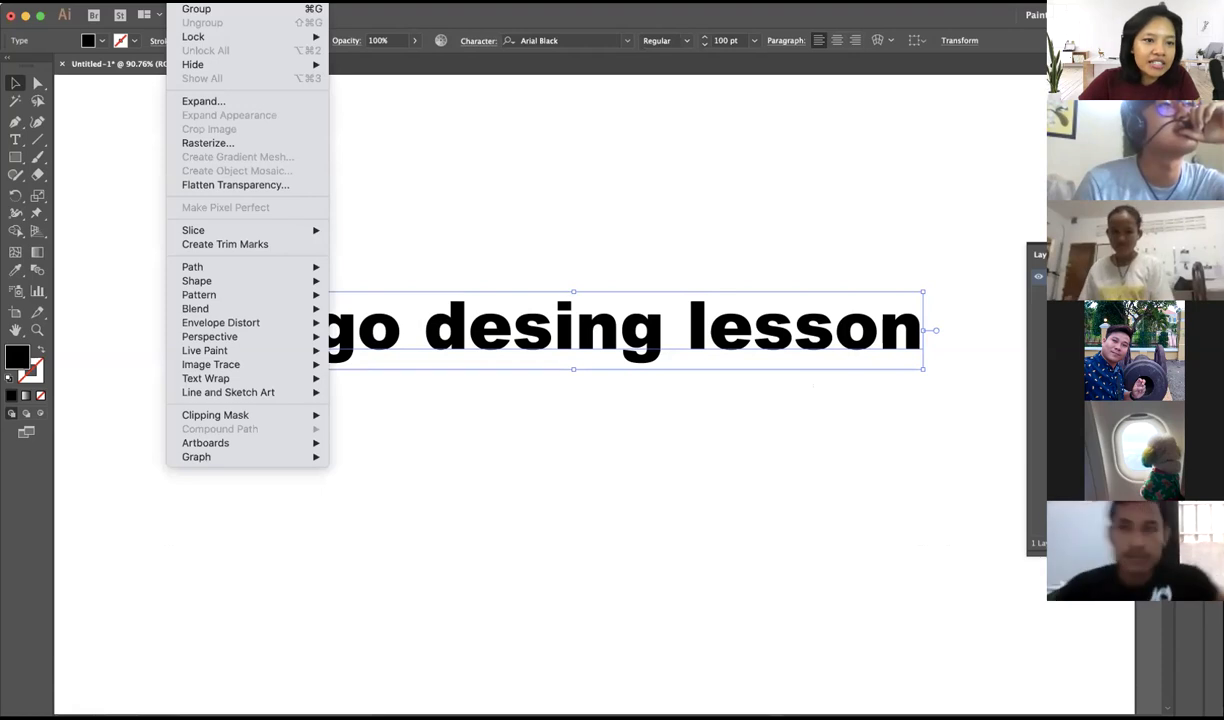
{"action": "left_click", "coordinate": [211, 110]}
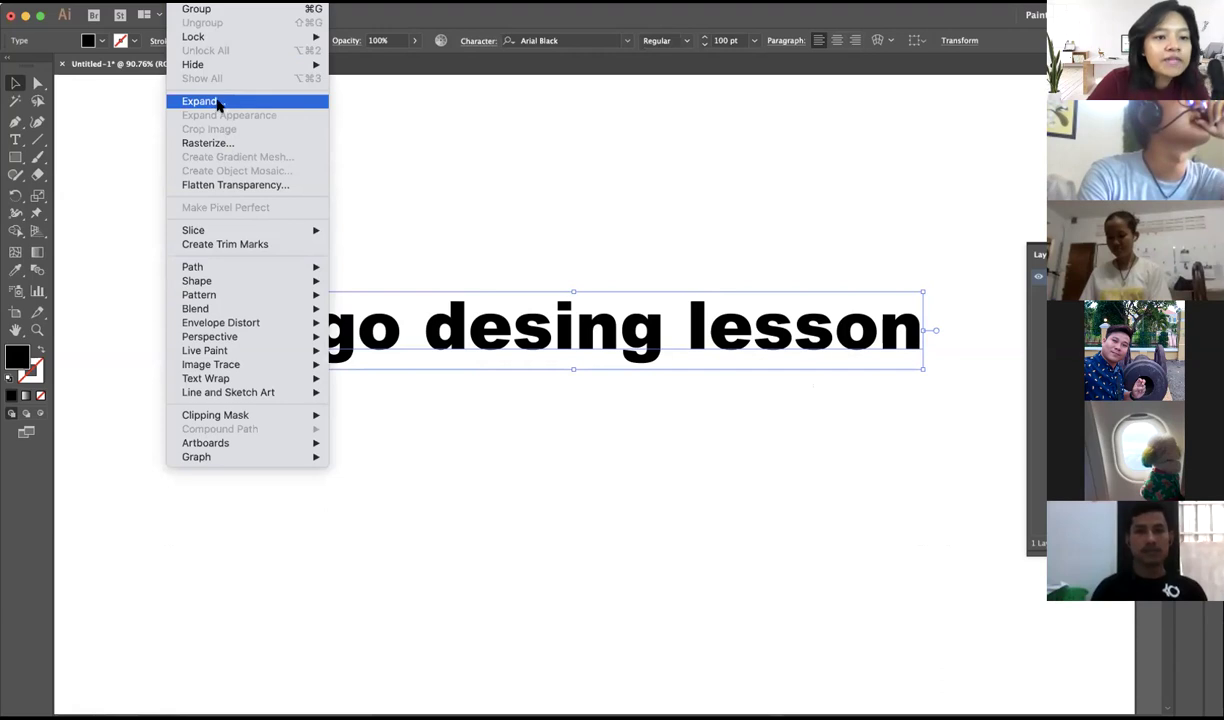
{"action": "left_click", "coordinate": [466, 204]}
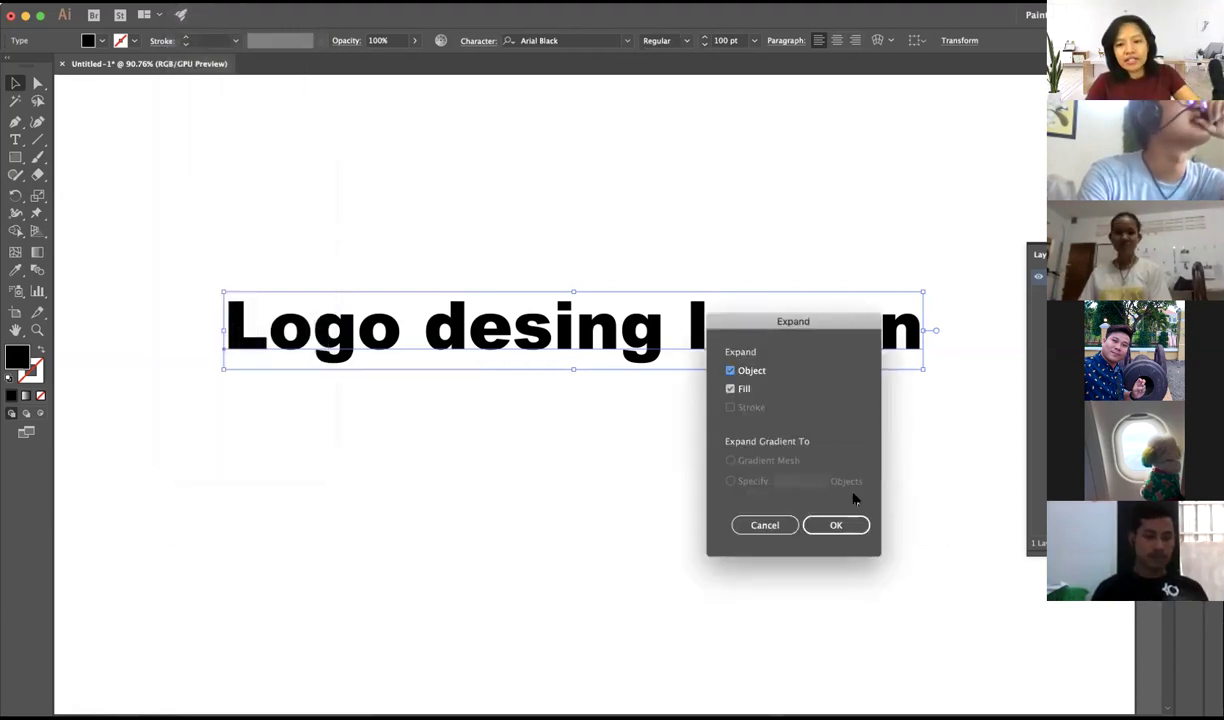
{"action": "left_click_drag", "start_coordinate": [773, 327], "coordinate": [726, 134]}
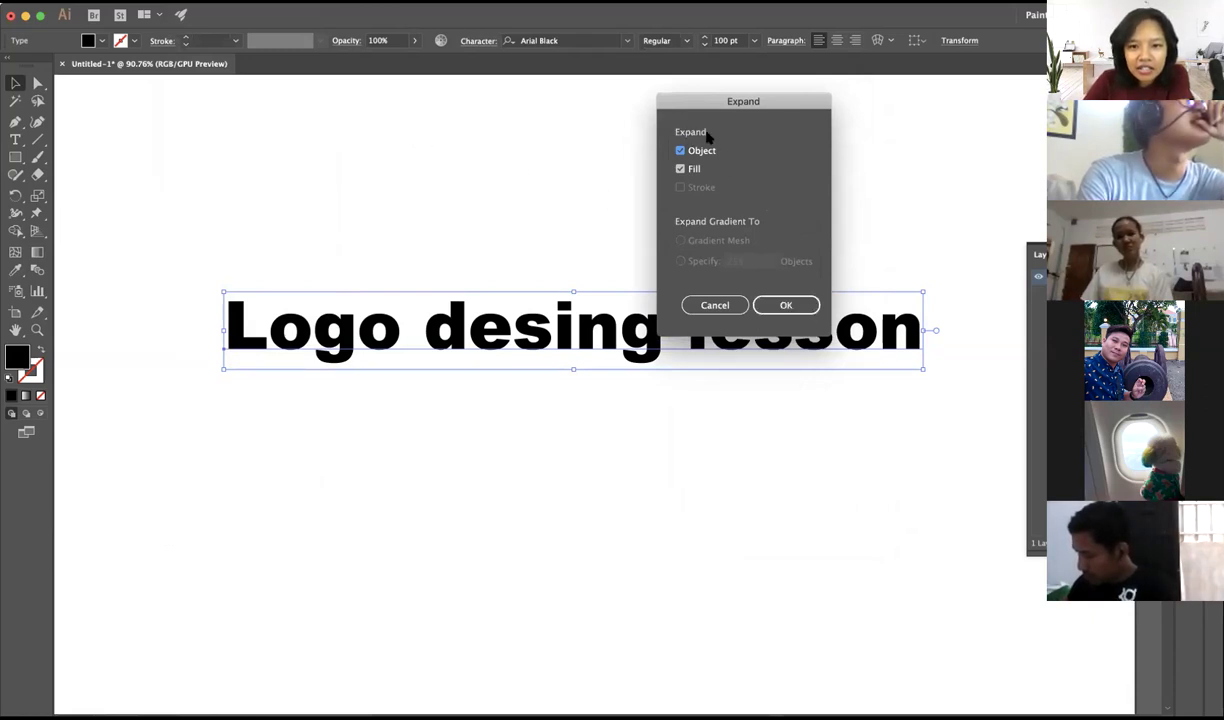
{"action": "left_click", "coordinate": [786, 305]}
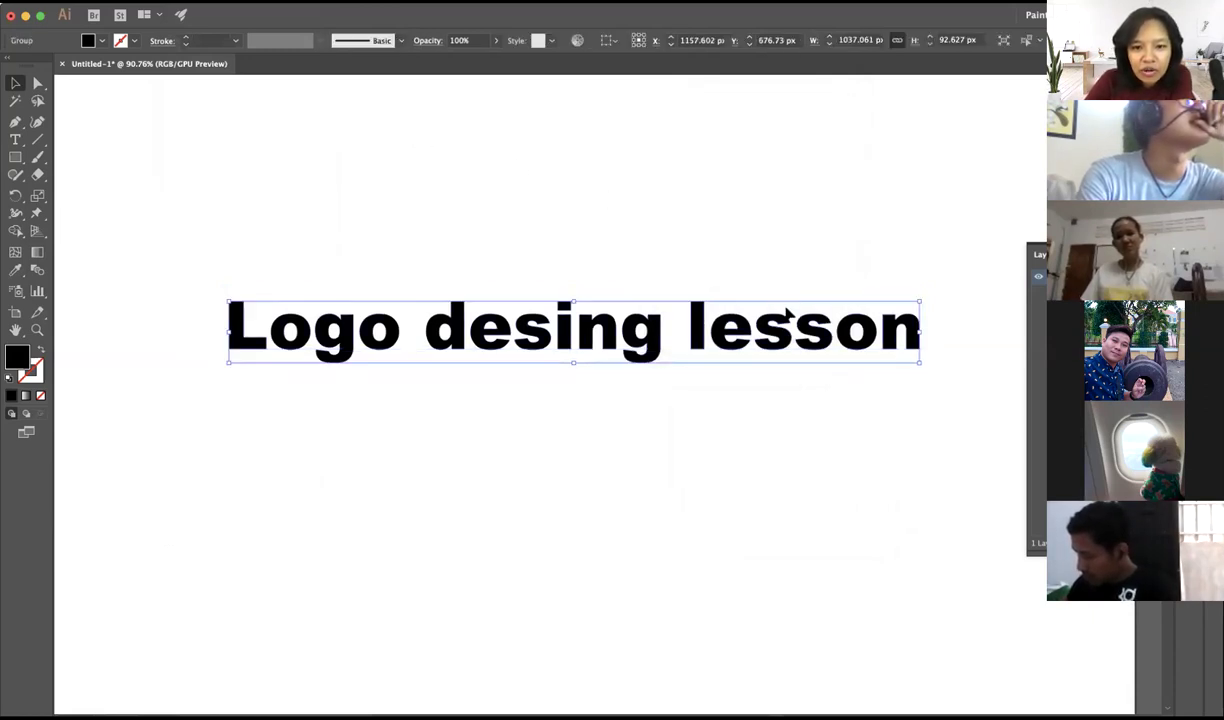
- Nudge the outlined heading up-left, then start and cancel a rectangle
{"action": "left_click", "coordinate": [722, 294]}
{"action": "left_click_drag", "start_coordinate": [664, 333], "coordinate": [646, 313]}
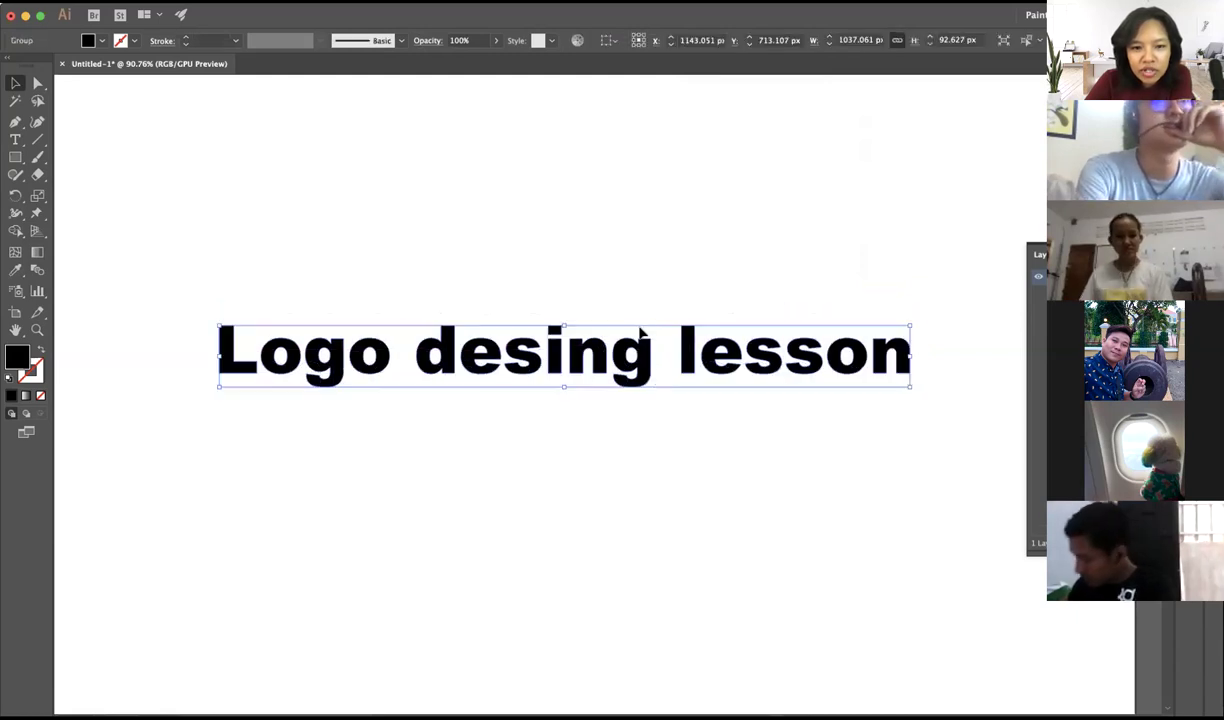
{"action": "left_click", "coordinate": [213, 190]}
{"action": "left_click", "coordinate": [15, 157]}
{"action": "left_click", "coordinate": [512, 322]}
{"action": "left_click", "coordinate": [662, 420]}
- Move the outlined heading, undo back to editable Arial Black text, and reselect it
{"action": "left_click", "coordinate": [15, 83]}
{"action": "mouse_move", "coordinate": [338, 175]}
{"action": "left_mouse_down"}
{"action": "mouse_move", "coordinate": [703, 320]}
{"action": "mouse_move", "coordinate": [609, 355]}
{"action": "left_mouse_up"}
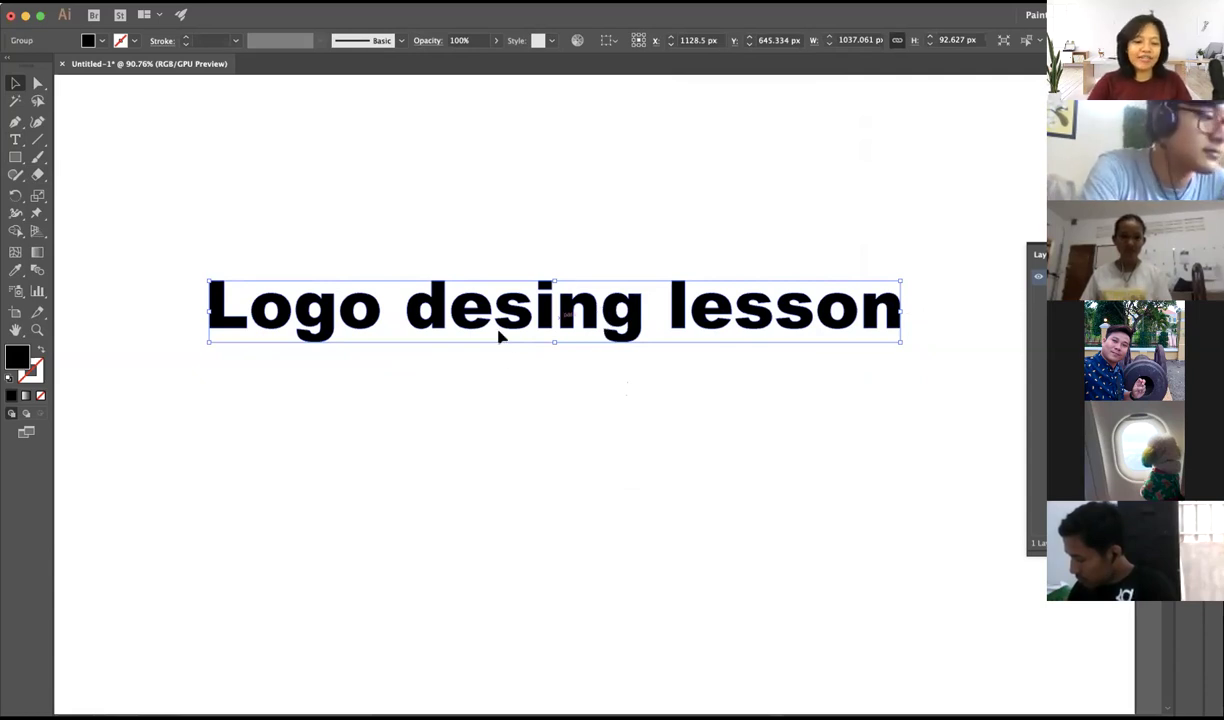
{"action": "left_click_drag", "start_coordinate": [499, 337], "coordinate": [518, 355]}
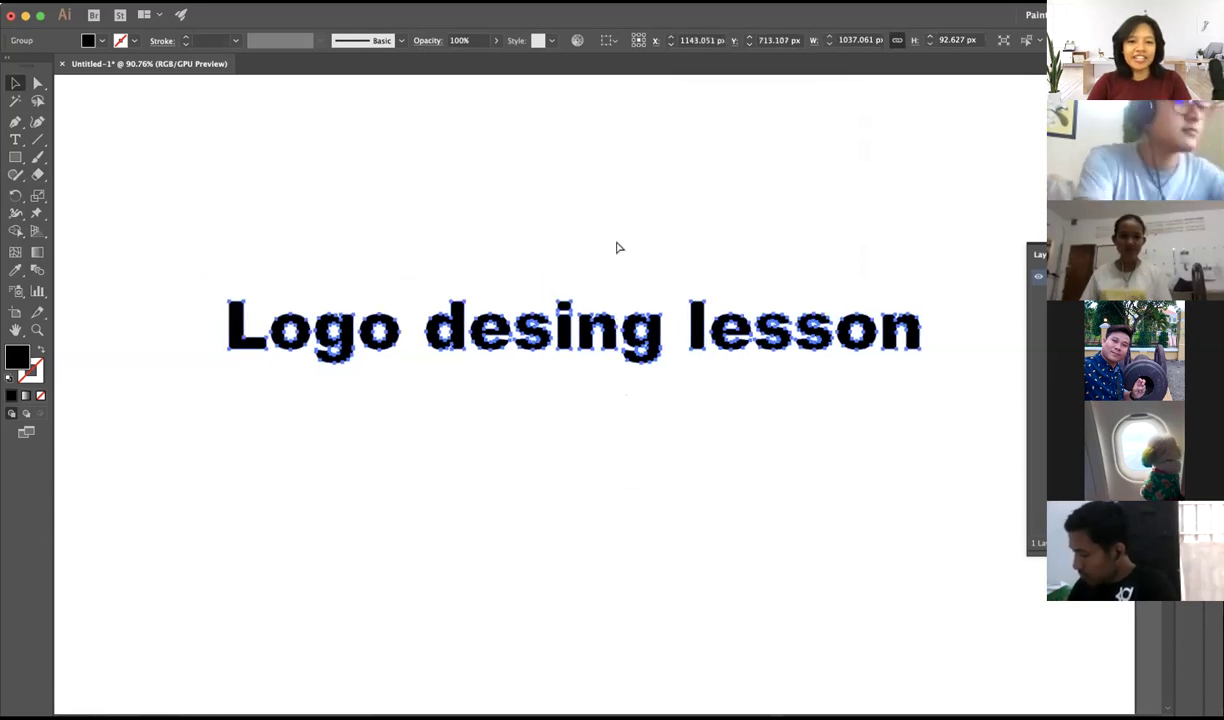
{"action": "key", "text": "ctrl+z"}
{"action": "left_click_drag", "start_coordinate": [219, 186], "coordinate": [901, 446]}
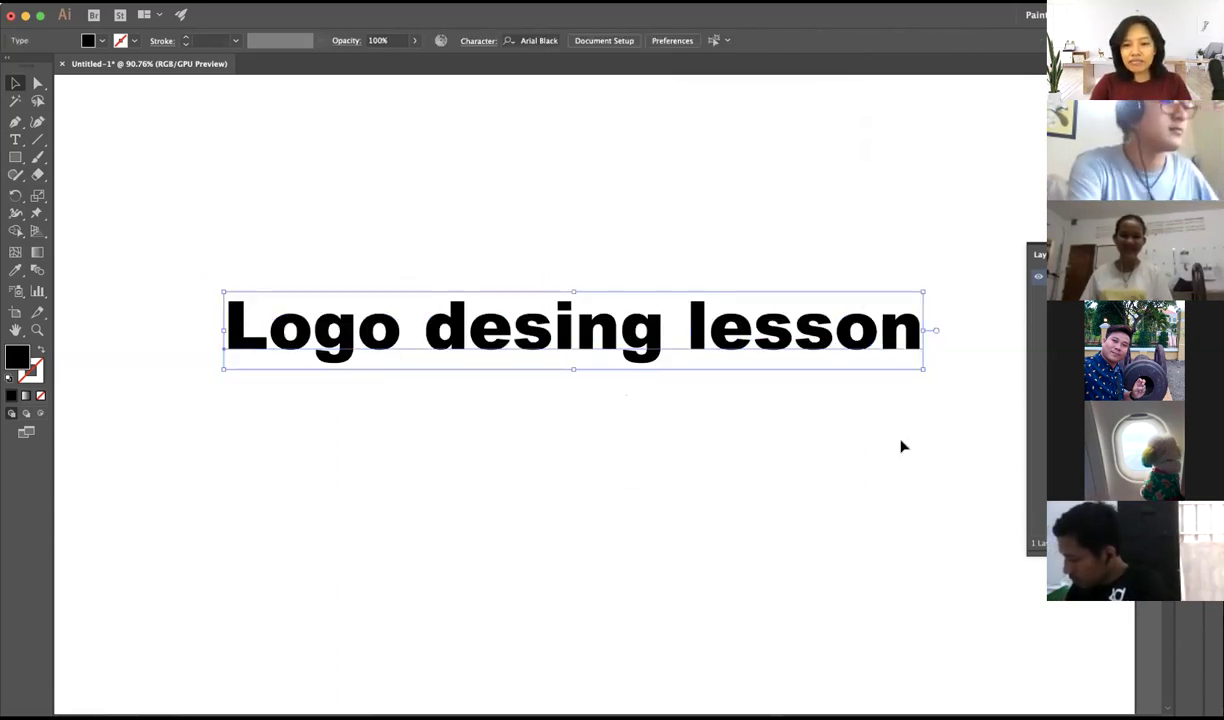
{"action": "left_click_drag", "start_coordinate": [212, 180], "coordinate": [866, 545]}
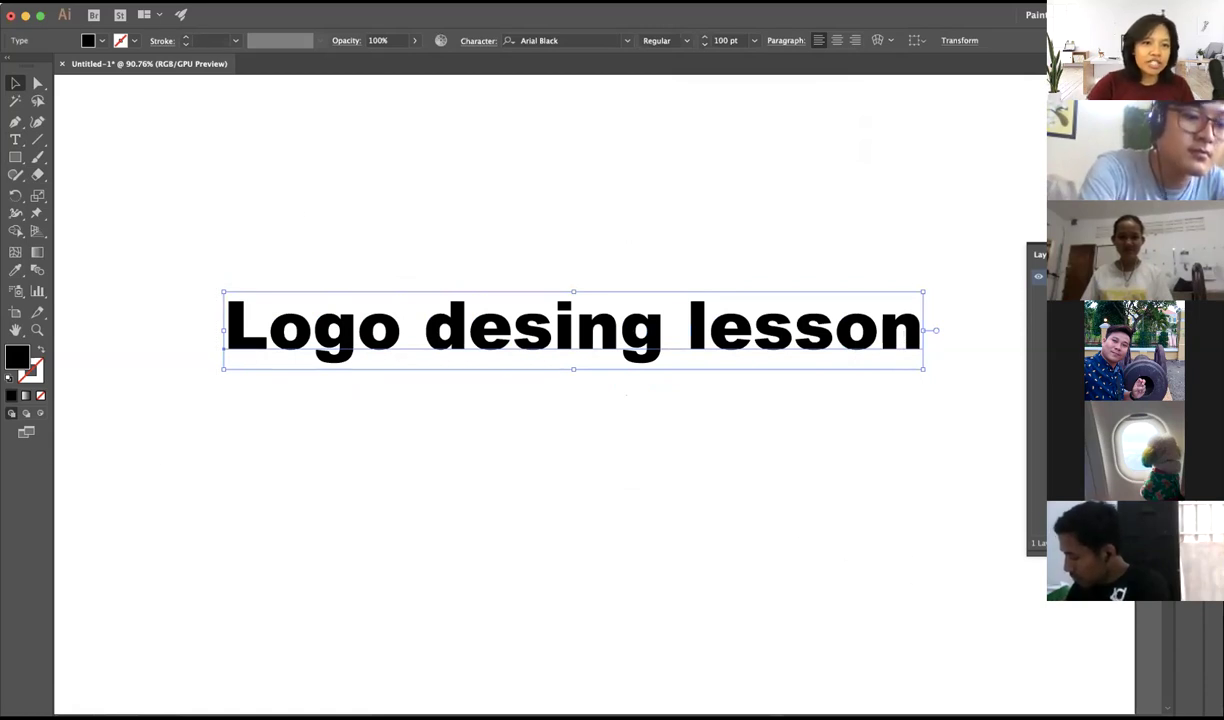
- Expand the heading into outlines again with Object > Expand
{"action": "left_click", "coordinate": [190, 1]}
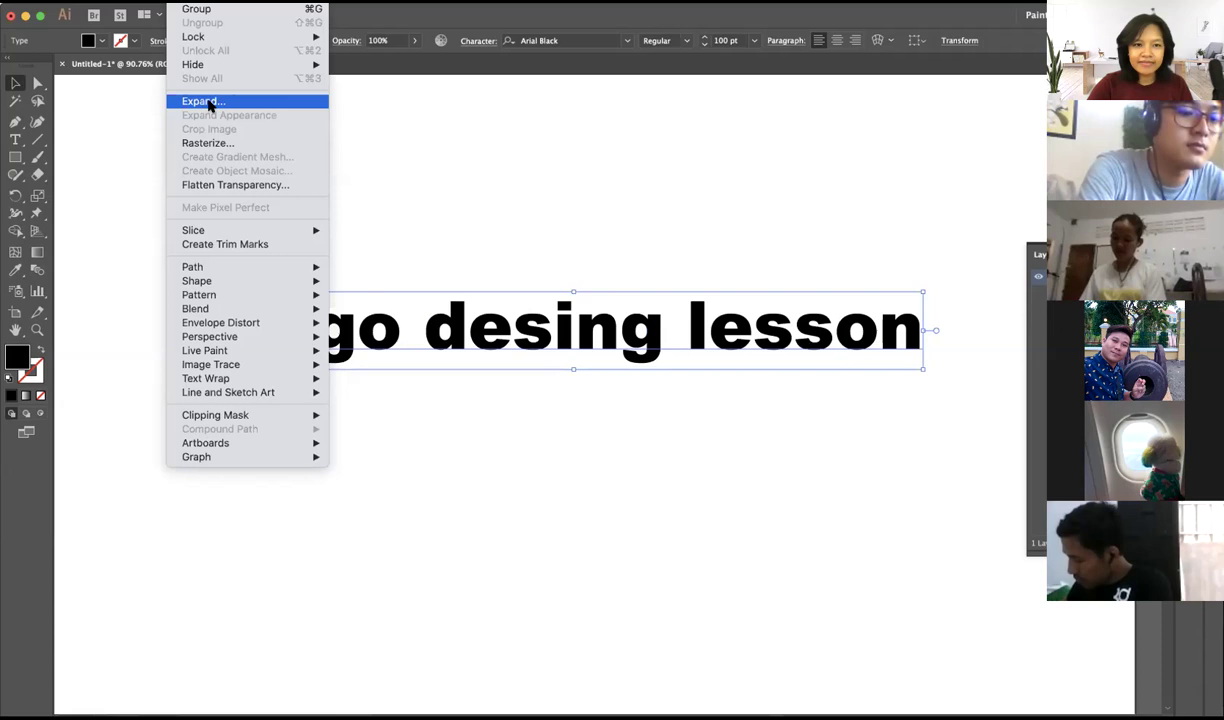
{"action": "left_click", "coordinate": [217, 103]}
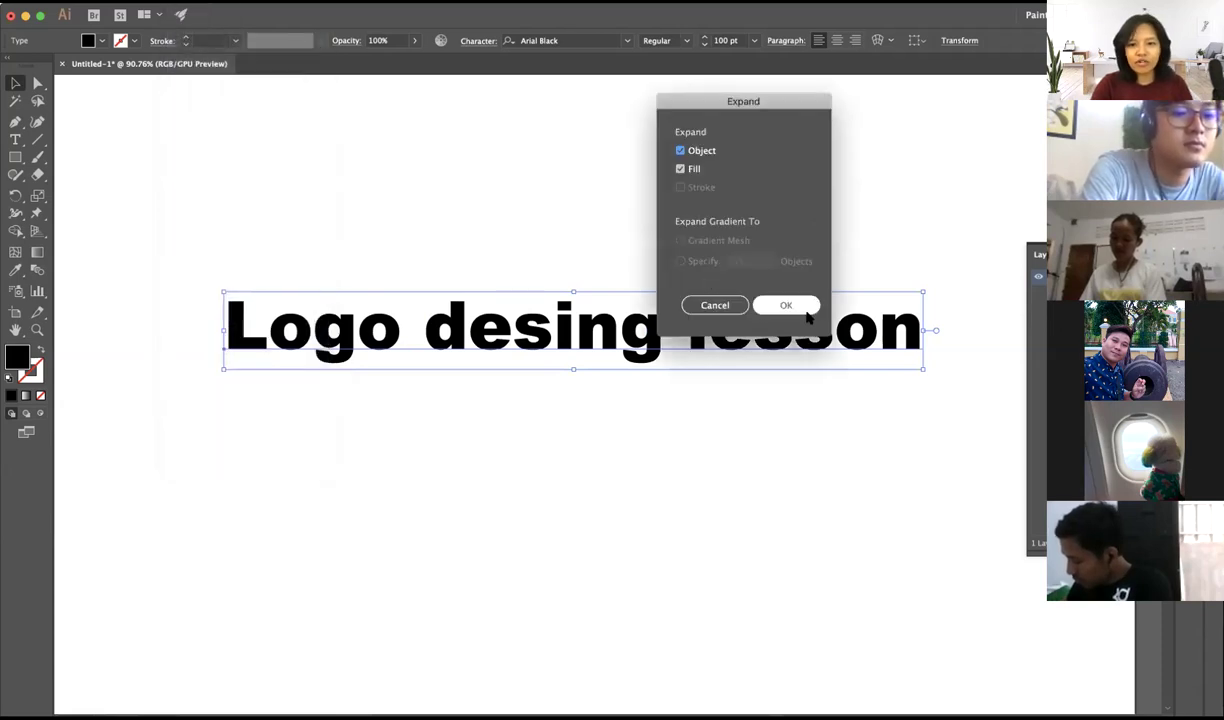
{"action": "left_click_drag", "start_coordinate": [779, 104], "coordinate": [818, 231]}
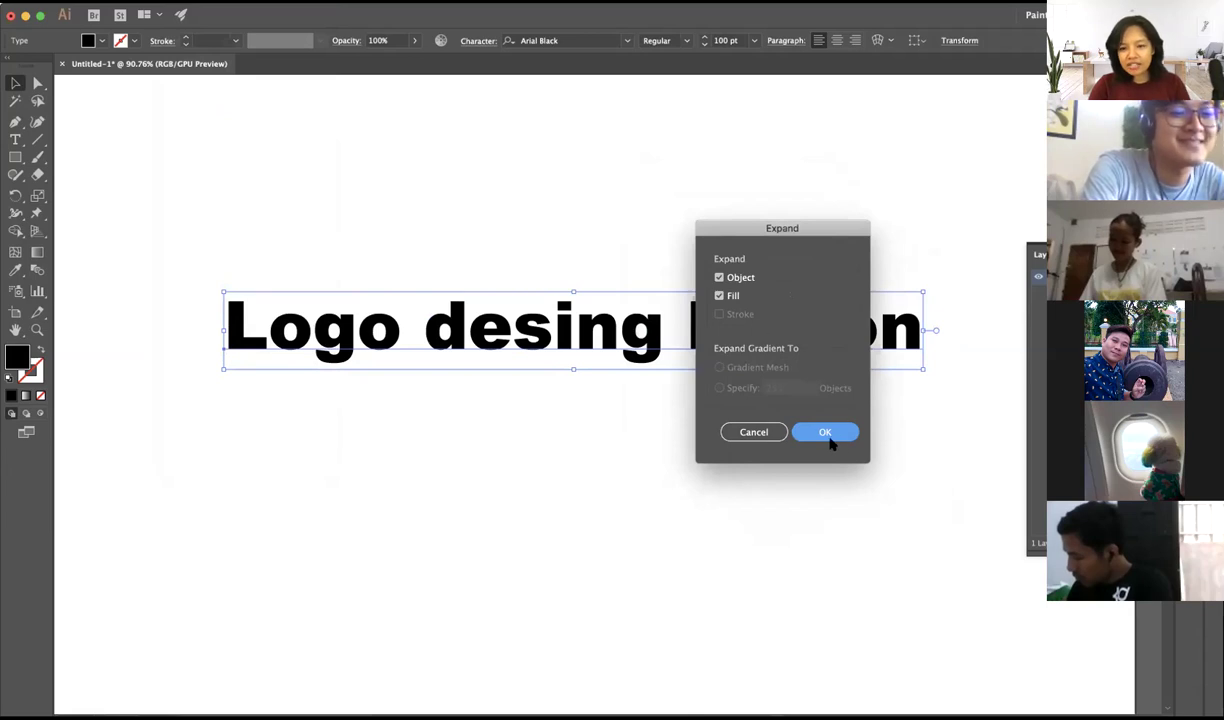
{"action": "left_click", "coordinate": [825, 432]}
- Move the outlined heading up slightly, then select it and delete it
{"action": "left_click", "coordinate": [790, 315]}
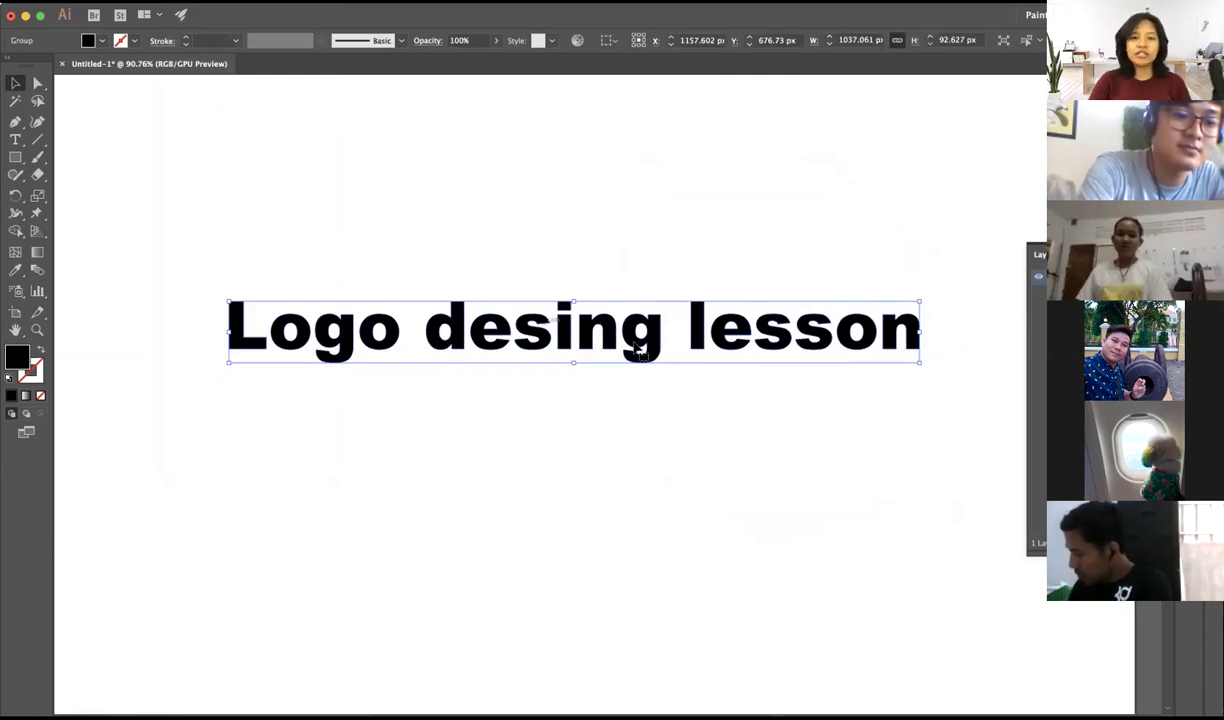
{"action": "left_click_drag", "start_coordinate": [612, 330], "coordinate": [598, 274]}
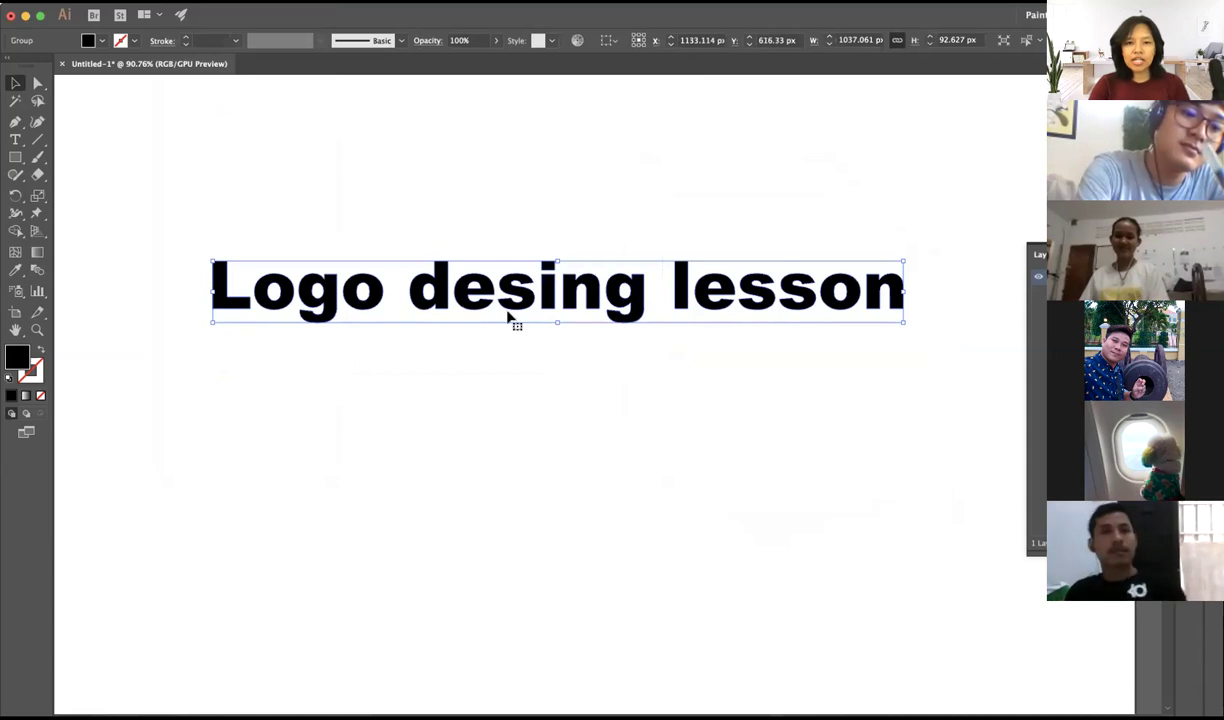
{"action": "left_click", "coordinate": [494, 404]}
{"action": "left_click_drag", "start_coordinate": [557, 210], "coordinate": [551, 347]}
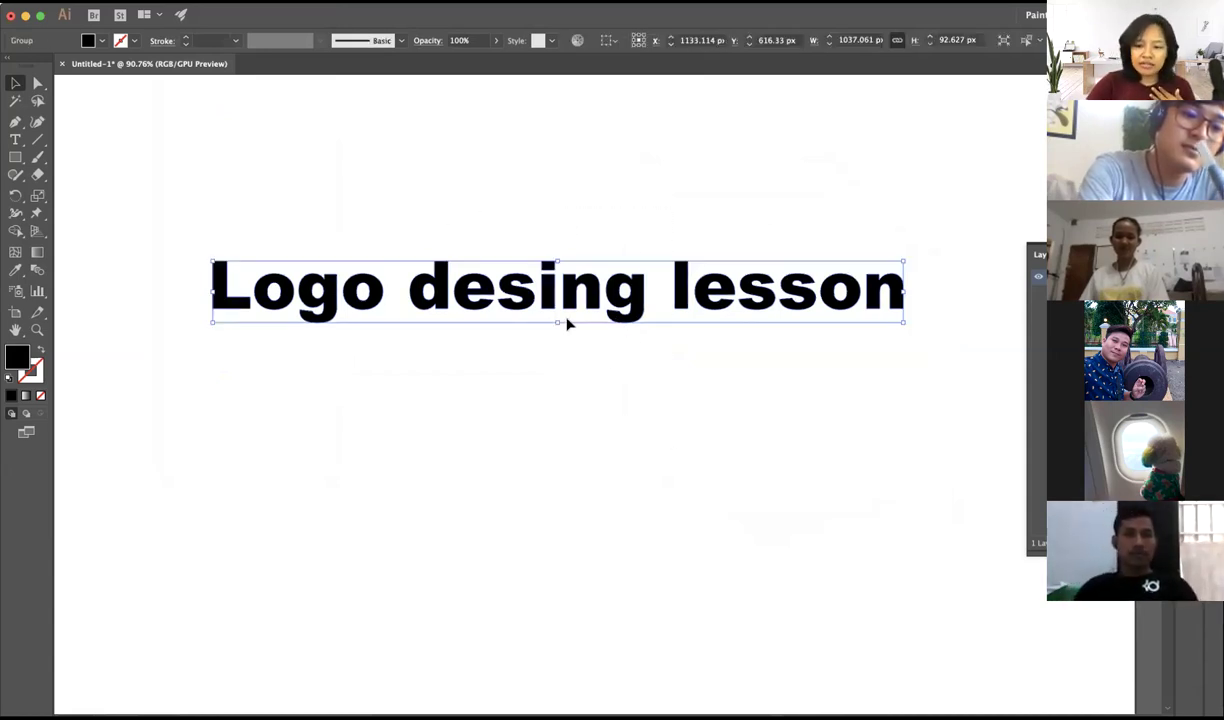
{"action": "key", "text": "Delete"}
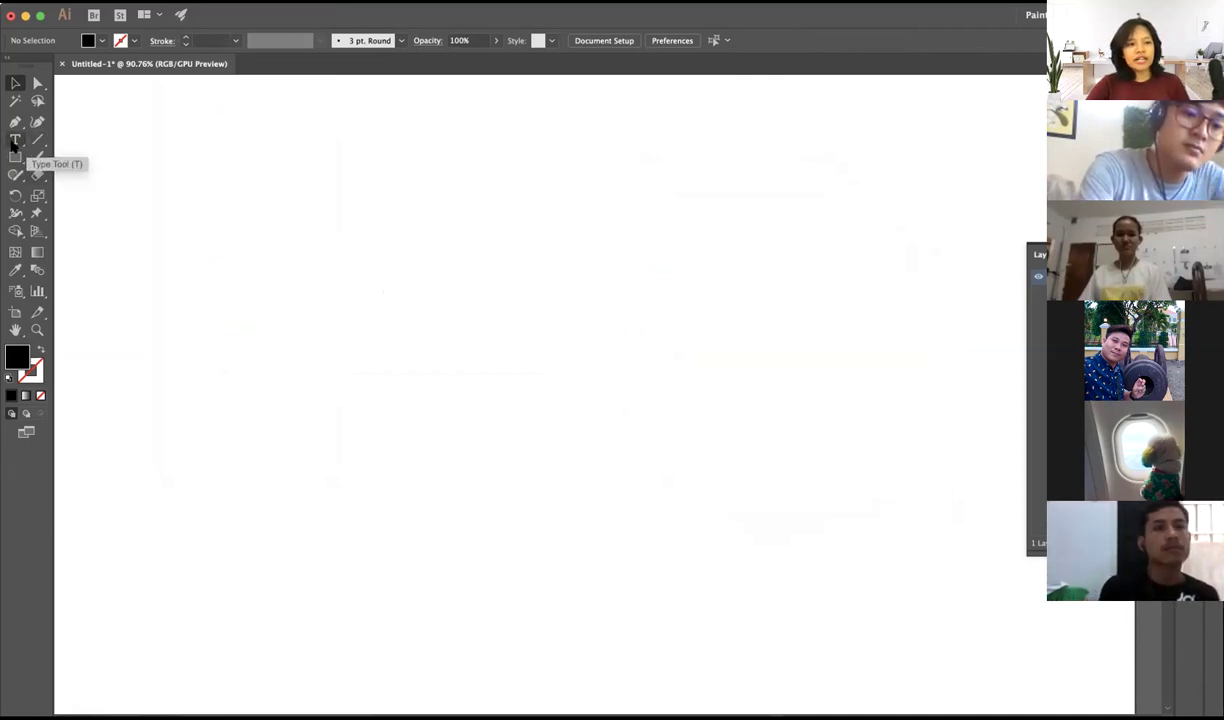
{"action": "left_click", "coordinate": [15, 142]}
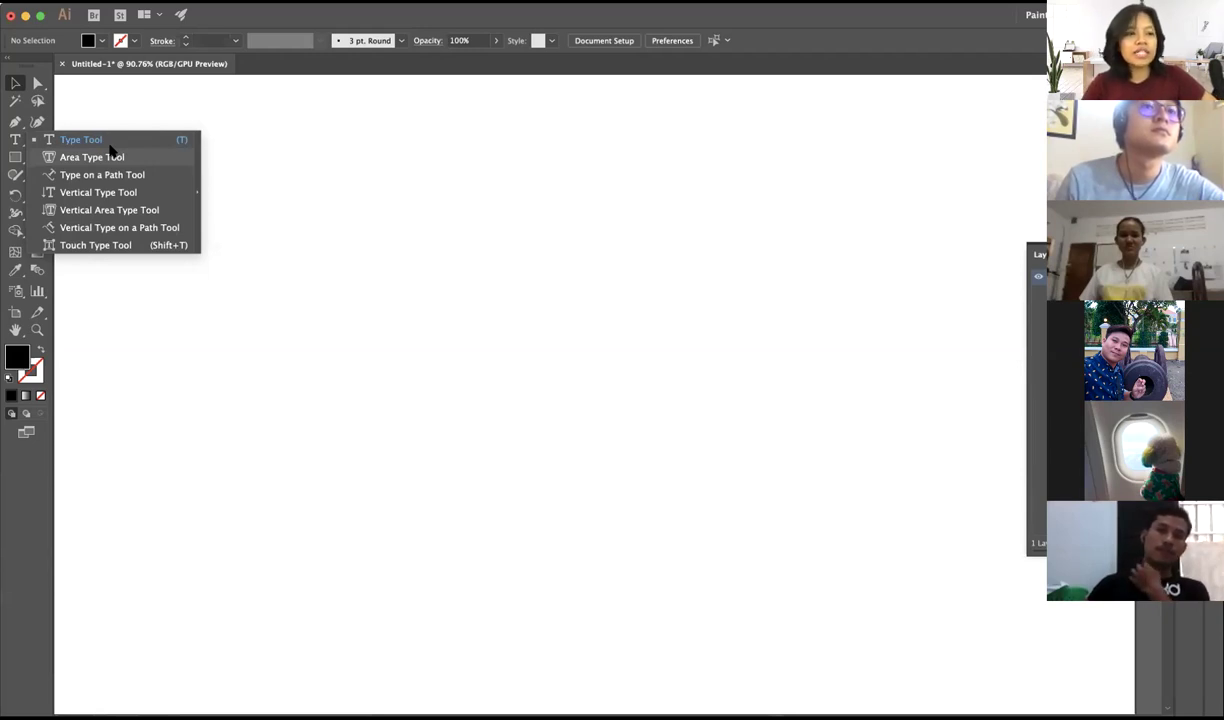
{"action": "left_click", "coordinate": [309, 333]}
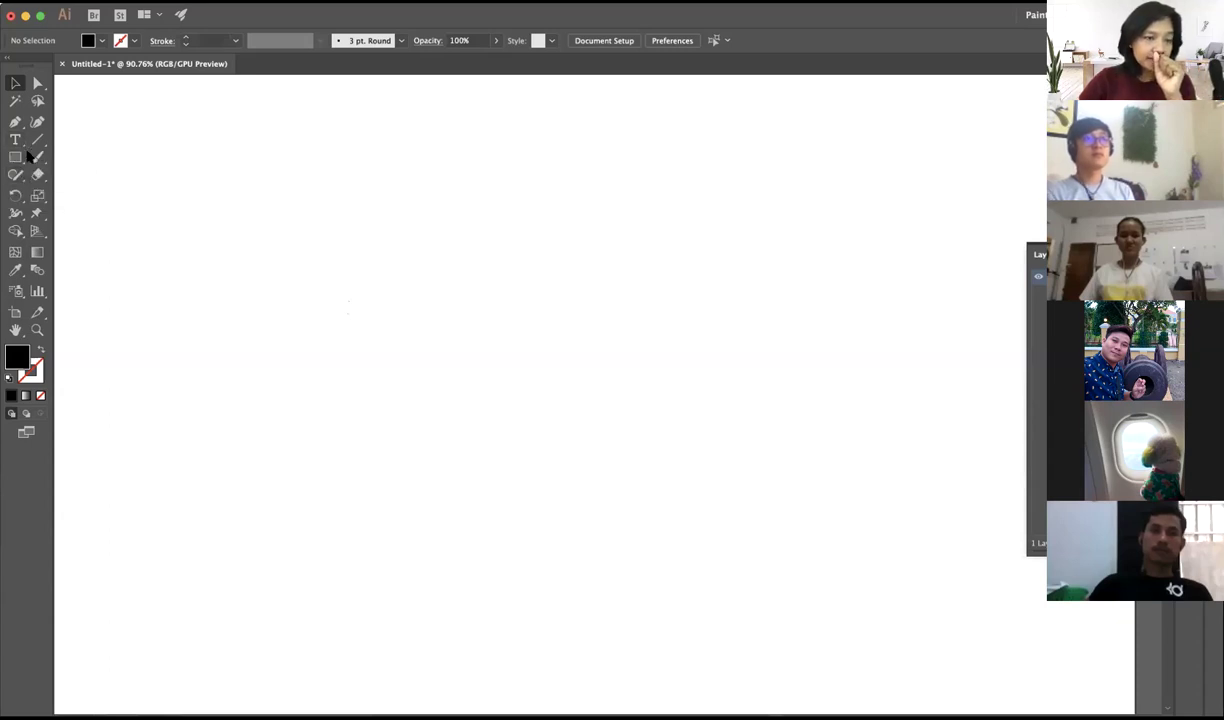
- Choose the Ellipse tool from the shape flyout, draw a black circle, and delete it
{"action": "left_click", "coordinate": [14, 159]}
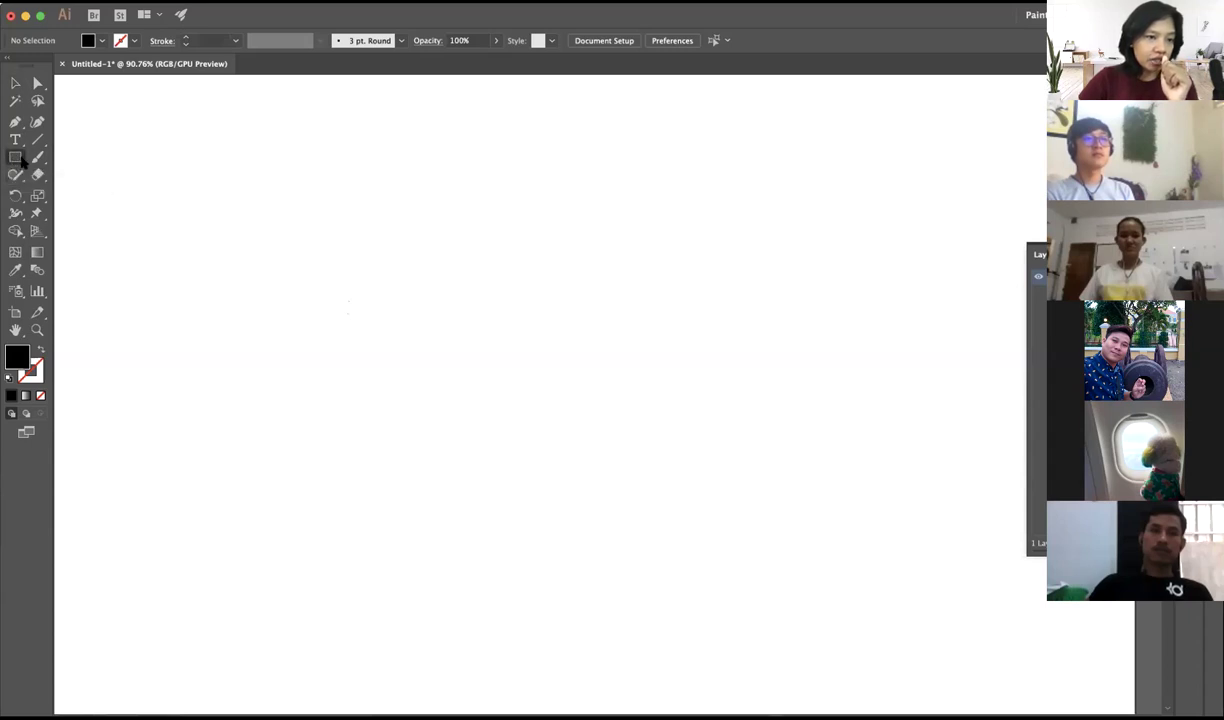
{"action": "left_click_drag", "start_coordinate": [18, 158], "coordinate": [129, 255]}
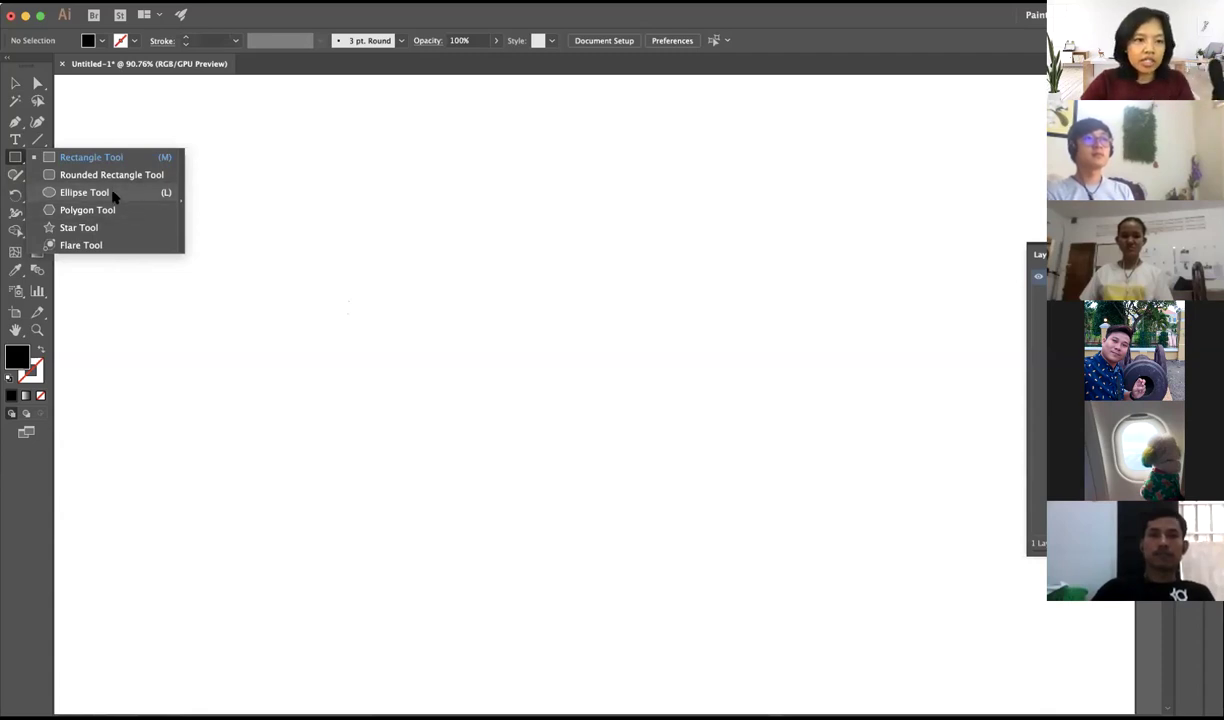
{"action": "left_click", "coordinate": [88, 192]}
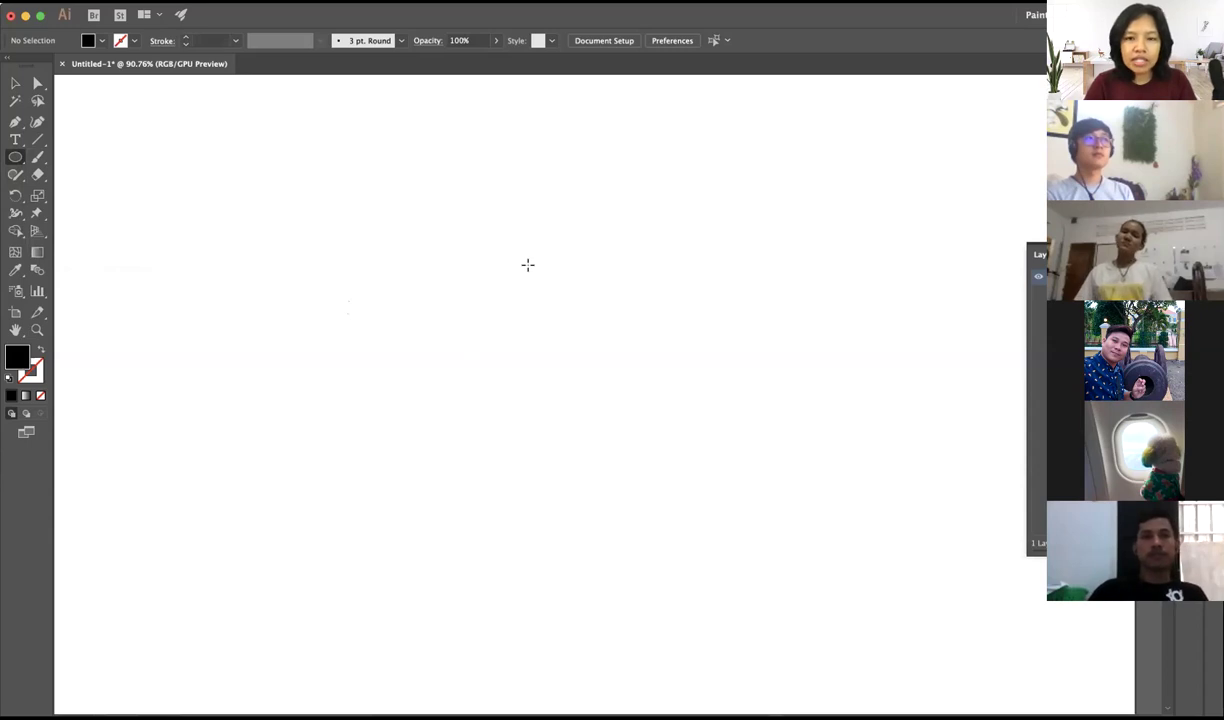
{"action": "left_click_drag", "start_coordinate": [277, 233], "coordinate": [574, 479]}
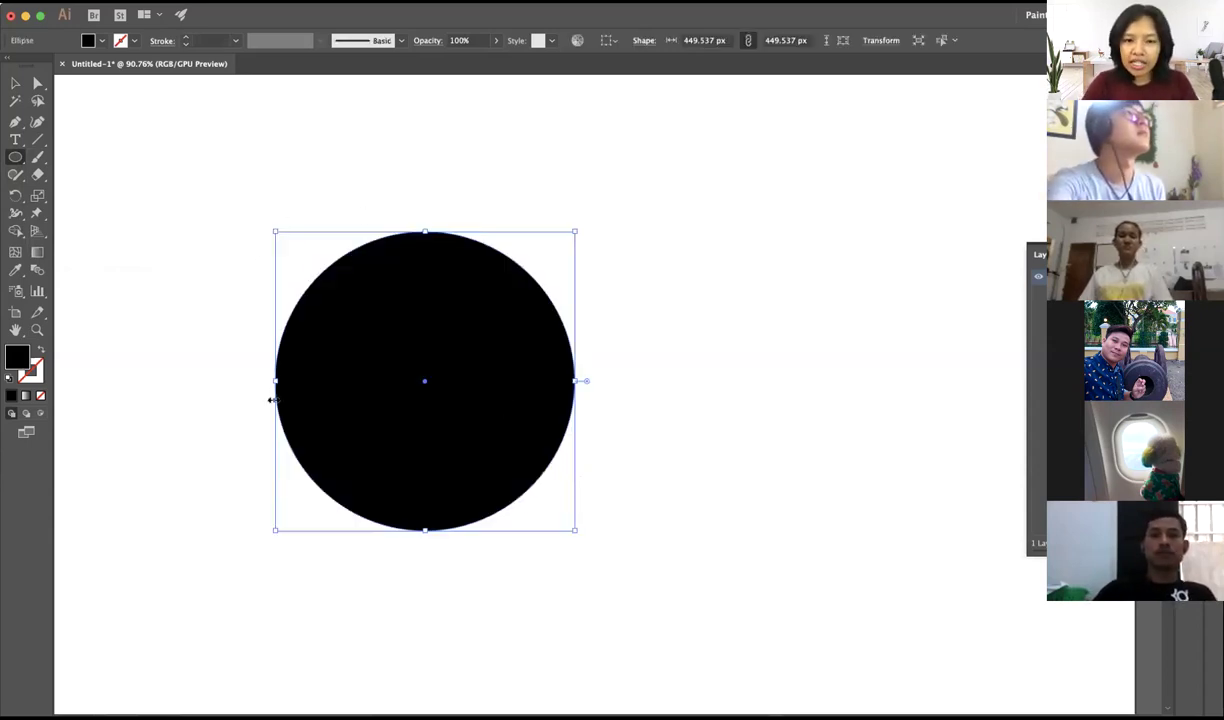
{"action": "scroll", "coordinate": [792, 340], "scroll_direction": "down", "scroll_amount": 3}
{"action": "scroll", "coordinate": [792, 340], "scroll_direction": "right", "scroll_amount": 2}
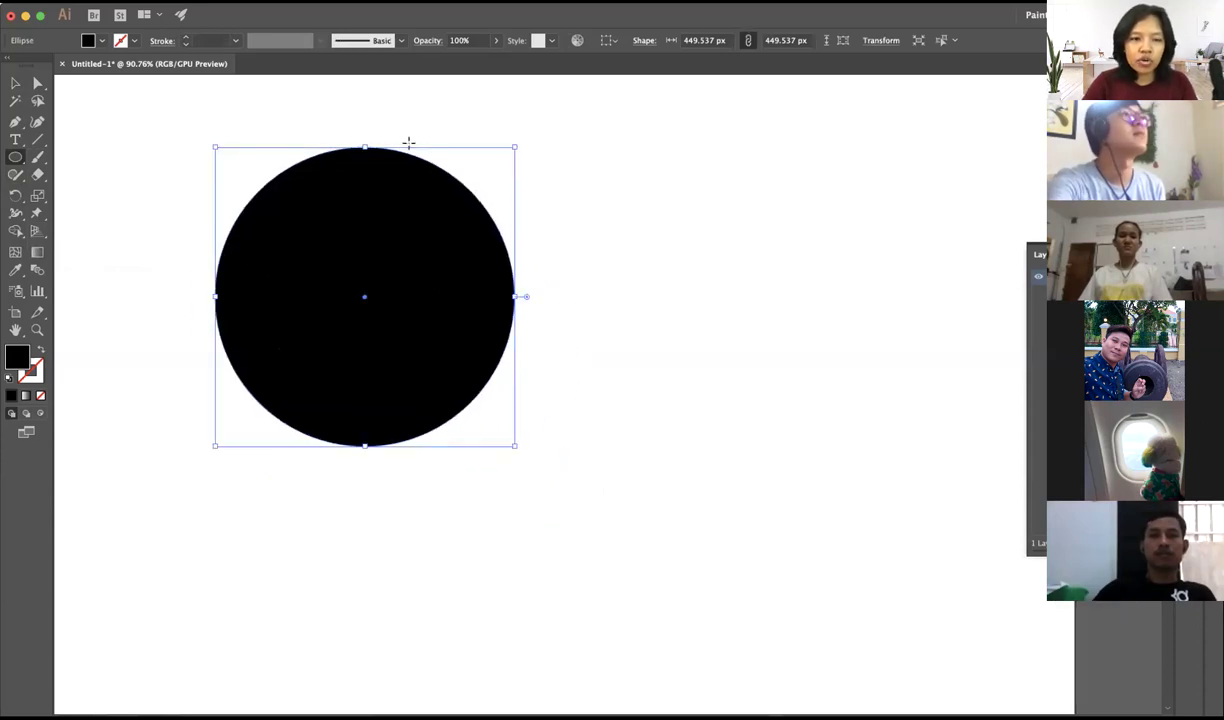
{"action": "key", "text": "Delete"}
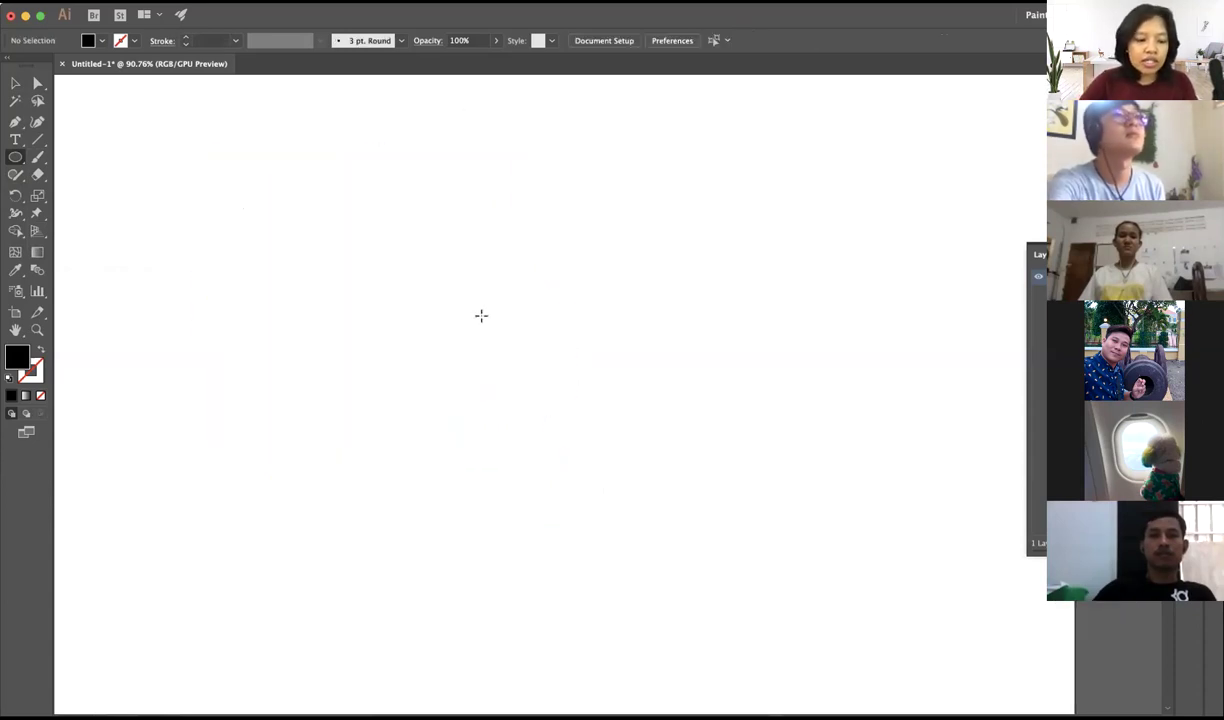
- Draw and delete another circle and an ellipse, then draw one more and undo it
{"action": "left_click_drag", "start_coordinate": [253, 207], "coordinate": [568, 484]}
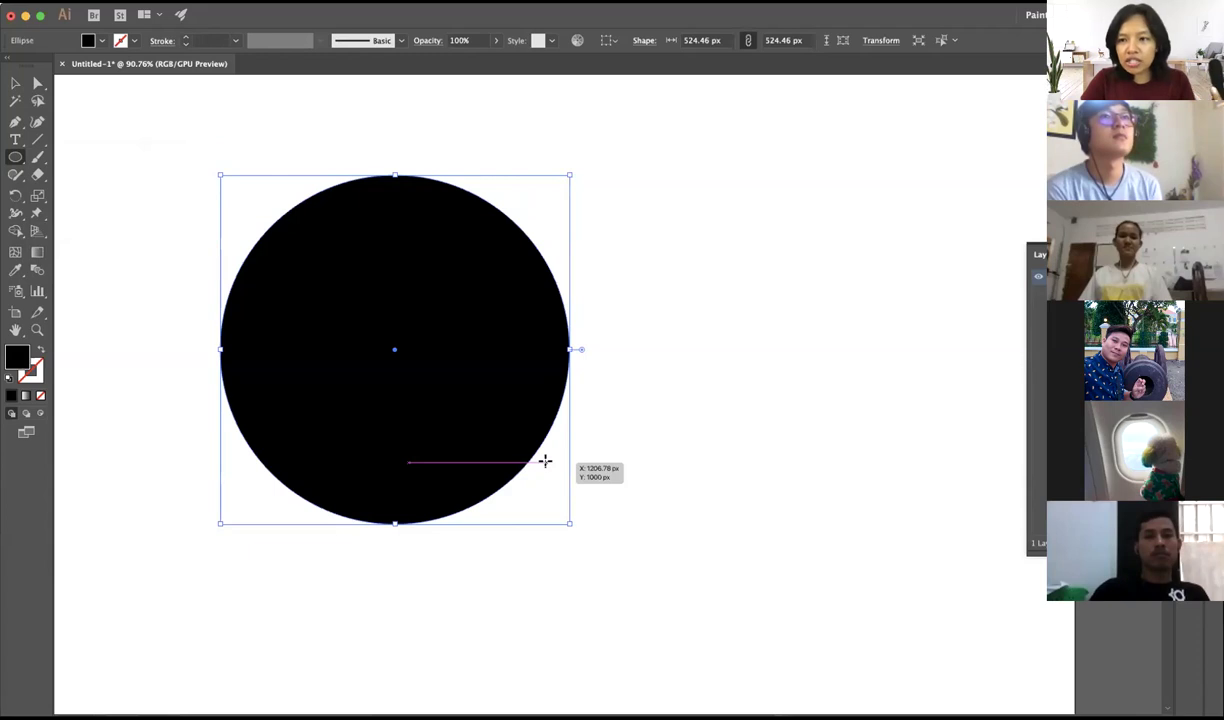
{"action": "key", "text": "Delete"}
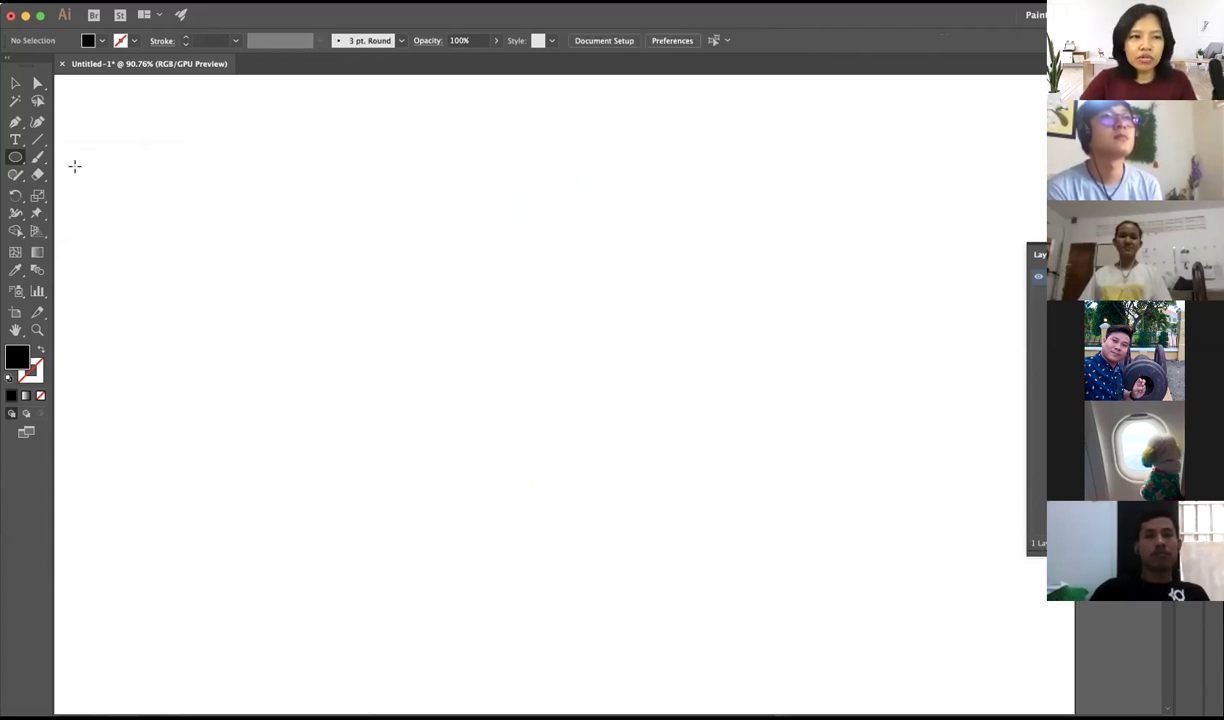
{"action": "mouse_move", "coordinate": [252, 166]}
{"action": "left_mouse_down"}
{"action": "mouse_move", "coordinate": [494, 385]}
{"action": "mouse_move", "coordinate": [497, 410]}
{"action": "mouse_move", "coordinate": [516, 422]}
{"action": "mouse_move", "coordinate": [555, 413]}
{"action": "mouse_move", "coordinate": [620, 543]}
{"action": "mouse_move", "coordinate": [690, 564]}
{"action": "mouse_move", "coordinate": [672, 570]}
{"action": "mouse_move", "coordinate": [579, 524]}
{"action": "mouse_move", "coordinate": [665, 475]}
{"action": "mouse_move", "coordinate": [612, 439]}
{"action": "mouse_move", "coordinate": [644, 500]}
{"action": "mouse_move", "coordinate": [633, 494]}
{"action": "left_mouse_up"}
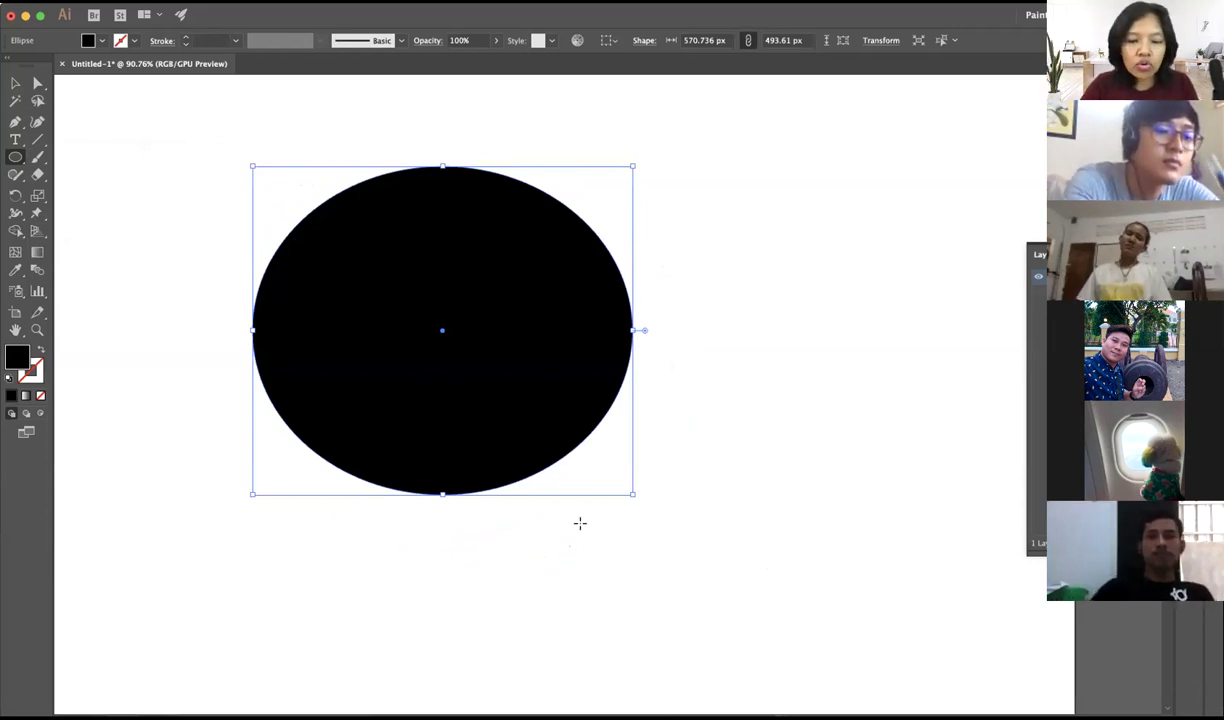
{"action": "key", "text": "Delete"}
{"action": "left_click_drag", "start_coordinate": [327, 215], "coordinate": [533, 462]}
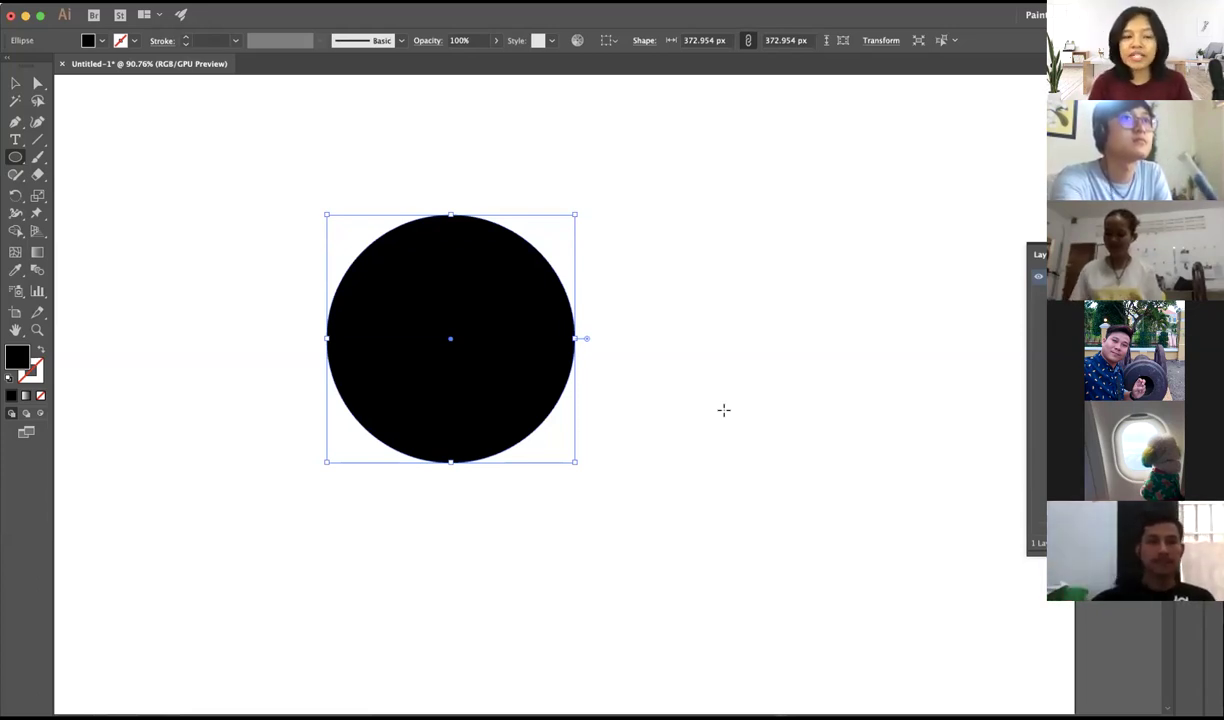
{"action": "left_click", "coordinate": [685, 343]}
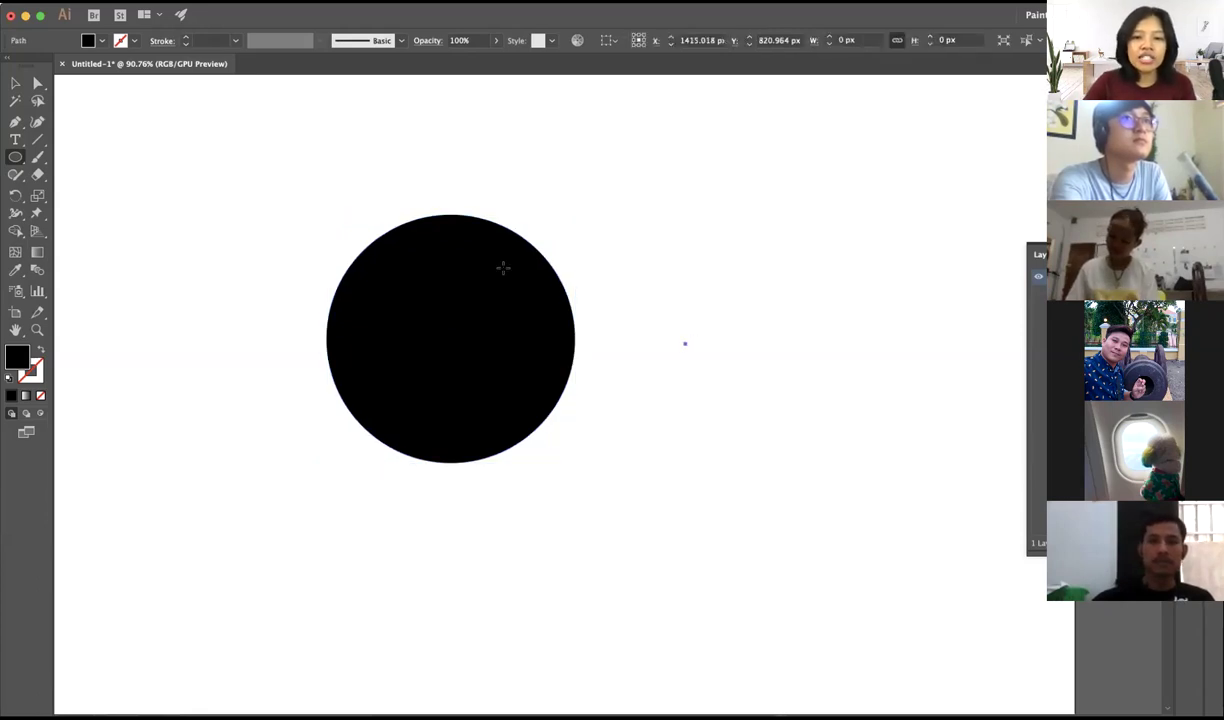
{"action": "key", "text": "ctrl+z"}
{"action": "key", "text": "ctrl+z"}
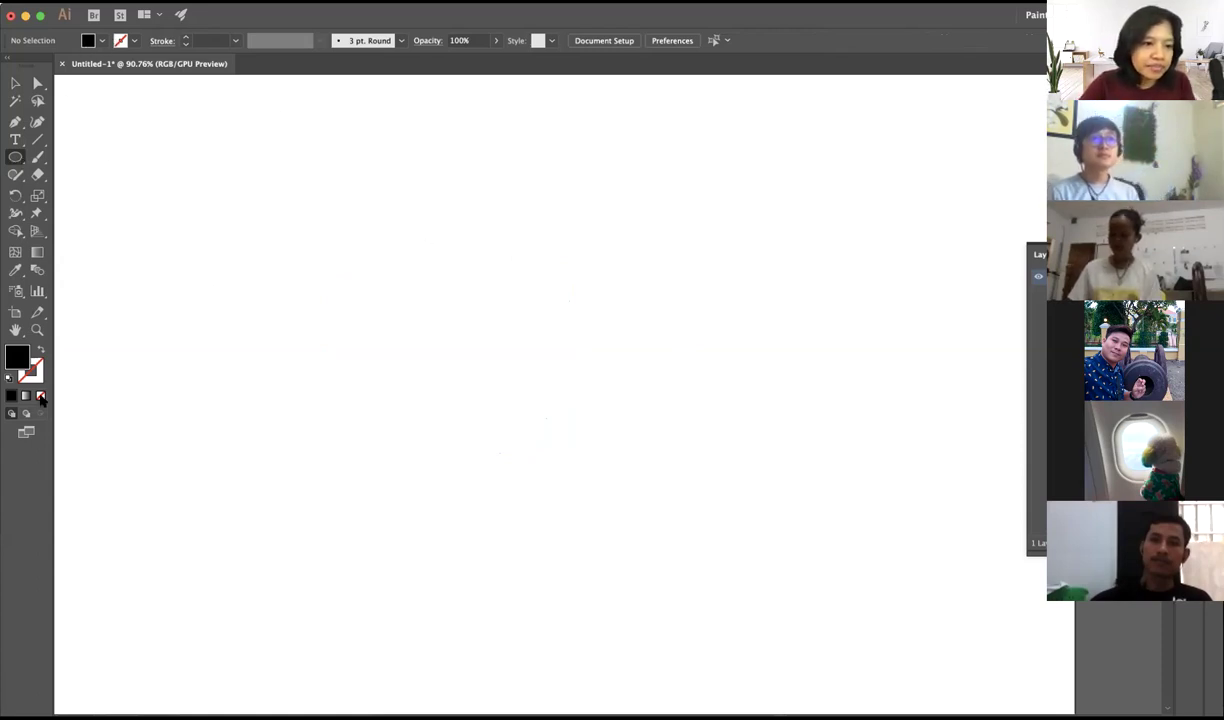
- Draw a no-fill, 1 pt black-outlined 501.322 px circle and move it near the artboard centre
{"action": "left_click", "coordinate": [40, 350]}
{"action": "left_click_drag", "start_coordinate": [287, 209], "coordinate": [620, 443]}
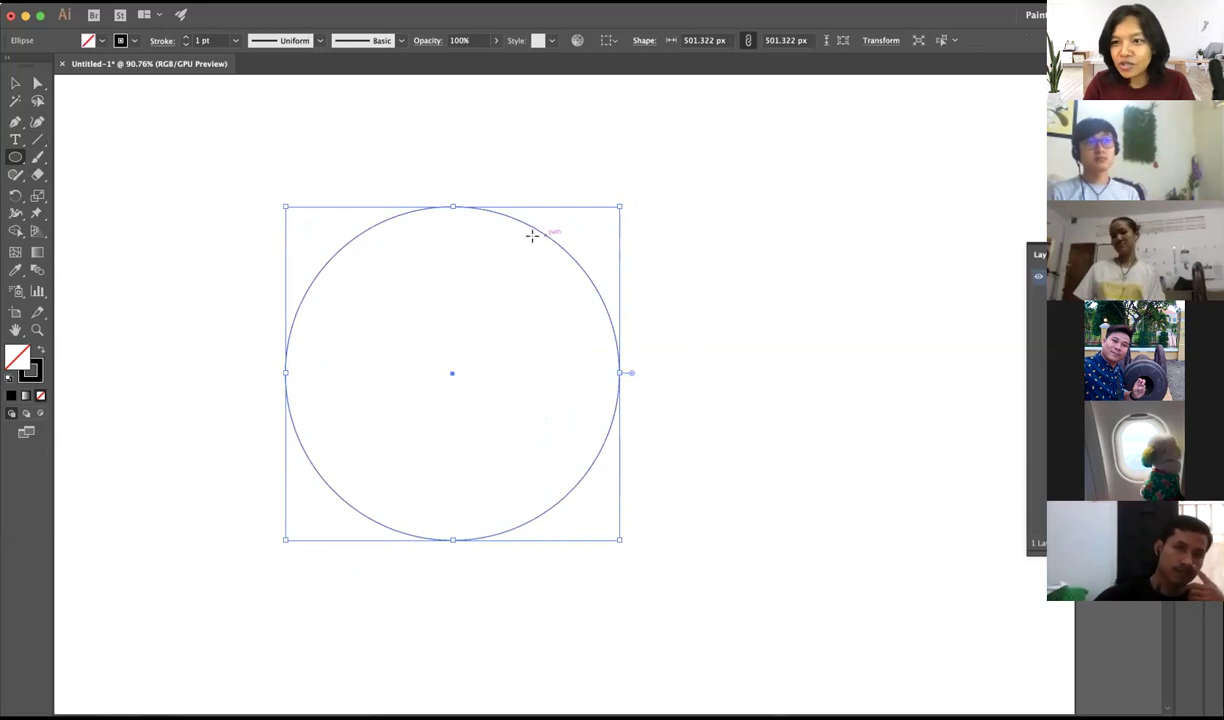
{"action": "left_click", "coordinate": [15, 83]}
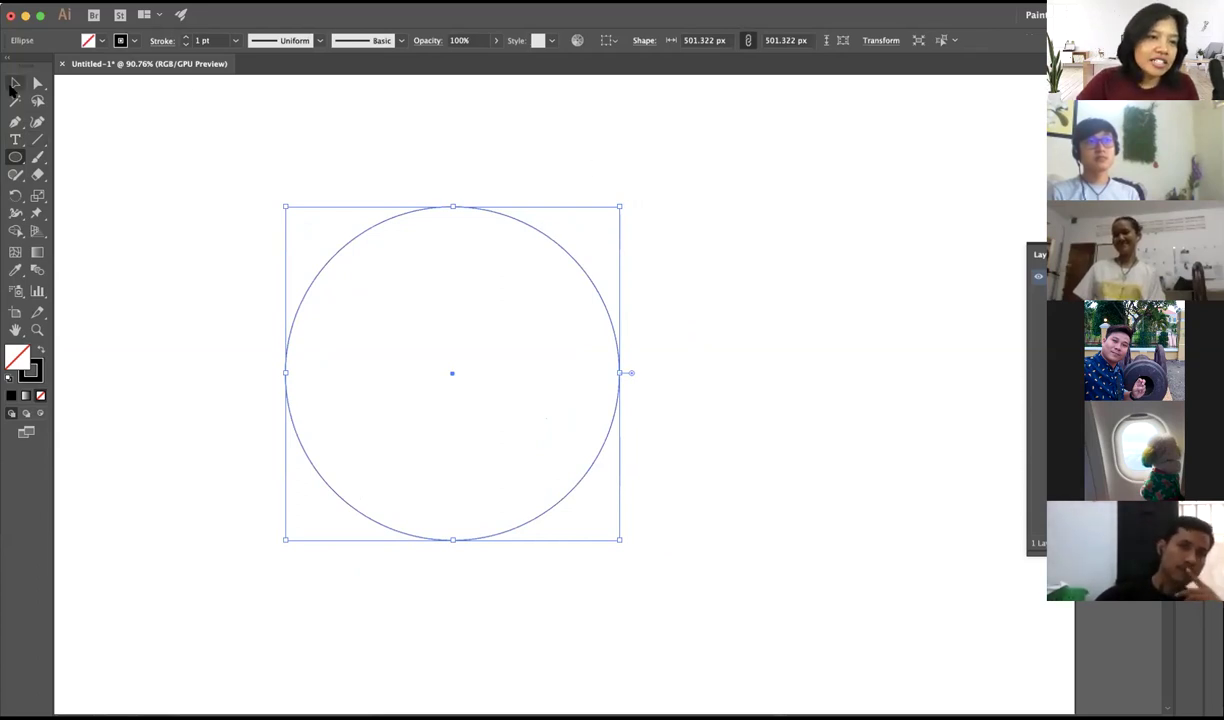
{"action": "left_click", "coordinate": [619, 179]}
{"action": "left_click_drag", "start_coordinate": [184, 140], "coordinate": [656, 522]}
{"action": "mouse_move", "coordinate": [557, 404]}
{"action": "left_mouse_down"}
{"action": "mouse_move", "coordinate": [750, 421]}
{"action": "mouse_move", "coordinate": [760, 435]}
{"action": "left_mouse_up"}
{"action": "left_click_drag", "start_coordinate": [889, 255], "coordinate": [596, 494]}
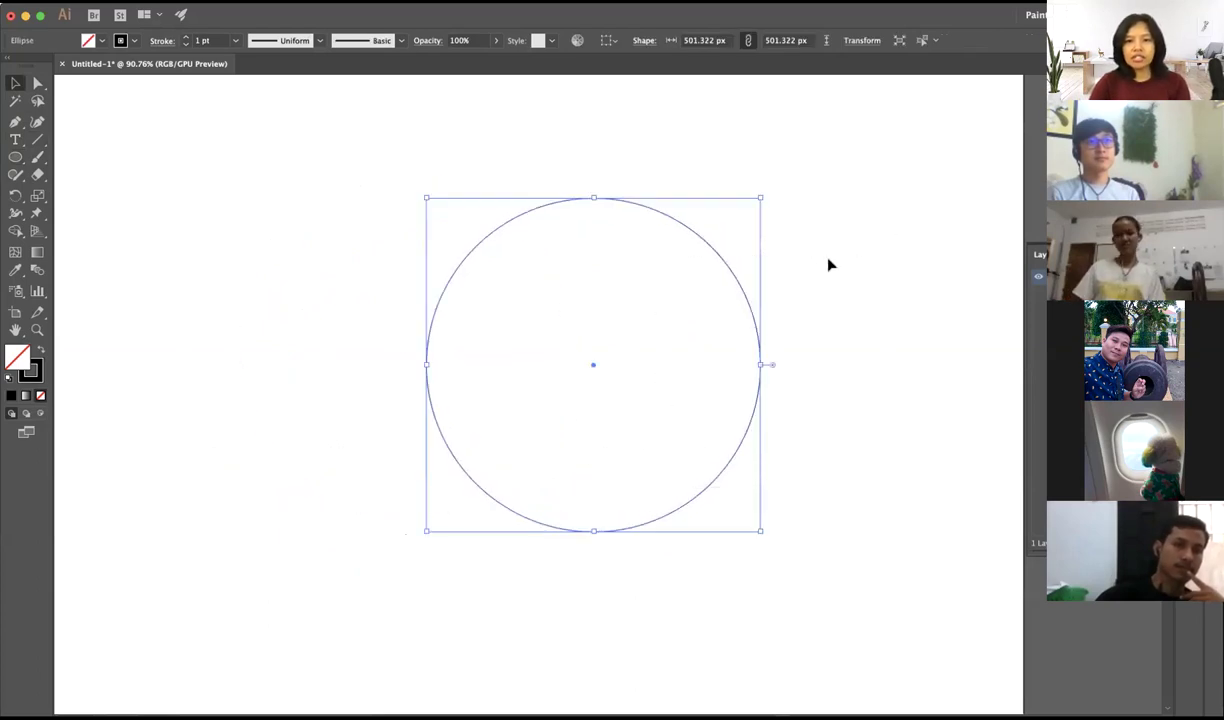
{"action": "left_click_drag", "start_coordinate": [265, 115], "coordinate": [864, 578]}
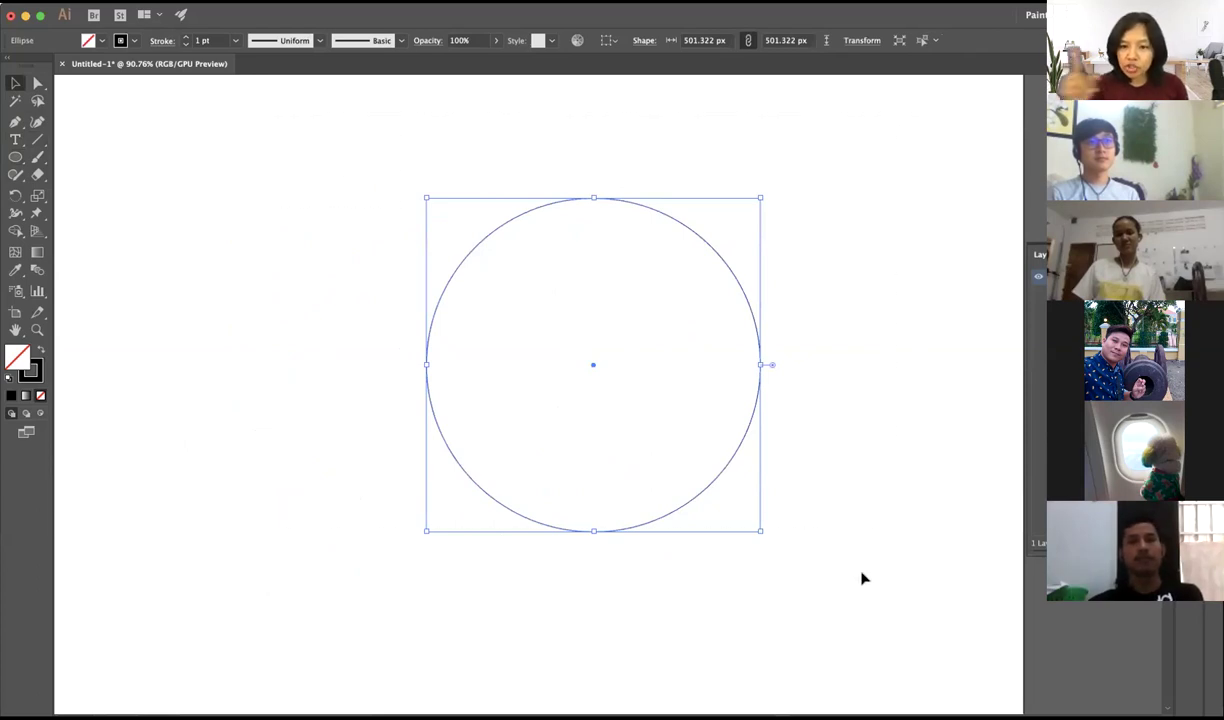
- Switch from the Type tool to the Type on a Path Tool in its flyout
{"action": "left_click", "coordinate": [16, 141]}
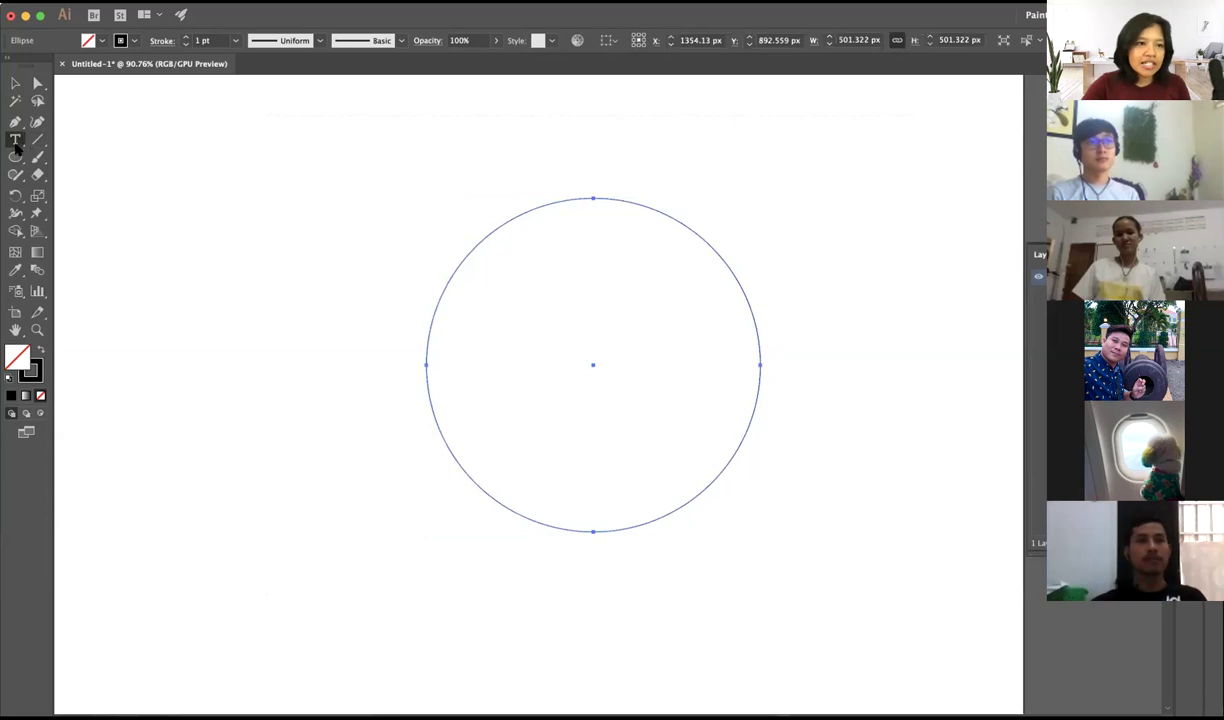
{"action": "left_click", "coordinate": [16, 141]}
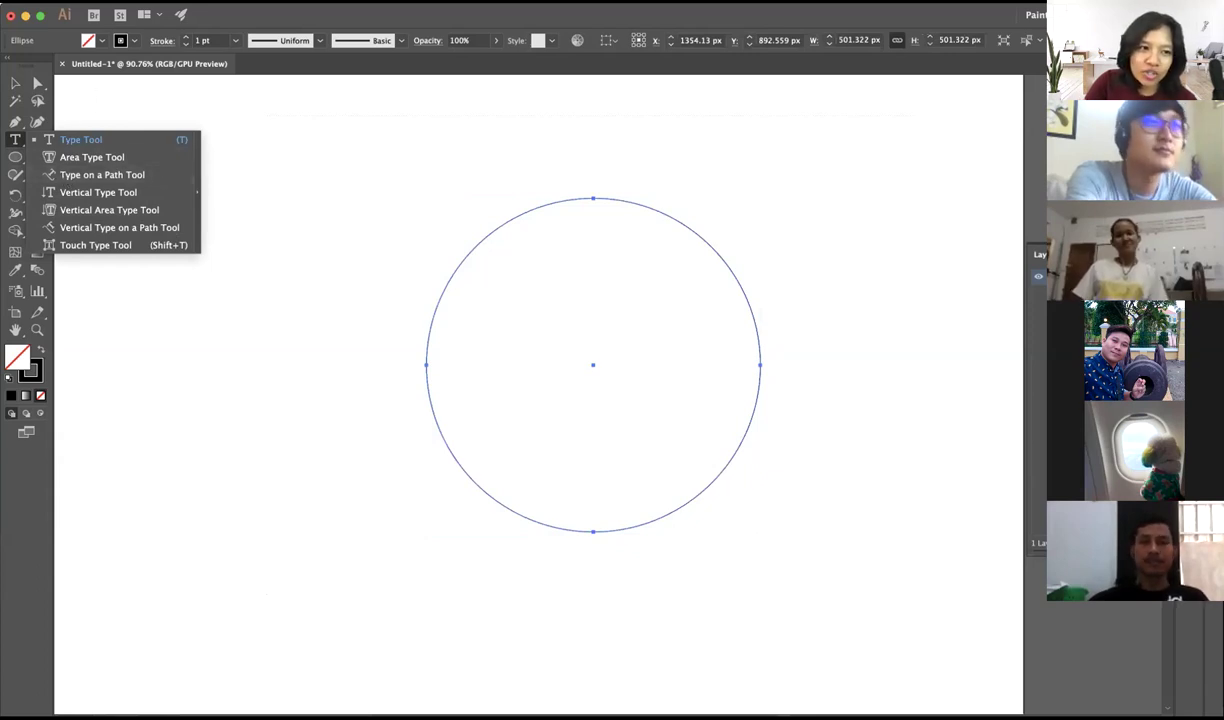
{"action": "left_click", "coordinate": [15, 140]}
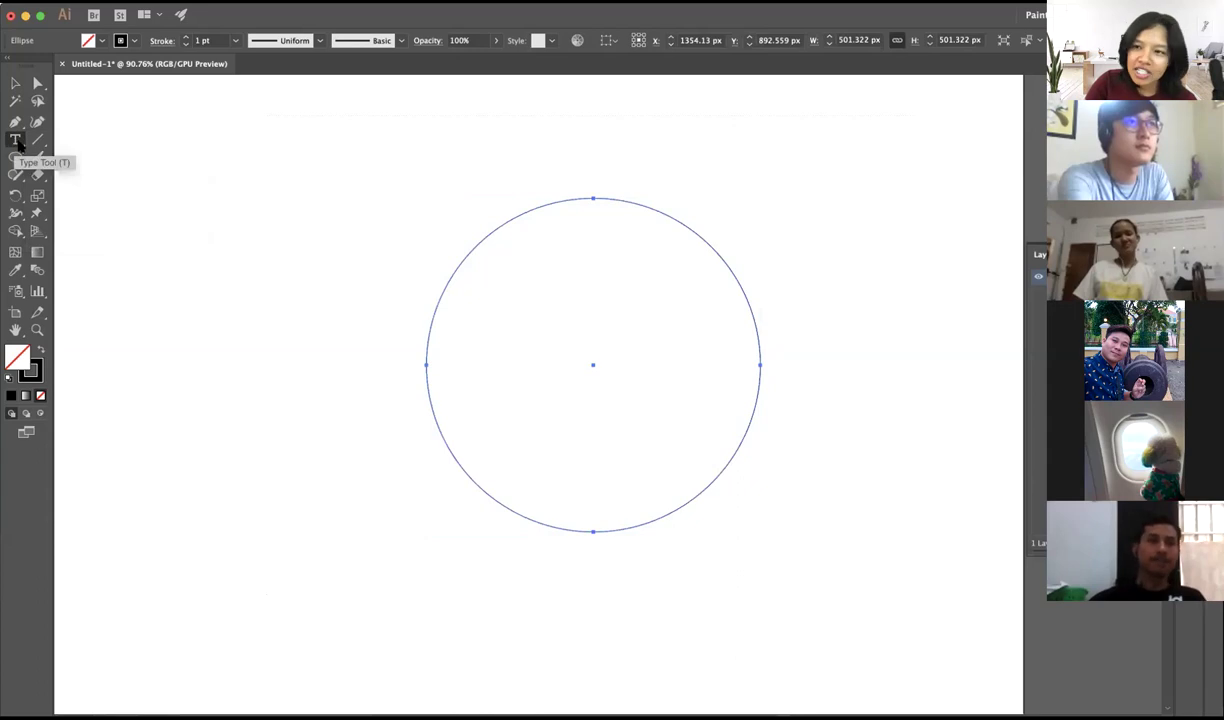
{"action": "left_click", "coordinate": [17, 141]}
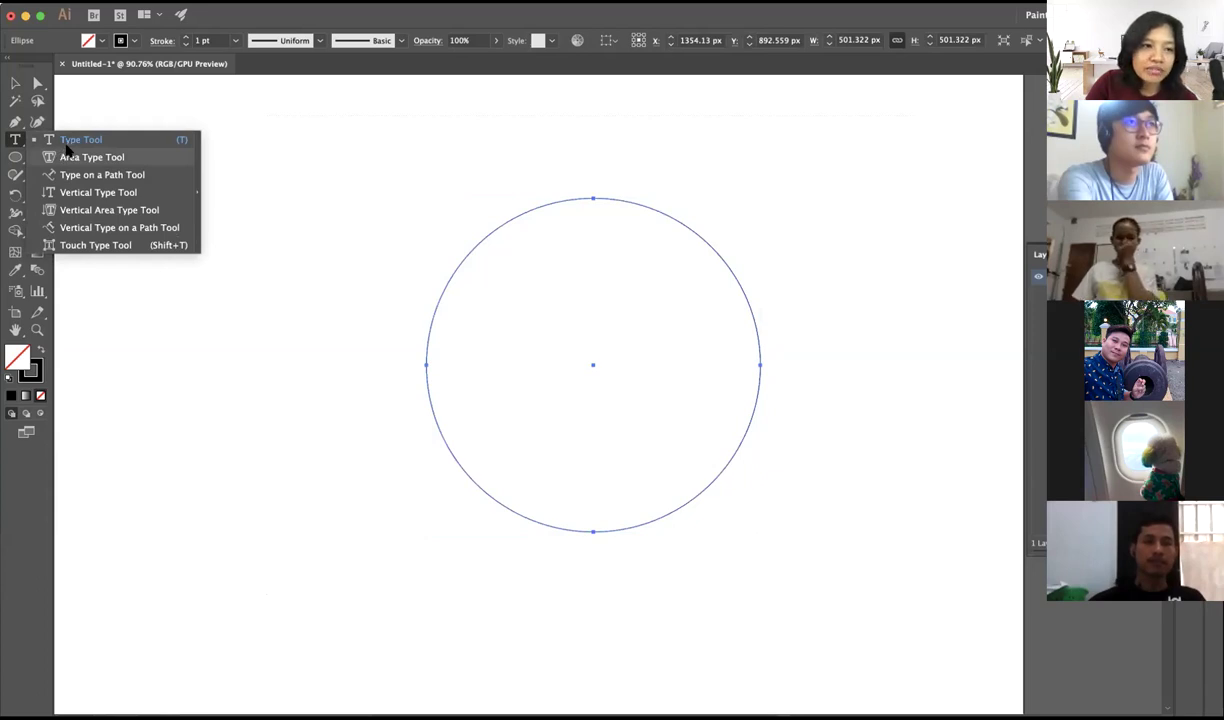
{"action": "left_click", "coordinate": [145, 177]}
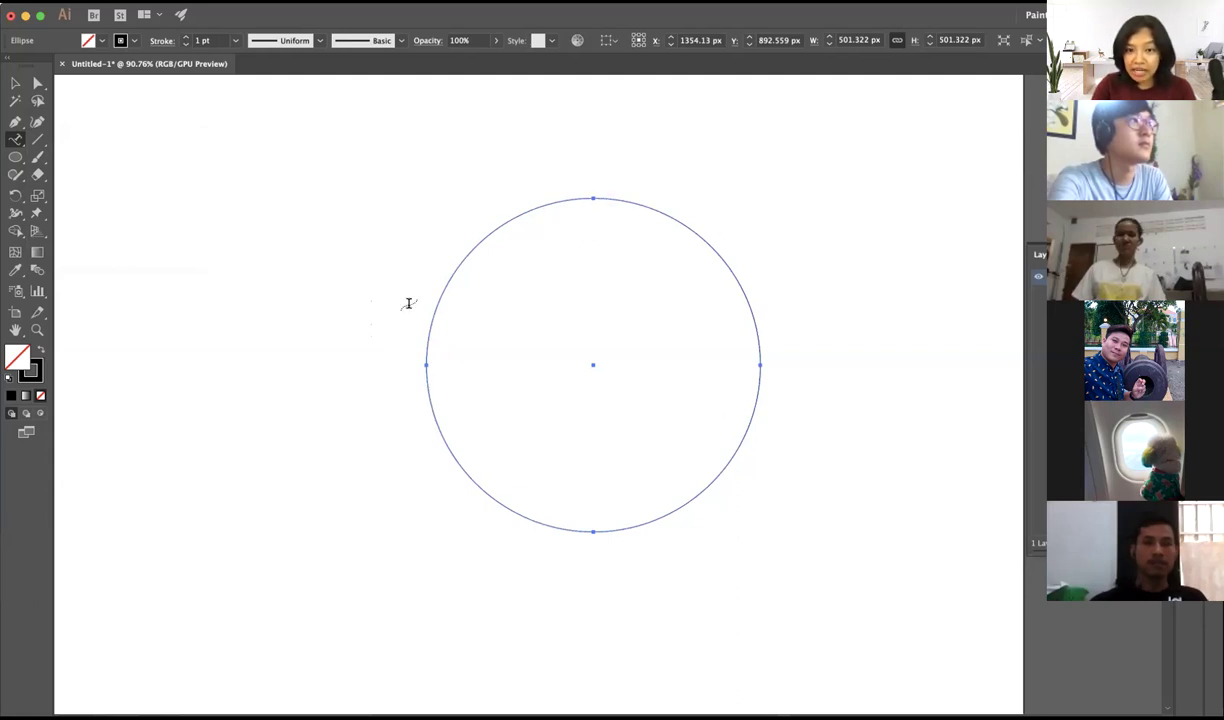
- Type the person's full name along the circle's outline, fix a typo, and deselect it
{"action": "left_click", "coordinate": [424, 361]}
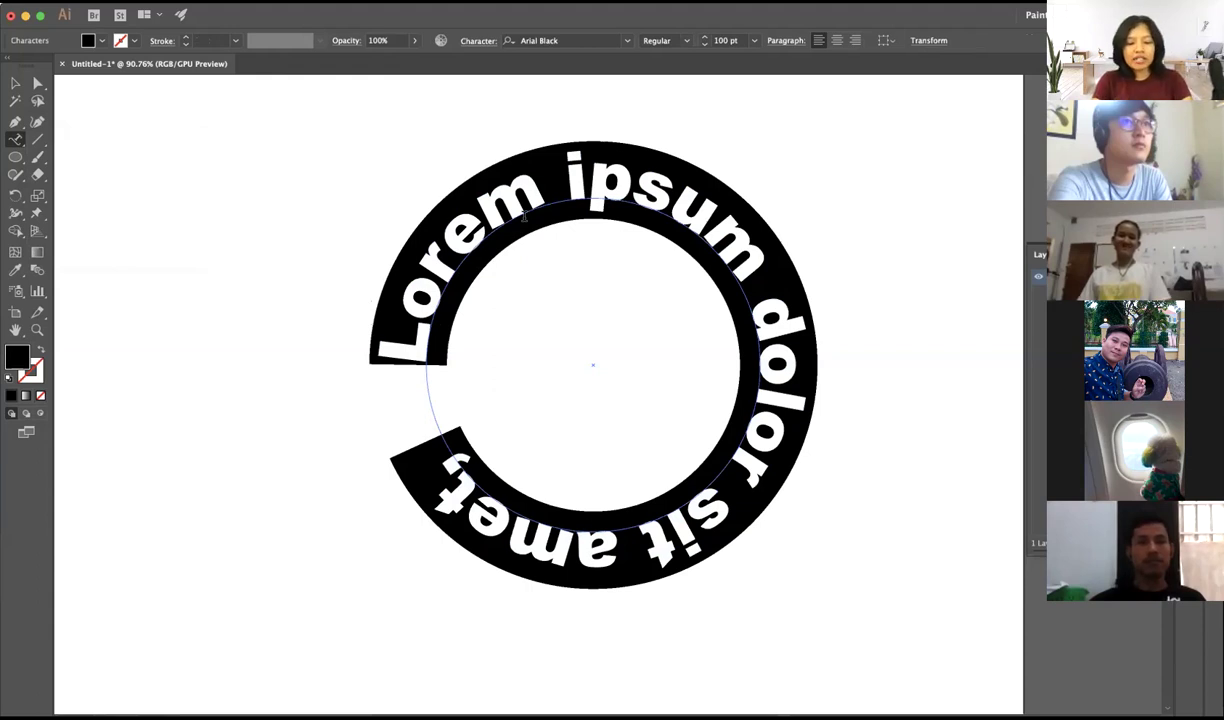
{"action": "type", "text": "so"}
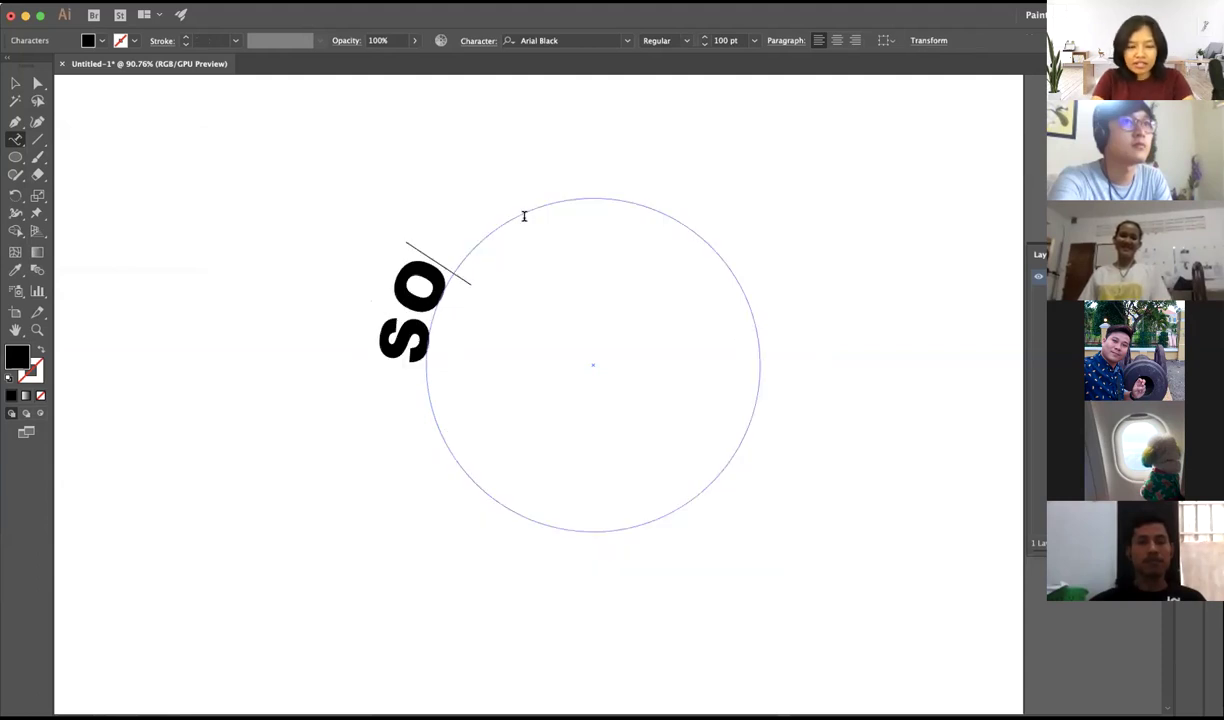
{"action": "type", "text": "VAN"}
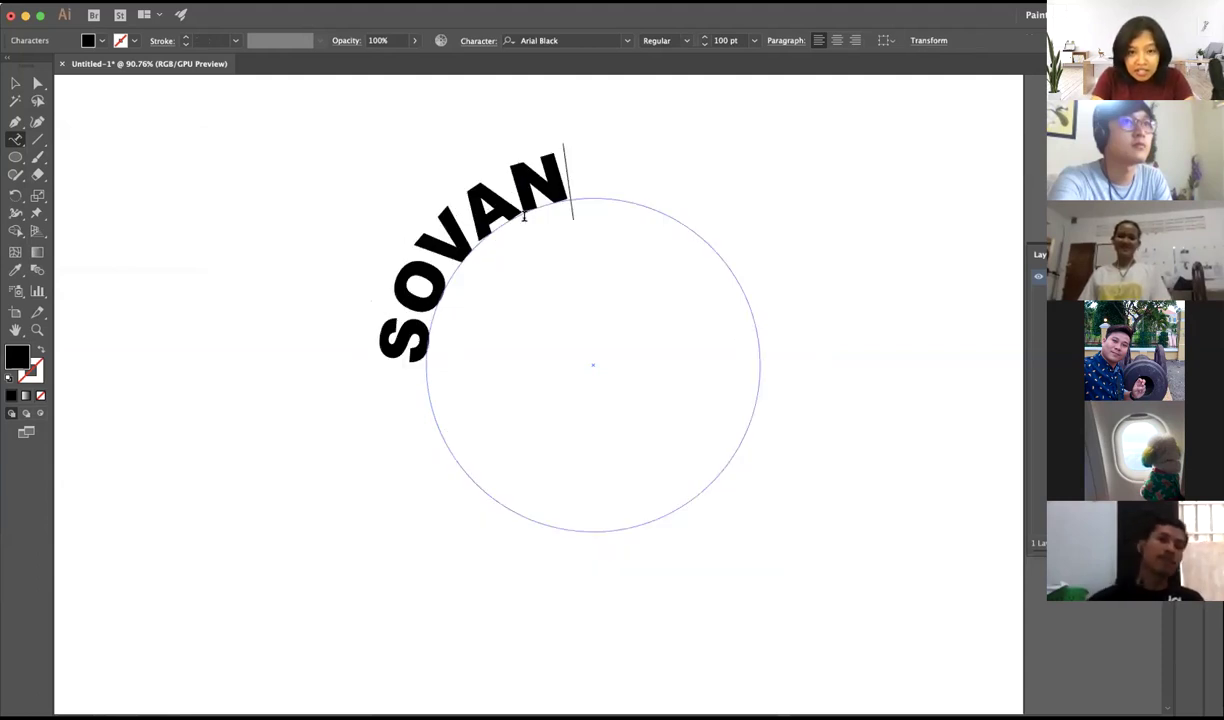
{"action": "type", "text": " RE"}
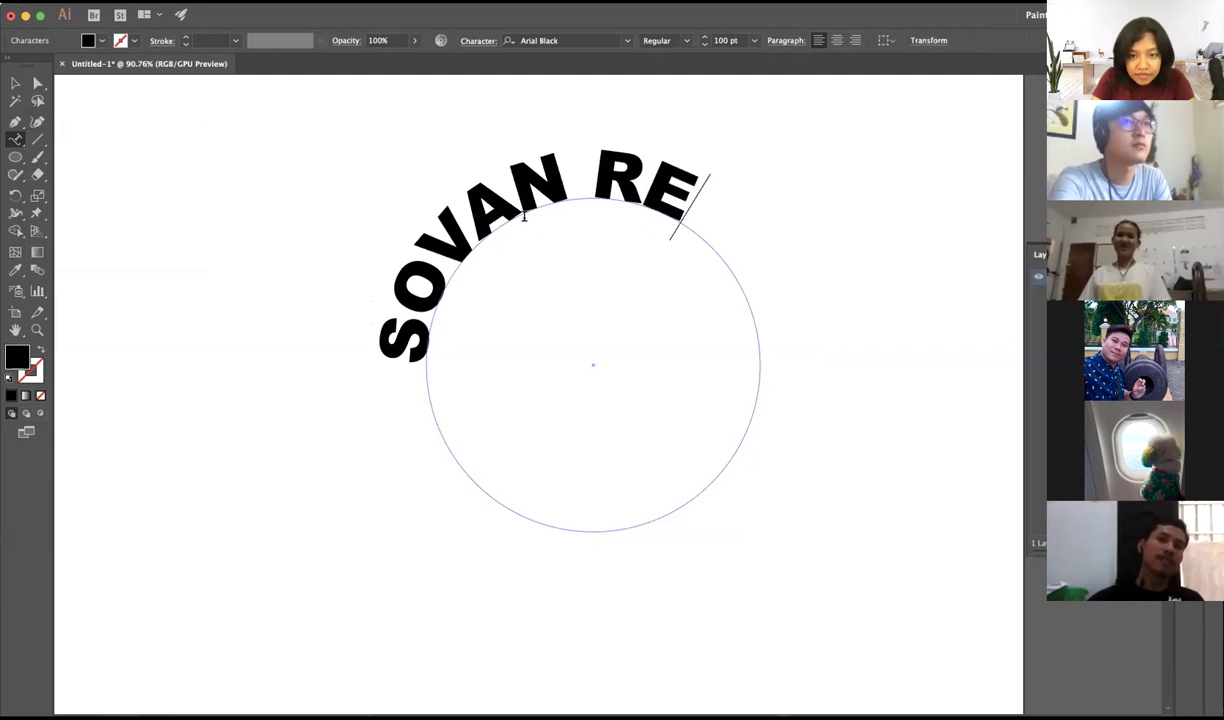
{"action": "type", "text": "S"}
{"action": "key", "text": "BackSpace"}
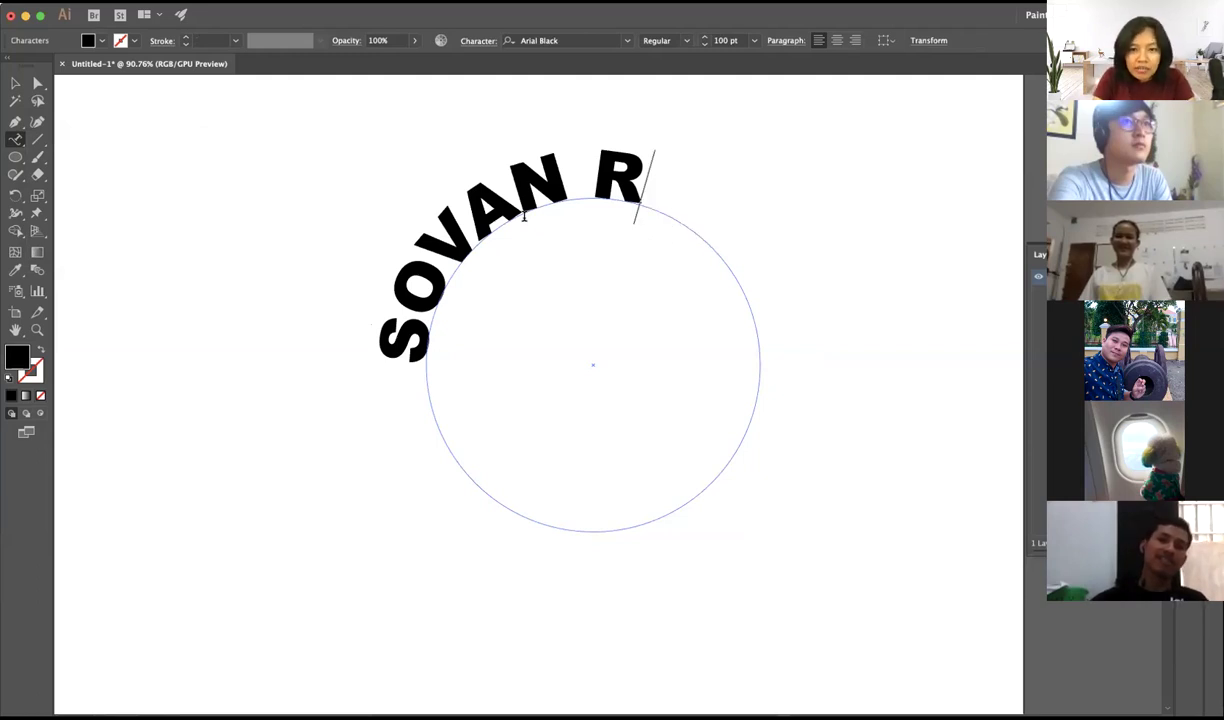
{"action": "key", "text": "BackSpace"}
{"action": "type", "text": "MON"}
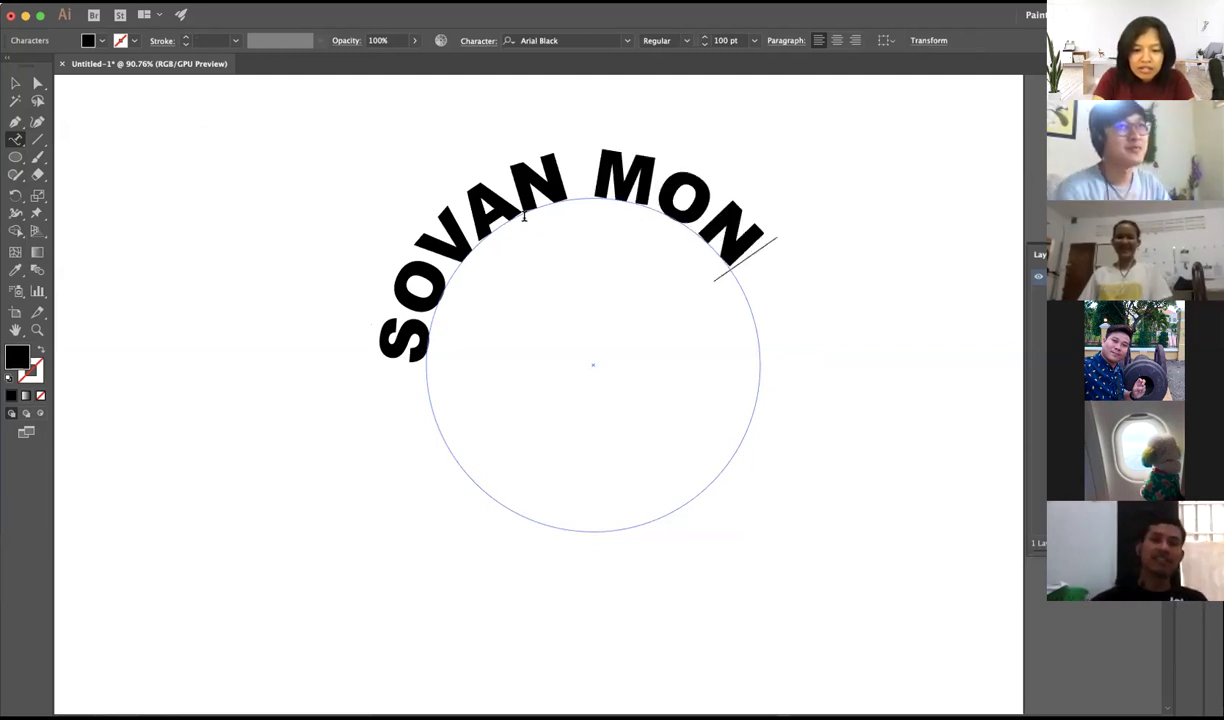
{"action": "type", "text": "Y"}
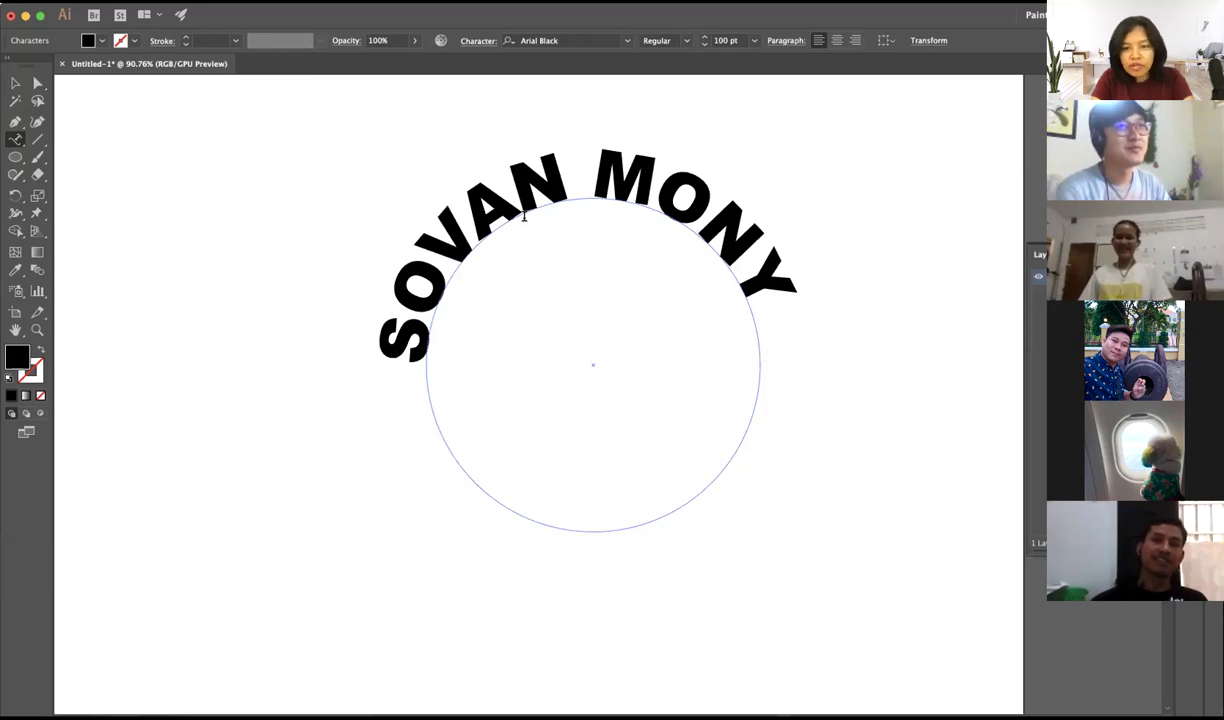
{"action": "type", "text": "RITH"}
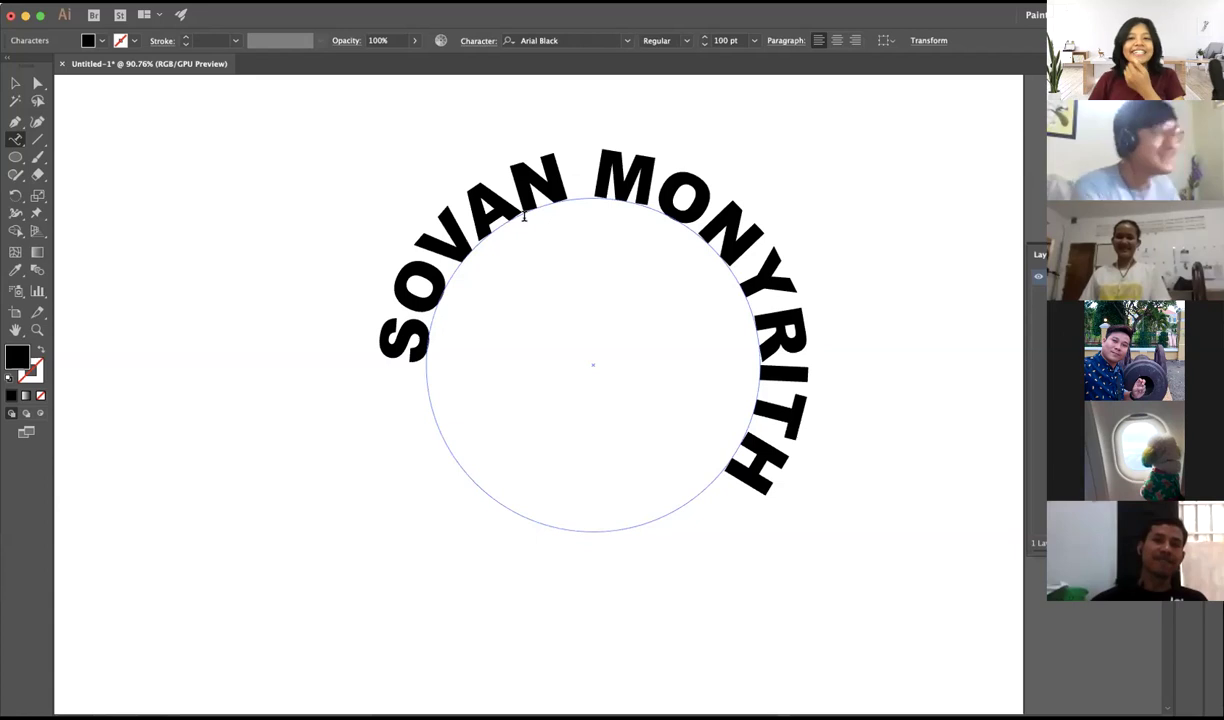
{"action": "left_click", "coordinate": [30, 89]}
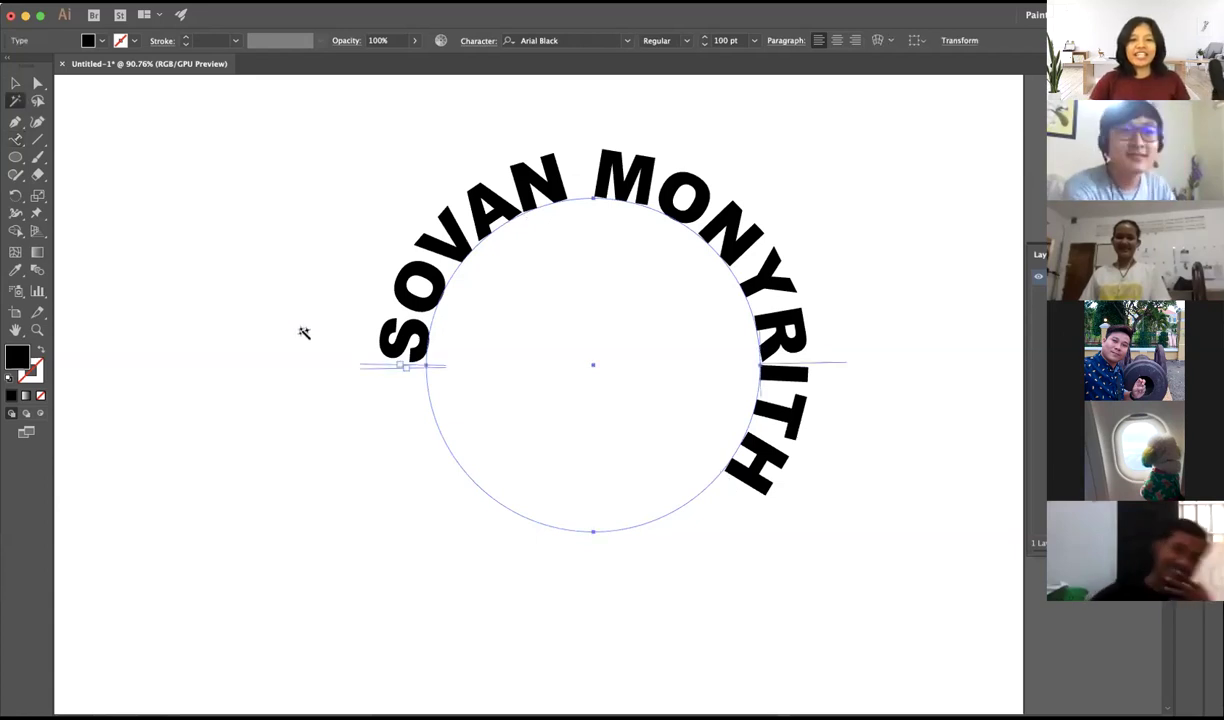
{"action": "left_click", "coordinate": [450, 270]}
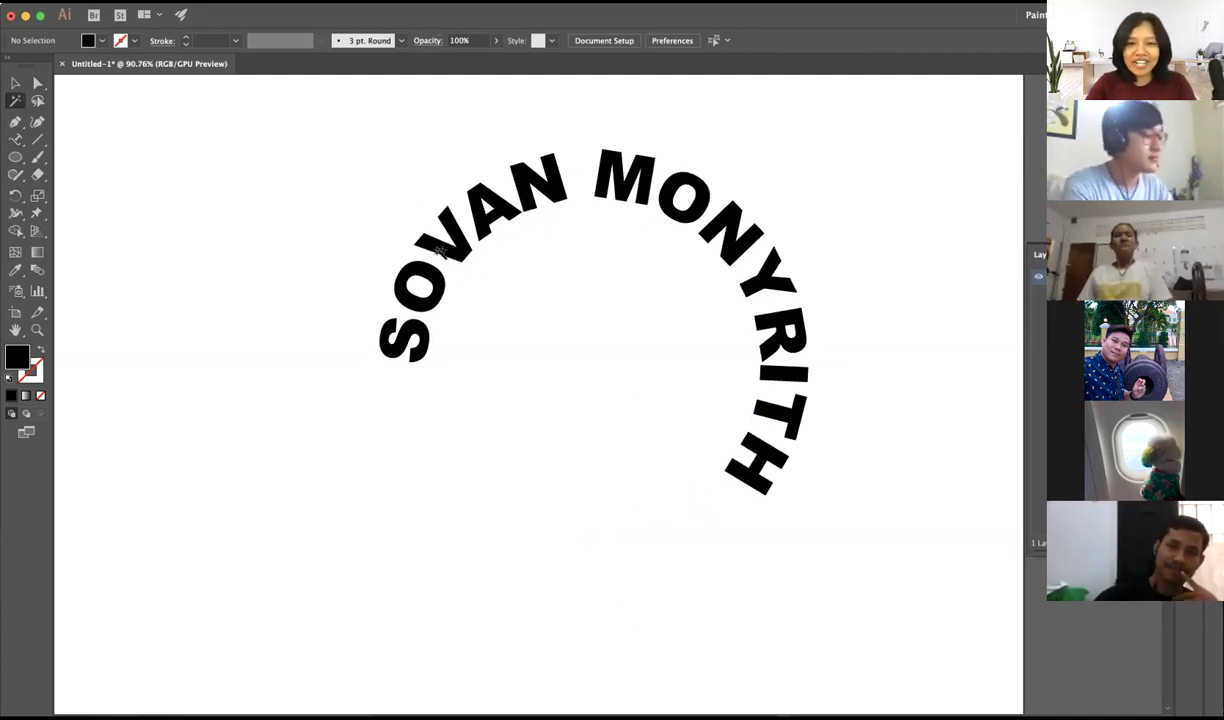
- Move the arched name text about 45 px to the left
{"action": "left_click", "coordinate": [22, 80]}
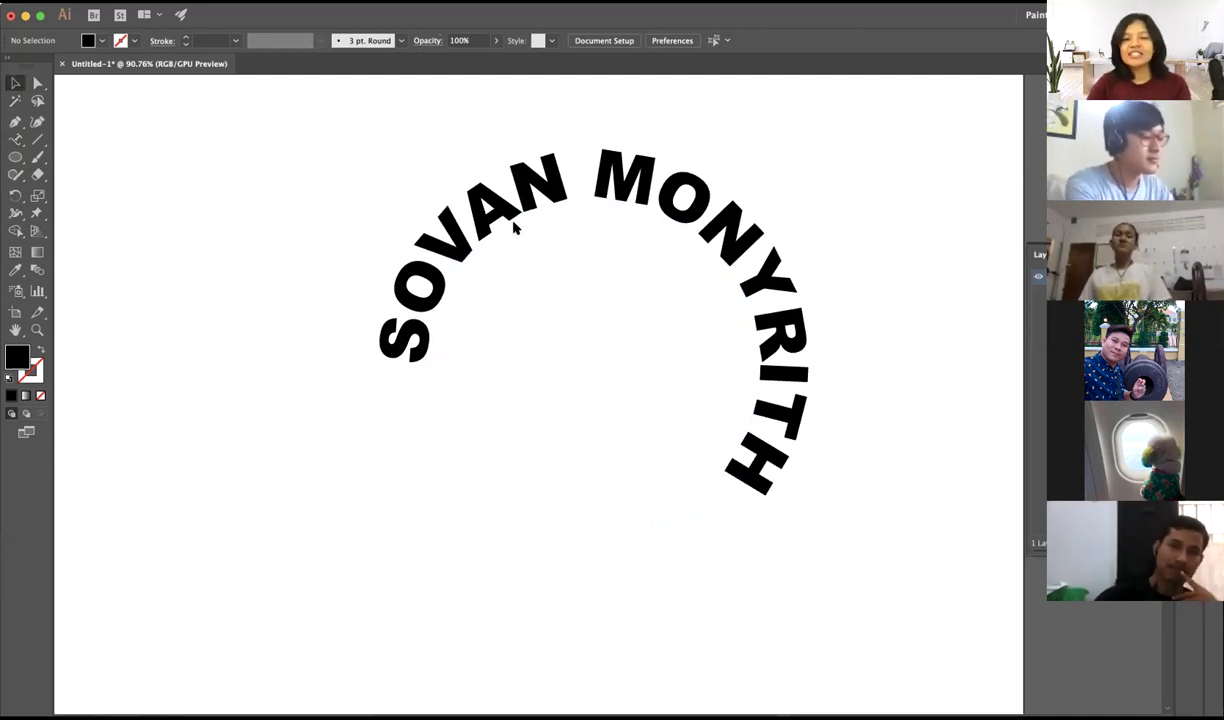
{"action": "left_click", "coordinate": [700, 215]}
{"action": "left_click_drag", "start_coordinate": [745, 258], "coordinate": [700, 258]}
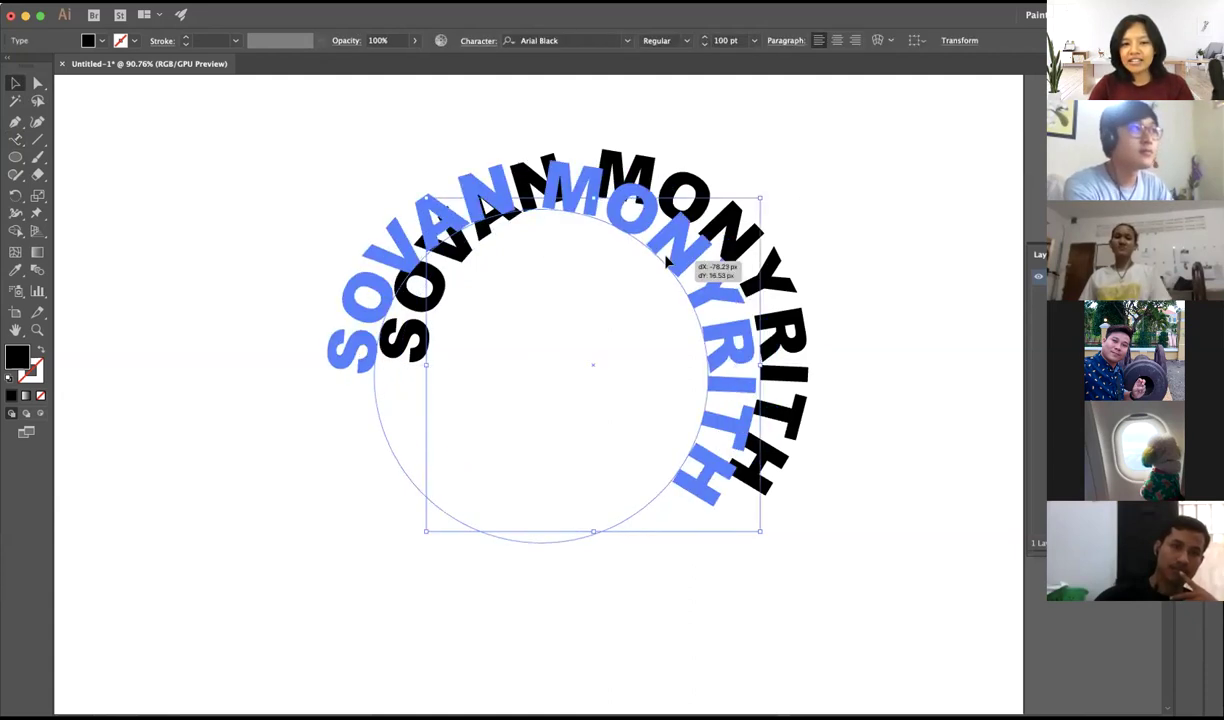
{"action": "left_click", "coordinate": [810, 253]}
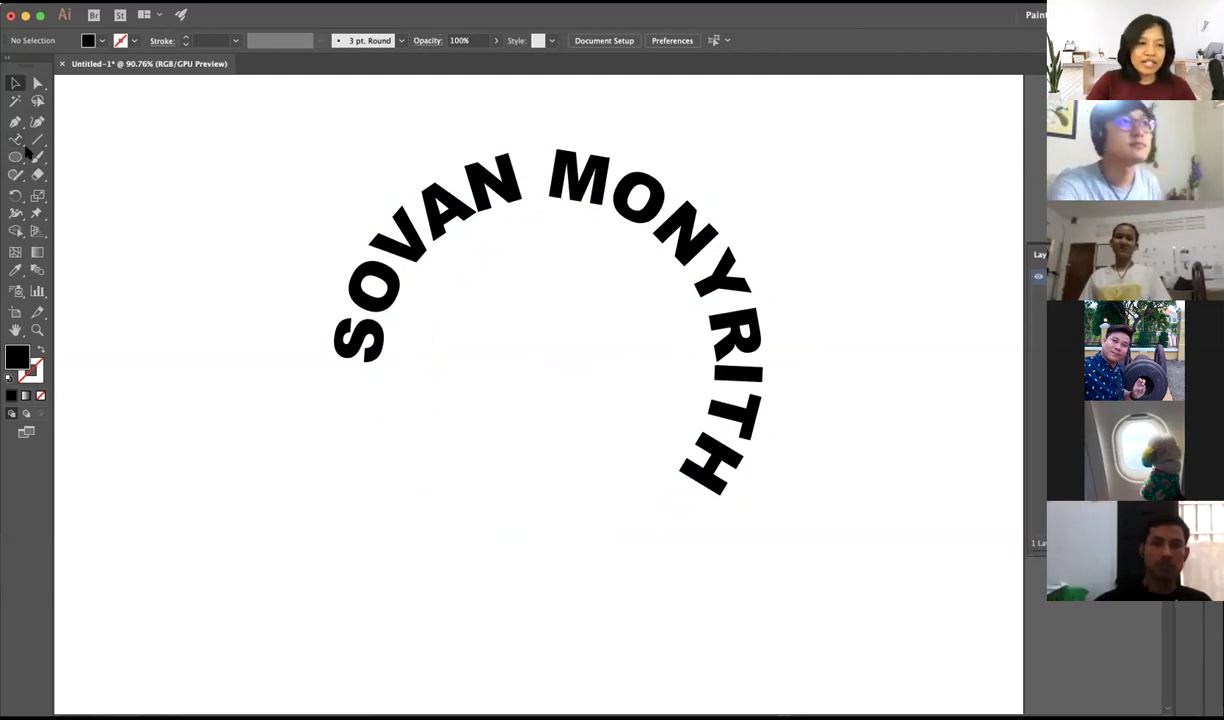
- Attempt Type on a Path twice, dismiss the non-compound-path warnings, and reselect the name
{"action": "key", "text": "t"}
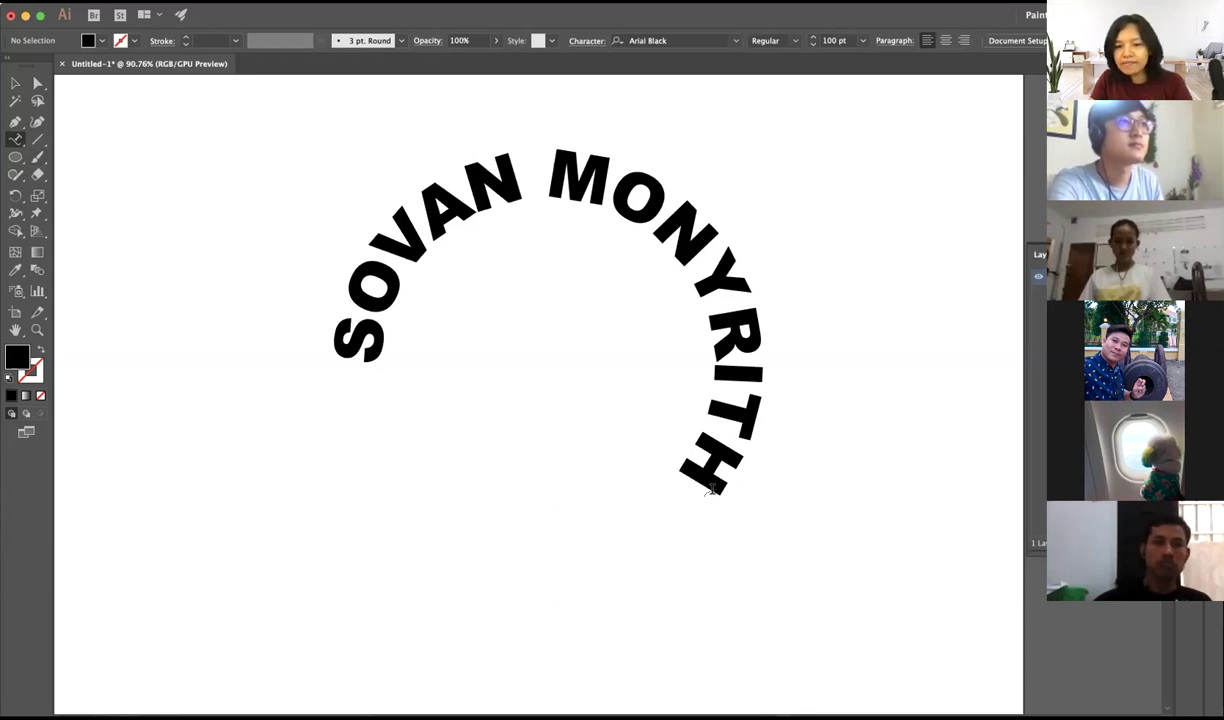
{"action": "left_click", "coordinate": [712, 490]}
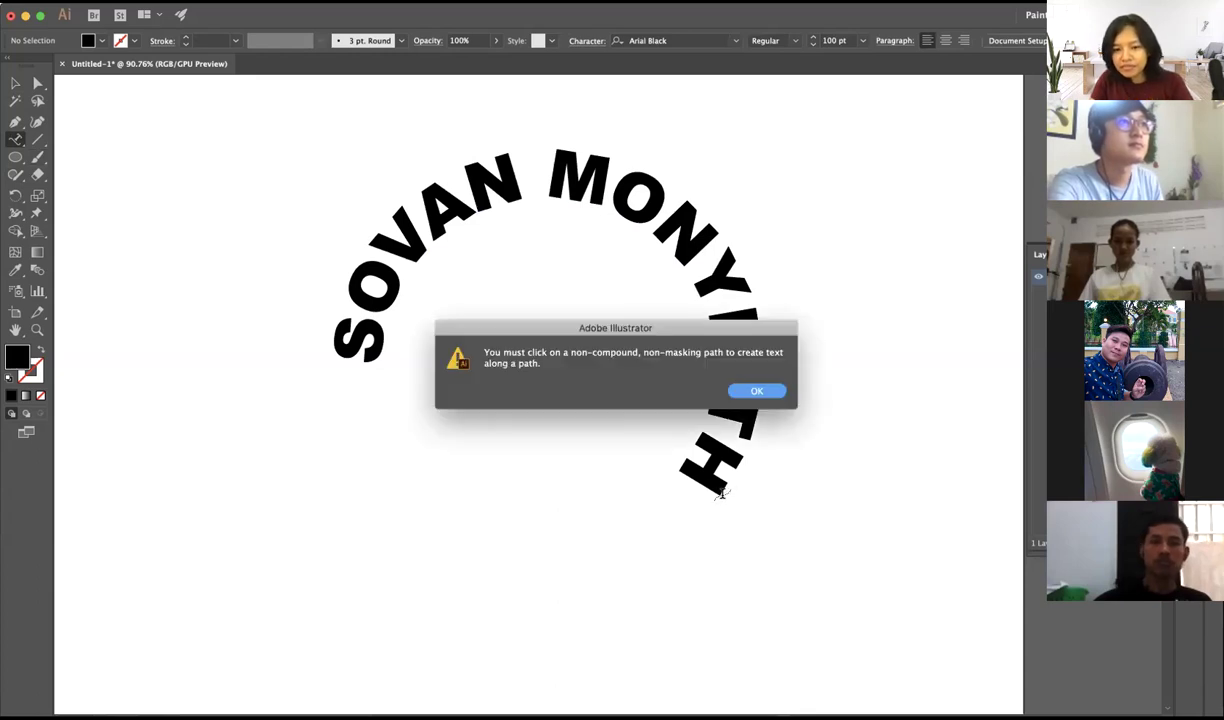
{"action": "left_click", "coordinate": [757, 391]}
{"action": "left_click", "coordinate": [373, 312]}
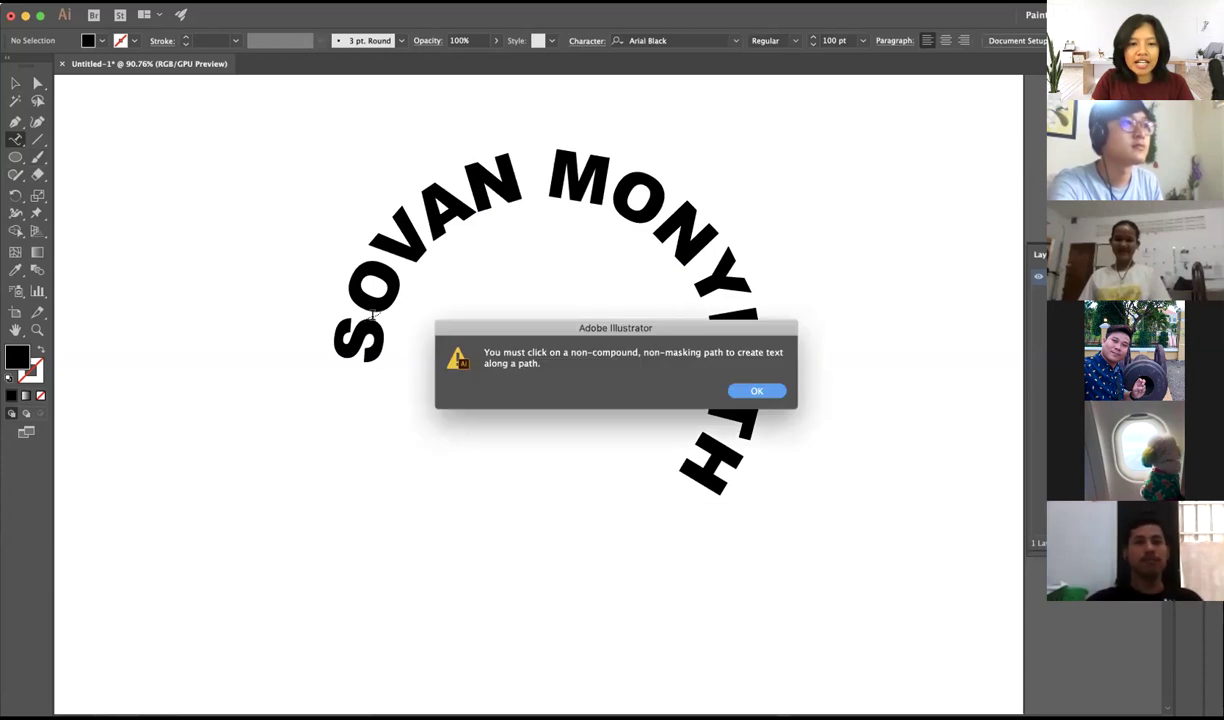
{"action": "left_click", "coordinate": [771, 389]}
{"action": "key", "text": "v"}
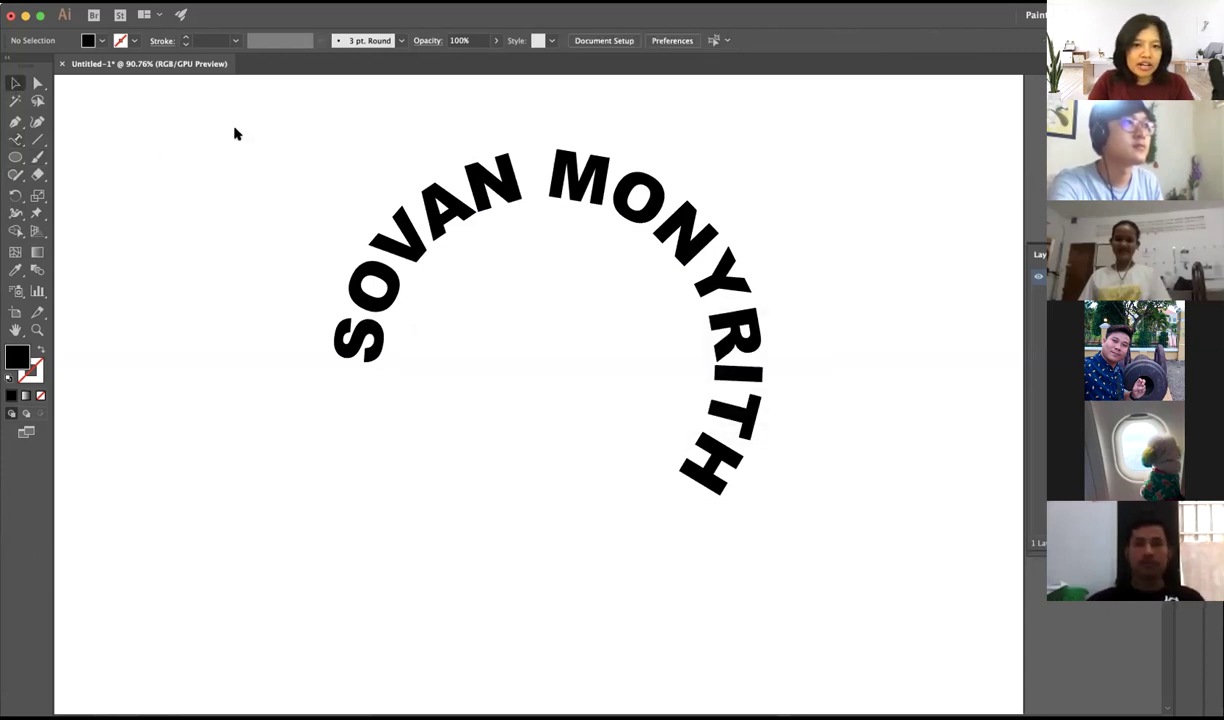
{"action": "left_click", "coordinate": [449, 320]}
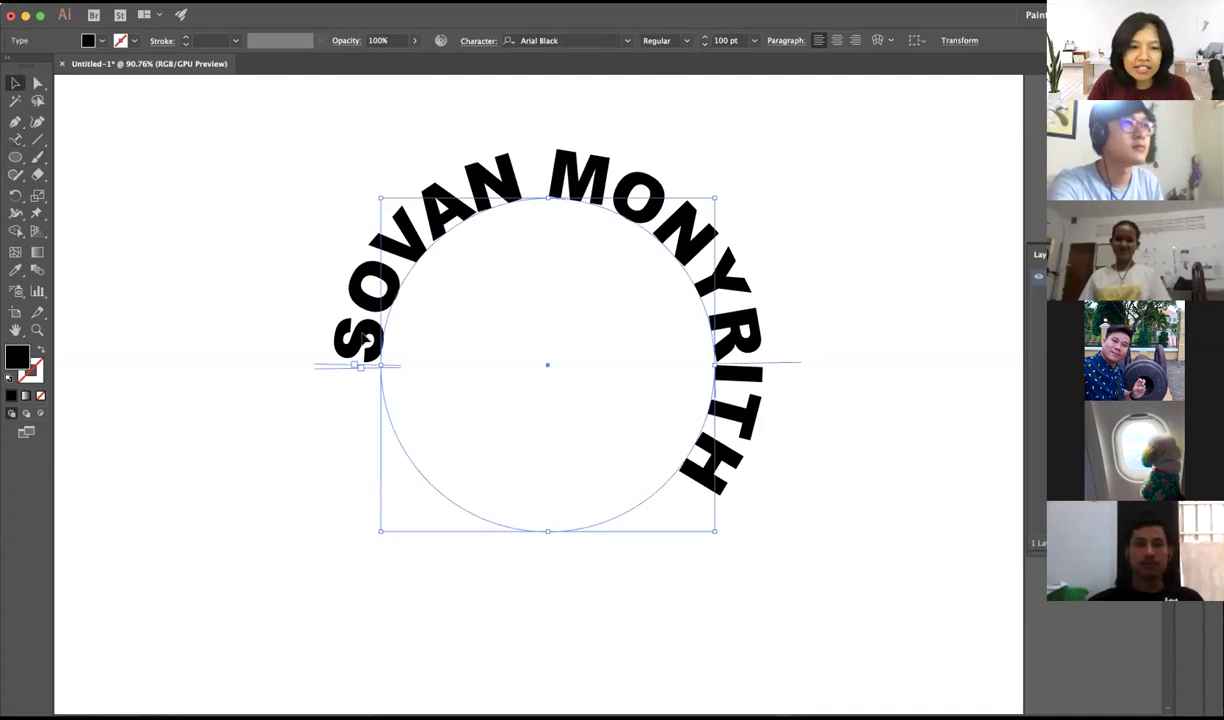
- Reduce the arched name's font size from 100 pt to 81 pt
{"action": "left_click", "coordinate": [730, 40]}
{"action": "key", "text": "Down"}
{"action": "key", "text": "Down"}
{"action": "key", "text": "Down"}
{"action": "key", "text": "Down"}
{"action": "key", "text": "Down"}
{"action": "key", "text": "Down"}
{"action": "key", "text": "Down"}
{"action": "key", "text": "Down"}
{"action": "key", "text": "Down"}
{"action": "key", "text": "Down"}
{"action": "key", "text": "Down"}
{"action": "key", "text": "Down"}
{"action": "key", "text": "Down"}
{"action": "key", "text": "Down"}
{"action": "key", "text": "Down"}
{"action": "key", "text": "Down"}
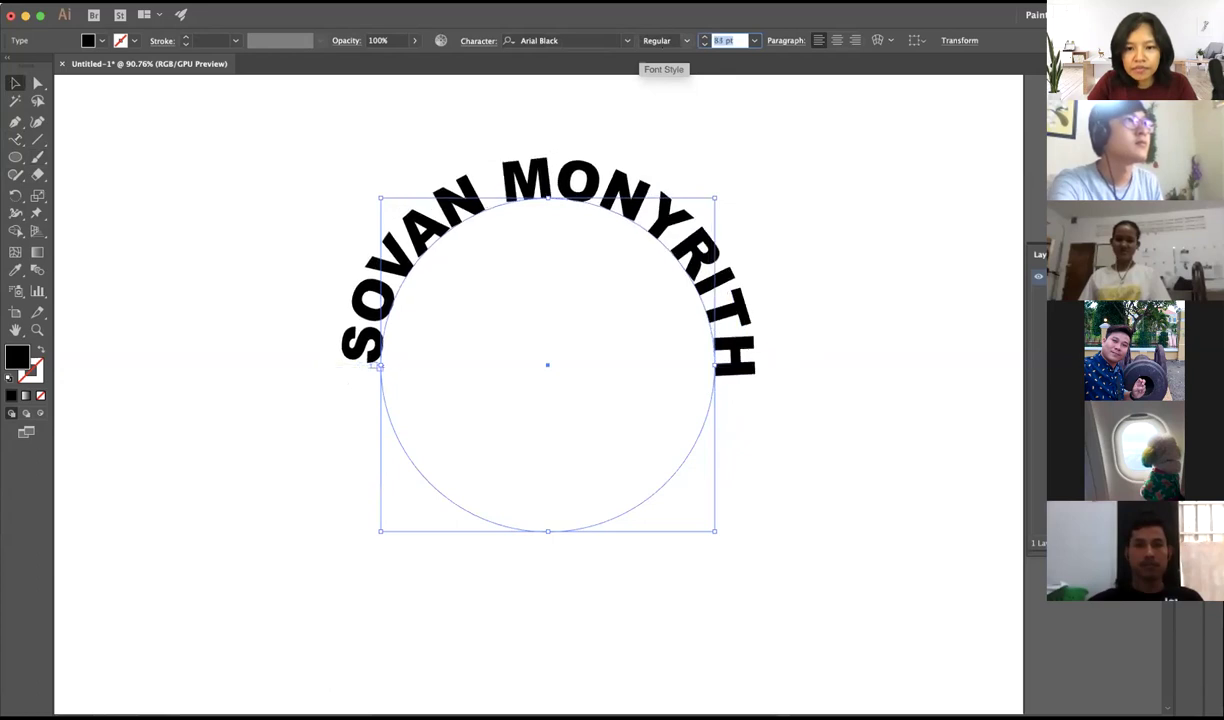
{"action": "key", "text": "Down"}
{"action": "key", "text": "Down"}
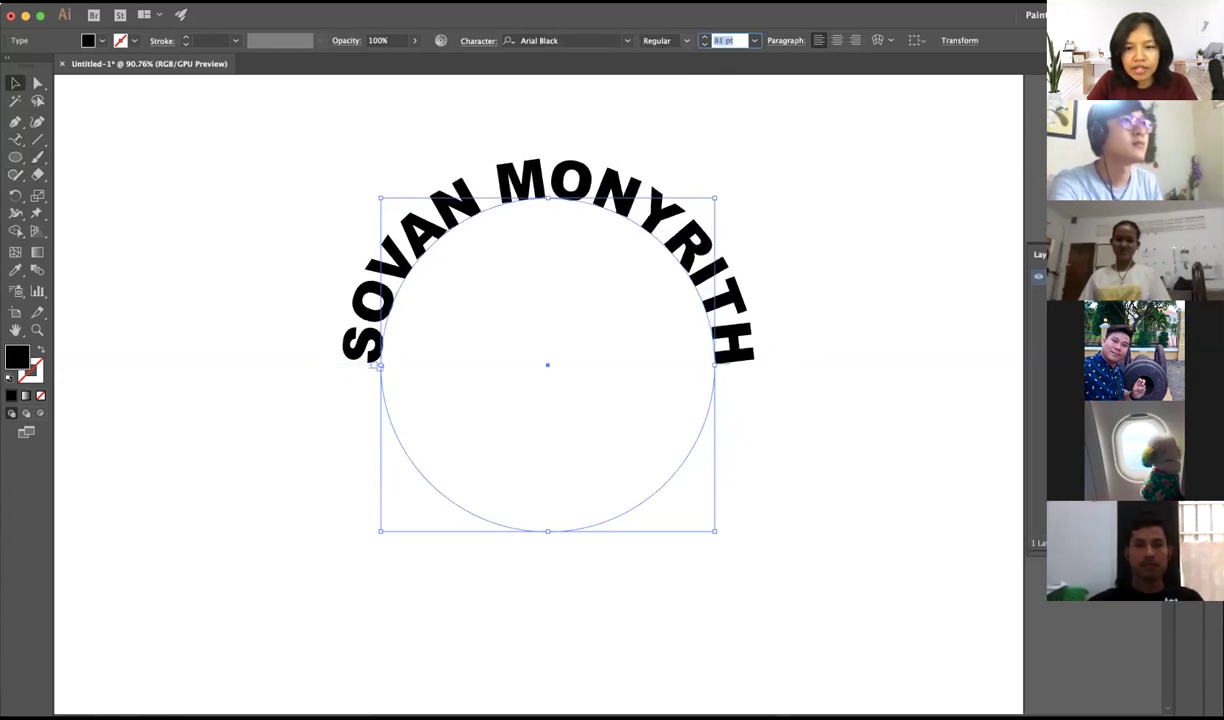
{"action": "key", "text": "Down"}
{"action": "key", "text": "Up"}
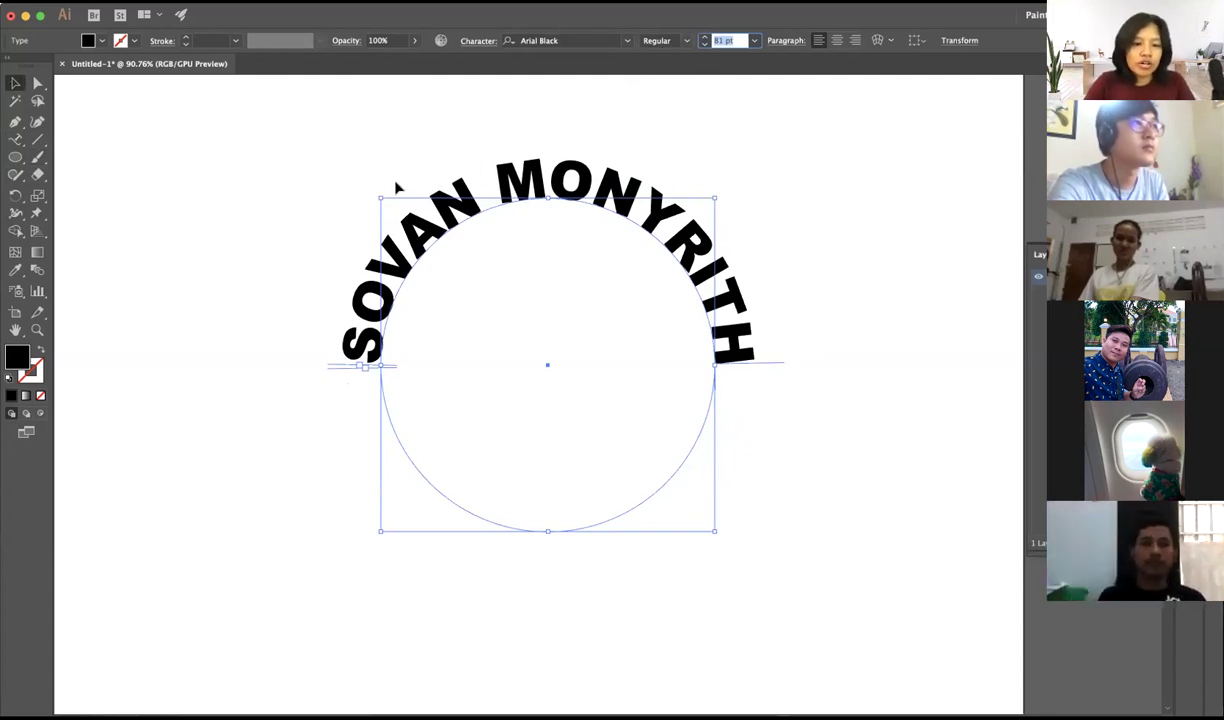
- Change the arched name's font from Arial Black to Impact
{"action": "left_click", "coordinate": [628, 41]}
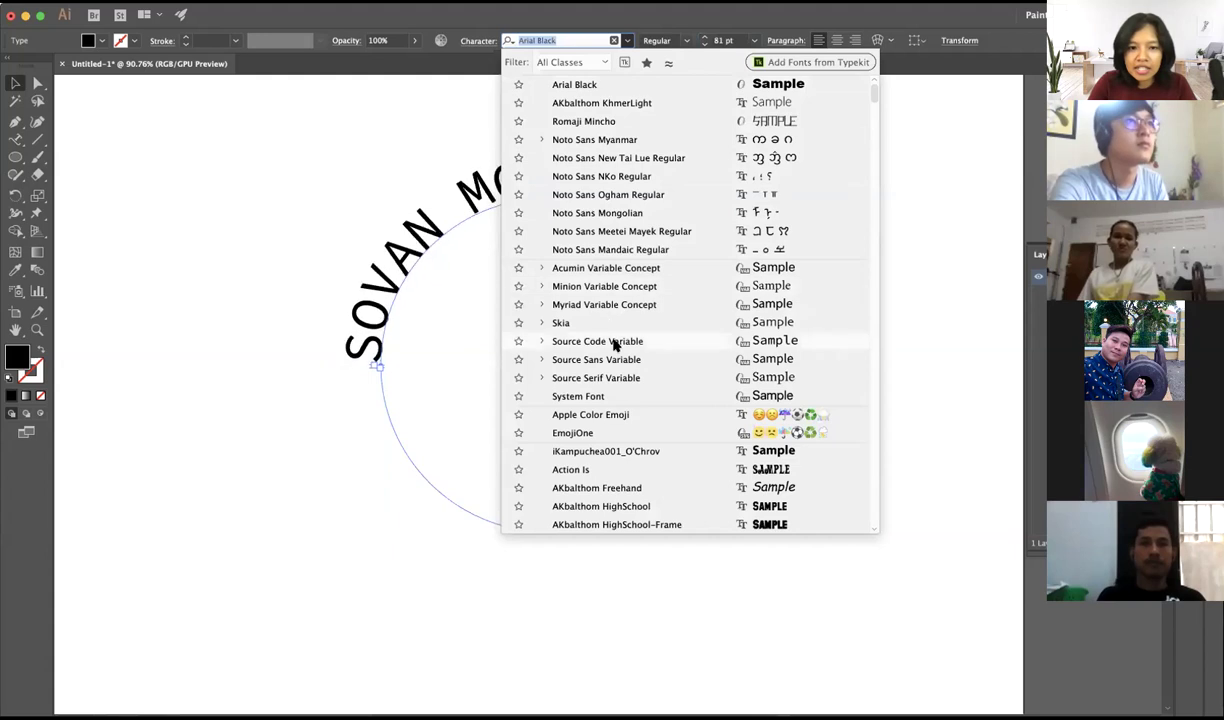
{"action": "scroll", "coordinate": [617, 428], "scroll_direction": "down", "scroll_amount": 3}
{"action": "scroll", "coordinate": [620, 460], "scroll_direction": "down", "scroll_amount": 2}
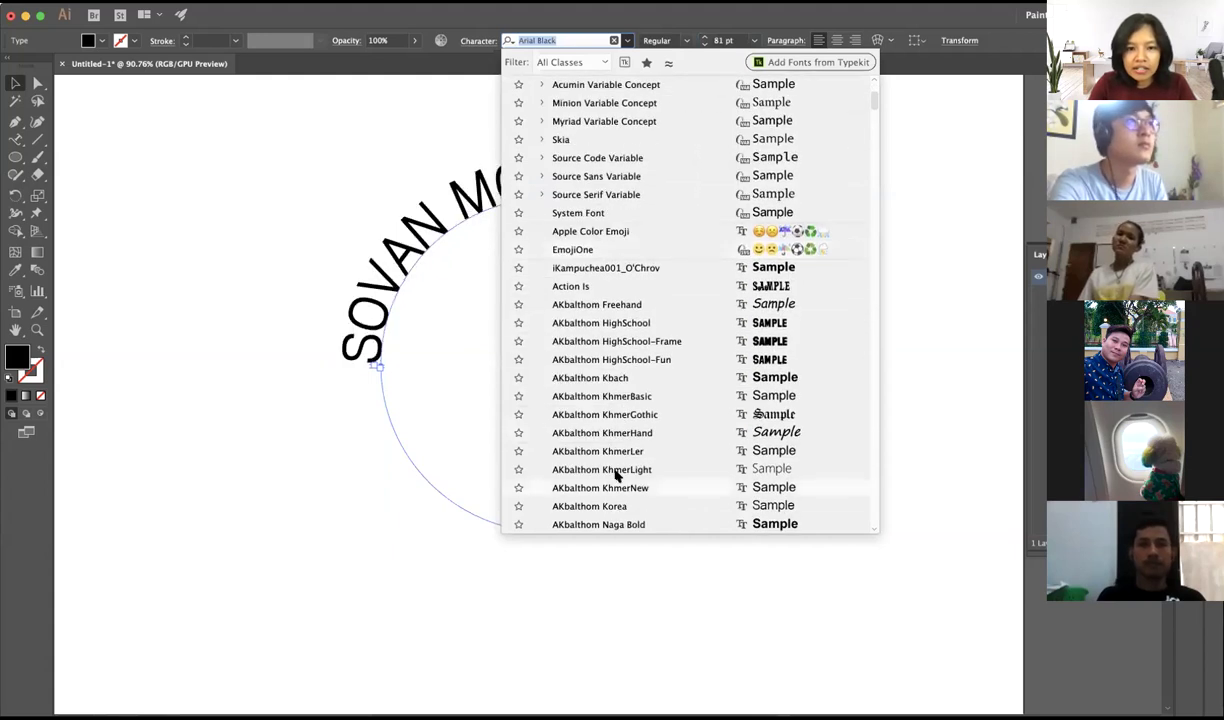
{"action": "scroll", "coordinate": [640, 440], "scroll_direction": "up", "scroll_amount": 3}
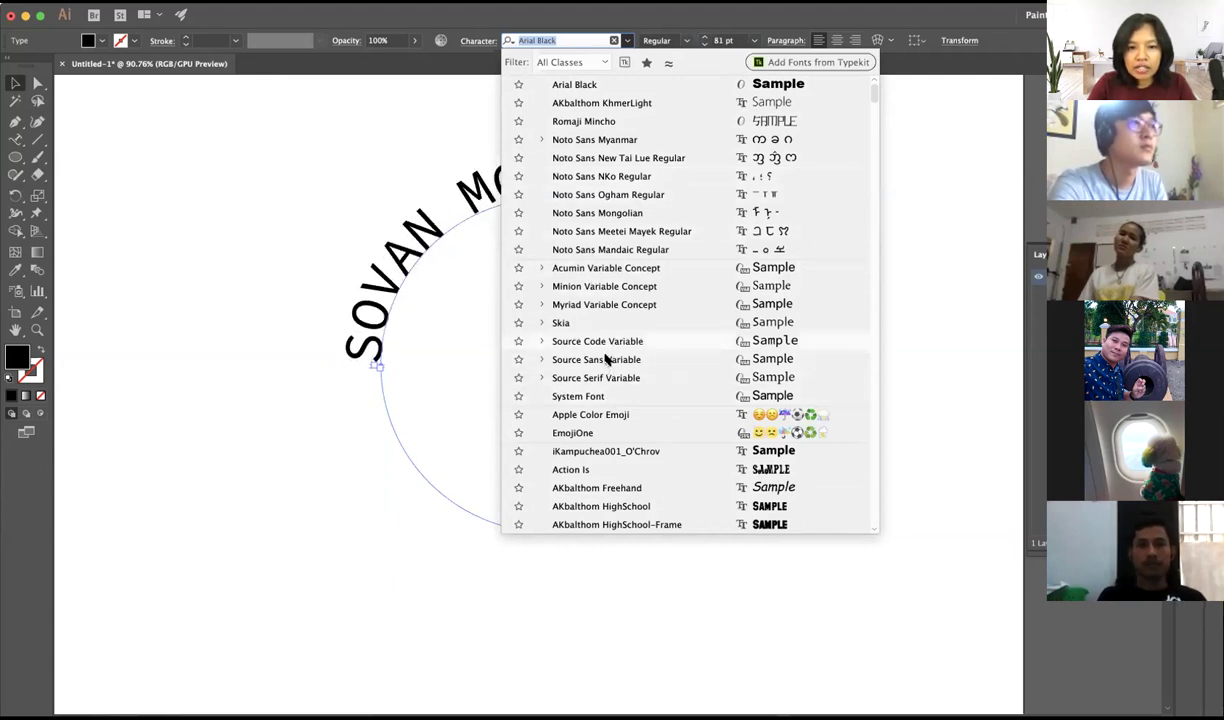
{"action": "scroll", "coordinate": [610, 365], "scroll_direction": "down", "scroll_amount": 4}
{"action": "scroll", "coordinate": [680, 360], "scroll_direction": "down", "scroll_amount": 2}
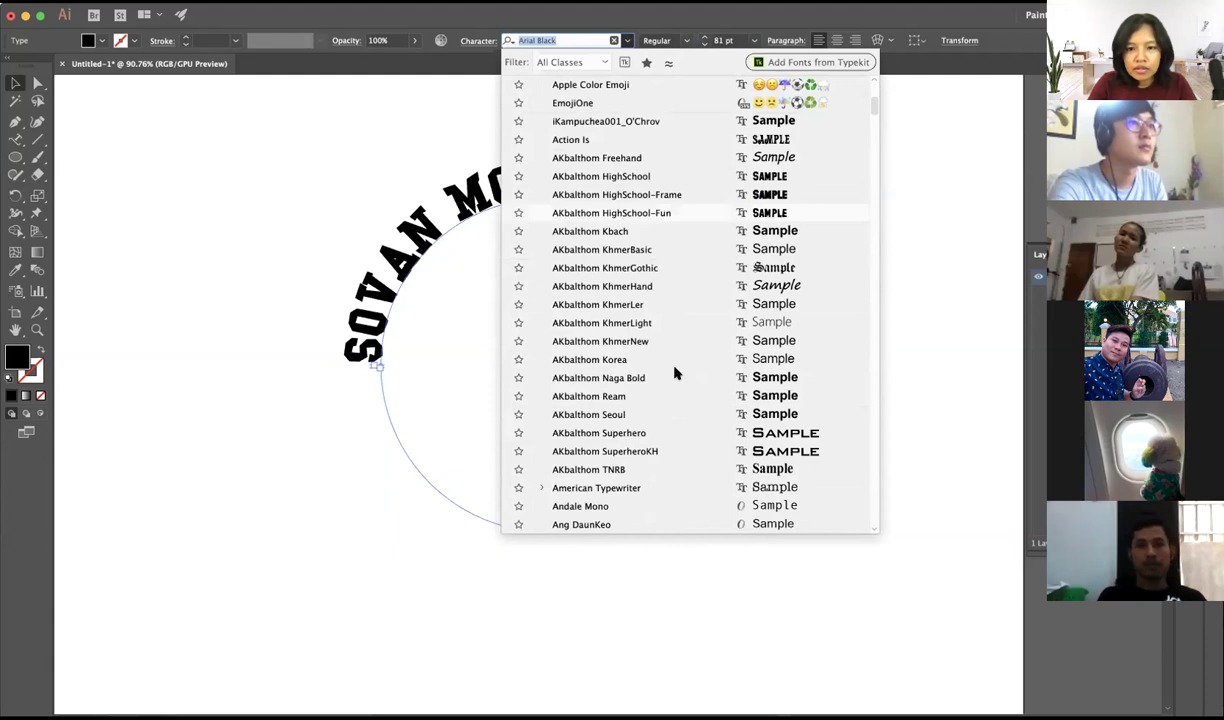
{"action": "scroll", "coordinate": [732, 406], "scroll_direction": "down", "scroll_amount": 3}
{"action": "scroll", "coordinate": [745, 440], "scroll_direction": "down", "scroll_amount": 2}
{"action": "scroll", "coordinate": [758, 472], "scroll_direction": "down", "scroll_amount": 2}
{"action": "scroll", "coordinate": [763, 482], "scroll_direction": "down", "scroll_amount": 2}
{"action": "scroll", "coordinate": [766, 440], "scroll_direction": "down", "scroll_amount": 1}
{"action": "scroll", "coordinate": [705, 369], "scroll_direction": "down", "scroll_amount": 2}
{"action": "scroll", "coordinate": [680, 404], "scroll_direction": "down", "scroll_amount": 2}
{"action": "scroll", "coordinate": [686, 467], "scroll_direction": "down", "scroll_amount": 1}
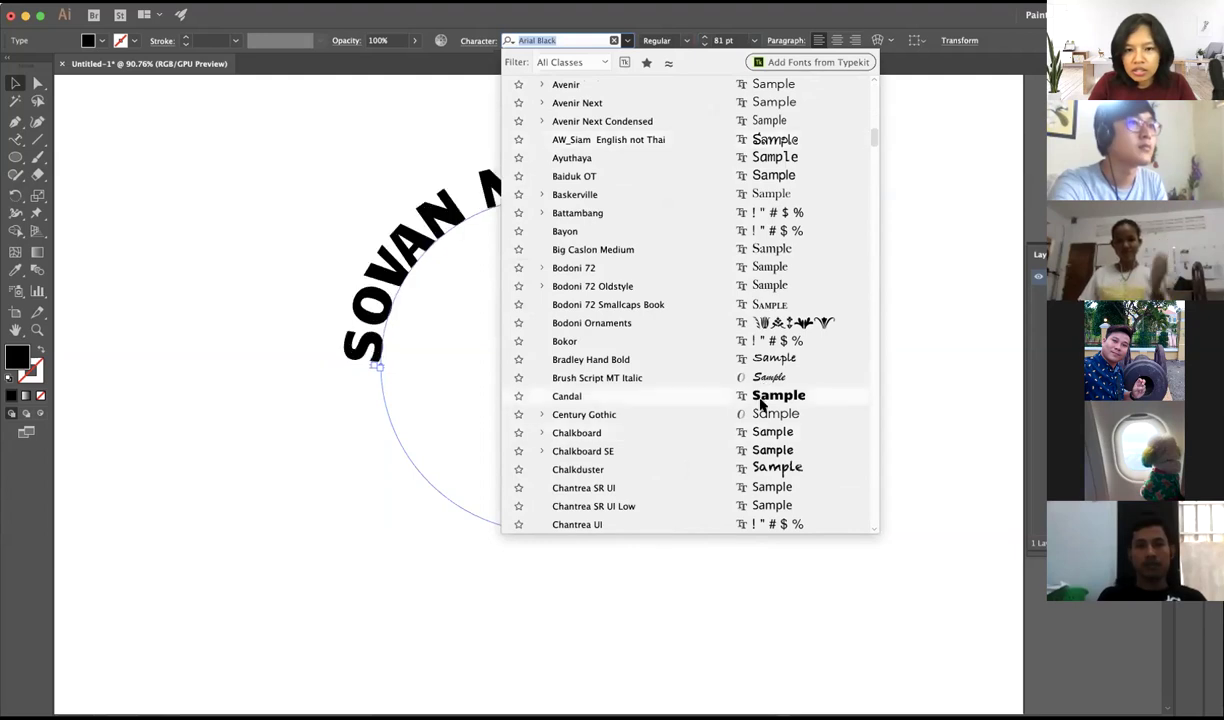
{"action": "scroll", "coordinate": [762, 400], "scroll_direction": "down", "scroll_amount": 2}
{"action": "scroll", "coordinate": [743, 415], "scroll_direction": "down", "scroll_amount": 5}
{"action": "scroll", "coordinate": [743, 415], "scroll_direction": "down", "scroll_amount": 4}
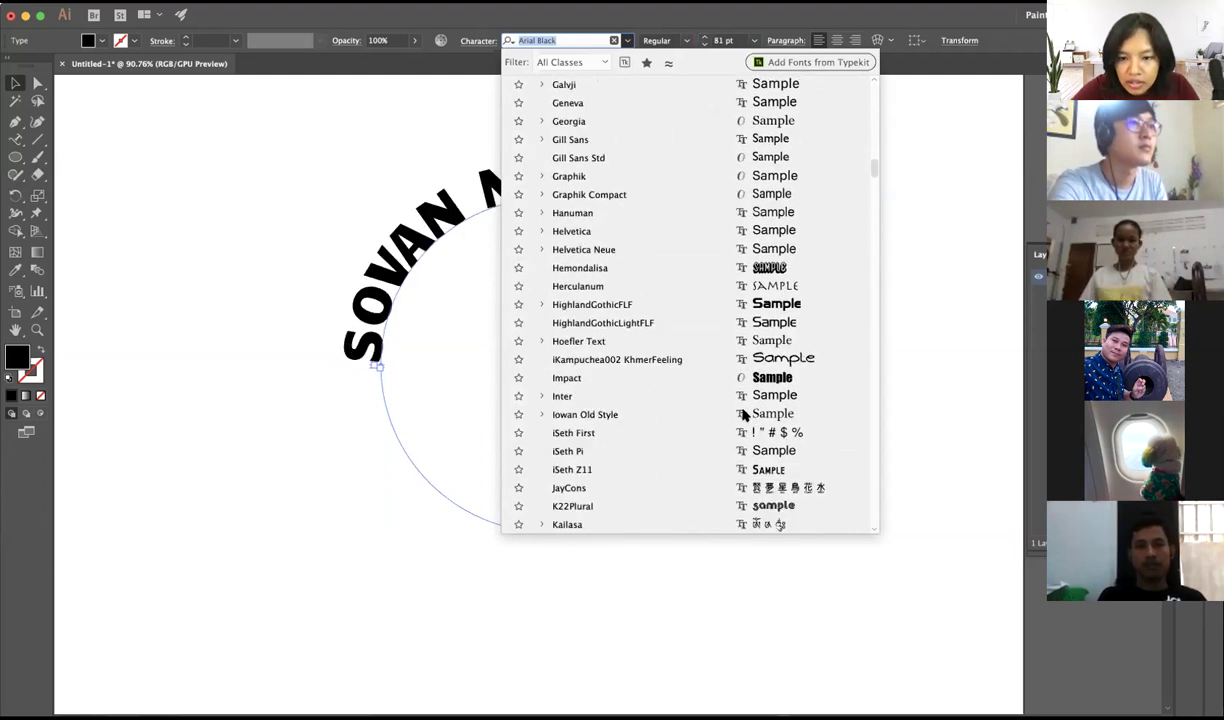
{"action": "scroll", "coordinate": [743, 415], "scroll_direction": "down", "scroll_amount": 2}
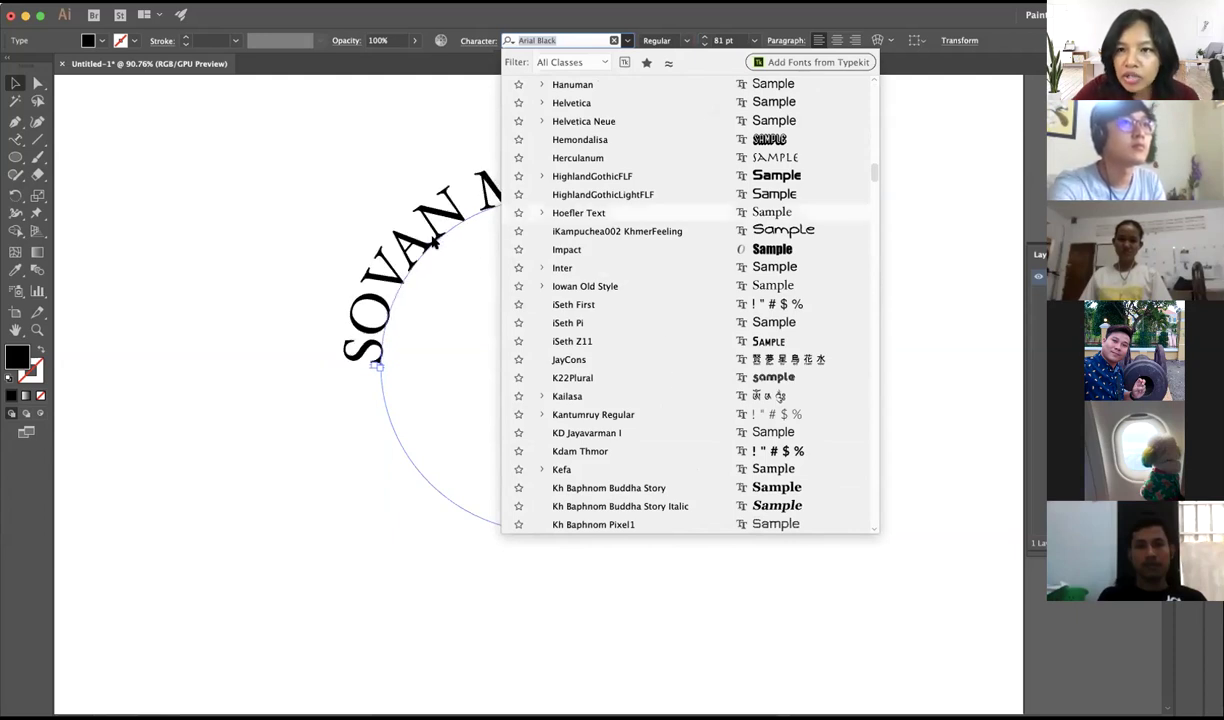
{"action": "left_click", "coordinate": [600, 249]}
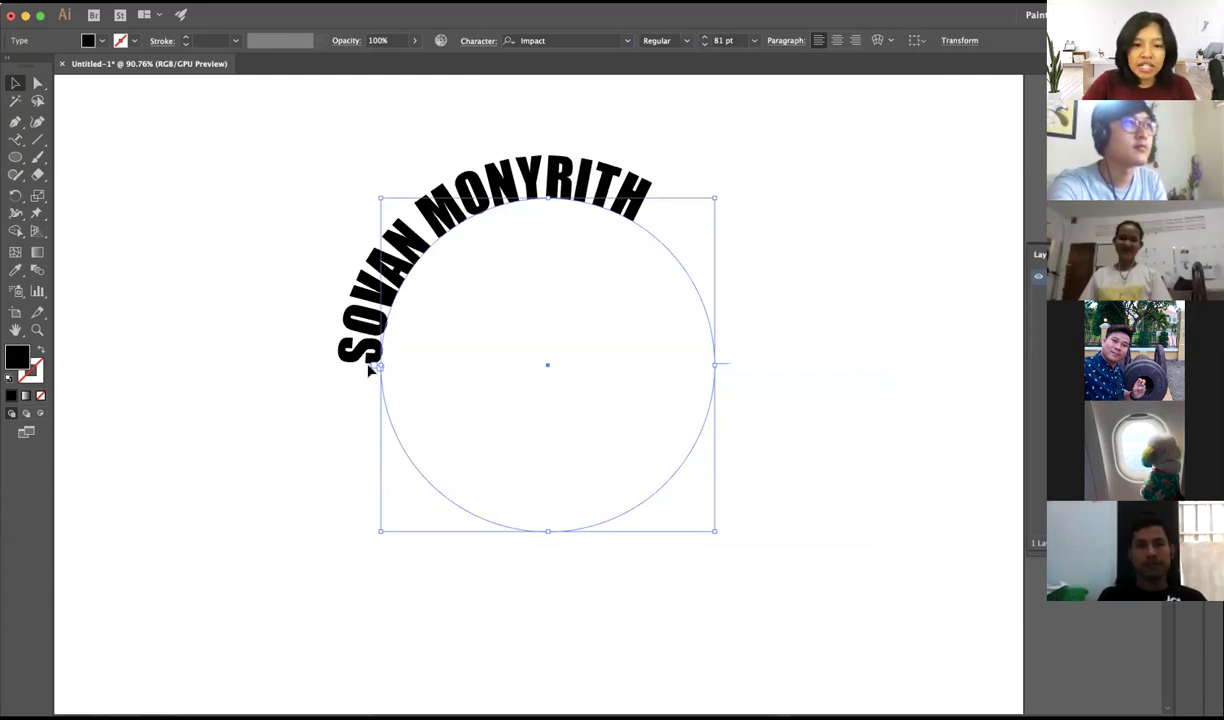
- Reselect the name and drag its path brackets, shifting its start and briefly flipping it inside
{"action": "left_click", "coordinate": [314, 216]}
{"action": "left_click", "coordinate": [383, 366]}
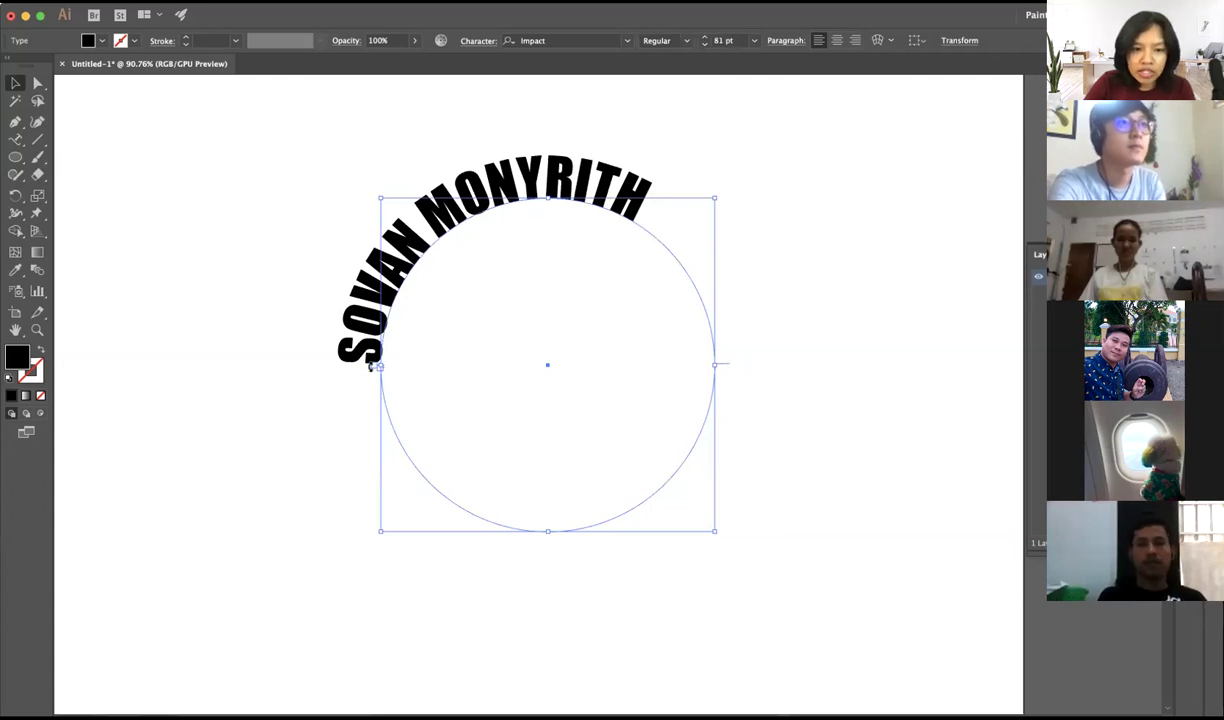
{"action": "mouse_move", "coordinate": [371, 370]}
{"action": "left_mouse_down"}
{"action": "mouse_move", "coordinate": [264, 345]}
{"action": "mouse_move", "coordinate": [331, 384]}
{"action": "left_mouse_up"}
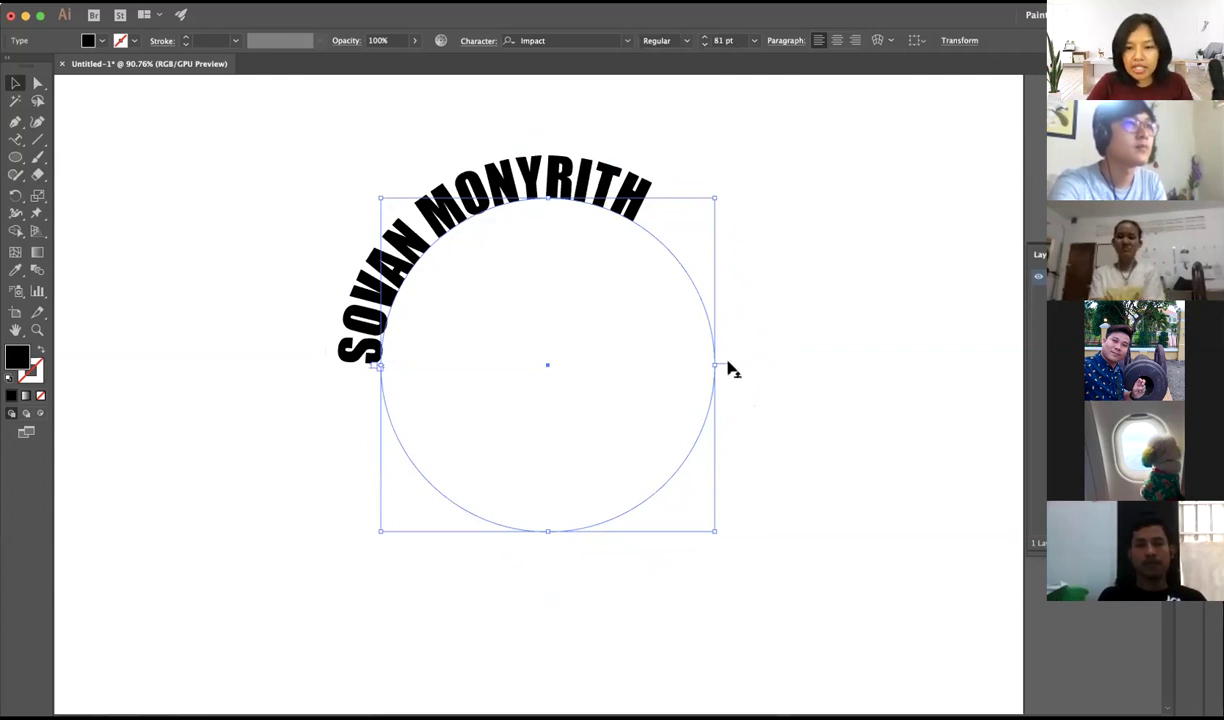
{"action": "mouse_move", "coordinate": [729, 369]}
{"action": "left_mouse_down"}
{"action": "mouse_move", "coordinate": [735, 432]}
{"action": "mouse_move", "coordinate": [688, 359]}
{"action": "left_mouse_up"}
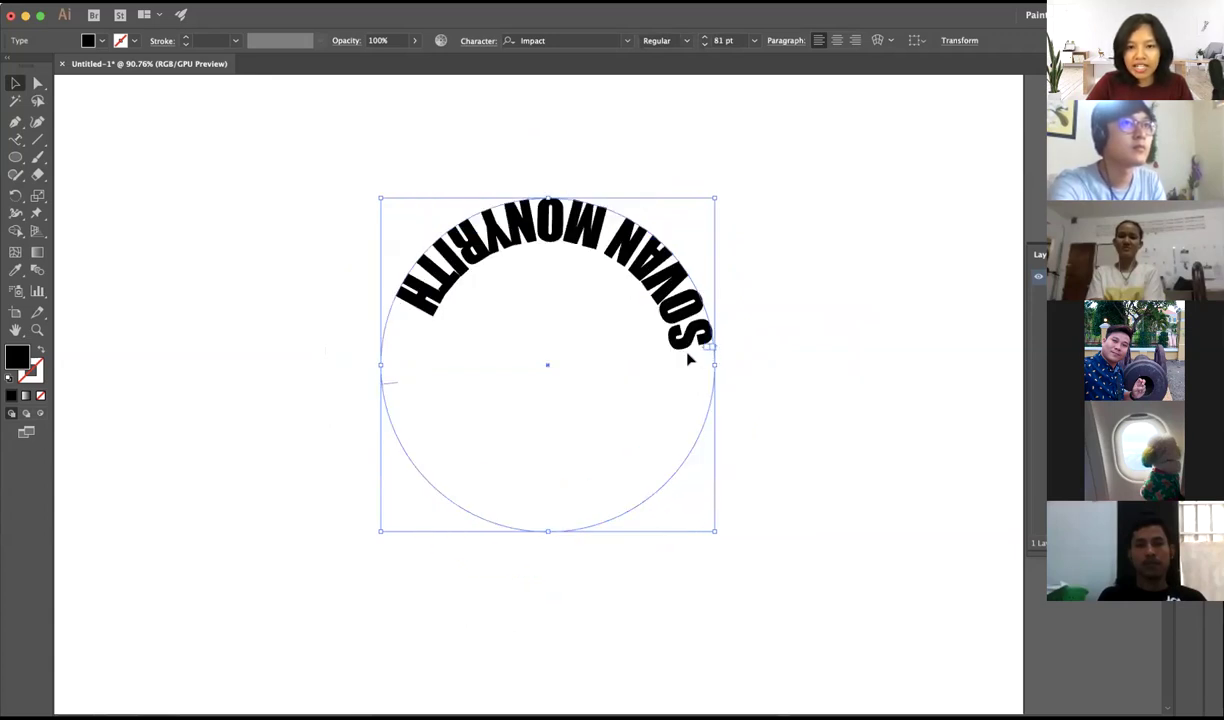
- Drag the name back around the circle's outside toward its upper-left, unflipped
{"action": "left_click", "coordinate": [395, 388]}
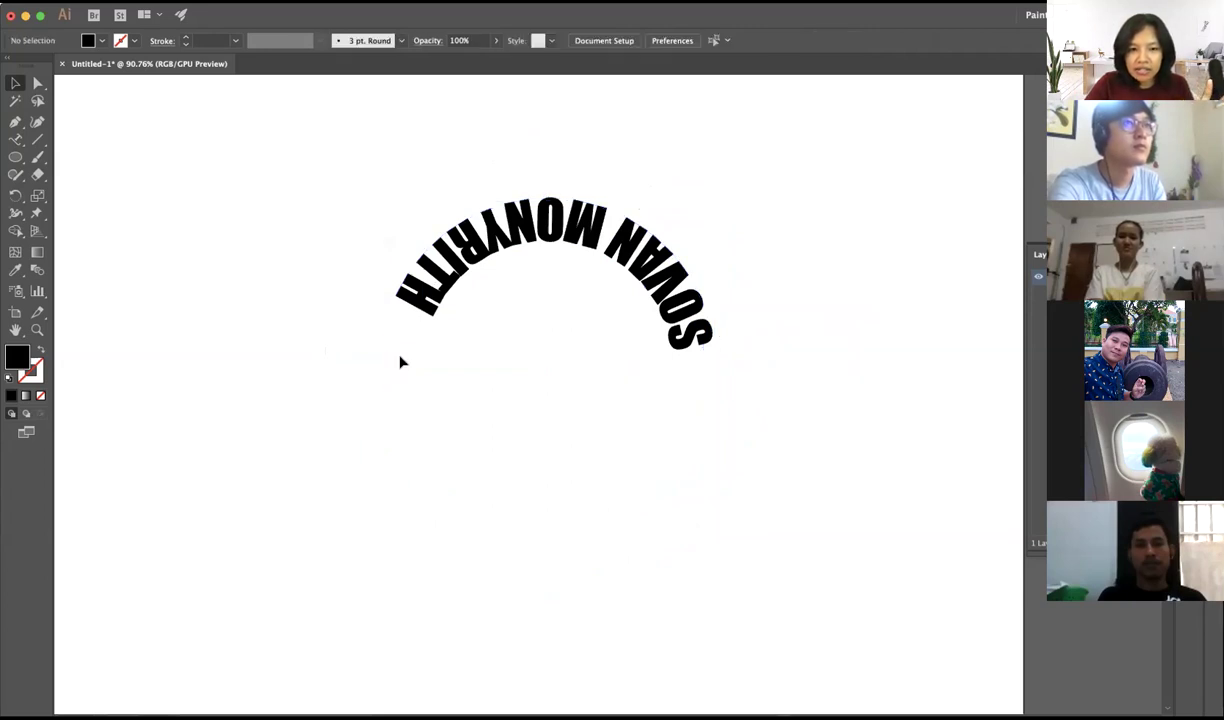
{"action": "left_click", "coordinate": [384, 352]}
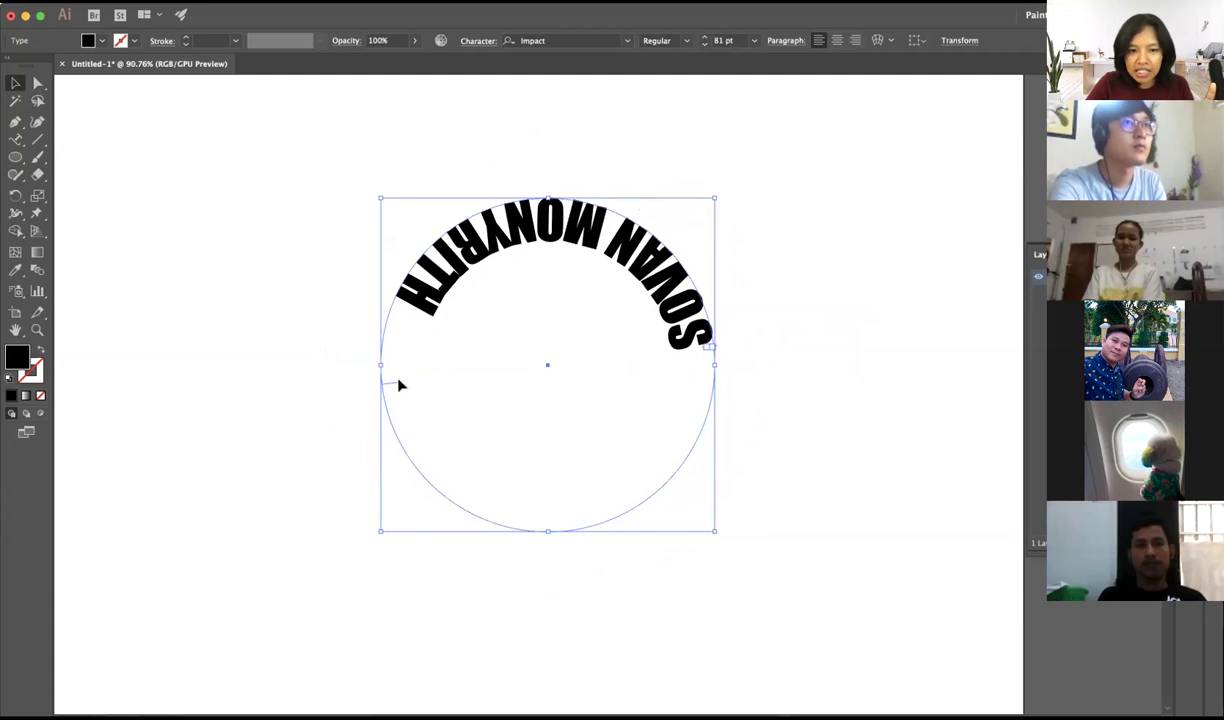
{"action": "mouse_move", "coordinate": [393, 386]}
{"action": "left_mouse_down"}
{"action": "mouse_move", "coordinate": [369, 394]}
{"action": "mouse_move", "coordinate": [760, 477]}
{"action": "left_mouse_up"}
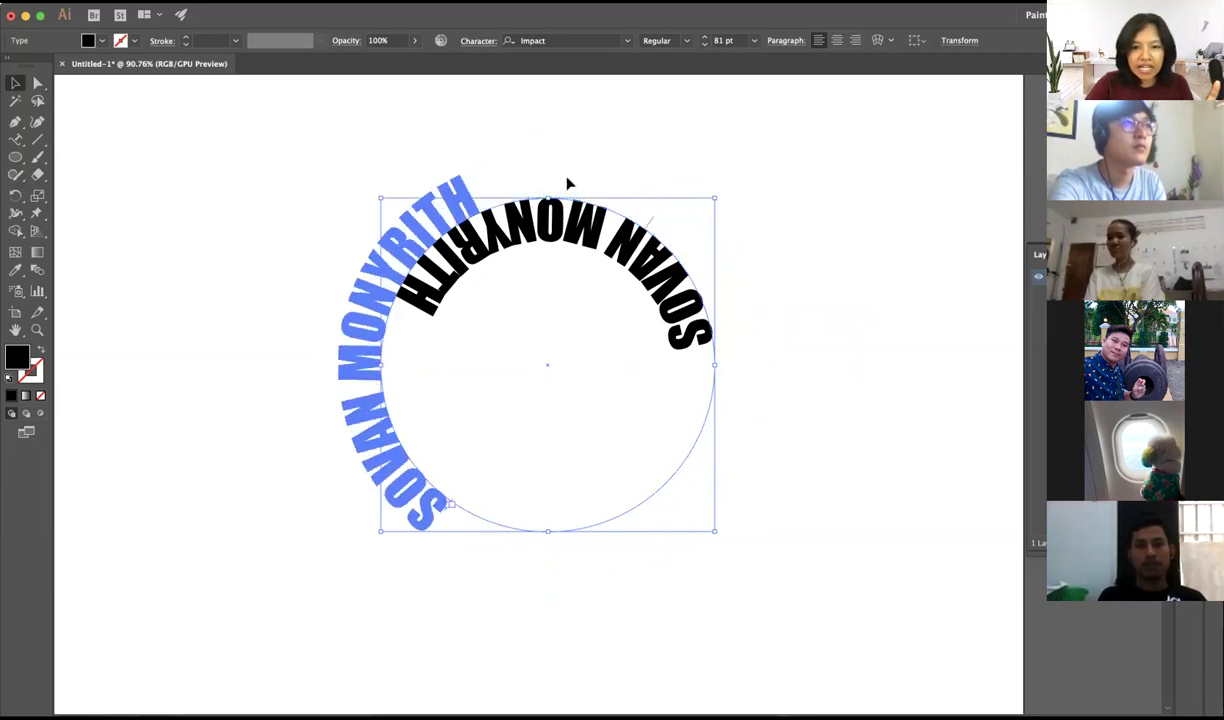
{"action": "mouse_move", "coordinate": [760, 477]}
{"action": "left_mouse_down"}
{"action": "mouse_move", "coordinate": [443, 416]}
{"action": "mouse_move", "coordinate": [535, 195]}
{"action": "left_mouse_up"}
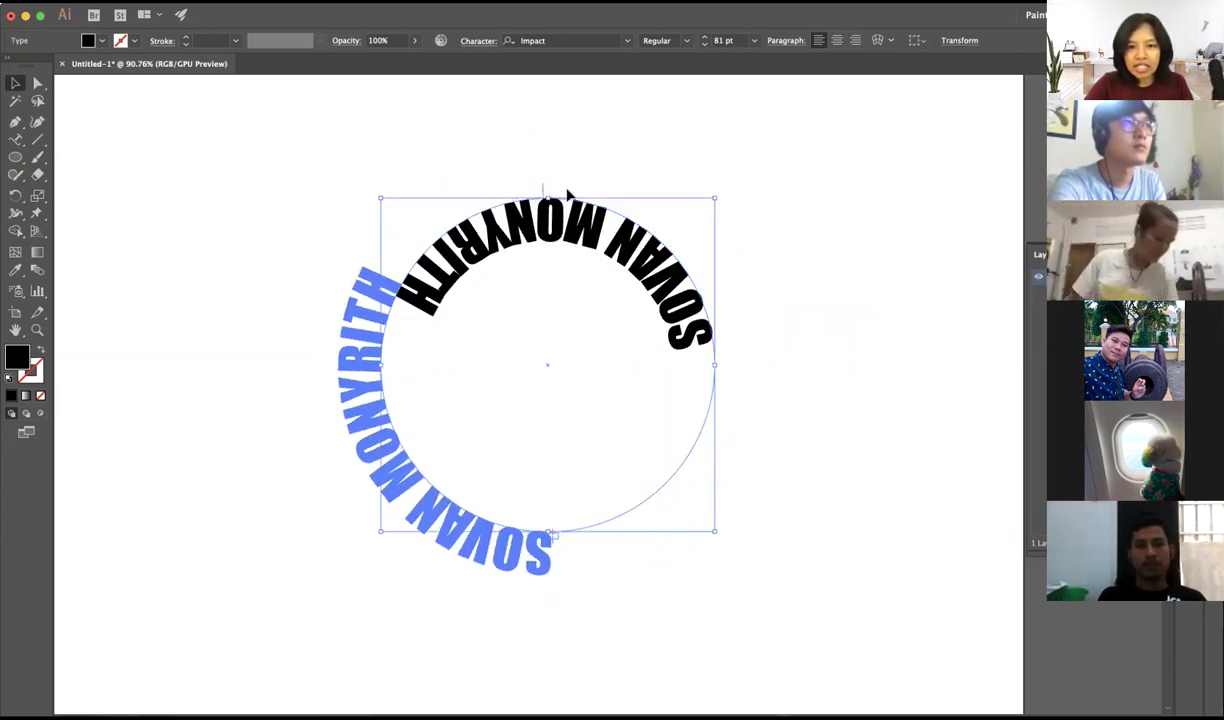
{"action": "mouse_move", "coordinate": [535, 195]}
{"action": "left_mouse_down"}
{"action": "mouse_move", "coordinate": [628, 196]}
{"action": "mouse_move", "coordinate": [683, 235]}
{"action": "mouse_move", "coordinate": [689, 354]}
{"action": "mouse_move", "coordinate": [689, 238]}
{"action": "mouse_move", "coordinate": [719, 224]}
{"action": "mouse_move", "coordinate": [751, 265]}
{"action": "mouse_move", "coordinate": [787, 374]}
{"action": "mouse_move", "coordinate": [792, 363]}
{"action": "mouse_move", "coordinate": [787, 384]}
{"action": "mouse_move", "coordinate": [788, 371]}
{"action": "left_mouse_up"}
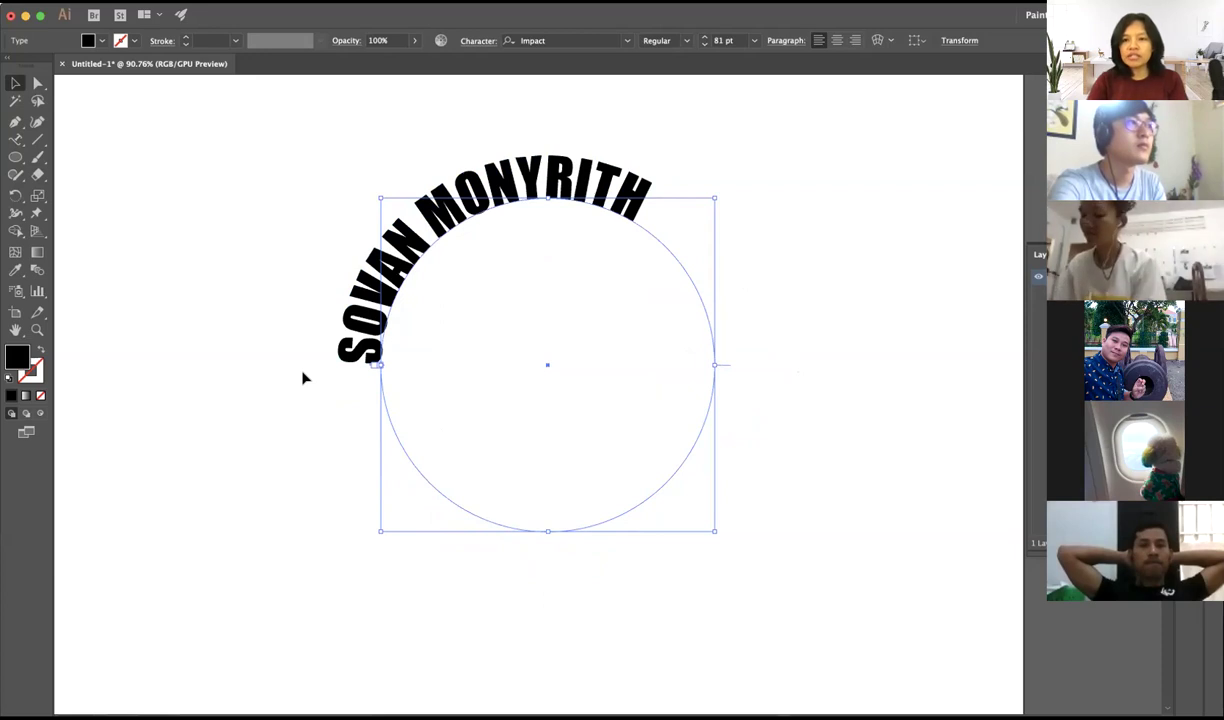
{"action": "left_click_drag", "start_coordinate": [280, 131], "coordinate": [845, 525]}
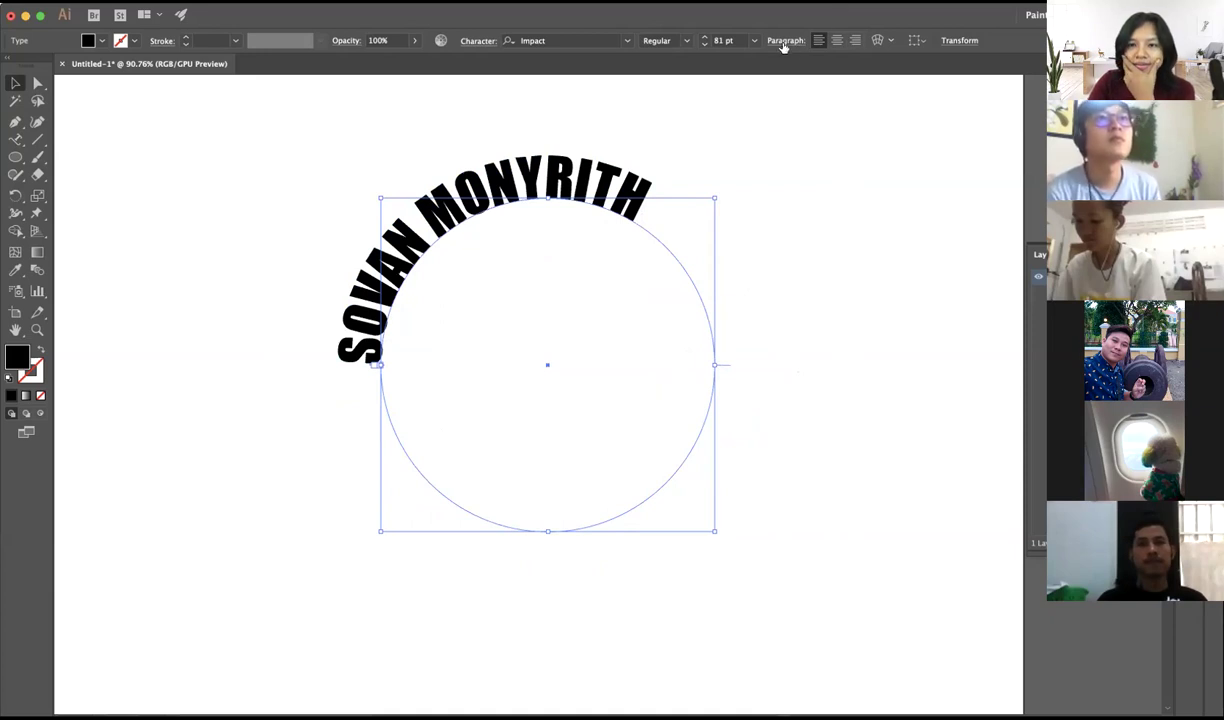
- Center-align the name and slide it so it arches evenly over the circle's top
{"action": "left_click", "coordinate": [837, 41]}
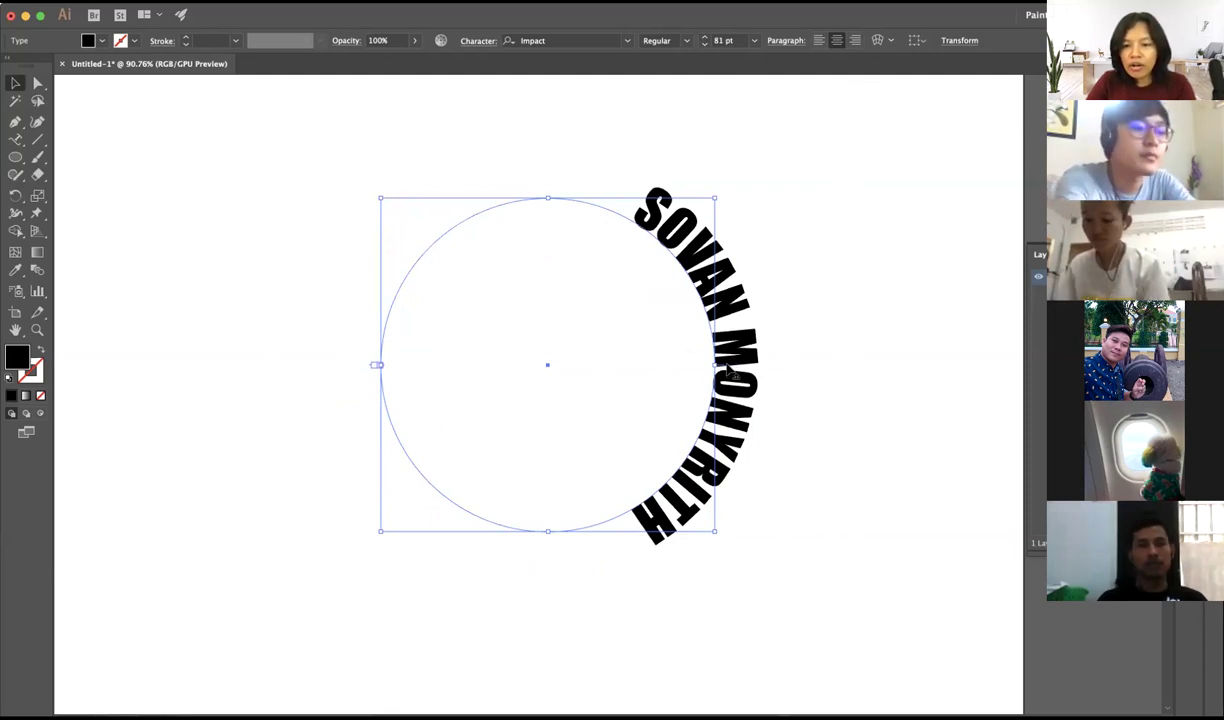
{"action": "left_click_drag", "start_coordinate": [735, 355], "coordinate": [532, 178]}
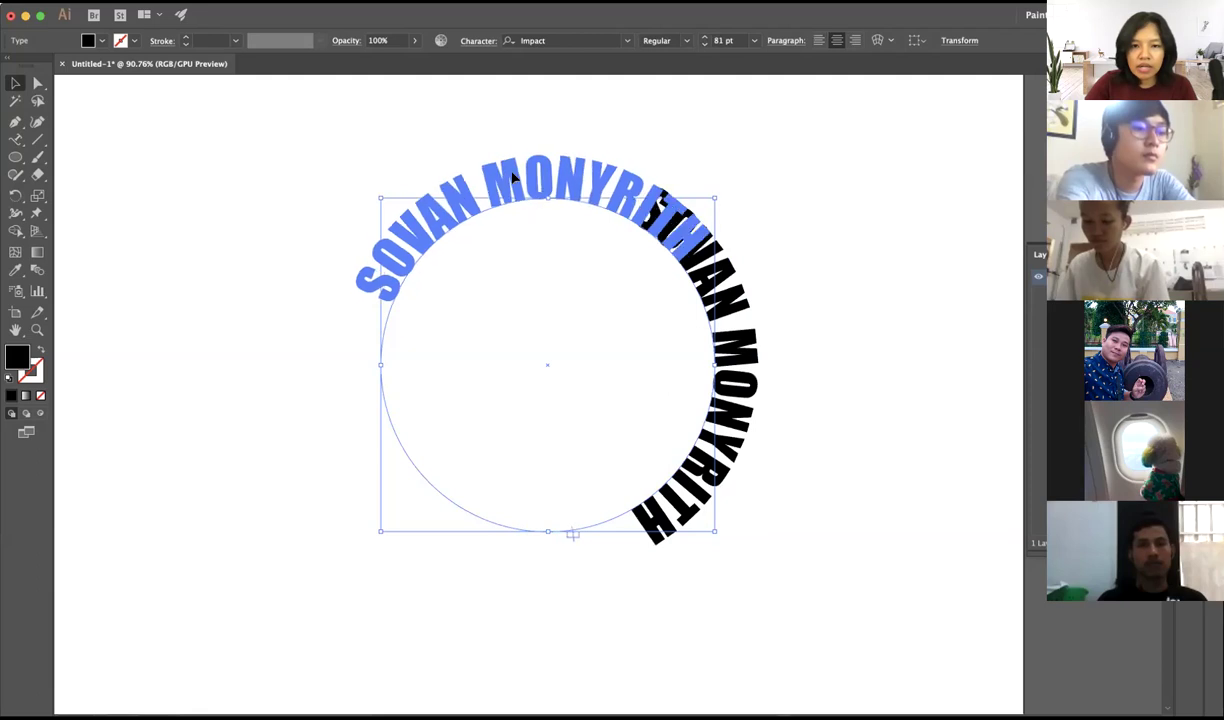
{"action": "left_click_drag", "start_coordinate": [532, 178], "coordinate": [576, 183]}
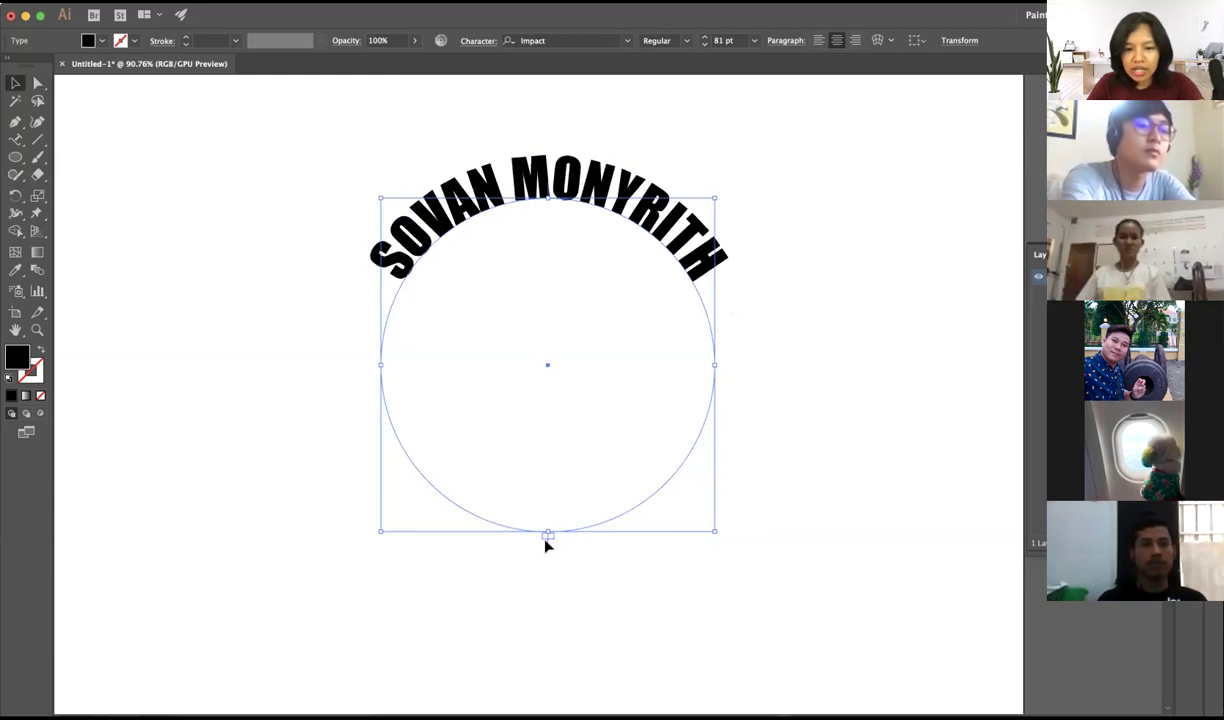
{"action": "left_click_drag", "start_coordinate": [583, 541], "coordinate": [548, 558]}
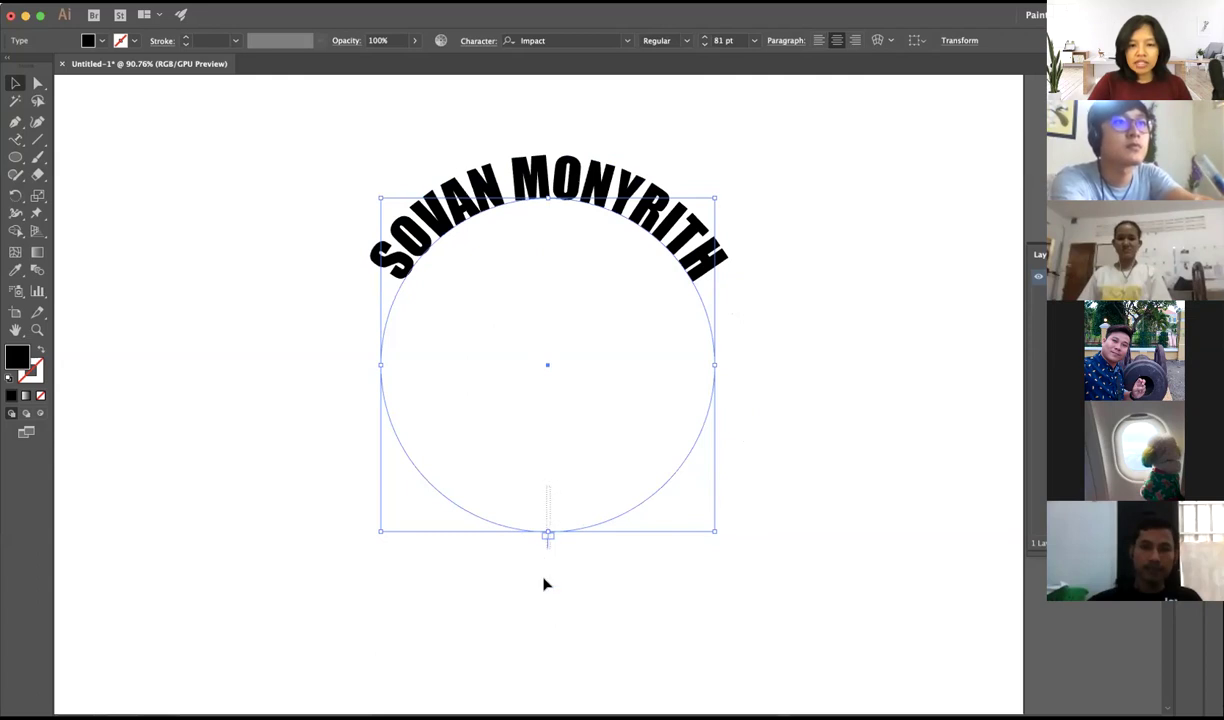
{"action": "left_click_drag", "start_coordinate": [547, 537], "coordinate": [547, 510]}
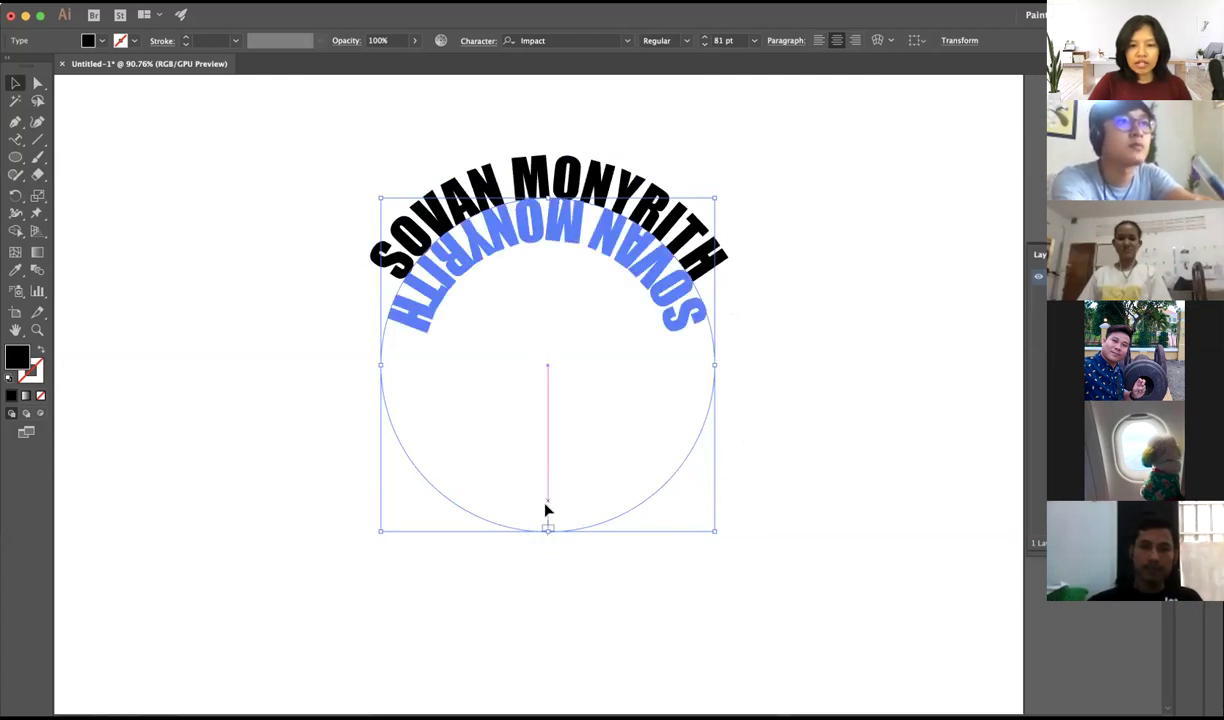
{"action": "mouse_move", "coordinate": [549, 566]}
{"action": "left_mouse_down"}
{"action": "mouse_move", "coordinate": [548, 535]}
{"action": "mouse_move", "coordinate": [549, 555]}
{"action": "mouse_move", "coordinate": [467, 590]}
{"action": "mouse_move", "coordinate": [661, 577]}
{"action": "mouse_move", "coordinate": [473, 595]}
{"action": "mouse_move", "coordinate": [710, 541]}
{"action": "mouse_move", "coordinate": [546, 593]}
{"action": "mouse_move", "coordinate": [574, 598]}
{"action": "mouse_move", "coordinate": [517, 614]}
{"action": "mouse_move", "coordinate": [544, 630]}
{"action": "mouse_move", "coordinate": [519, 625]}
{"action": "mouse_move", "coordinate": [586, 626]}
{"action": "mouse_move", "coordinate": [658, 589]}
{"action": "left_mouse_up"}
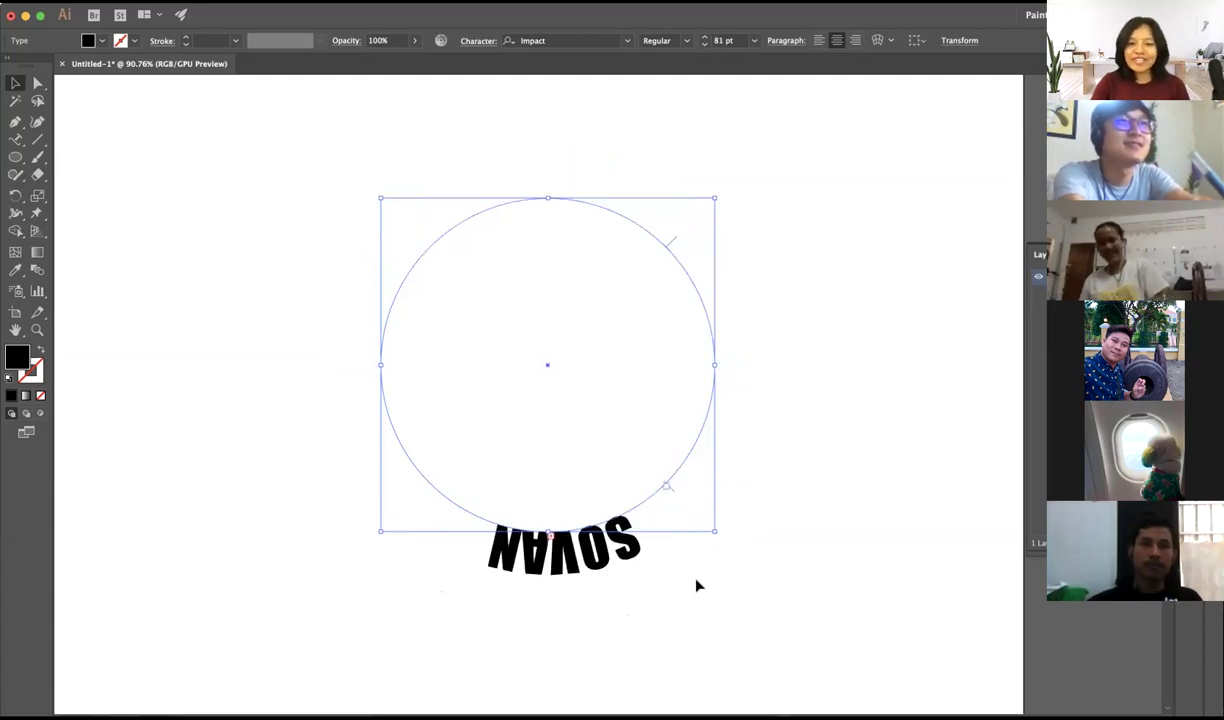
{"action": "key", "text": "ctrl+z"}
{"action": "left_click", "coordinate": [774, 448]}
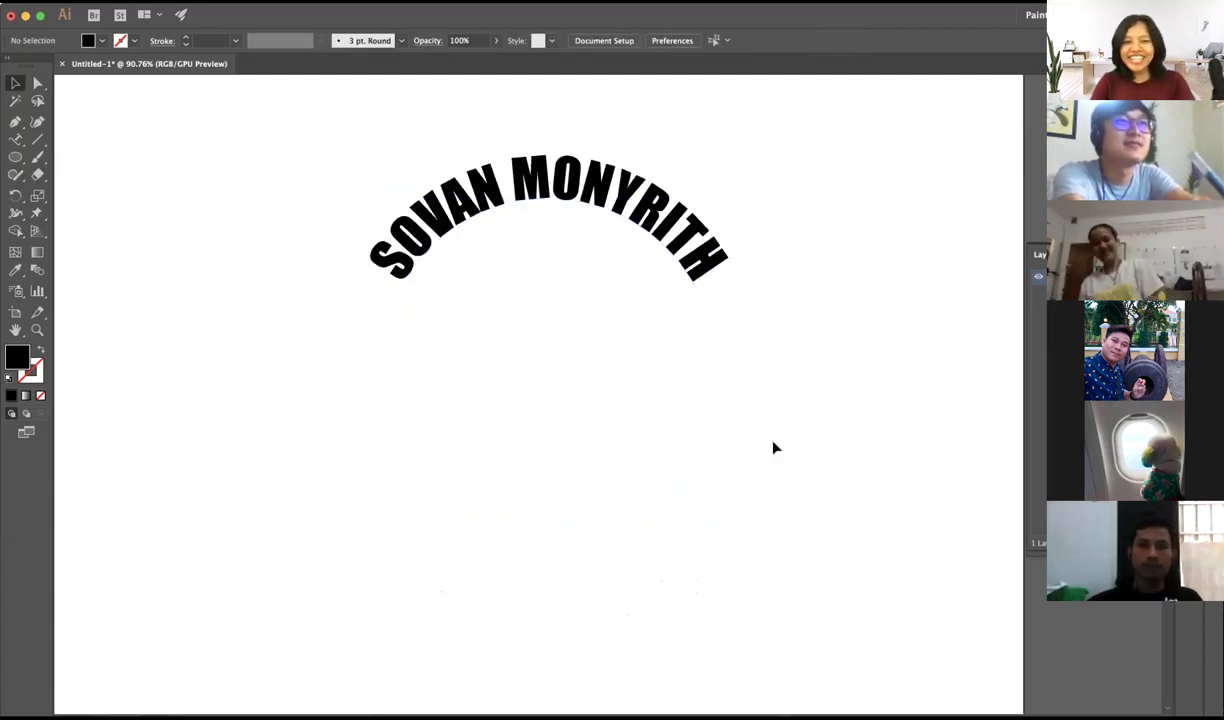
- Select the arched name and its circle, then delete them to clear the artboard
{"action": "left_click_drag", "start_coordinate": [240, 131], "coordinate": [776, 434]}
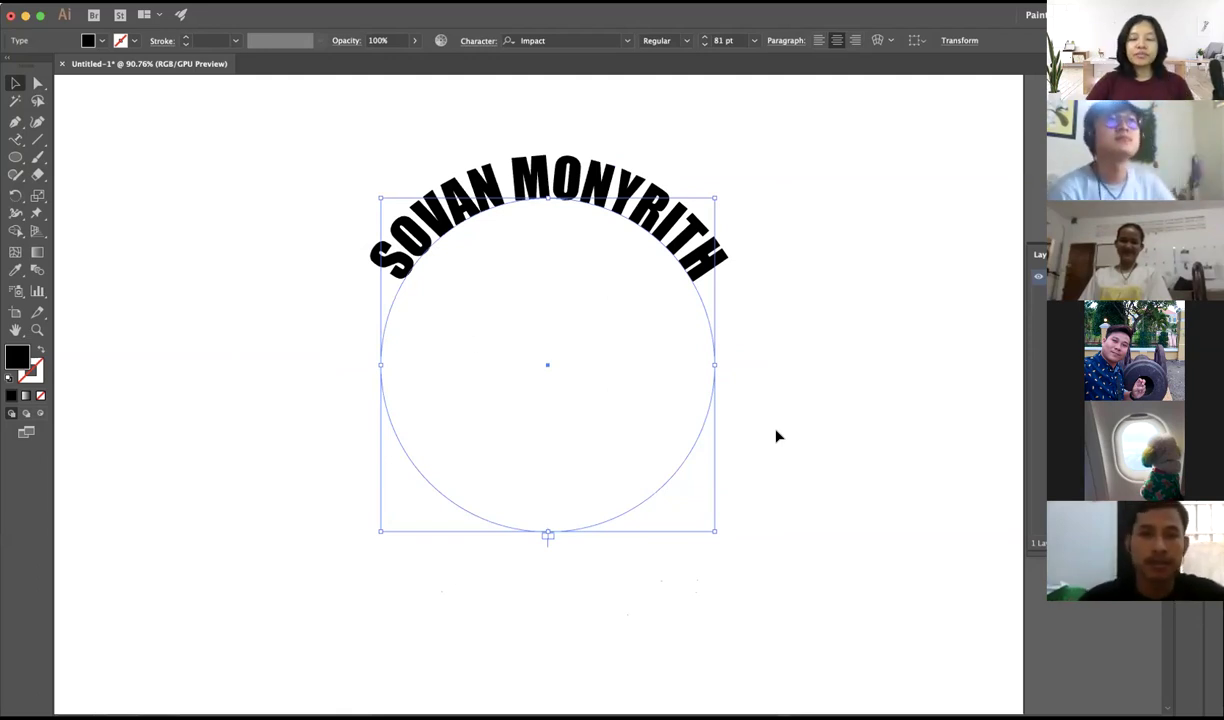
{"action": "left_click", "coordinate": [242, 331]}
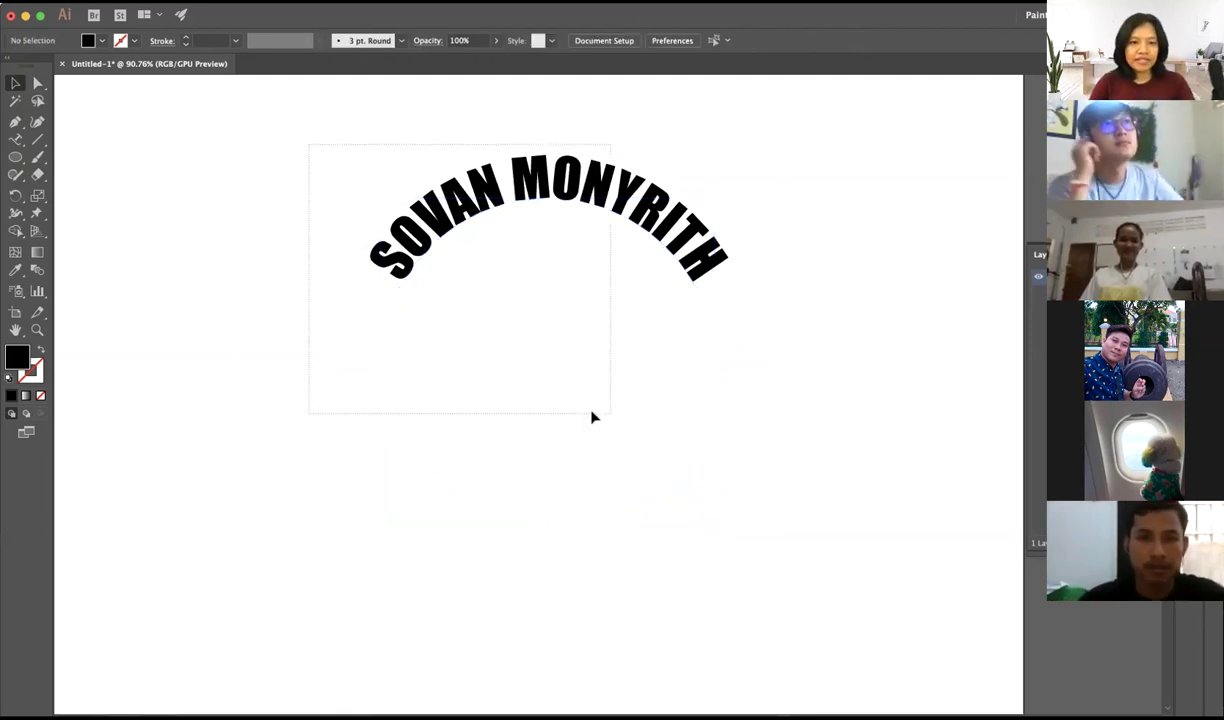
{"action": "left_click_drag", "start_coordinate": [310, 146], "coordinate": [593, 415]}
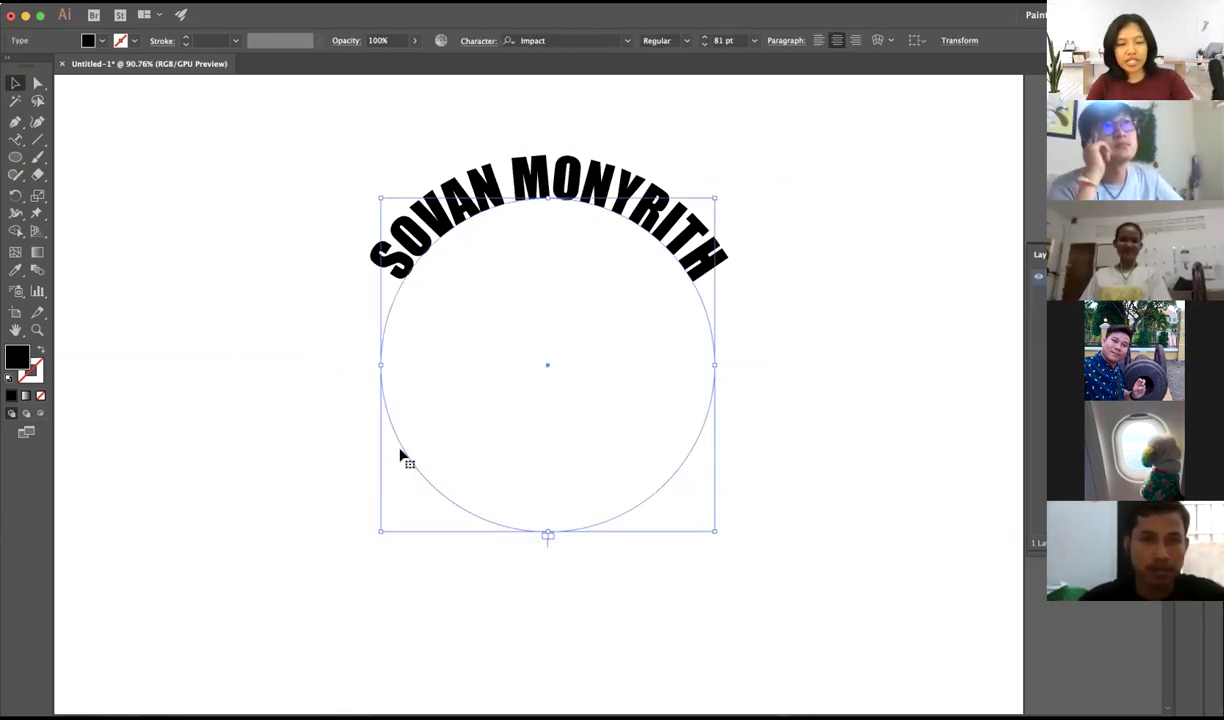
{"action": "left_click", "coordinate": [30, 145]}
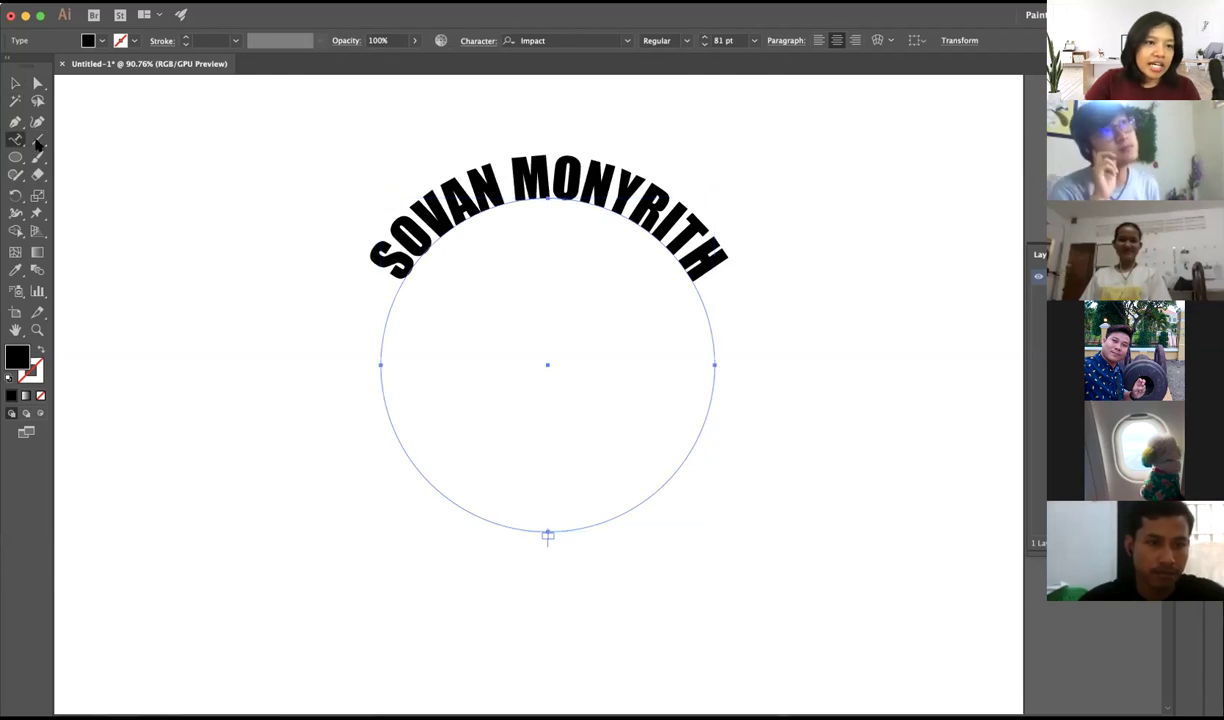
{"action": "left_click", "coordinate": [410, 273]}
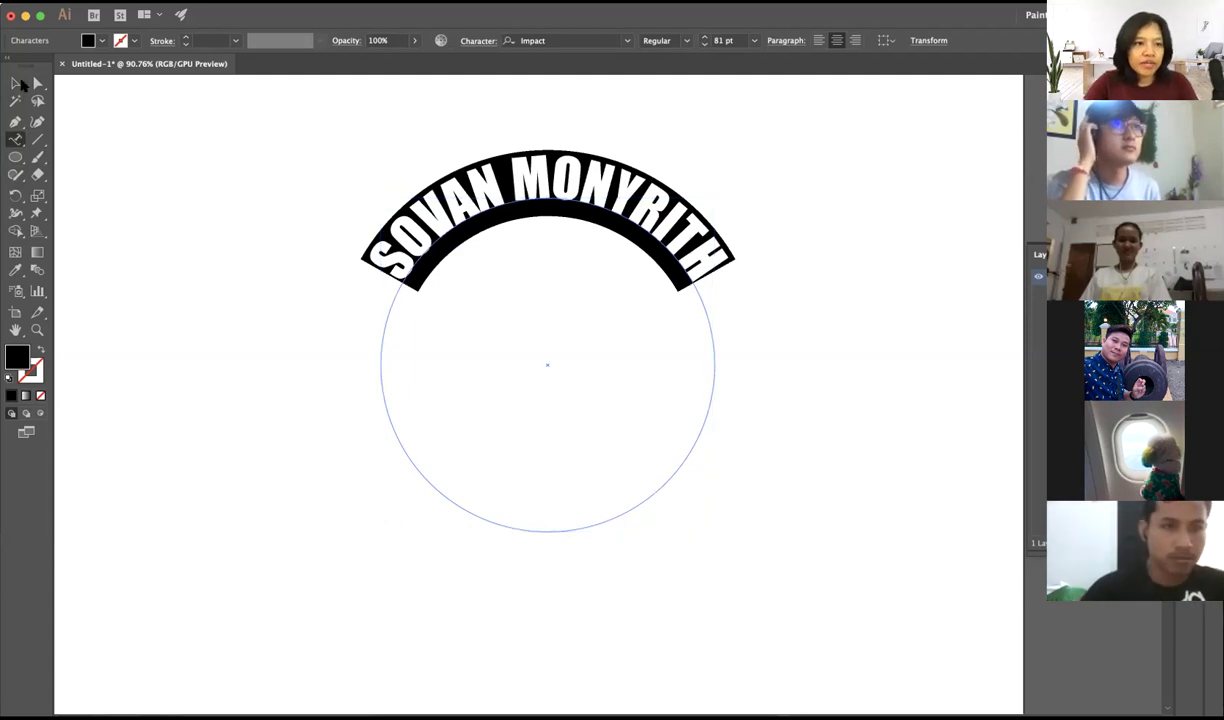
{"action": "left_click", "coordinate": [16, 83]}
{"action": "left_click", "coordinate": [790, 519]}
{"action": "key", "text": "ctrl+a"}
{"action": "key", "text": "Delete"}
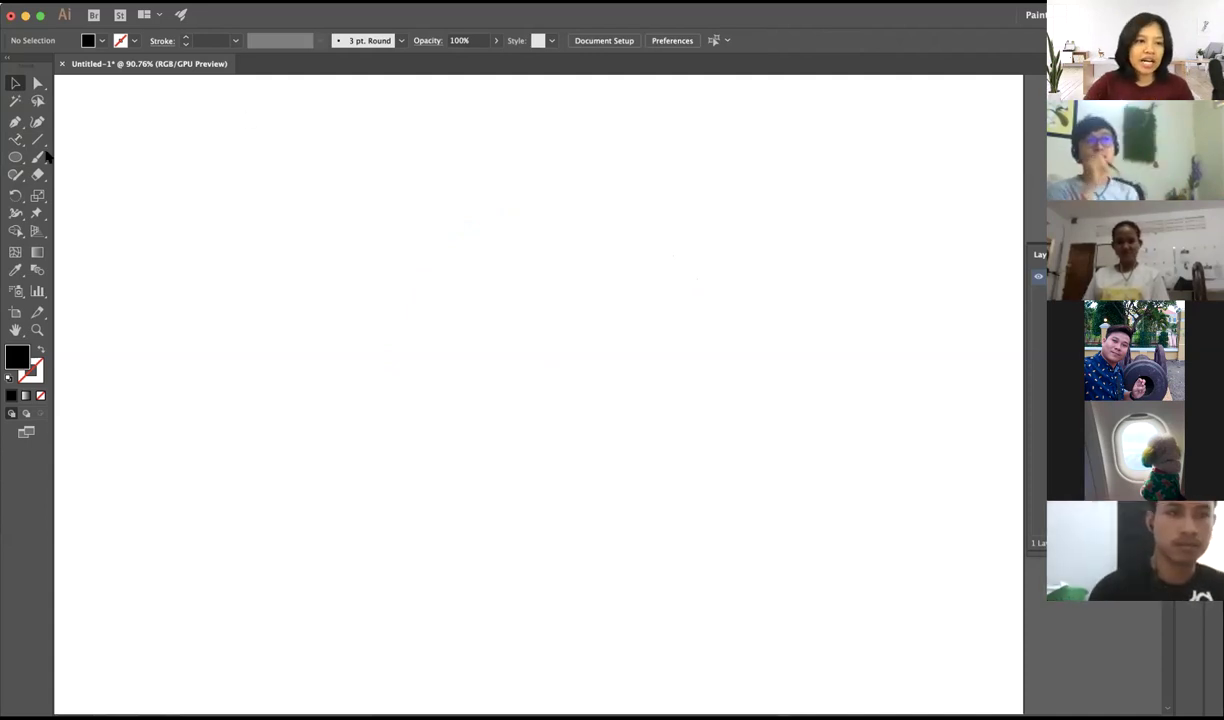
- Draw a horizontal line across the artboard with a 1 pt black stroke
{"action": "left_click_drag", "start_coordinate": [38, 142], "coordinate": [85, 146]}
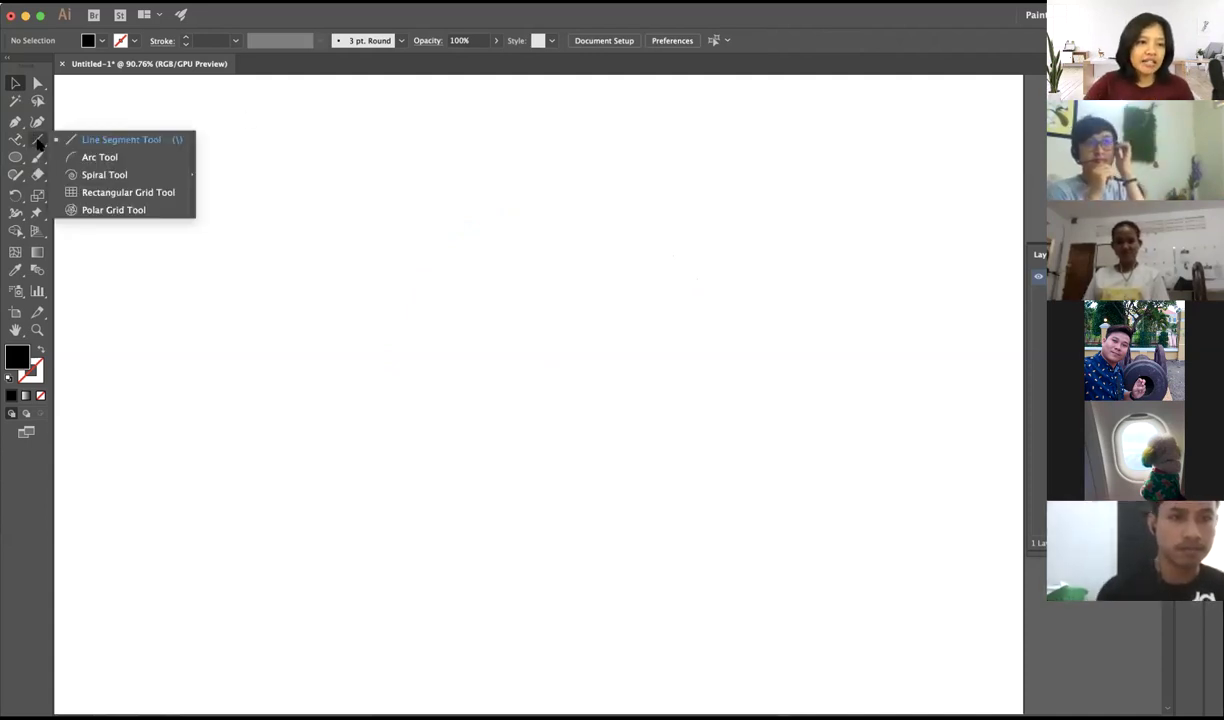
{"action": "left_click", "coordinate": [89, 142]}
{"action": "left_click_drag", "start_coordinate": [128, 305], "coordinate": [926, 373]}
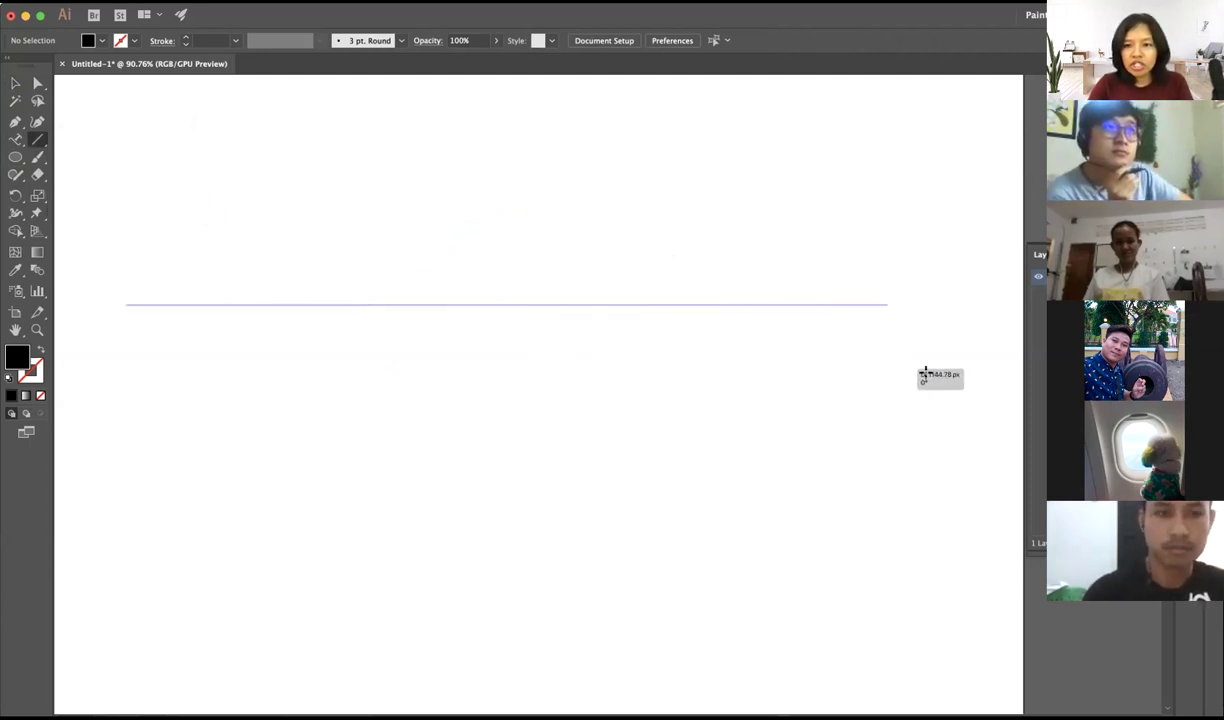
{"action": "left_click_drag", "start_coordinate": [926, 373], "coordinate": [968, 379]}
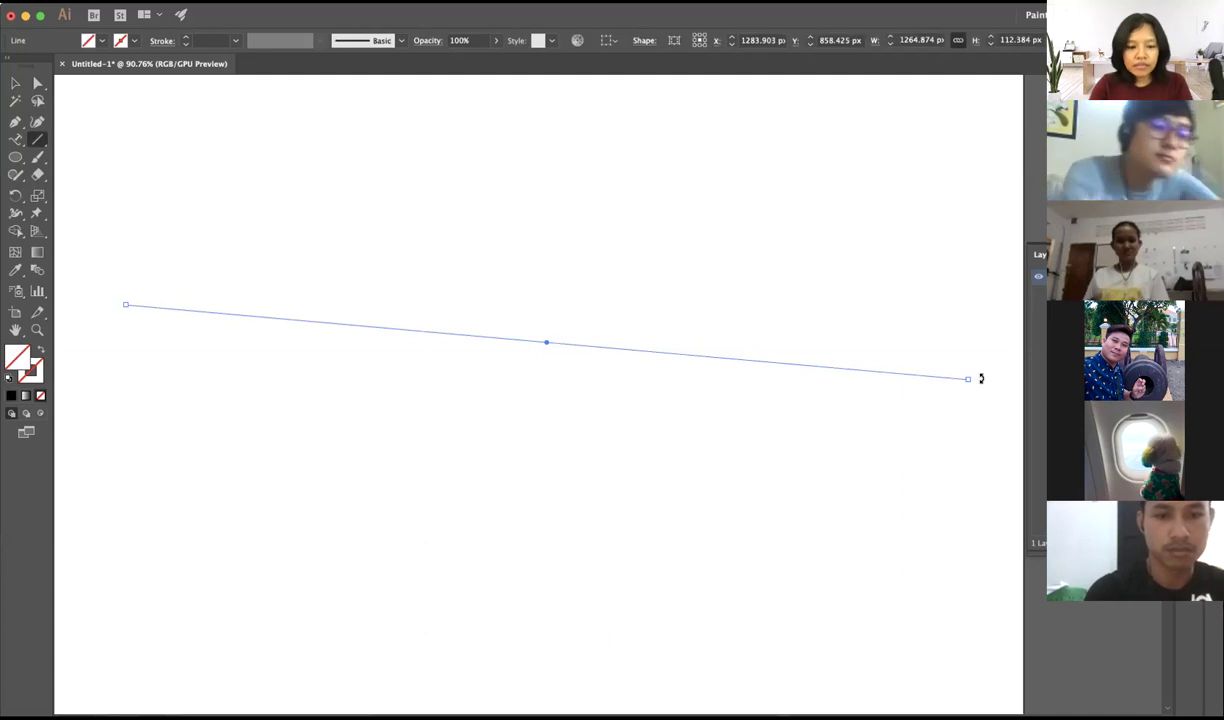
{"action": "key", "text": "Delete"}
{"action": "left_click_drag", "start_coordinate": [101, 293], "coordinate": [899, 353]}
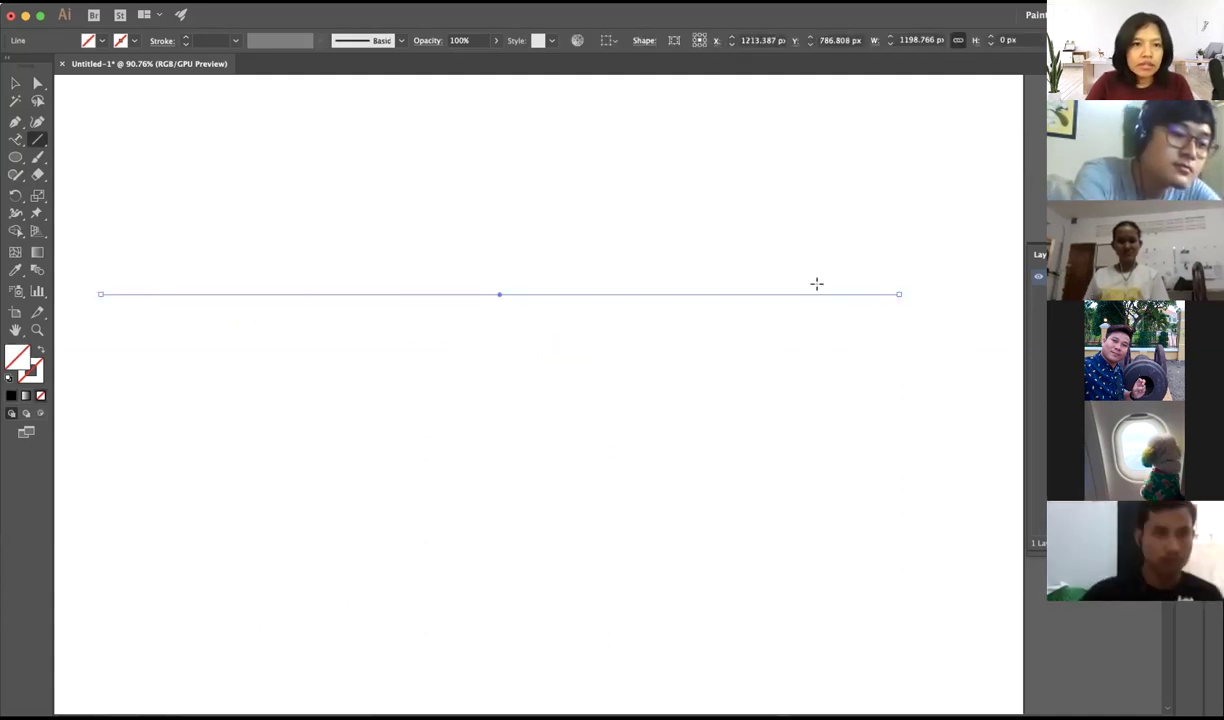
{"action": "left_click", "coordinate": [185, 36]}
{"action": "left_click", "coordinate": [203, 41]}
{"action": "key", "text": "Return"}
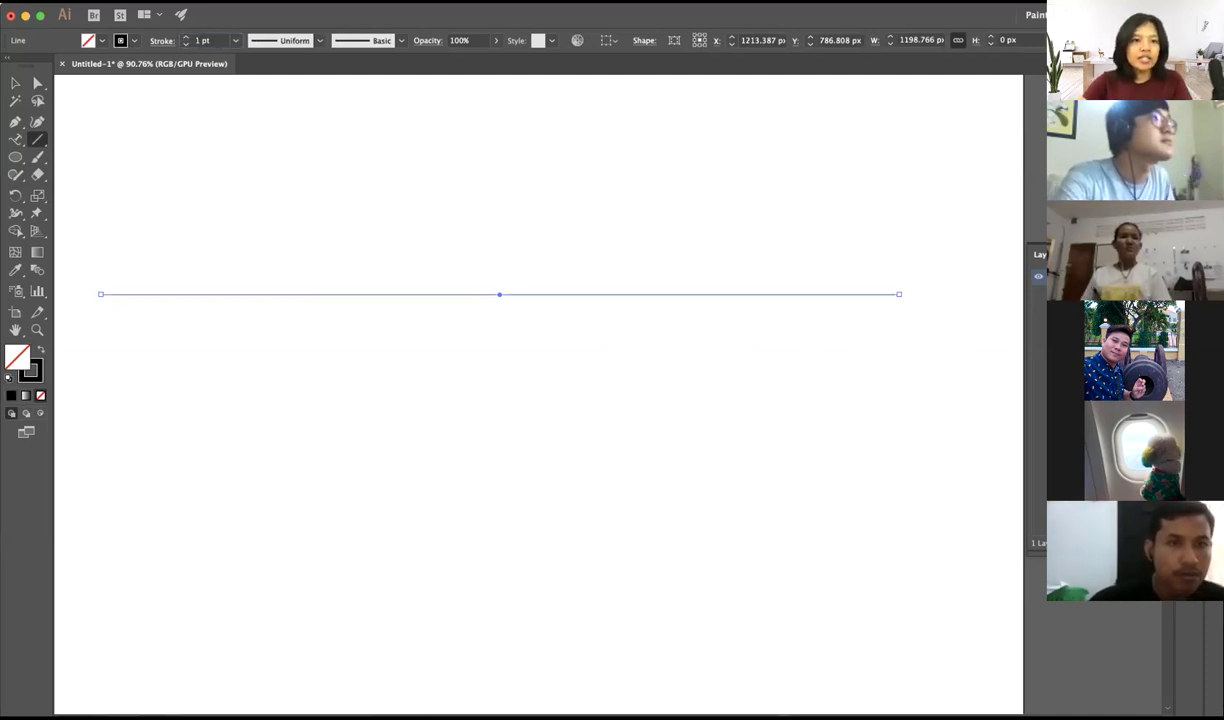
- Move the line up into the upper part of the artboard and reselect it
{"action": "left_click", "coordinate": [15, 82]}
{"action": "left_click_drag", "start_coordinate": [473, 224], "coordinate": [645, 430]}
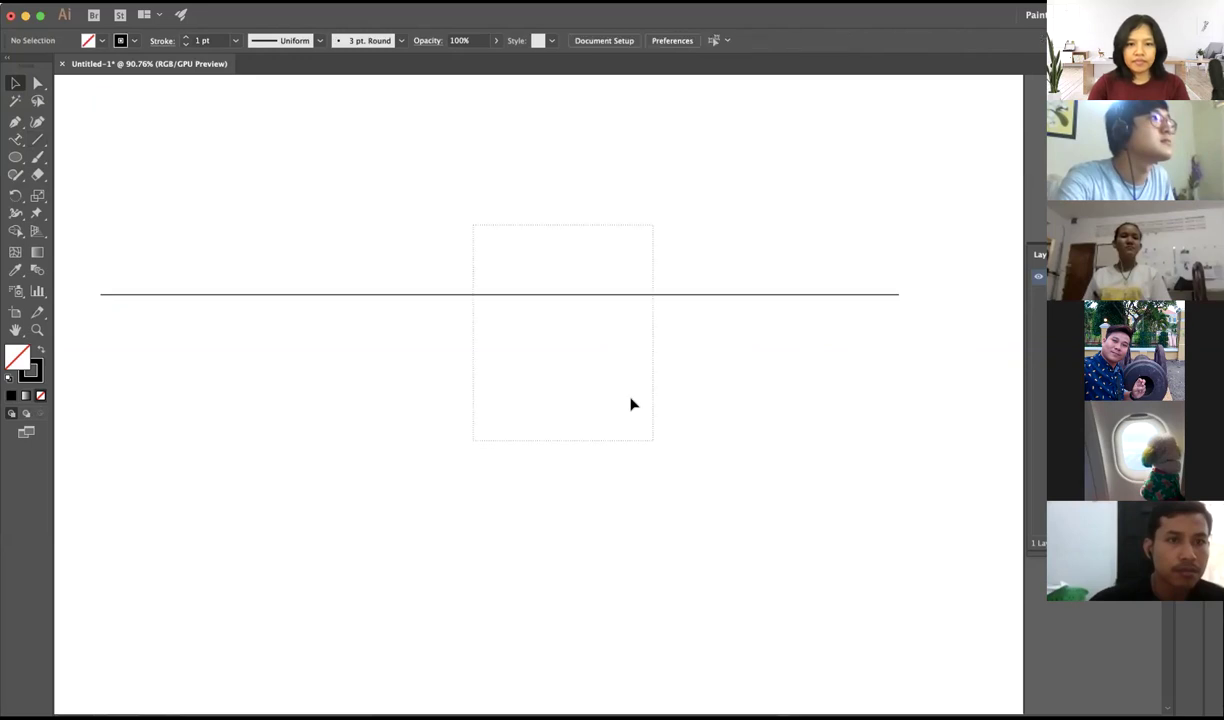
{"action": "left_click_drag", "start_coordinate": [739, 293], "coordinate": [828, 375]}
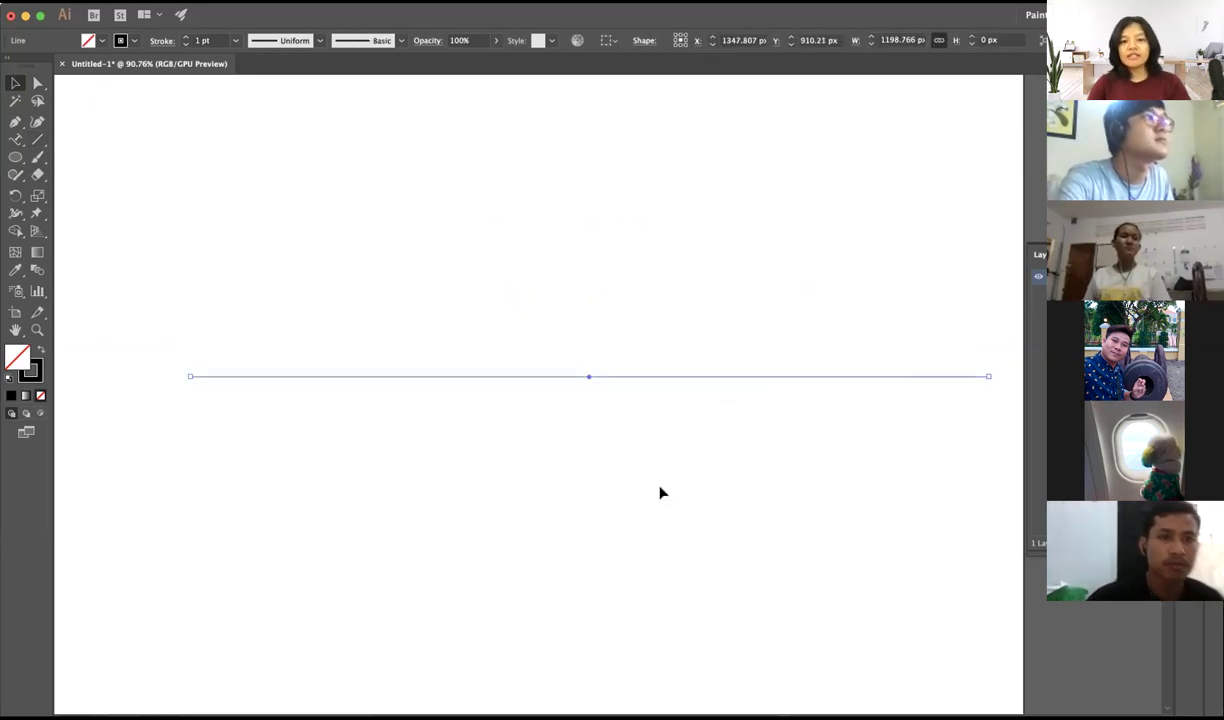
{"action": "left_click", "coordinate": [472, 262]}
{"action": "left_click_drag", "start_coordinate": [600, 358], "coordinate": [573, 462]}
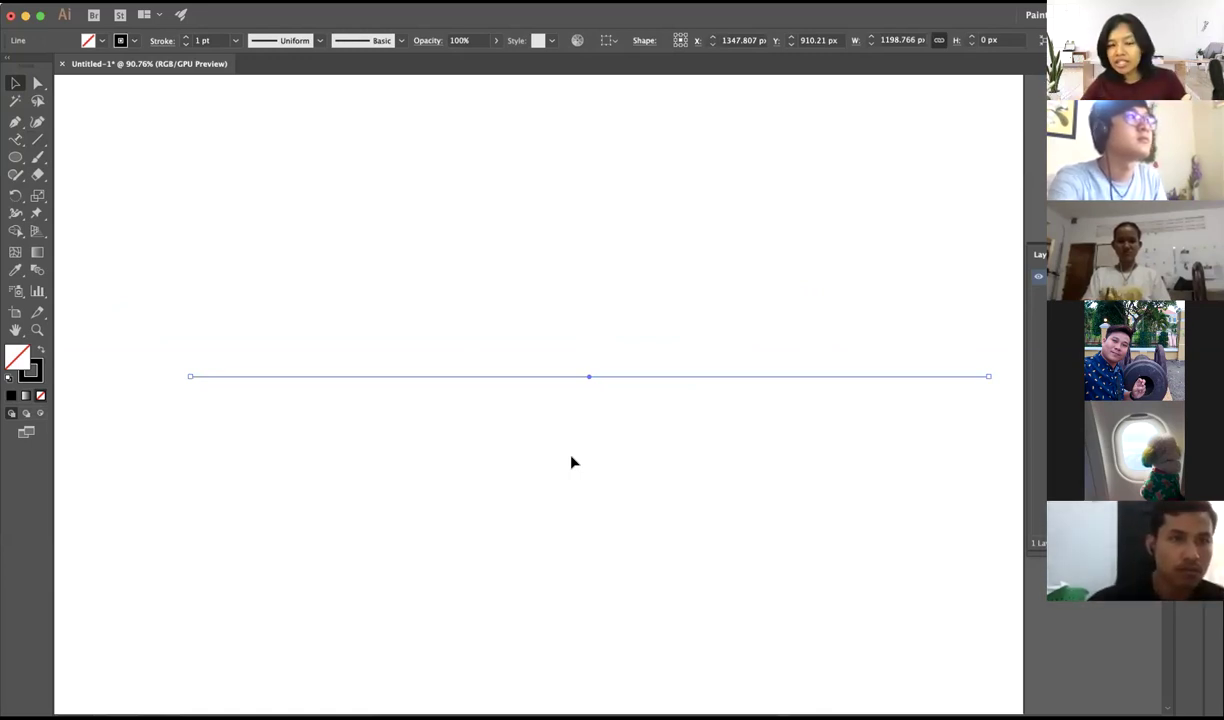
{"action": "left_click_drag", "start_coordinate": [588, 378], "coordinate": [558, 339]}
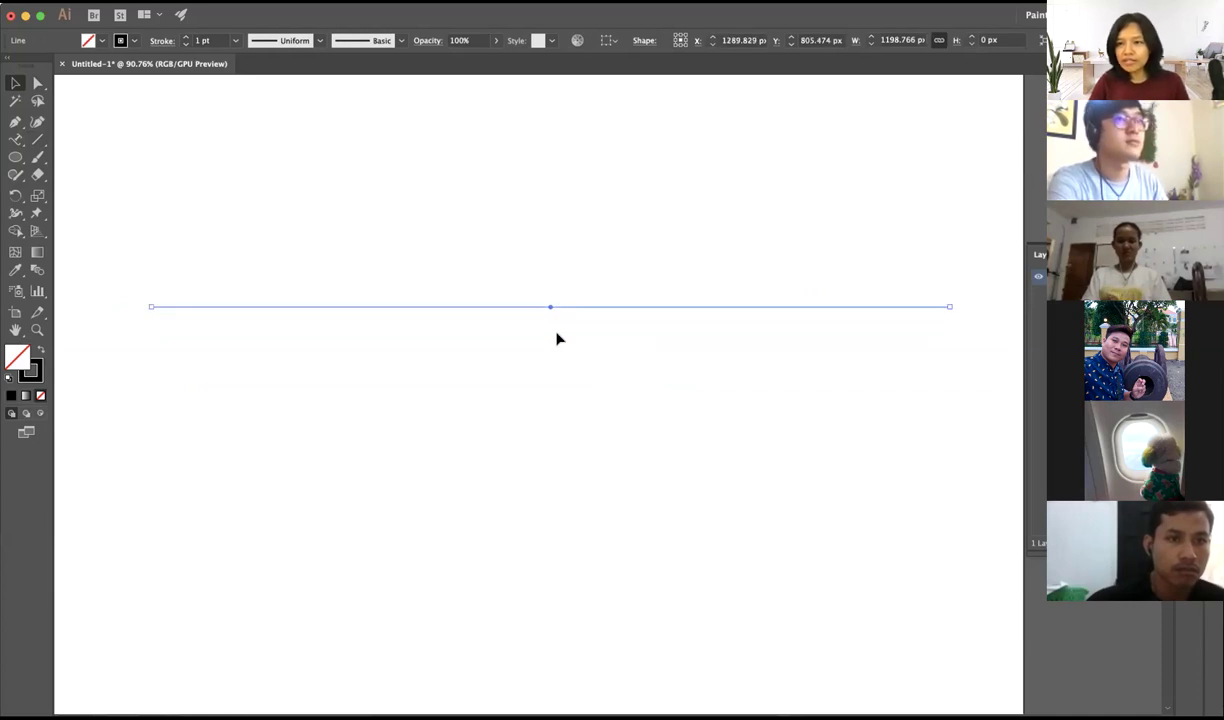
{"action": "left_click", "coordinate": [525, 189]}
{"action": "key", "text": "ctrl+a"}
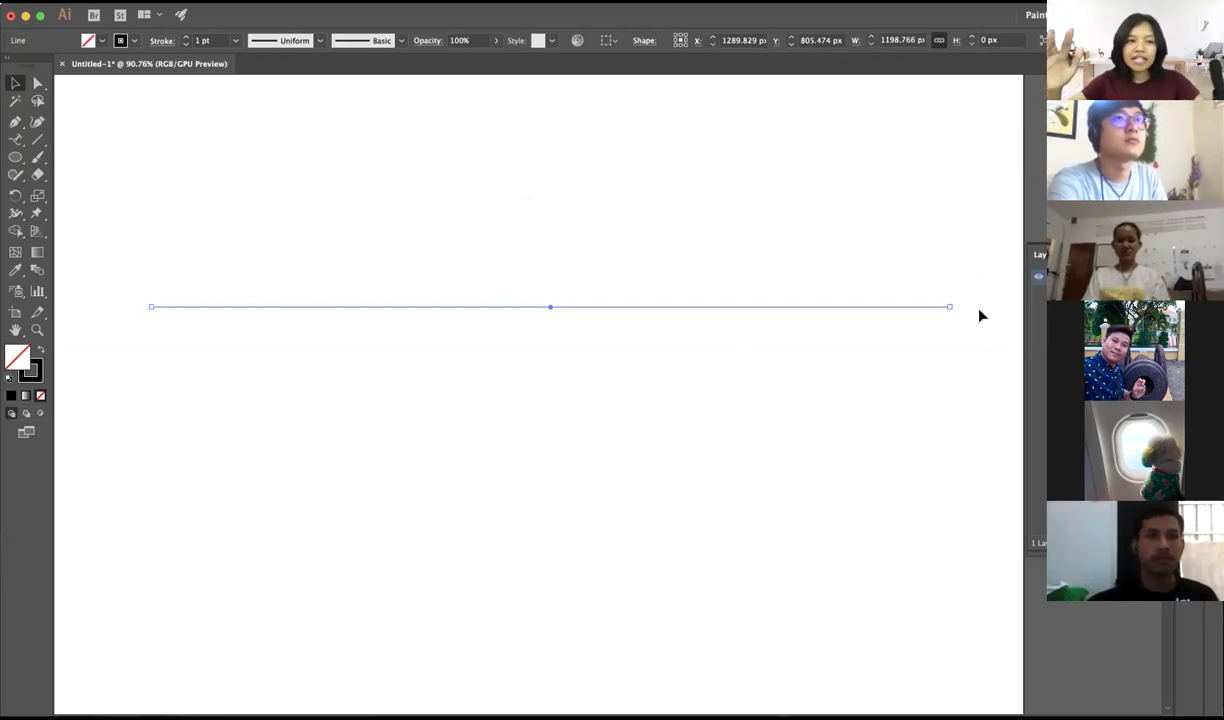
{"action": "left_click_drag", "start_coordinate": [384, 215], "coordinate": [837, 480]}
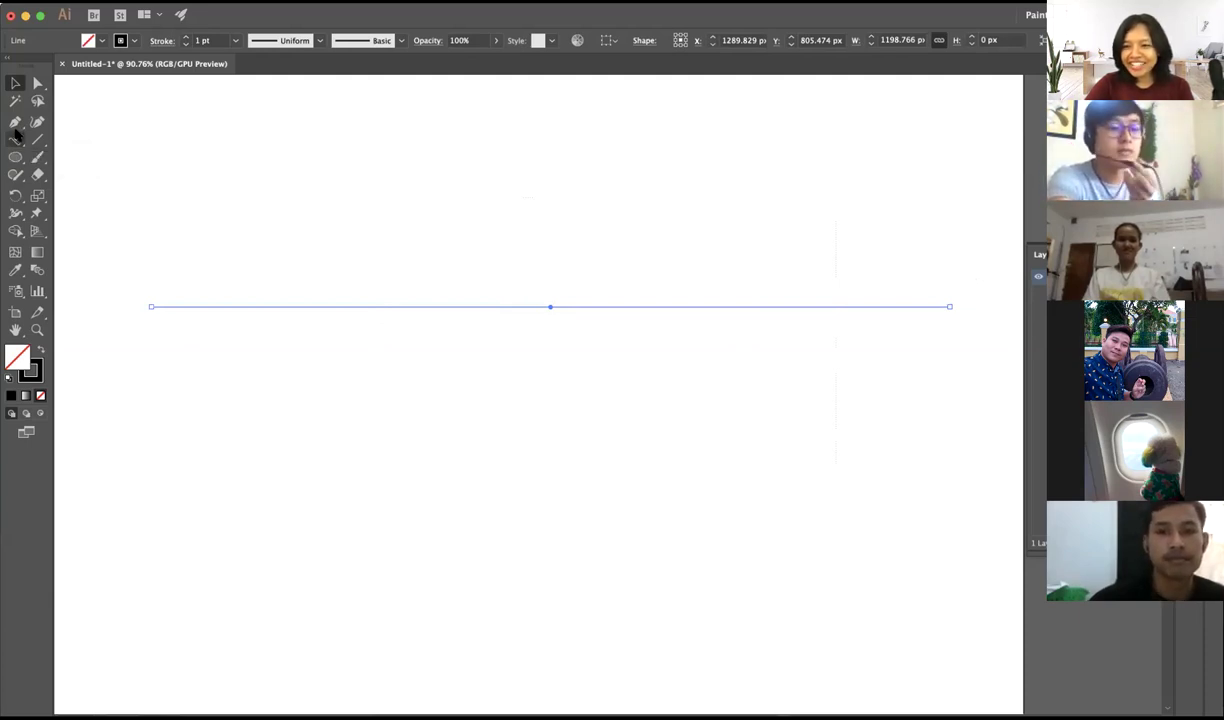
- Add an anchor point at the middle of the line with the Add Anchor Point tool
{"action": "left_click", "coordinate": [20, 123]}
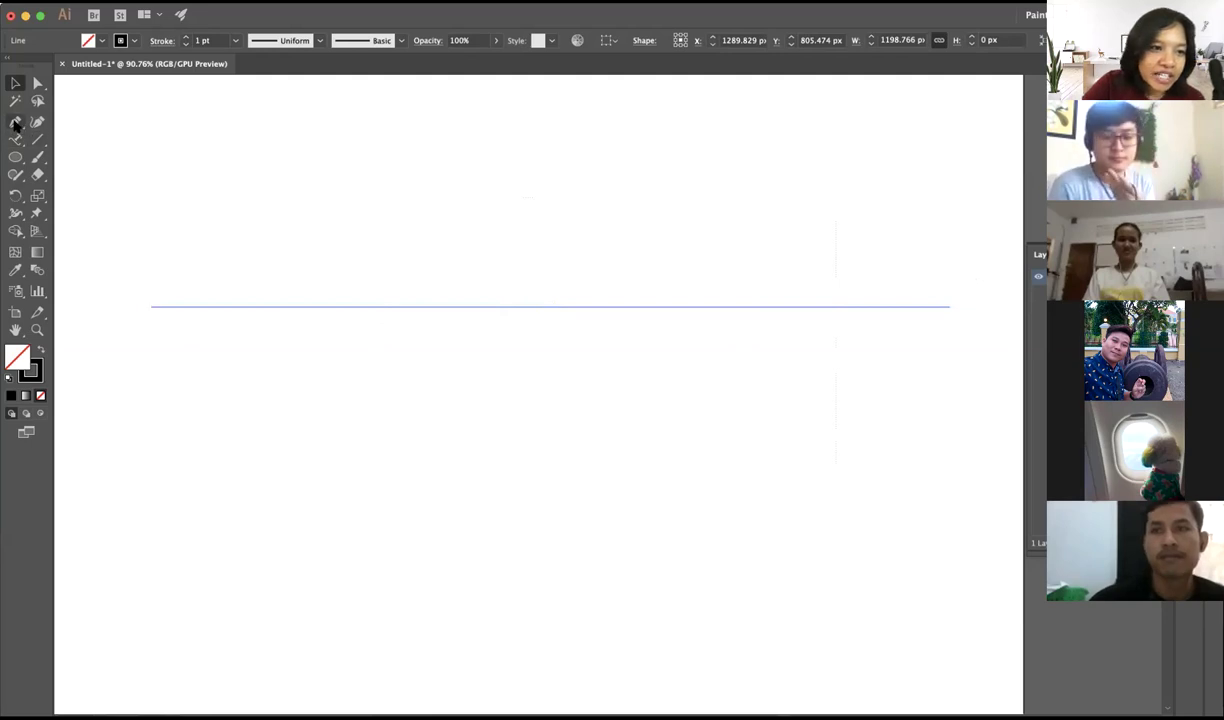
{"action": "left_click_drag", "start_coordinate": [20, 123], "coordinate": [40, 145]}
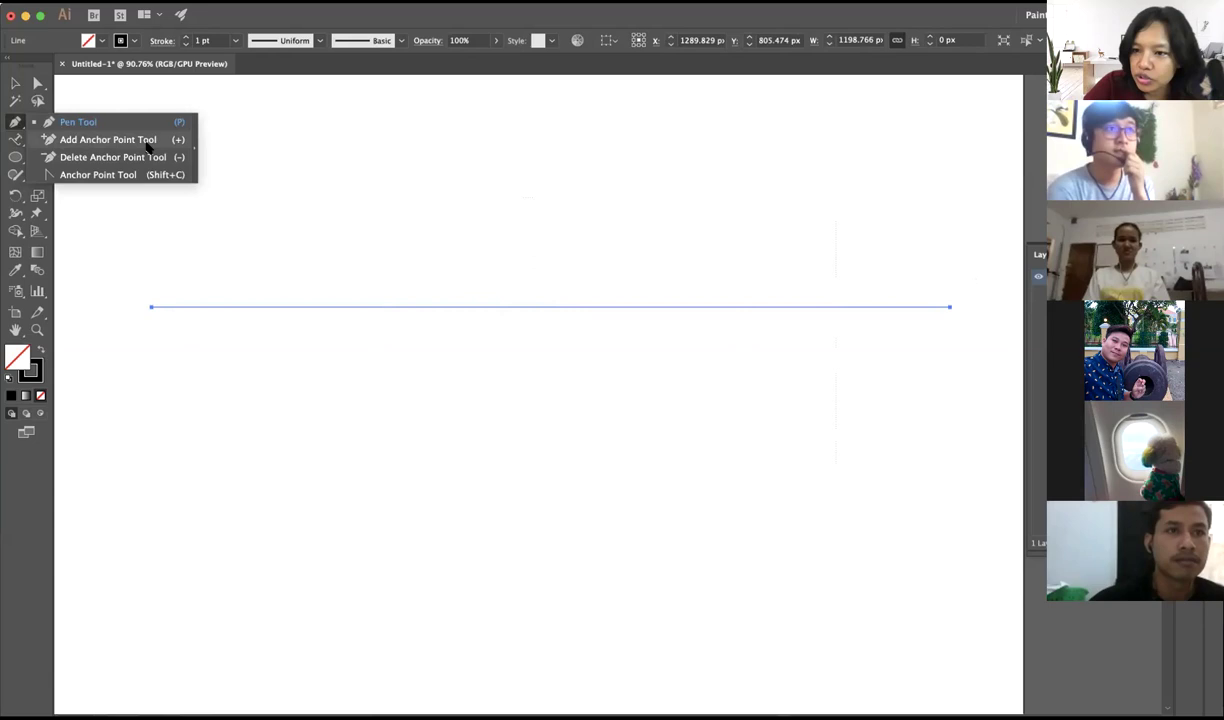
{"action": "left_click_drag", "start_coordinate": [146, 148], "coordinate": [146, 156]}
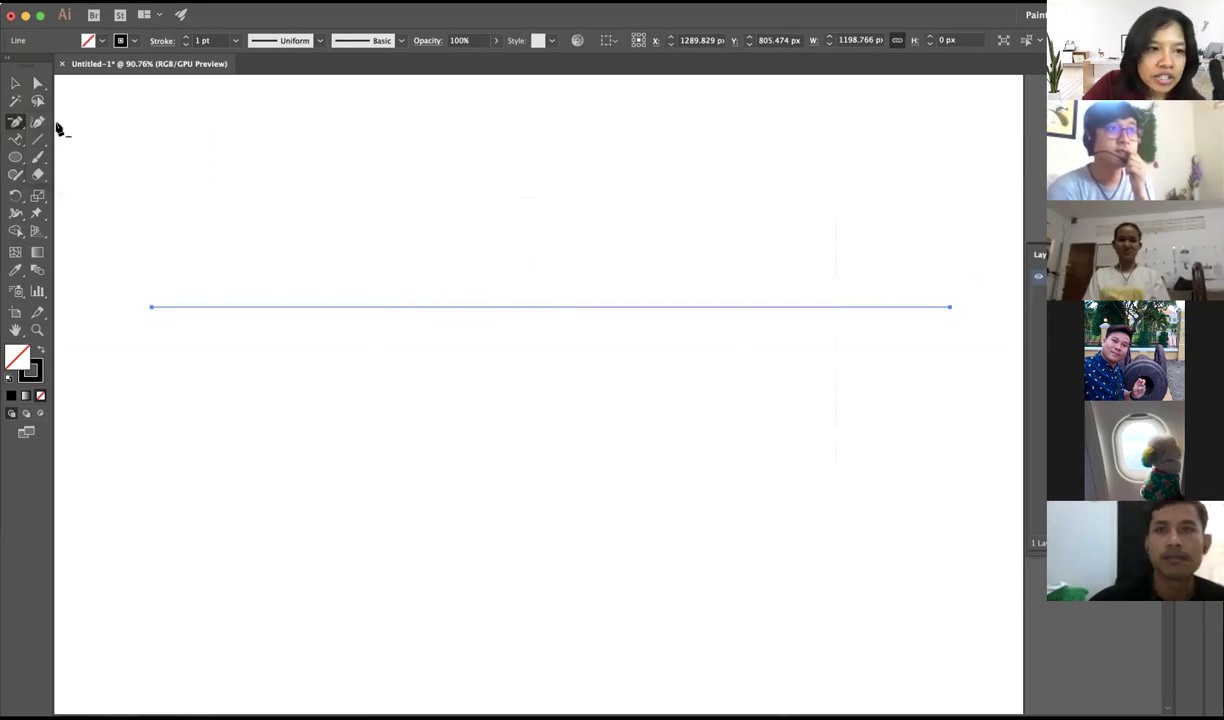
{"action": "left_click_drag", "start_coordinate": [15, 122], "coordinate": [58, 141]}
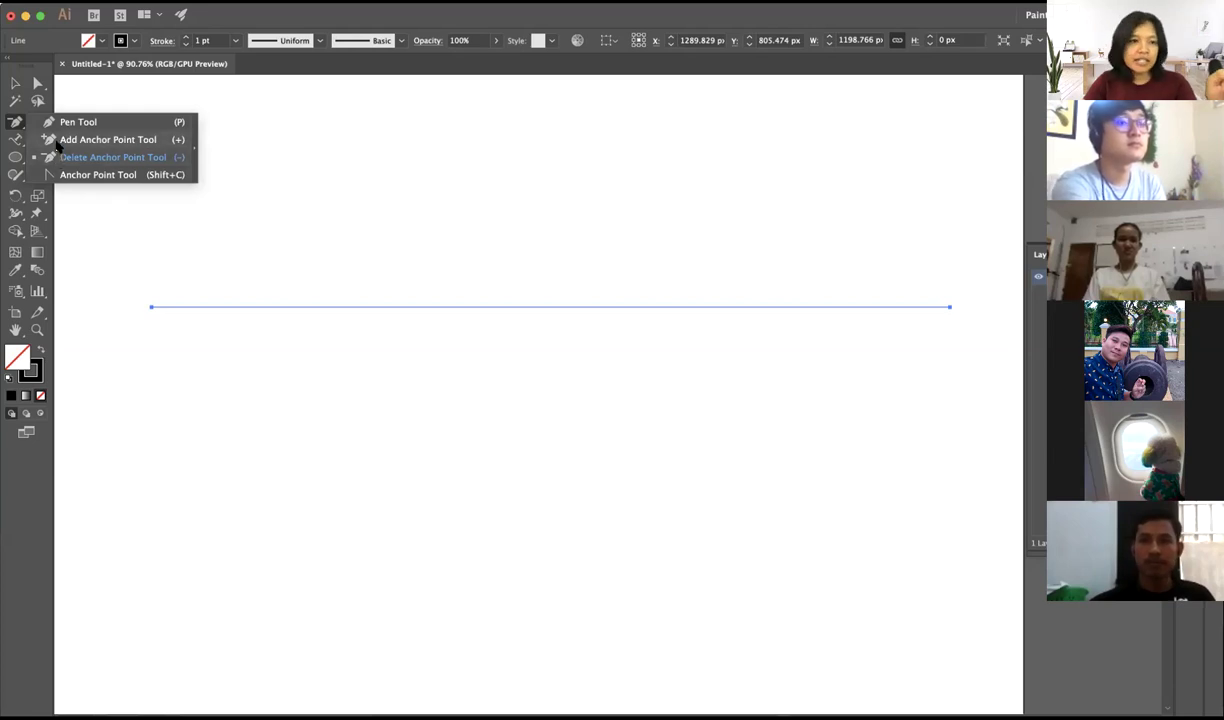
{"action": "left_click", "coordinate": [62, 140]}
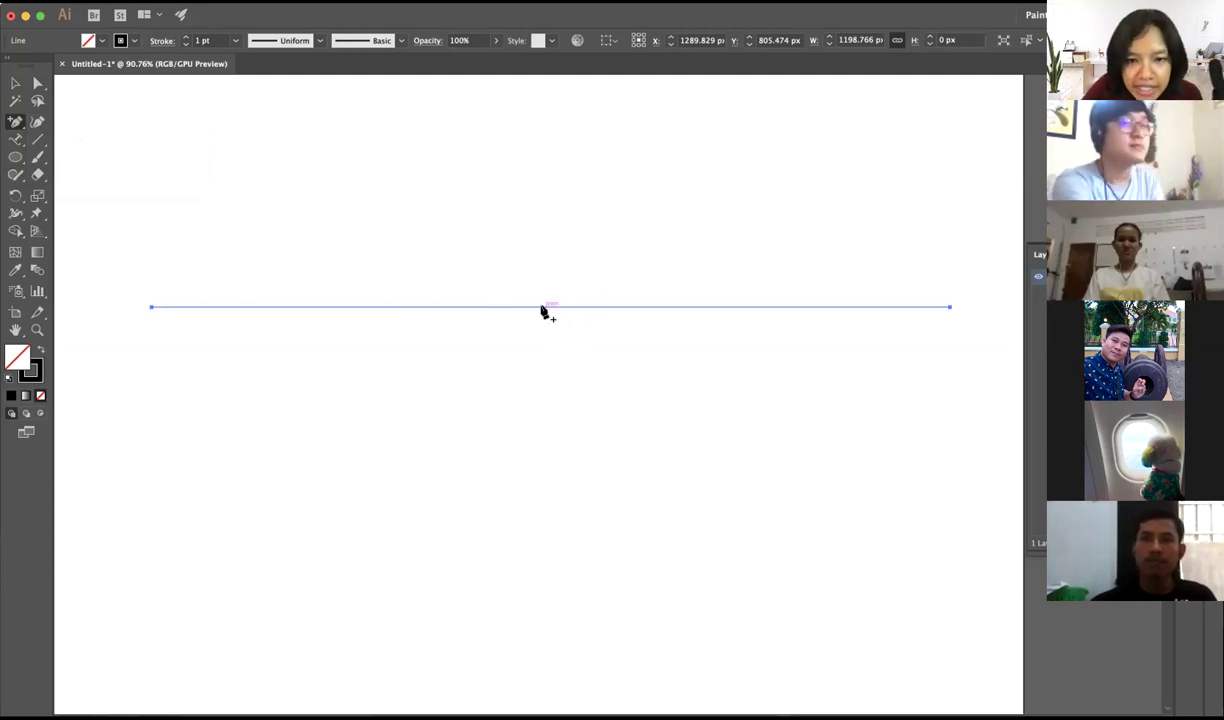
{"action": "left_click", "coordinate": [541, 307]}
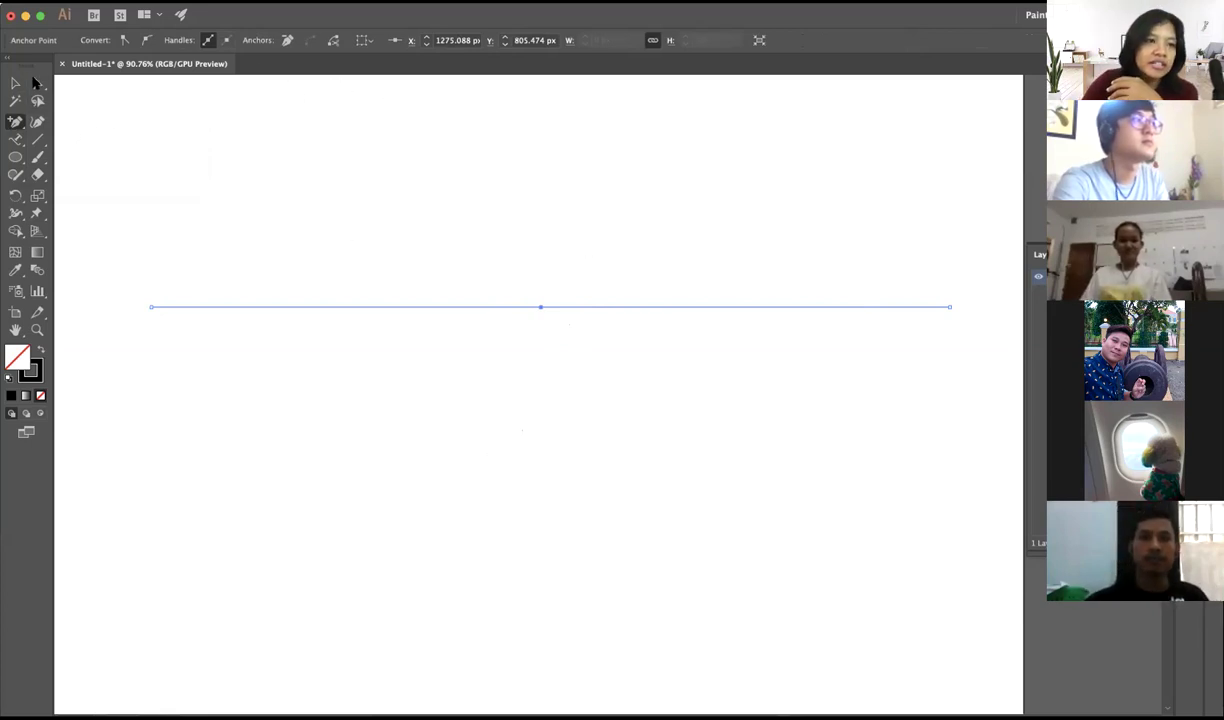
- Shift the line's middle anchor about 24 px to the right
{"action": "left_click", "coordinate": [37, 84]}
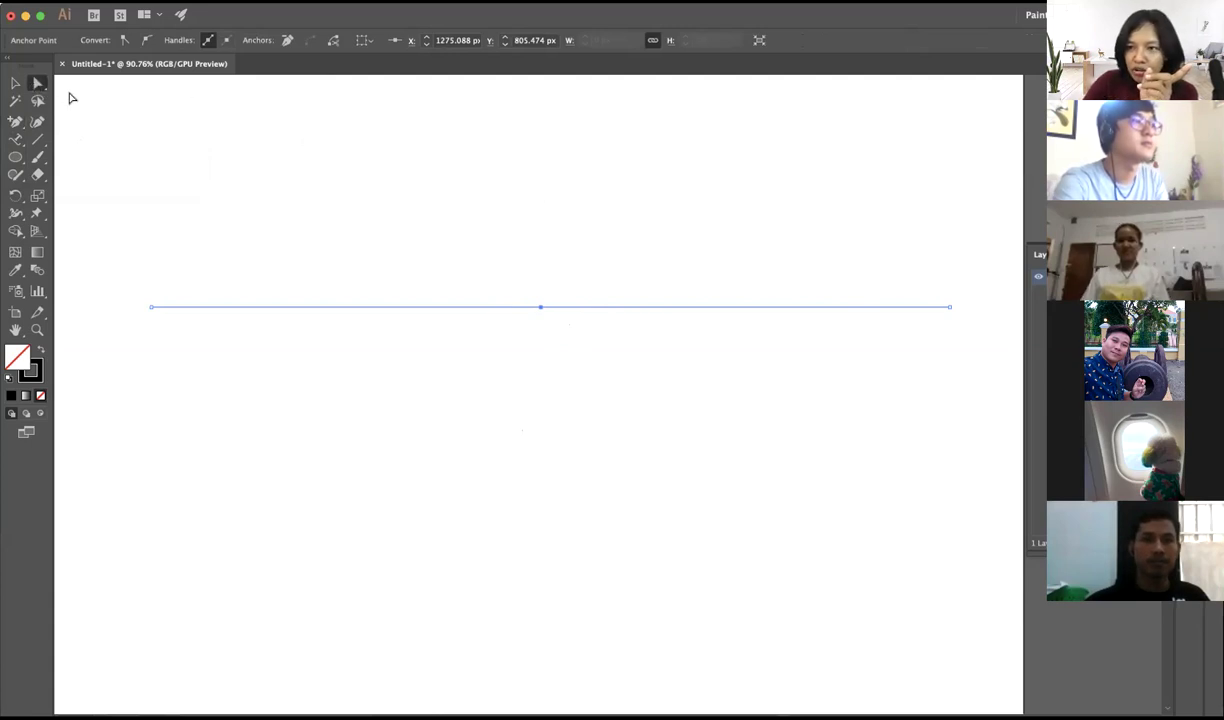
{"action": "left_click_drag", "start_coordinate": [560, 310], "coordinate": [713, 415]}
{"action": "left_click_drag", "start_coordinate": [548, 310], "coordinate": [567, 309]}
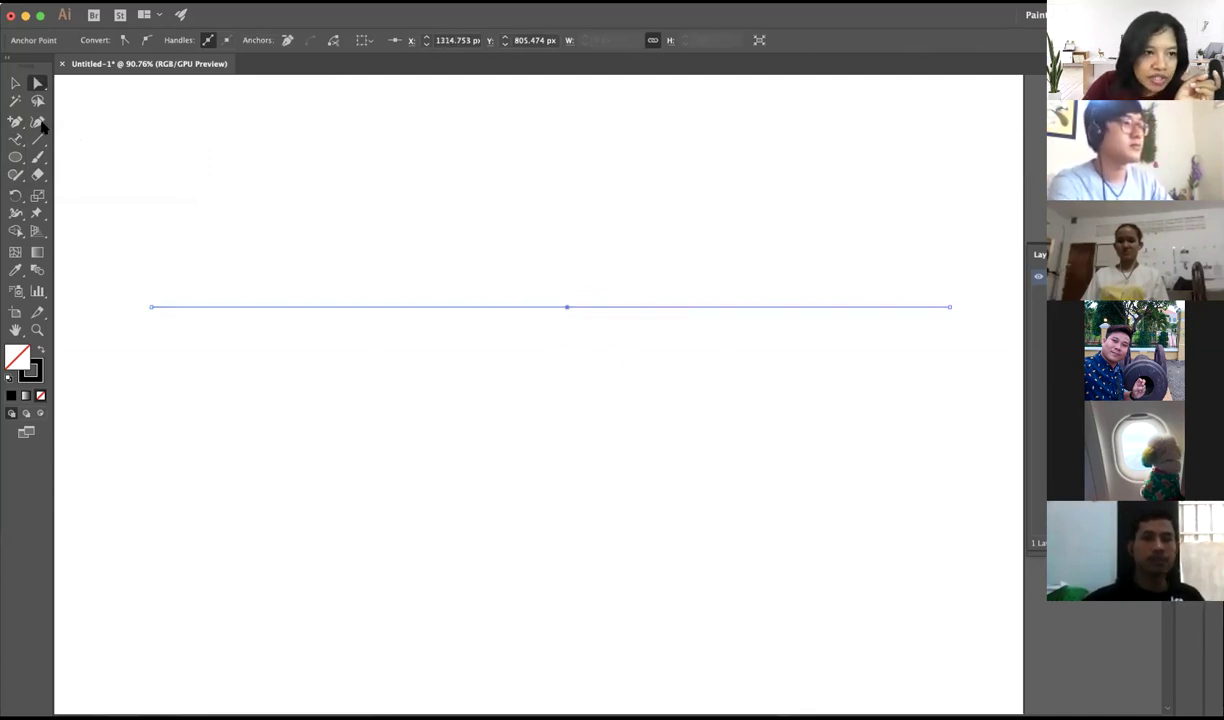
{"action": "left_click_drag", "start_coordinate": [17, 122], "coordinate": [58, 175]}
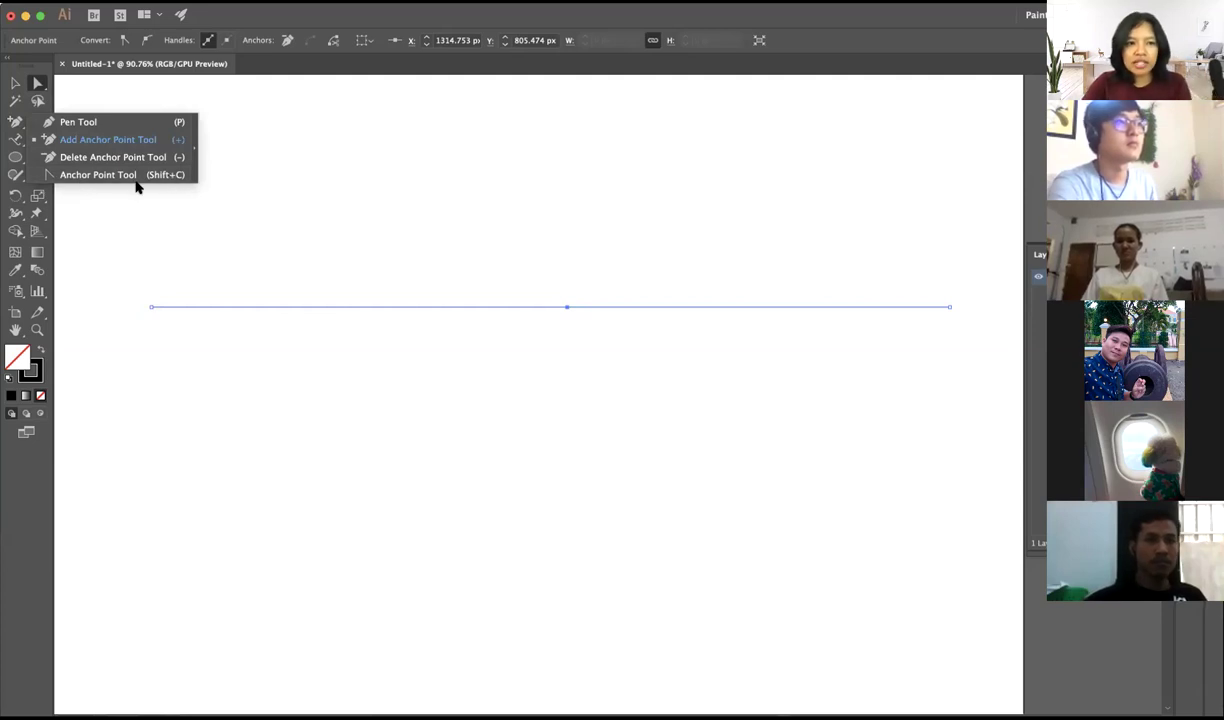
- Convert the line's middle anchor to a smooth point, swinging its handles into a gentle S-wave
{"action": "left_click", "coordinate": [78, 176]}
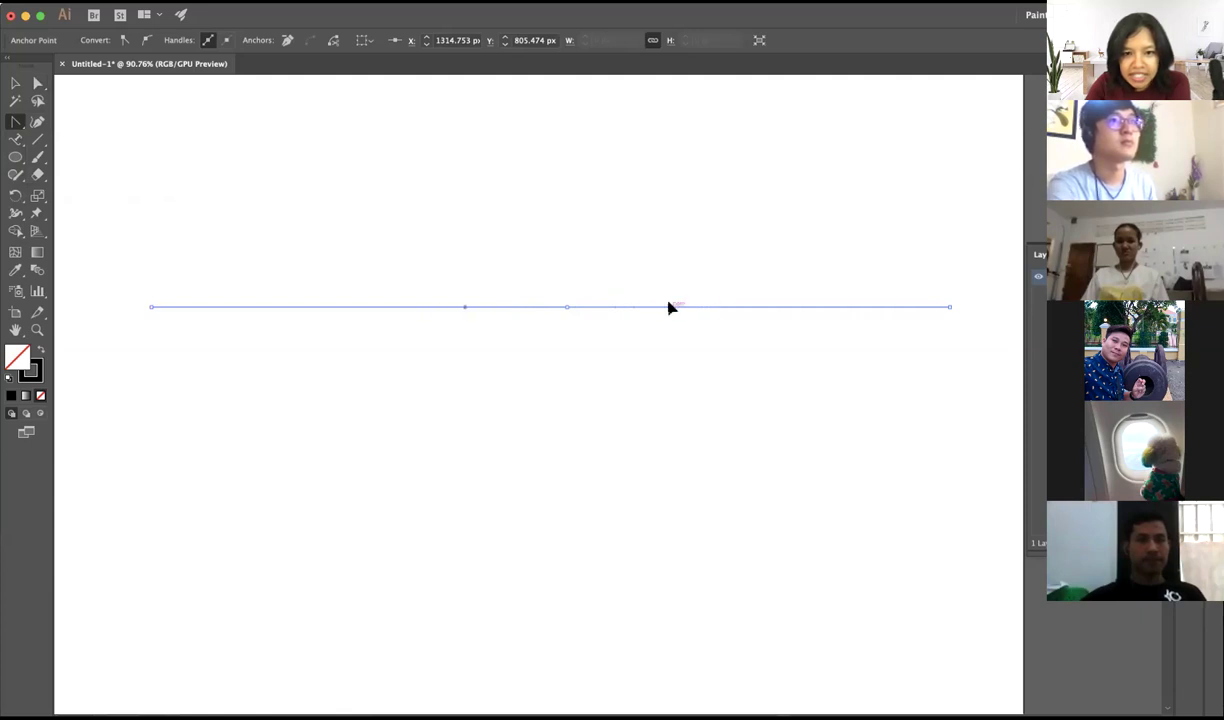
{"action": "left_click_drag", "start_coordinate": [670, 307], "coordinate": [666, 246]}
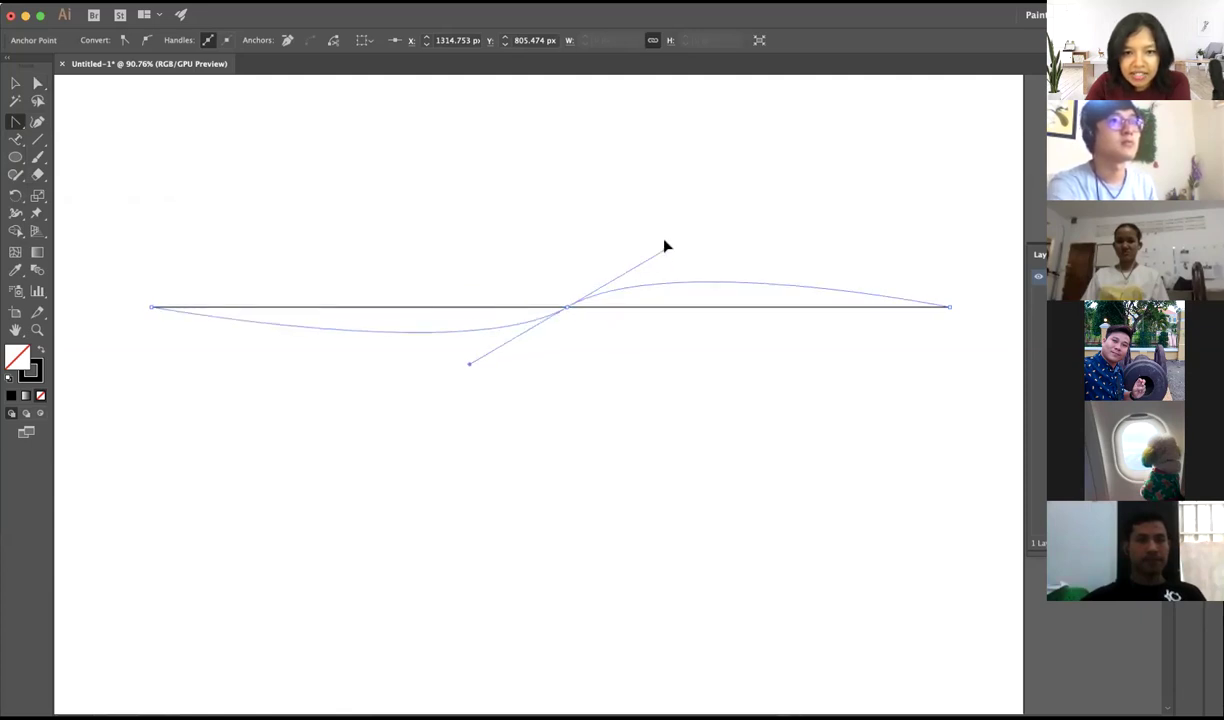
{"action": "mouse_move", "coordinate": [666, 246]}
{"action": "left_mouse_down"}
{"action": "mouse_move", "coordinate": [711, 246]}
{"action": "mouse_move", "coordinate": [809, 202]}
{"action": "mouse_move", "coordinate": [839, 208]}
{"action": "mouse_move", "coordinate": [727, 240]}
{"action": "mouse_move", "coordinate": [675, 292]}
{"action": "mouse_move", "coordinate": [672, 314]}
{"action": "mouse_move", "coordinate": [647, 314]}
{"action": "mouse_move", "coordinate": [678, 317]}
{"action": "mouse_move", "coordinate": [647, 309]}
{"action": "left_mouse_up"}
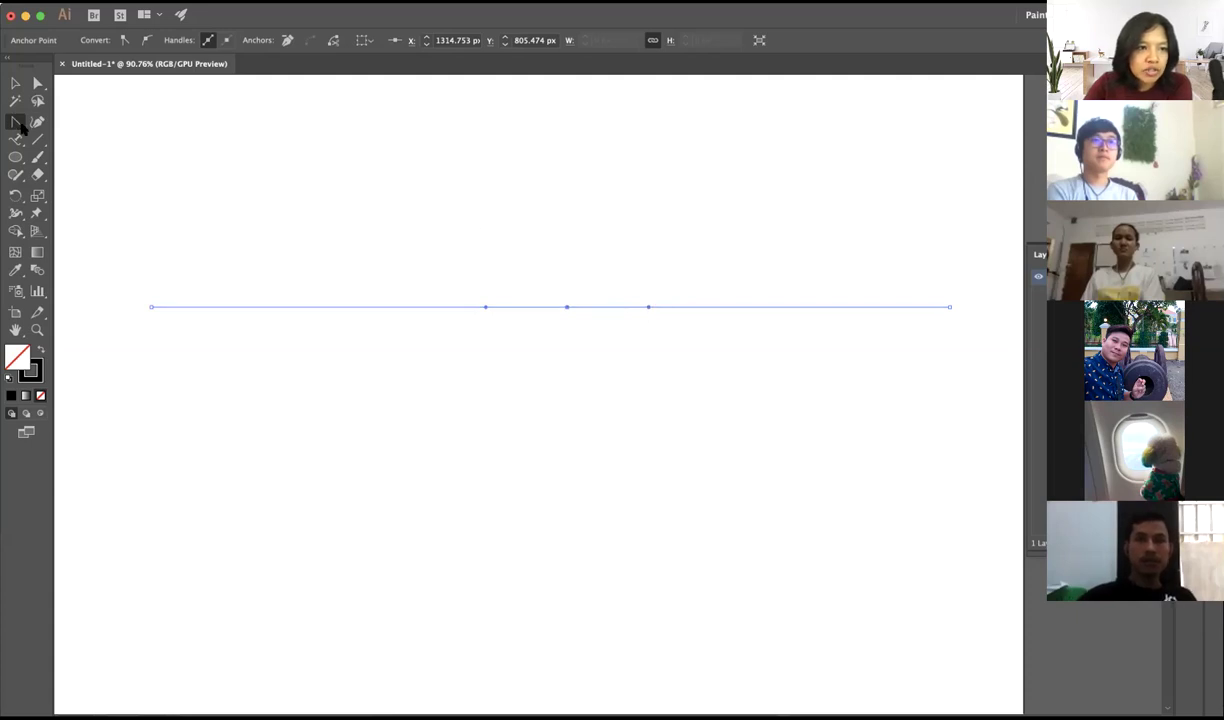
{"action": "left_click_drag", "start_coordinate": [18, 124], "coordinate": [84, 175]}
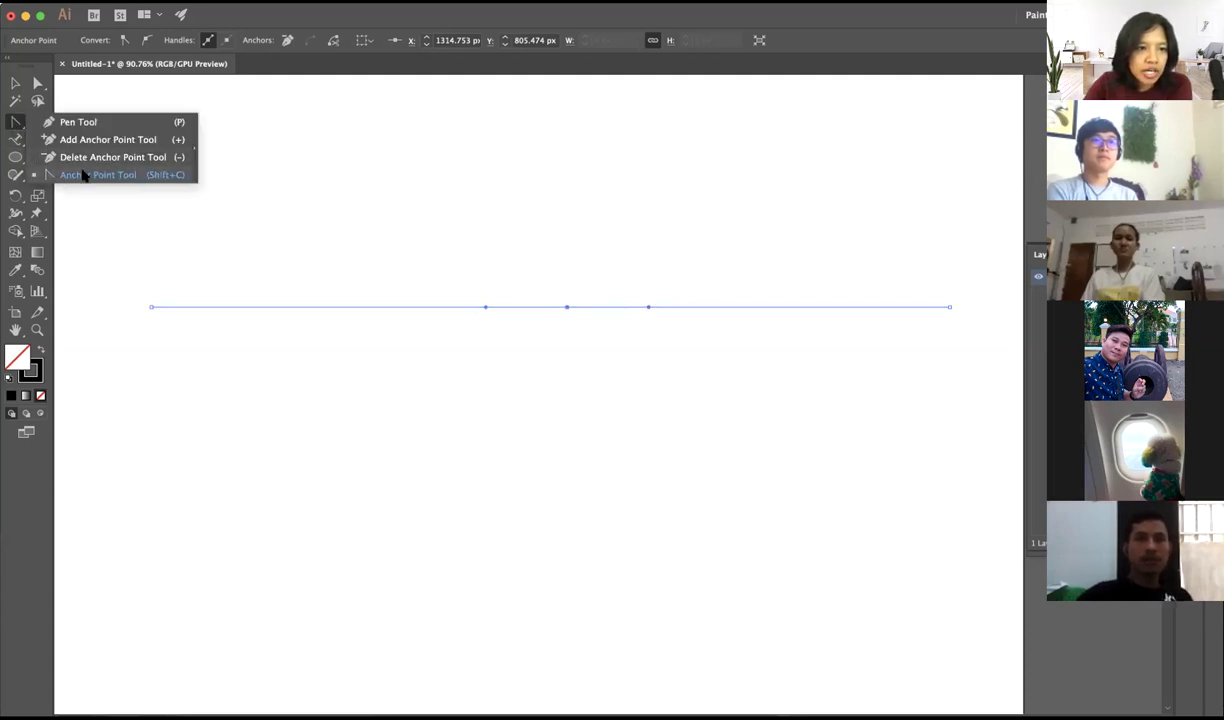
{"action": "left_click", "coordinate": [665, 308]}
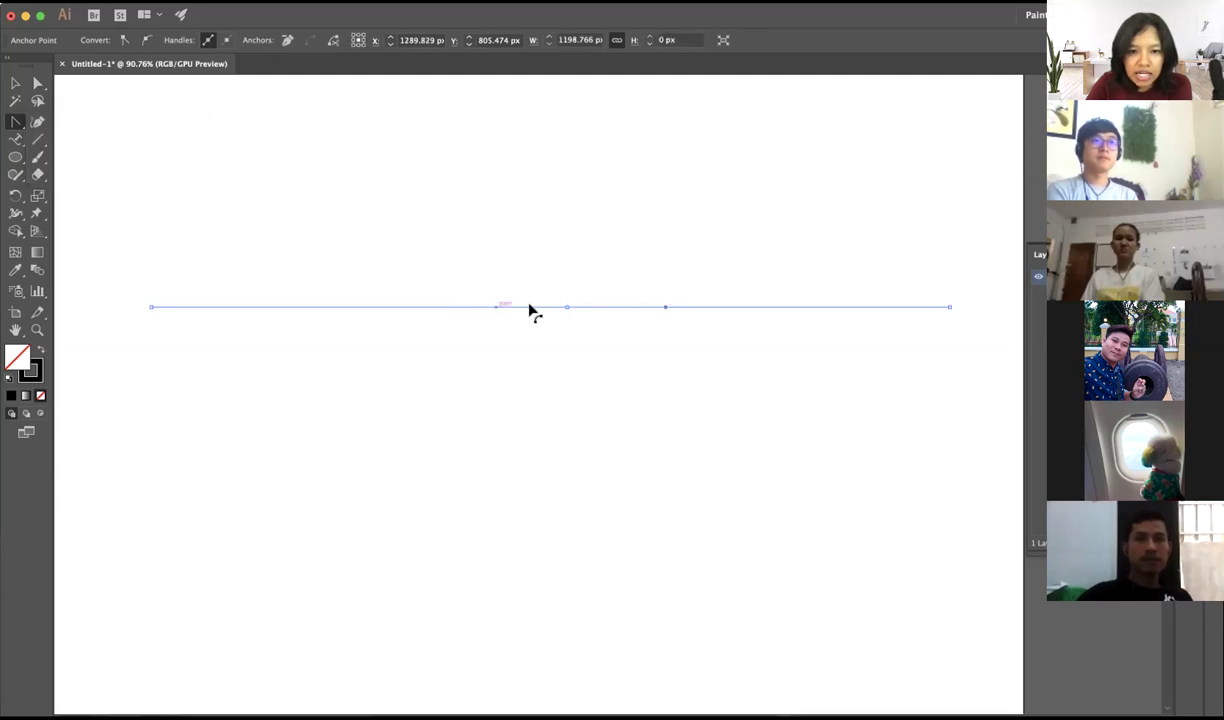
{"action": "left_click_drag", "start_coordinate": [568, 312], "coordinate": [540, 313]}
{"action": "mouse_move", "coordinate": [432, 304]}
{"action": "left_mouse_down"}
{"action": "mouse_move", "coordinate": [737, 316]}
{"action": "mouse_move", "coordinate": [855, 243]}
{"action": "mouse_move", "coordinate": [918, 254]}
{"action": "left_mouse_up"}
{"action": "left_click", "coordinate": [37, 84]}
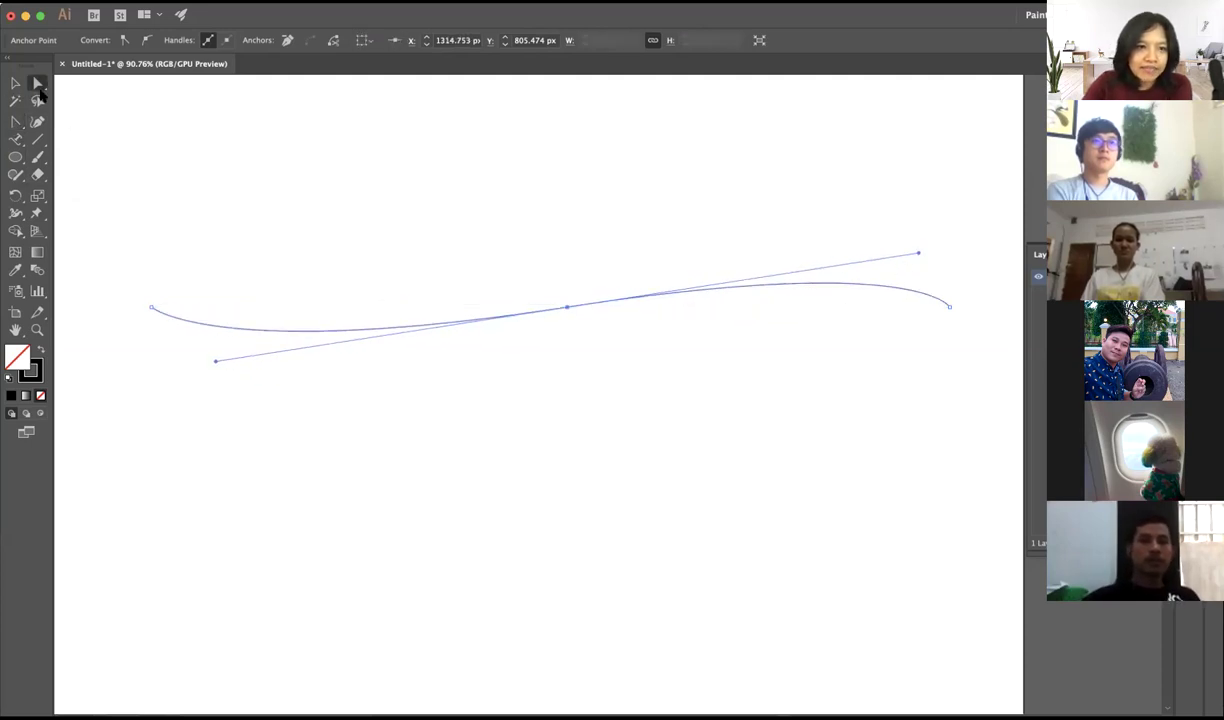
{"action": "left_click", "coordinate": [518, 241]}
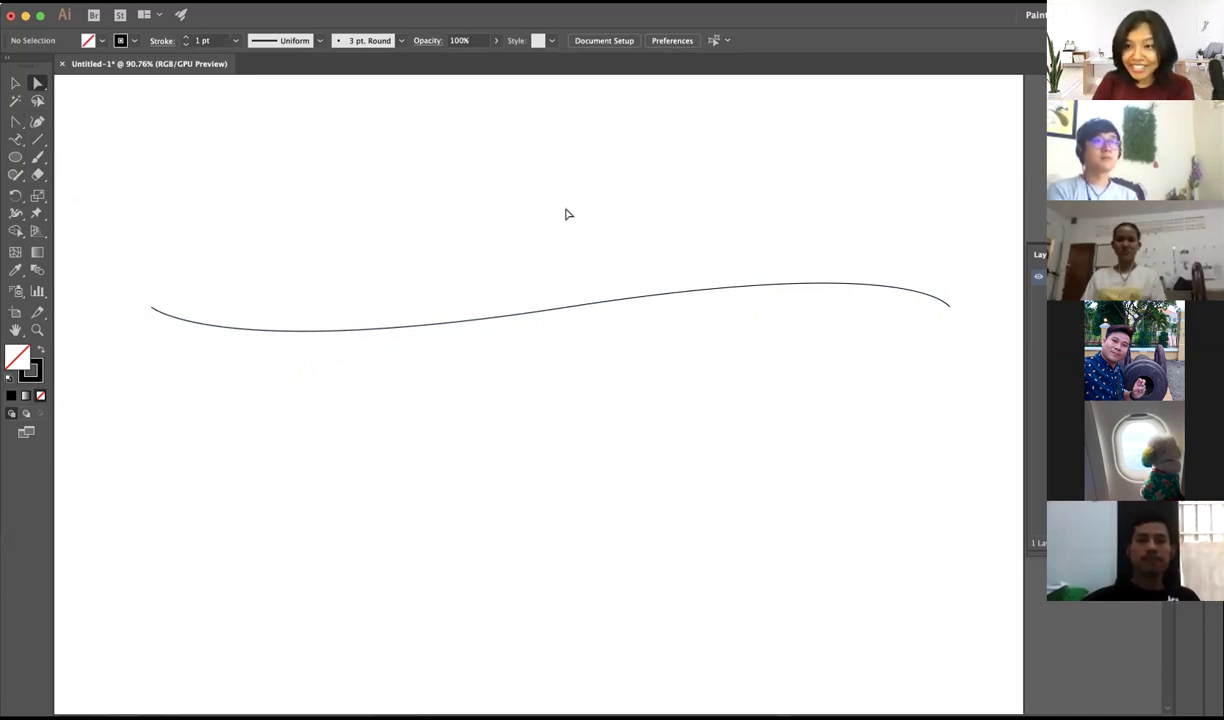
- Select the whole wave curve and pick the Type on a Path tool, dismissing the path warning
{"action": "left_click_drag", "start_coordinate": [615, 458], "coordinate": [610, 456]}
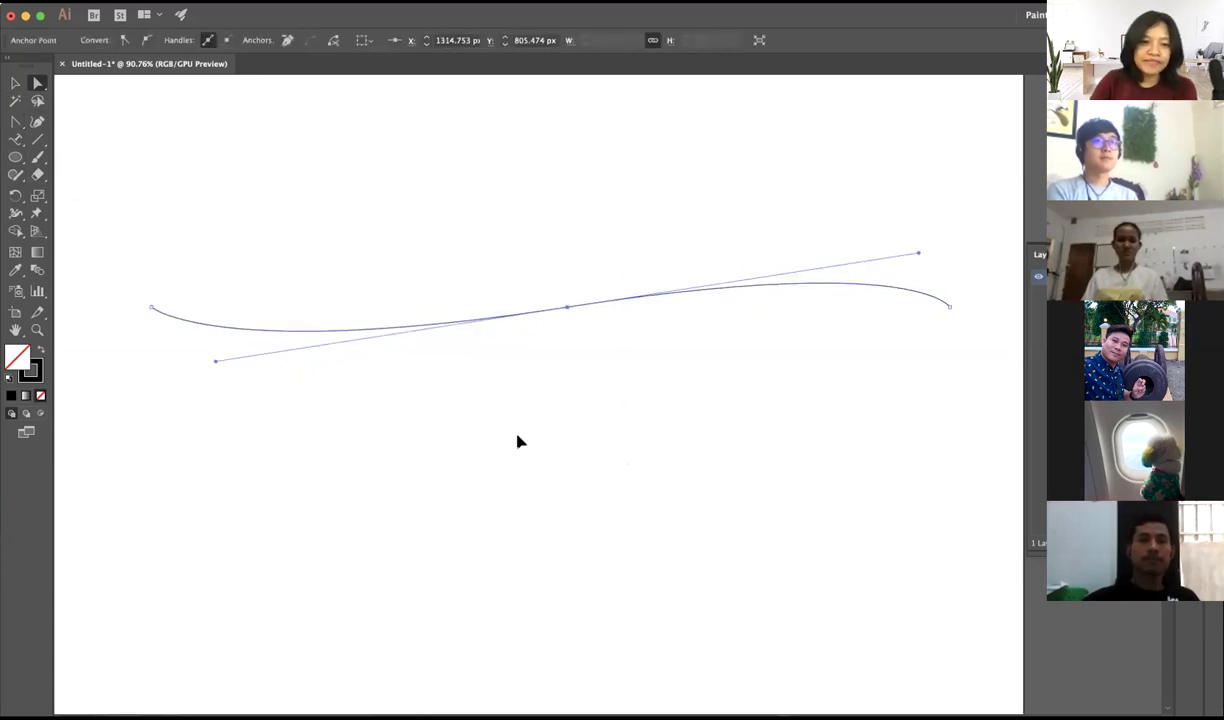
{"action": "key", "text": "v"}
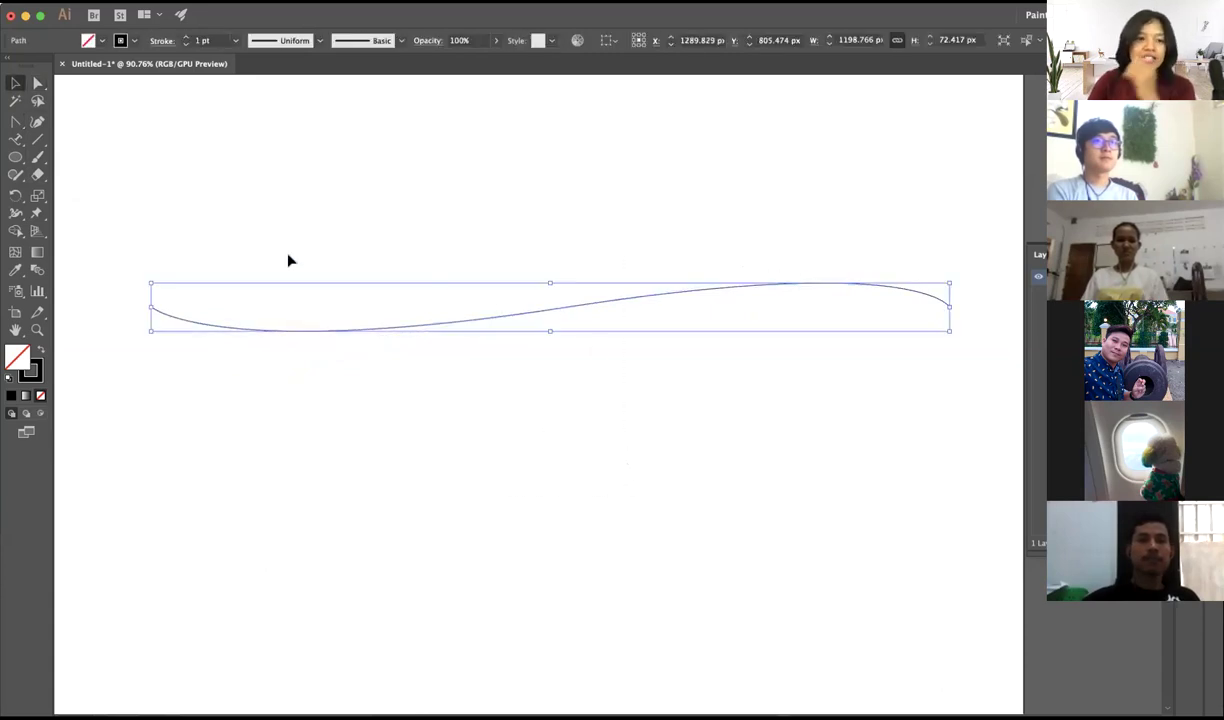
{"action": "left_click", "coordinate": [15, 145]}
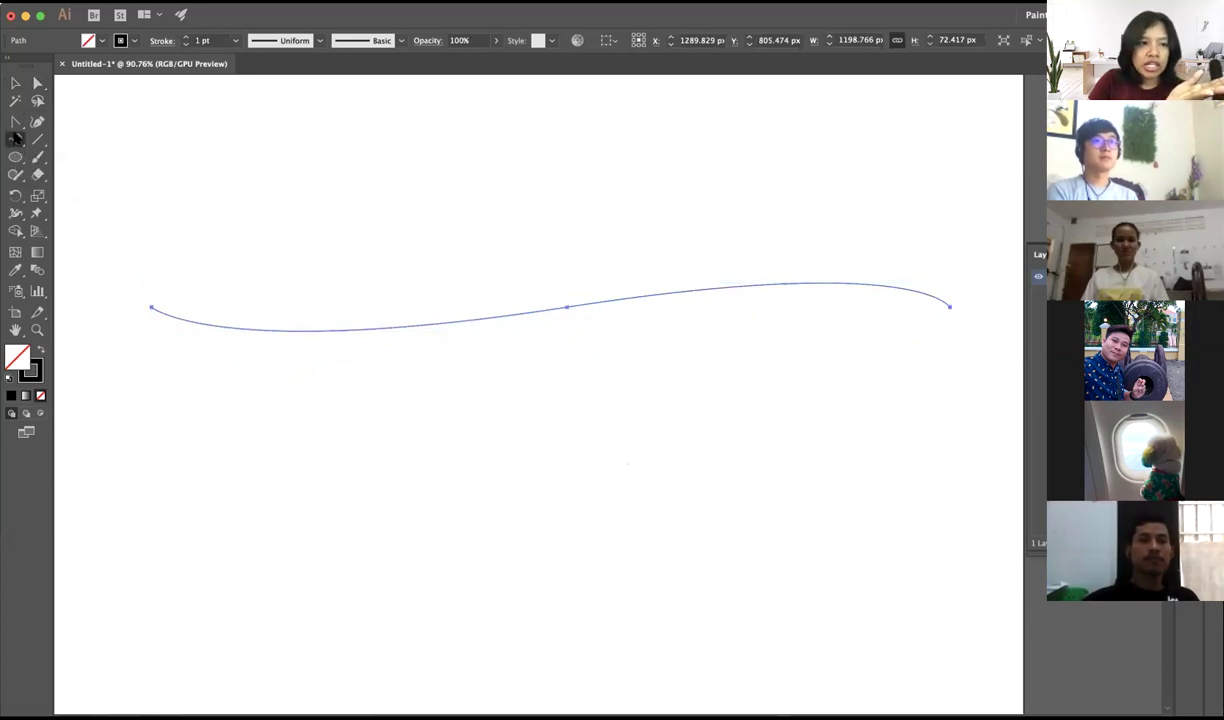
{"action": "left_click", "coordinate": [16, 139]}
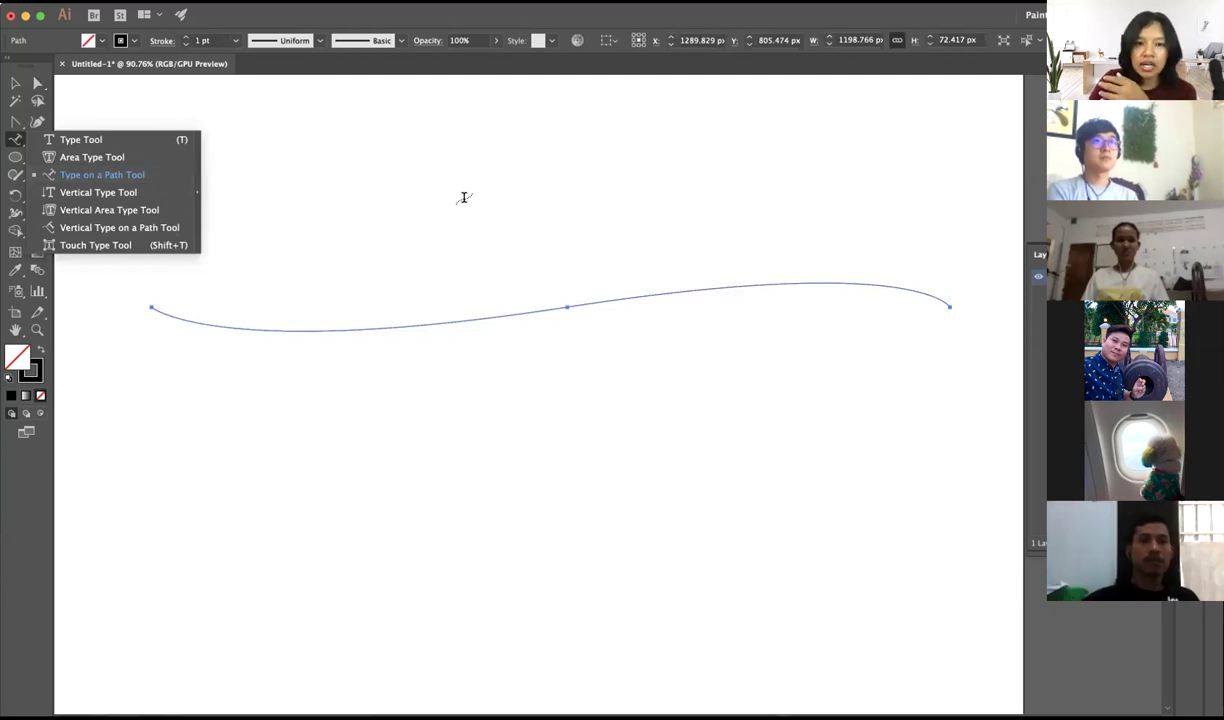
{"action": "left_click", "coordinate": [595, 238]}
{"action": "left_click", "coordinate": [757, 391]}
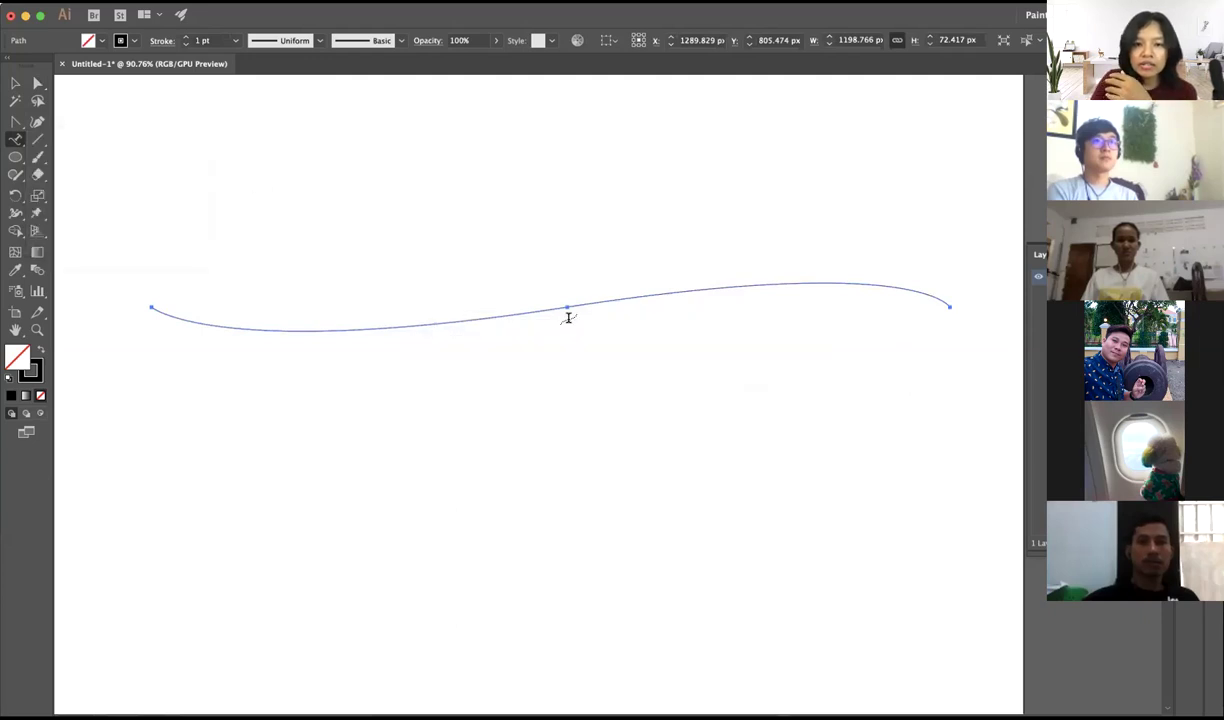
- Type the person's full name along the wave's right half in 81 pt Impact
{"action": "left_click", "coordinate": [566, 305]}
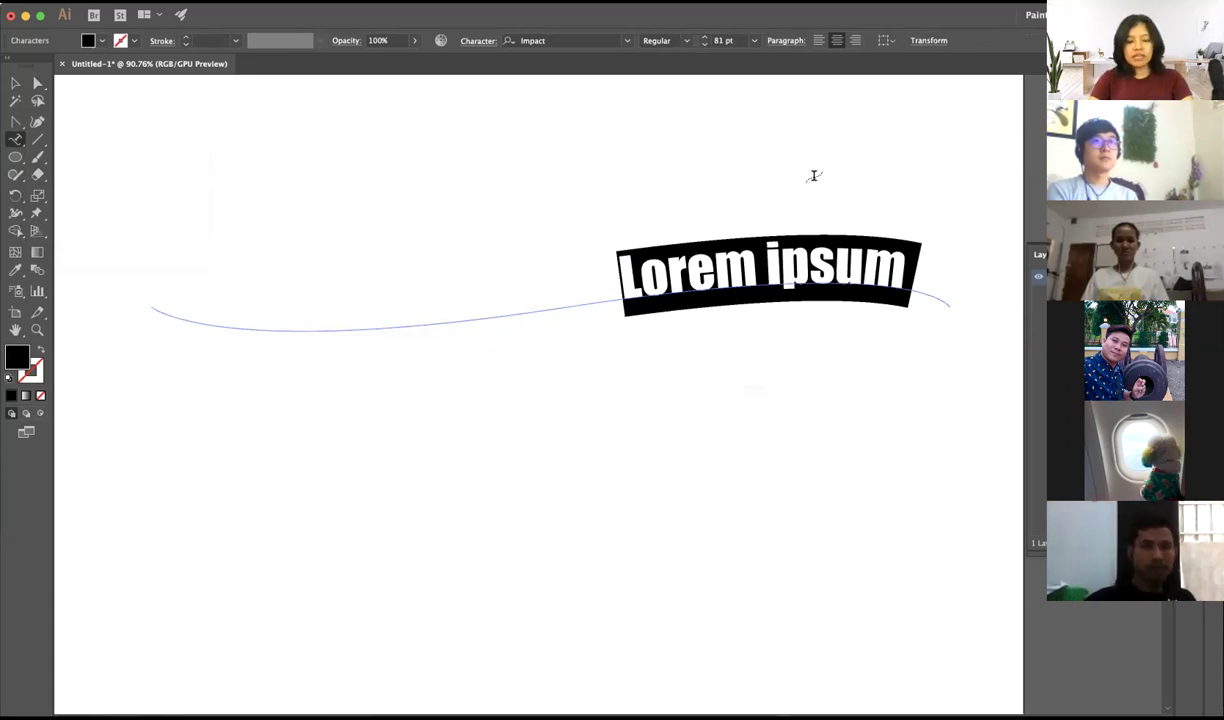
{"action": "type", "text": "SOVAN MONYRITH"}
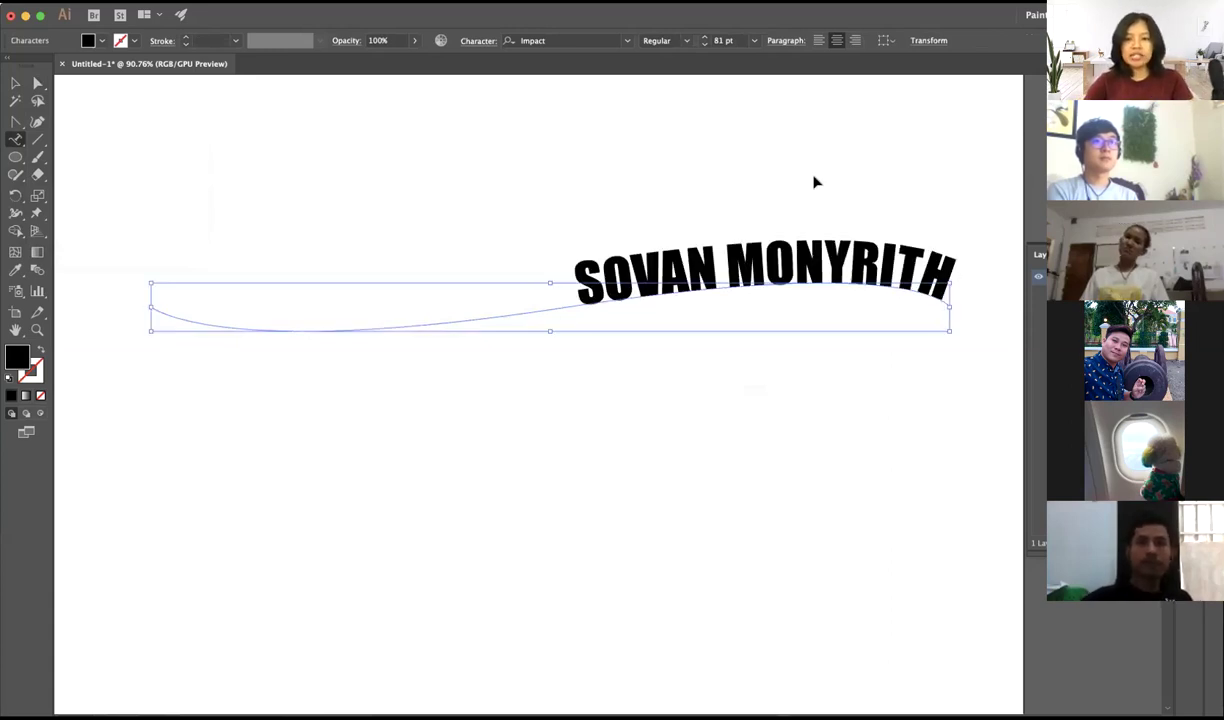
{"action": "key", "text": "ctrl+a"}
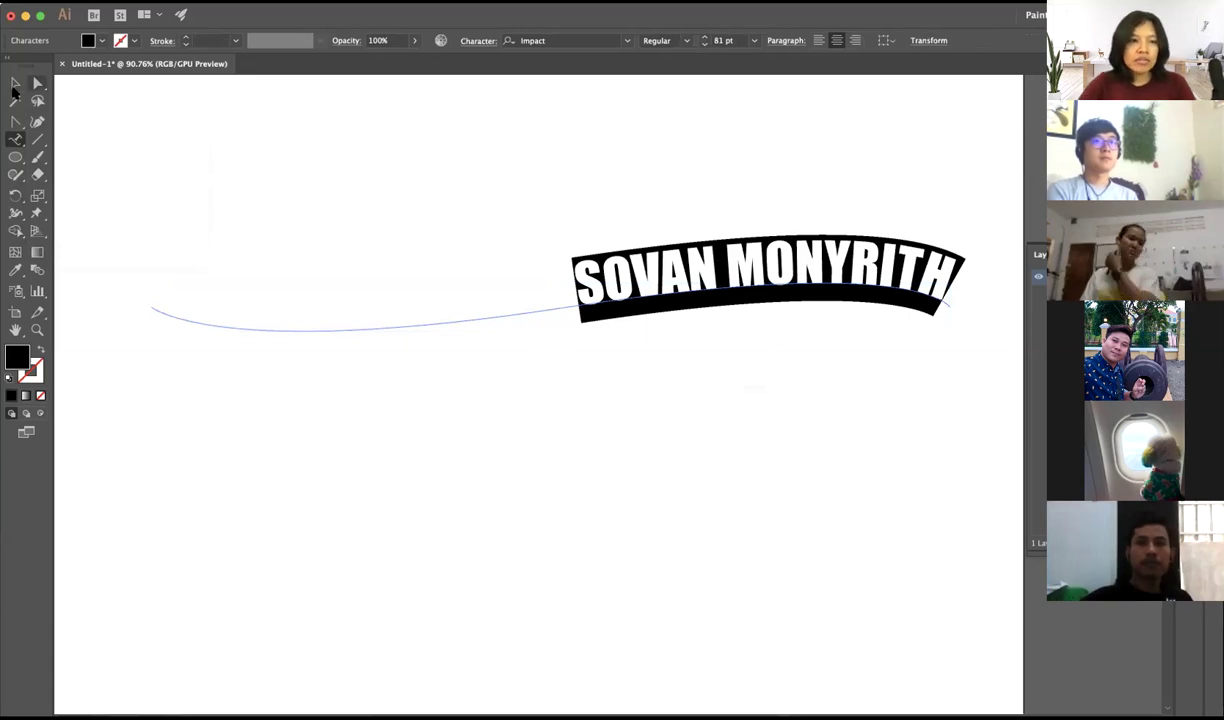
{"action": "left_click", "coordinate": [568, 295], "text": "ctrl"}
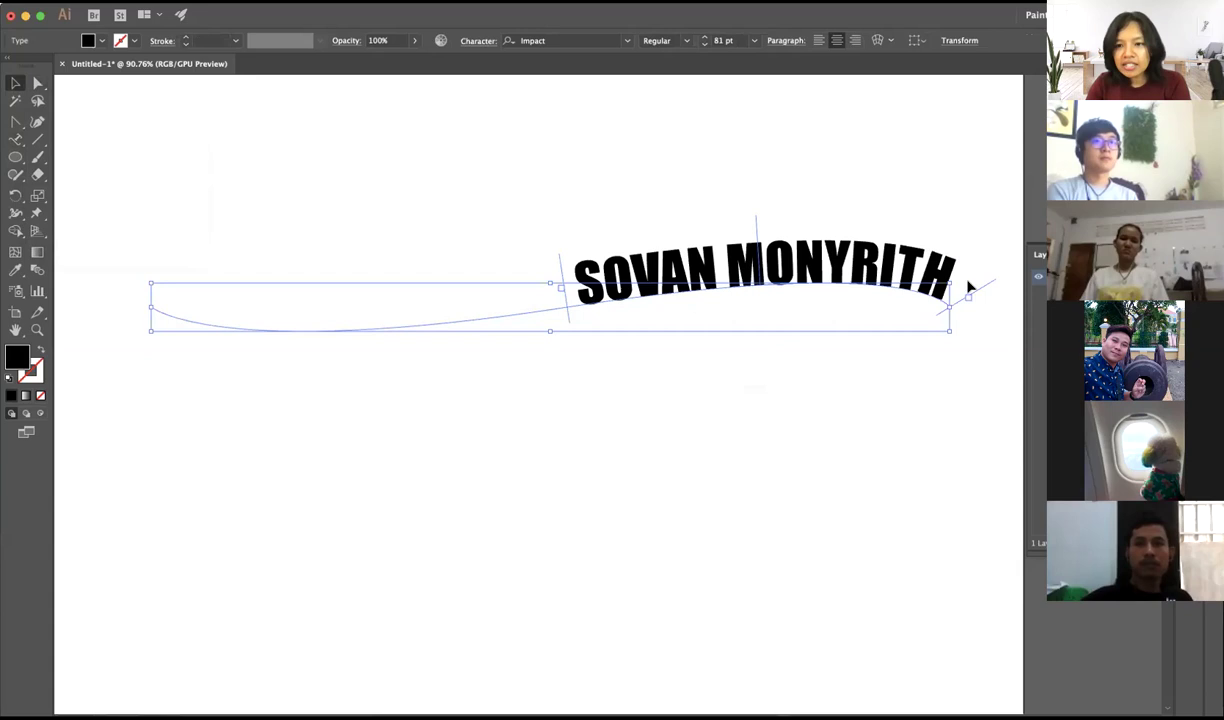
- Undo and redo to restore the name on the wave, then reselect the path text
{"action": "key", "text": "t"}
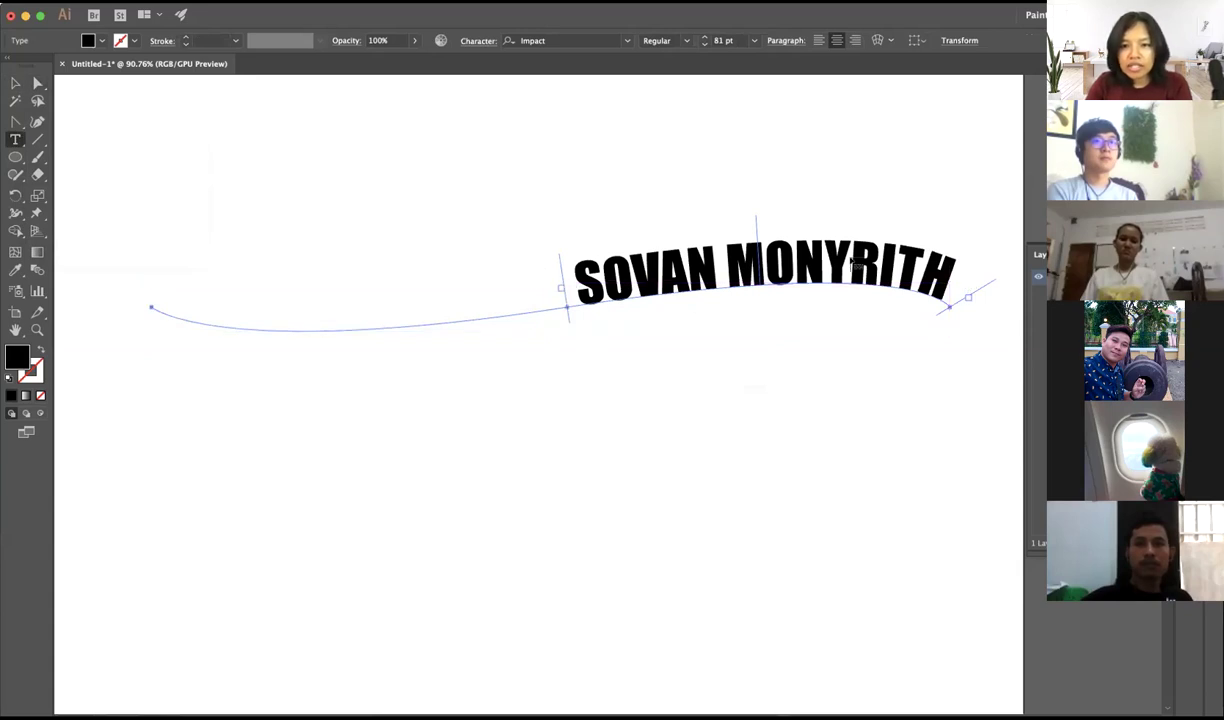
{"action": "key", "text": "ctrl+z"}
{"action": "key", "text": "ctrl+z"}
{"action": "key", "text": "ctrl+shift+z"}
{"action": "key", "text": "ctrl+shift+z"}
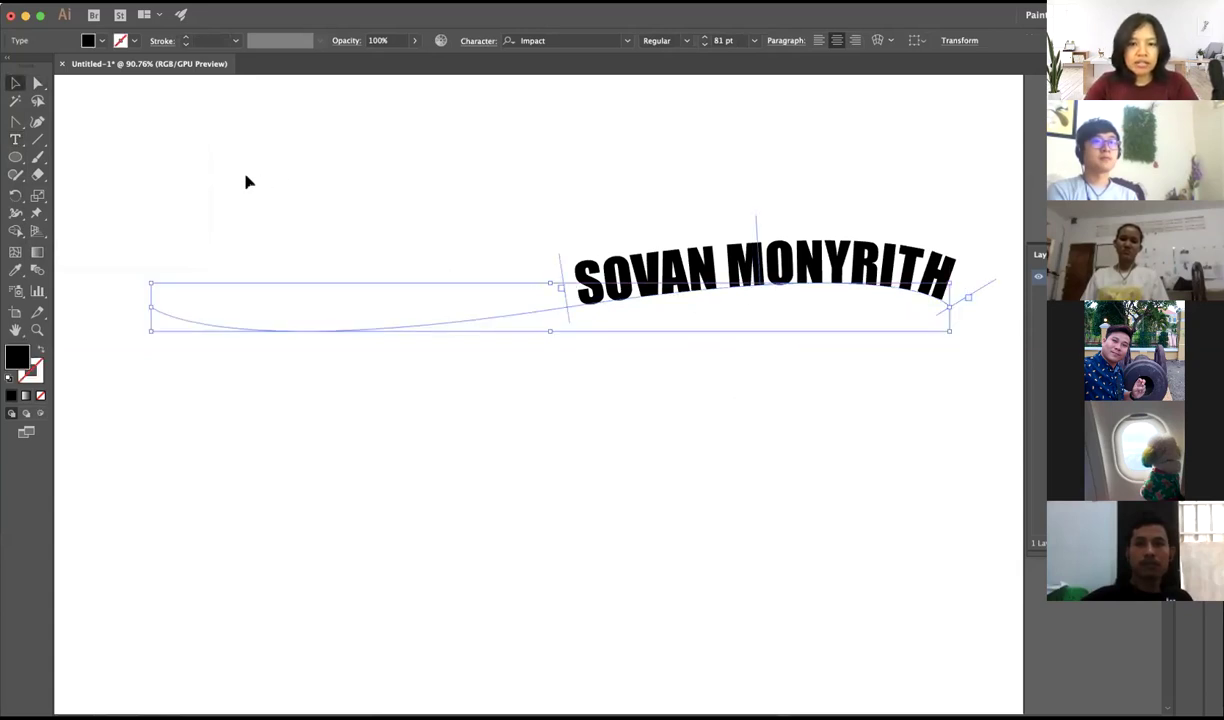
{"action": "left_click", "coordinate": [790, 355]}
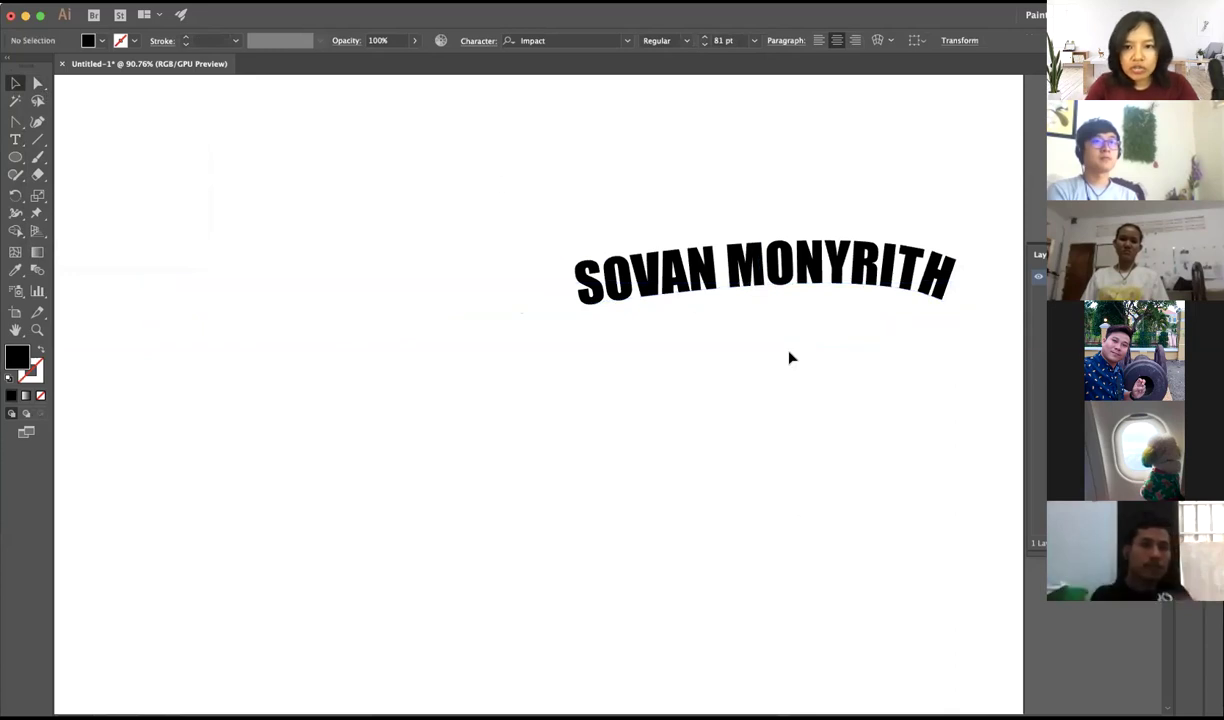
{"action": "left_click", "coordinate": [759, 236]}
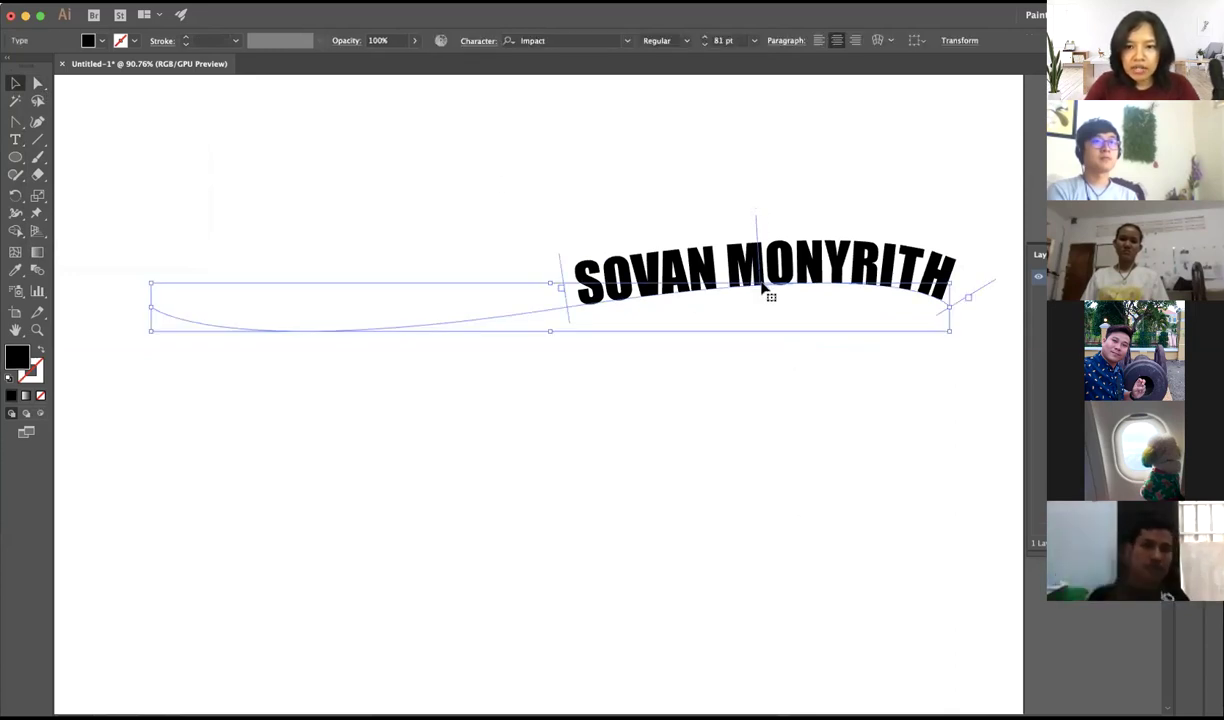
- Slide the name leftward along the wave so it sits across the curve's middle
{"action": "mouse_move", "coordinate": [757, 272]}
{"action": "left_mouse_down"}
{"action": "mouse_move", "coordinate": [262, 295]}
{"action": "mouse_move", "coordinate": [405, 322]}
{"action": "left_mouse_up"}
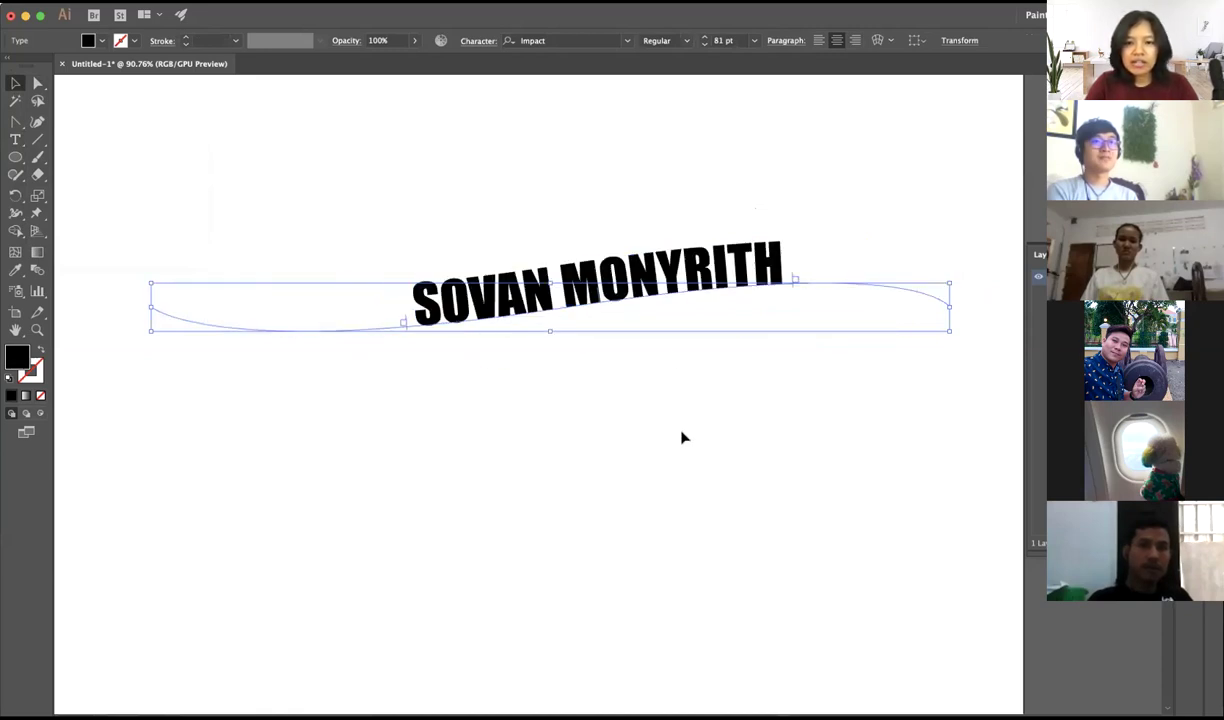
{"action": "left_click", "coordinate": [729, 350]}
{"action": "left_click_drag", "start_coordinate": [572, 196], "coordinate": [748, 346]}
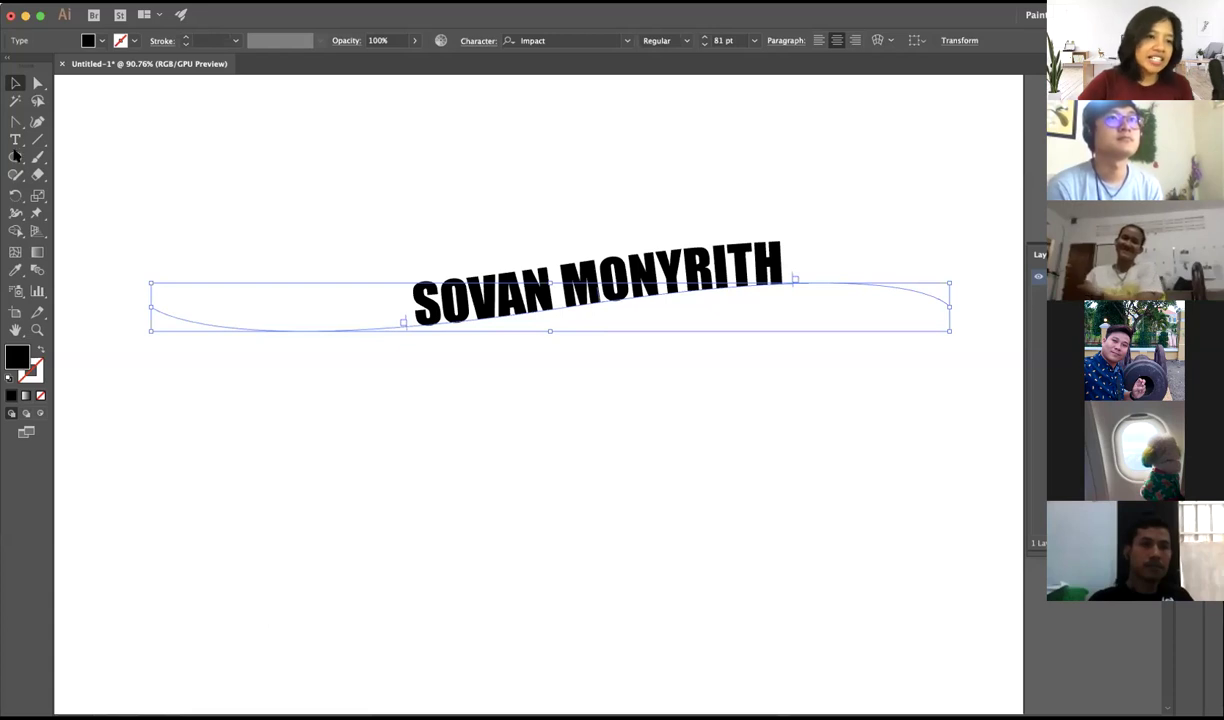
{"action": "left_click_drag", "start_coordinate": [16, 140], "coordinate": [84, 230]}
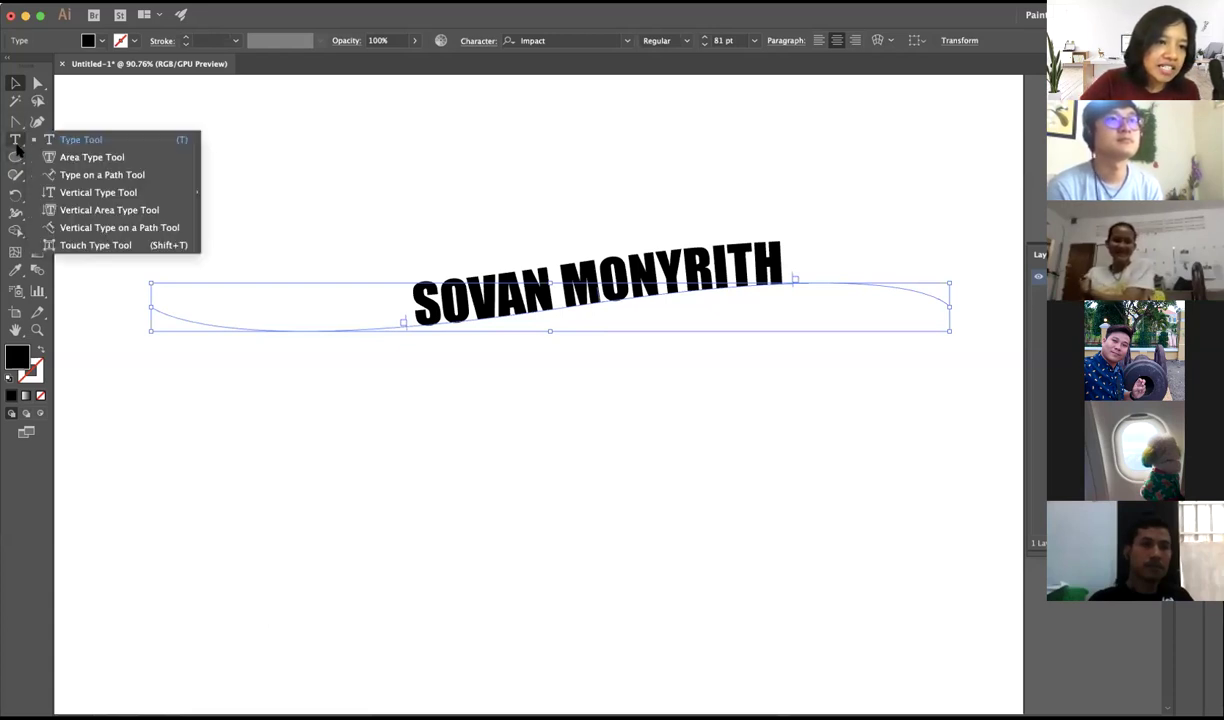
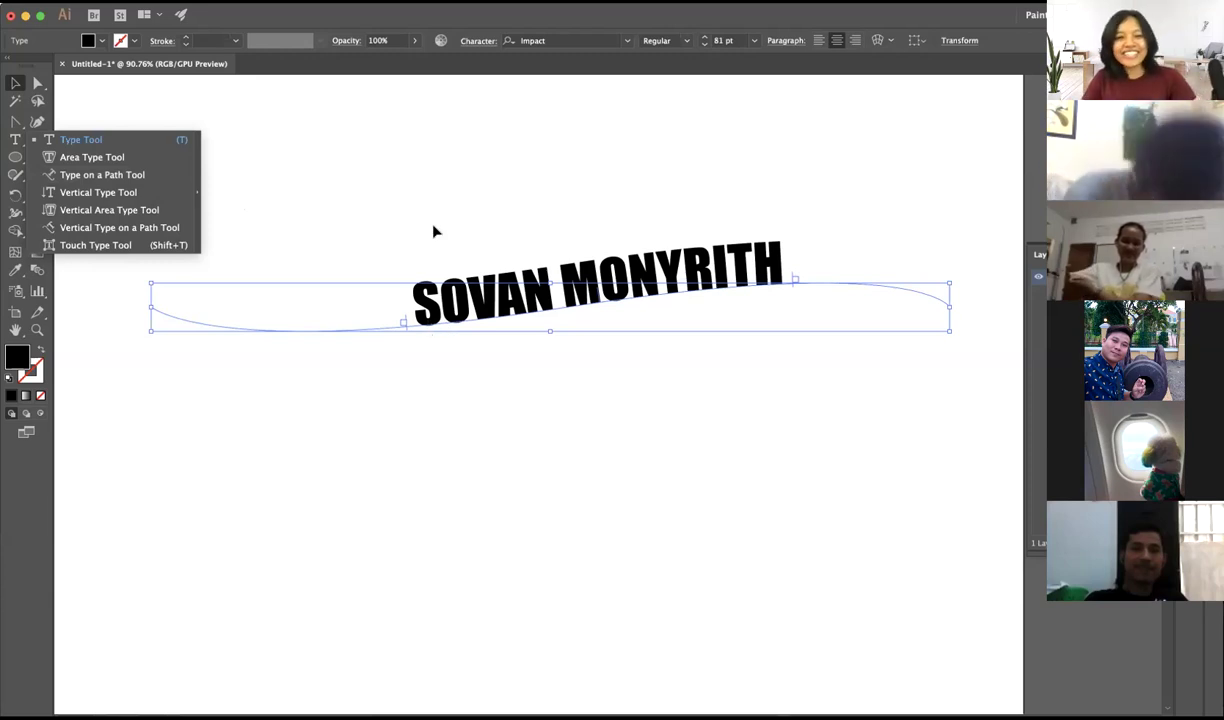
- Select all the existing text on the curved path for editing
{"action": "left_click", "coordinate": [330, 136]}
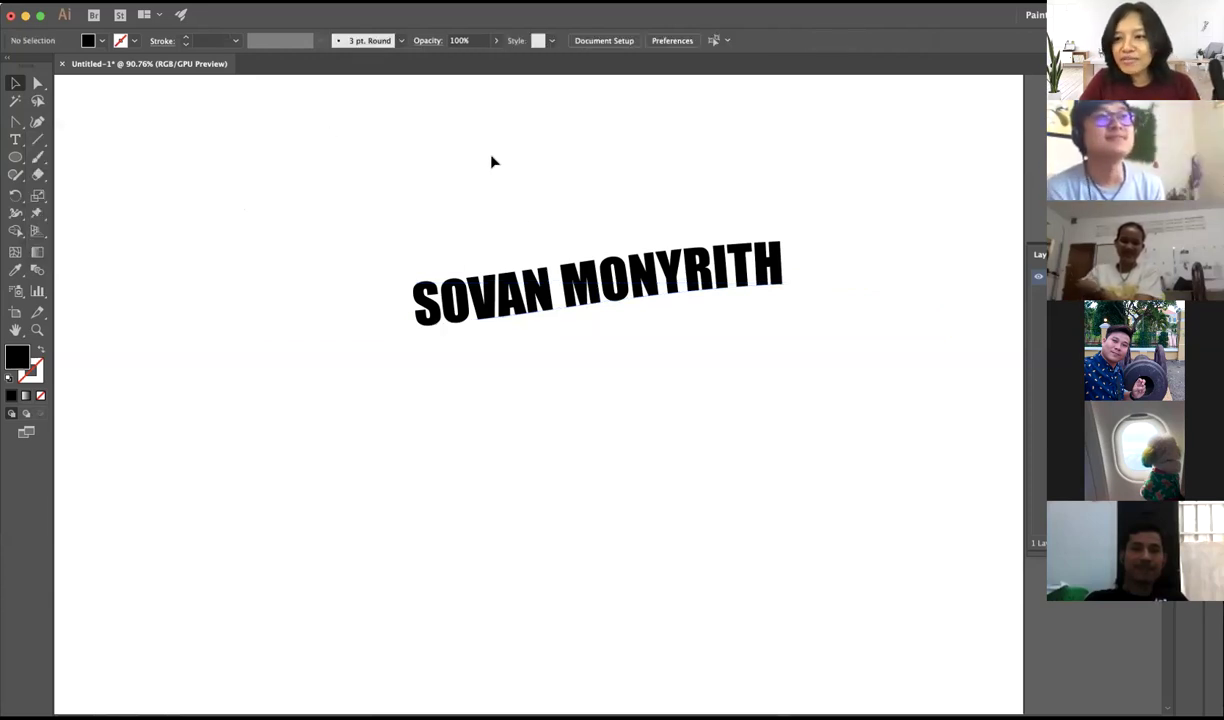
{"action": "left_click", "coordinate": [526, 275]}
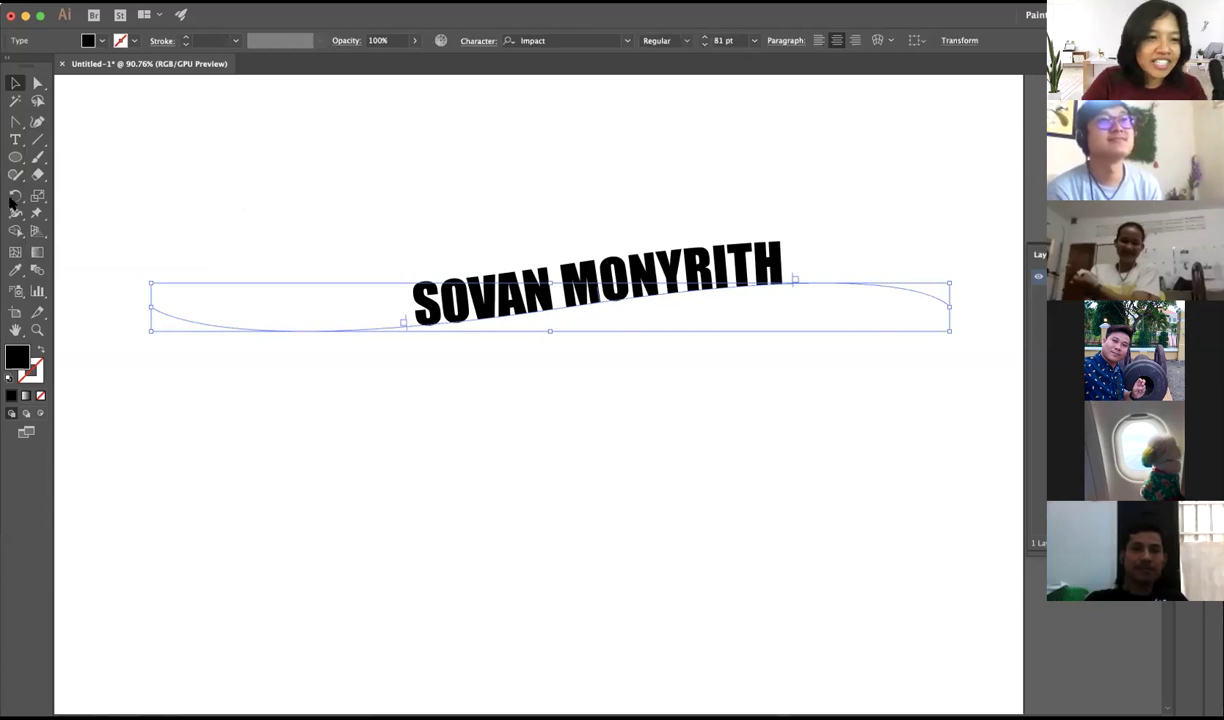
{"action": "left_click", "coordinate": [16, 155]}
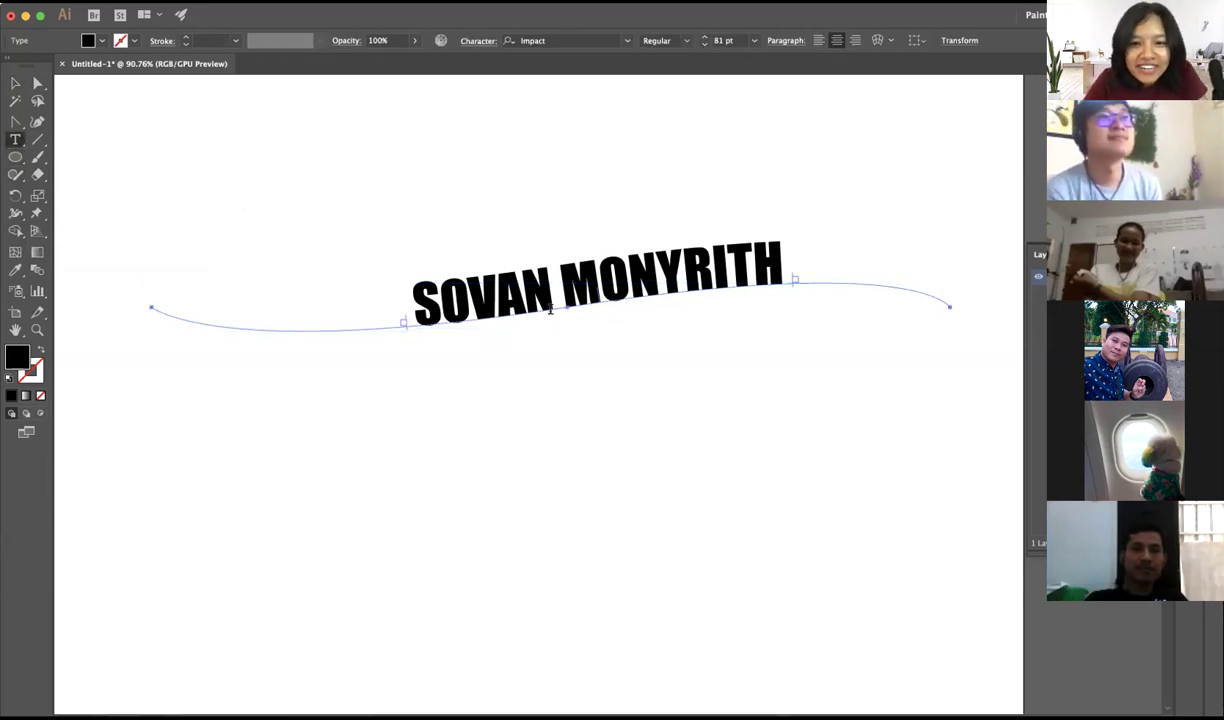
{"action": "left_click", "coordinate": [565, 305]}
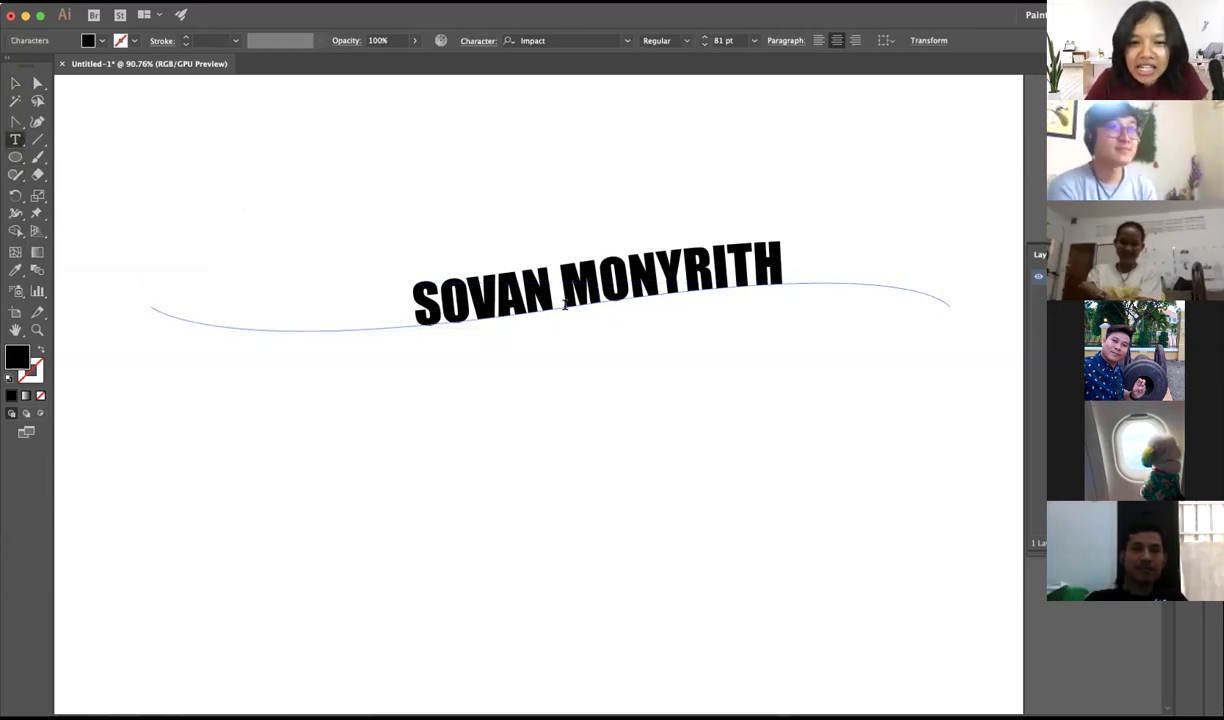
{"action": "triple_click", "coordinate": [622, 252]}
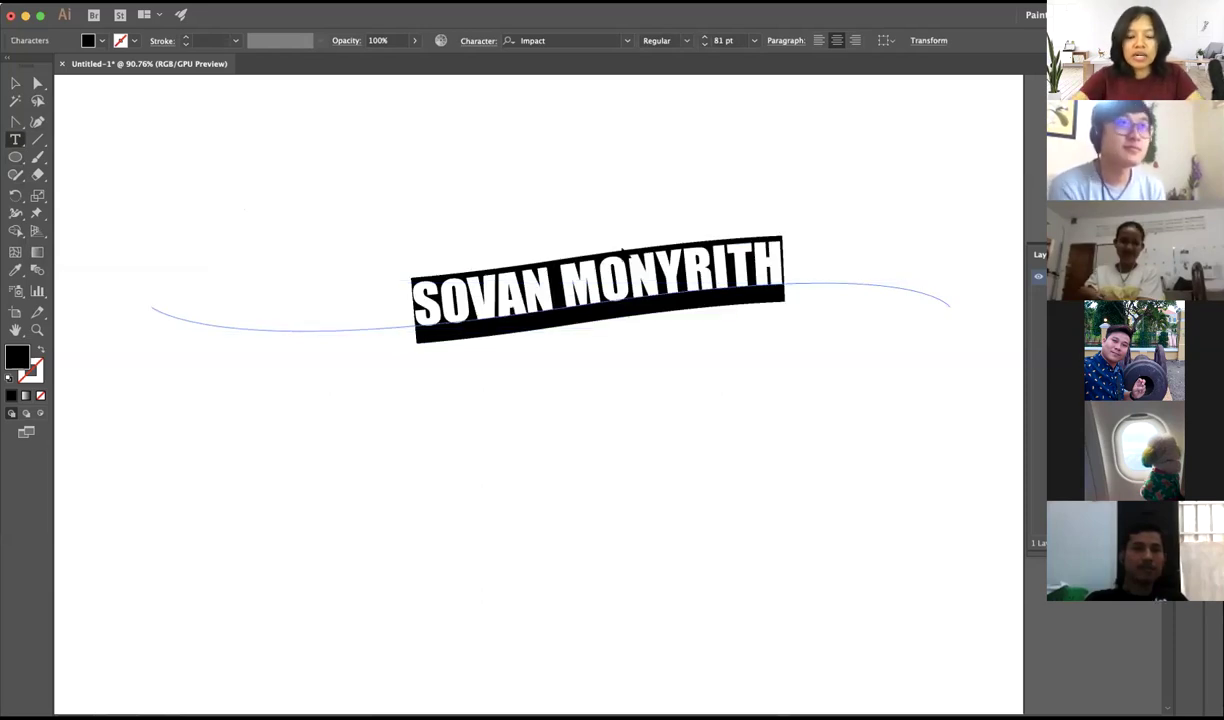
- Replace it with 'ABCDEFDGHGK', space out the letters, and finish editing
{"action": "type", "text": "A"}
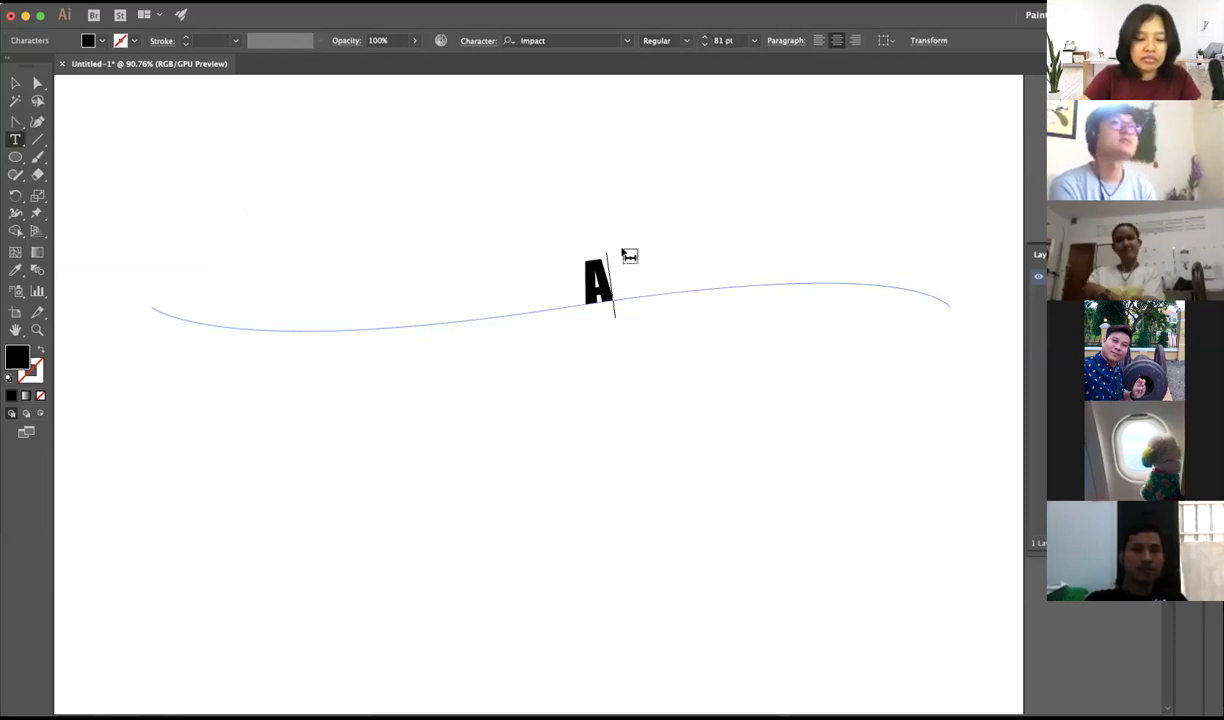
{"action": "type", "text": "BCD"}
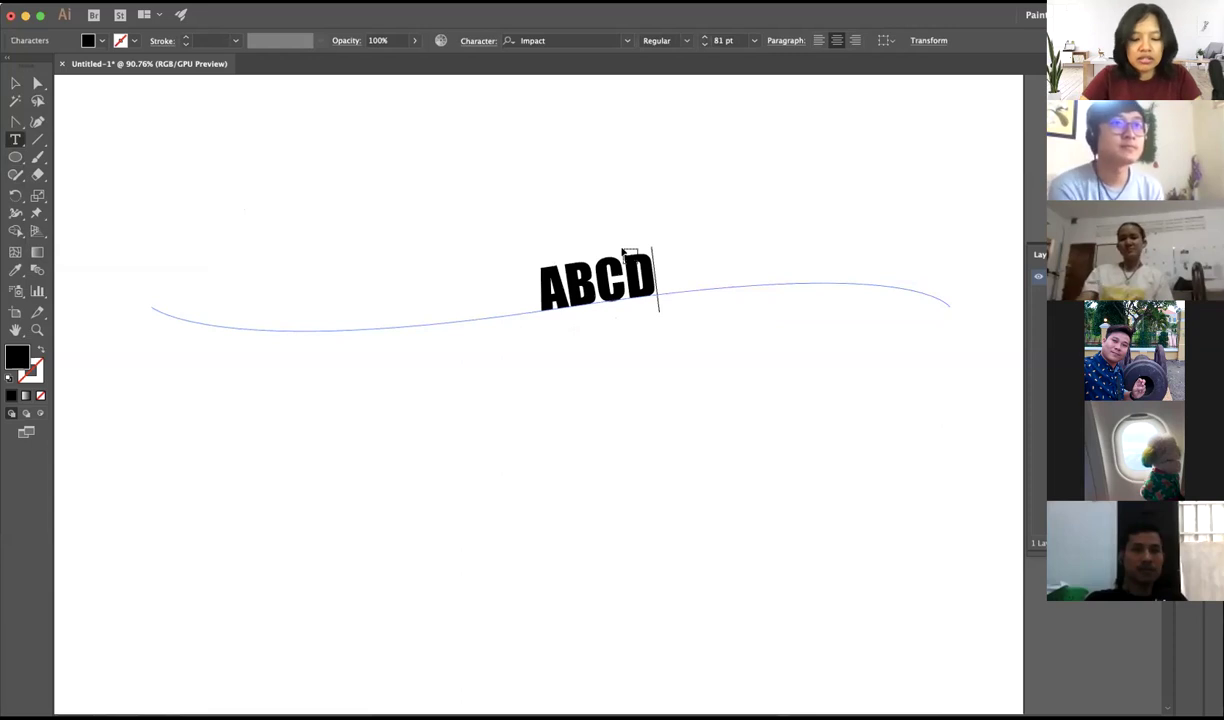
{"action": "type", "text": "EFDGHG"}
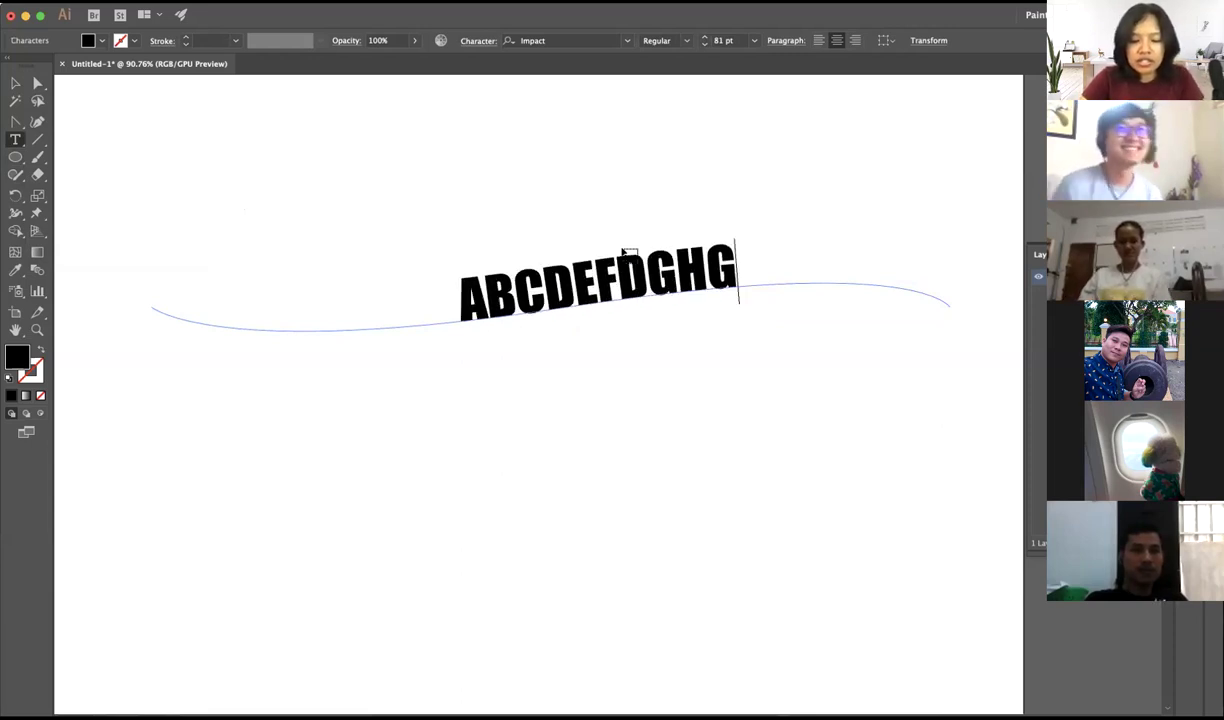
{"action": "type", "text": "K"}
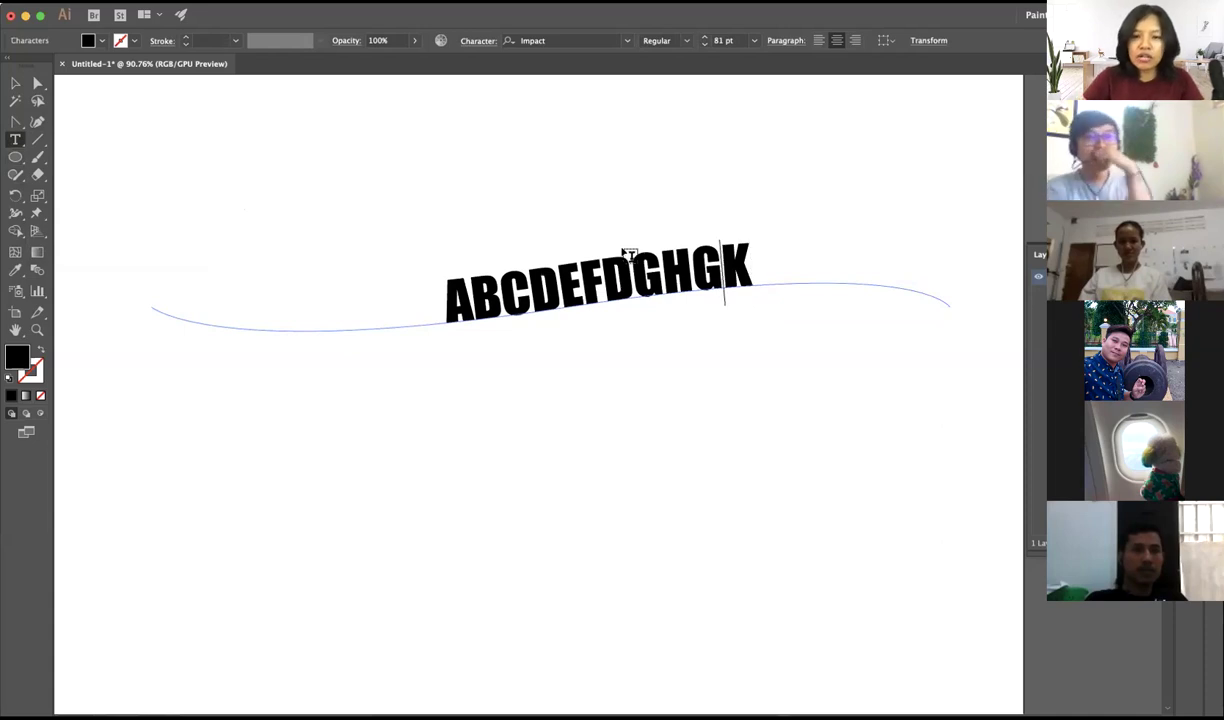
{"action": "key", "text": "Right"}
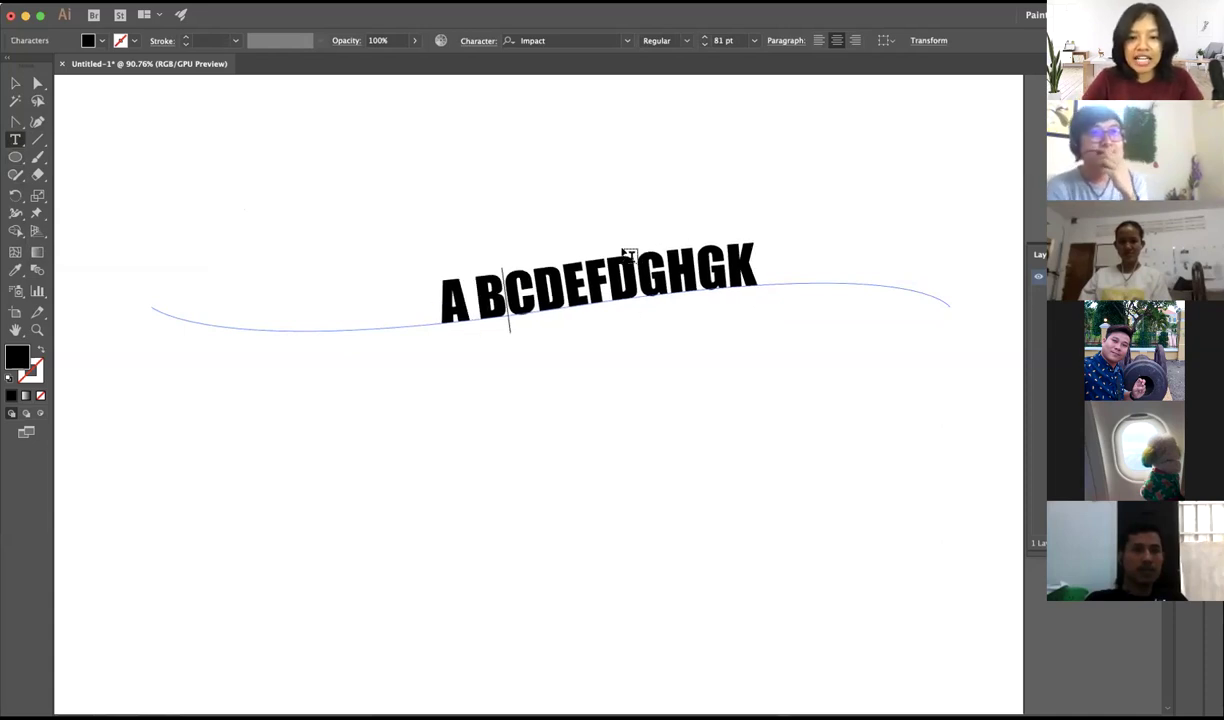
{"action": "key", "text": "Right"}
{"action": "key", "text": "Right"}
{"action": "key", "text": "Right"}
{"action": "key", "text": "Right"}
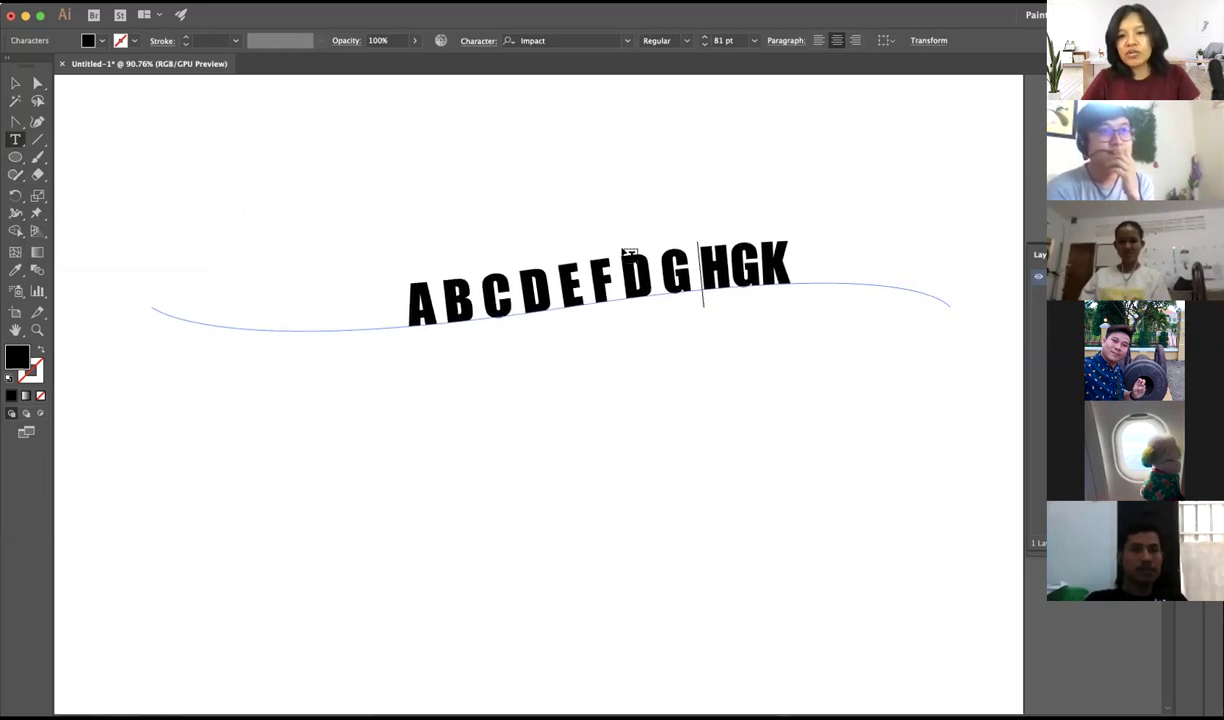
{"action": "key", "text": "ctrl+shift+z"}
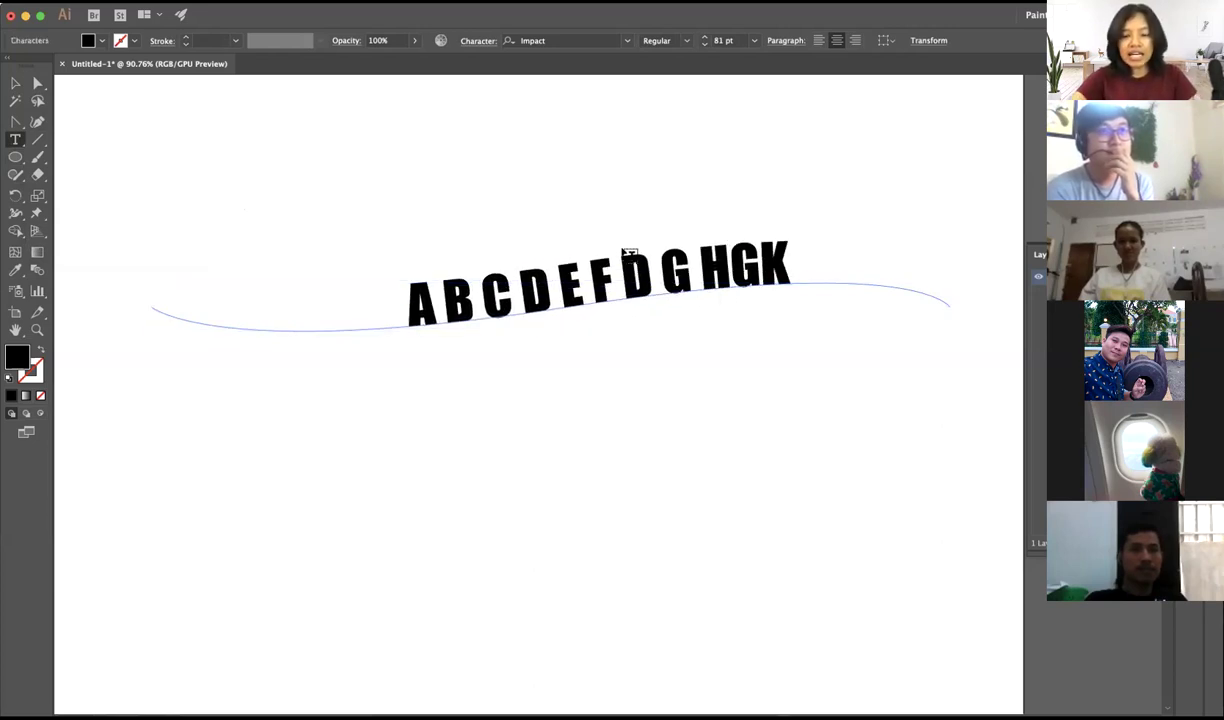
{"action": "left_click", "coordinate": [33, 83]}
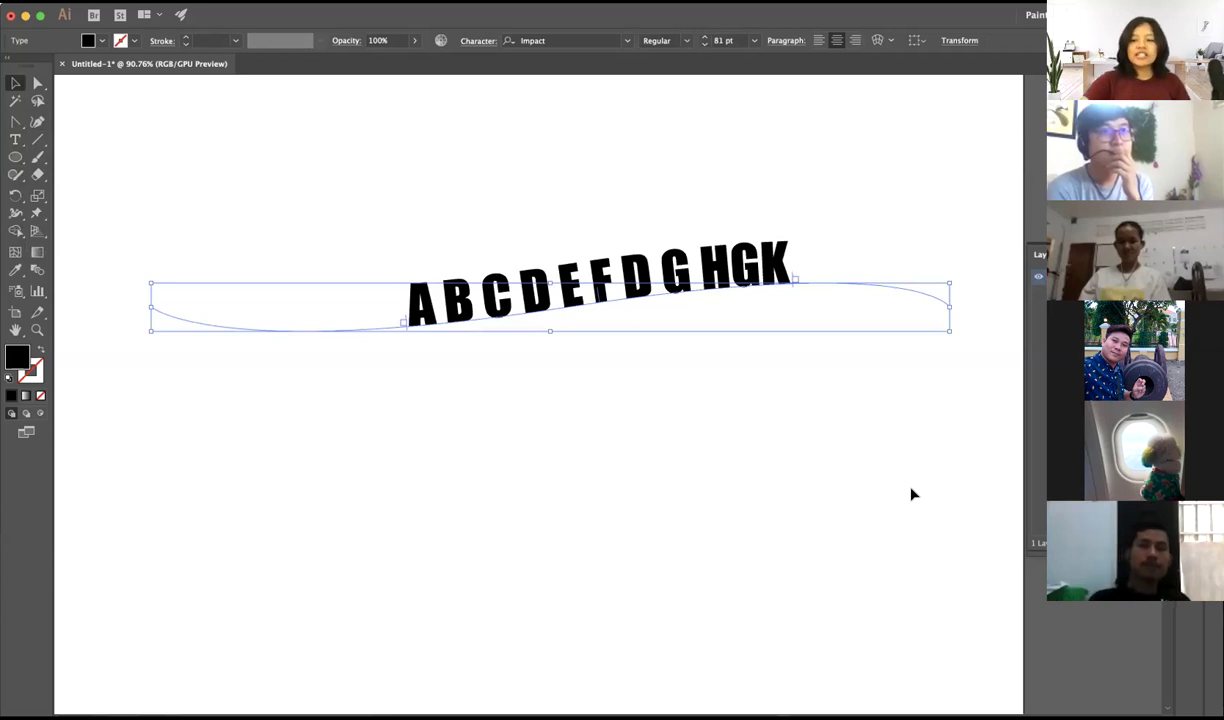
- Delete the text-on-path object and choose the Pen Tool from its flyout
{"action": "key", "text": "Delete"}
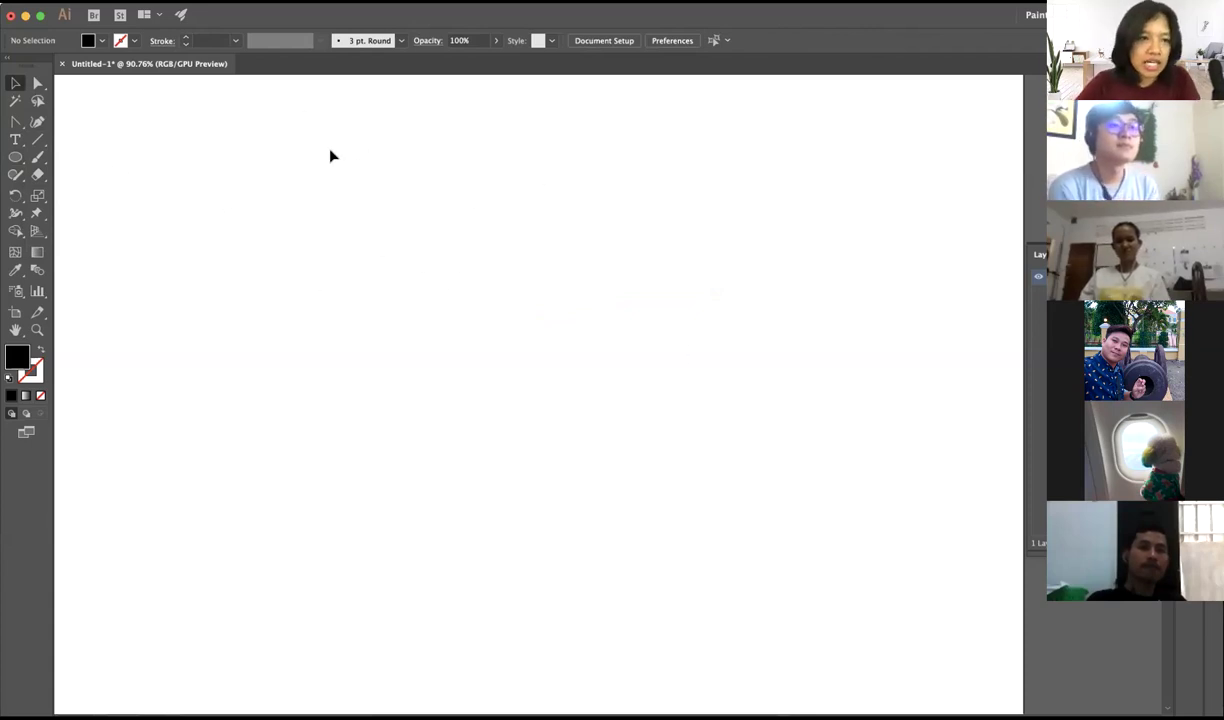
{"action": "left_click", "coordinate": [15, 122]}
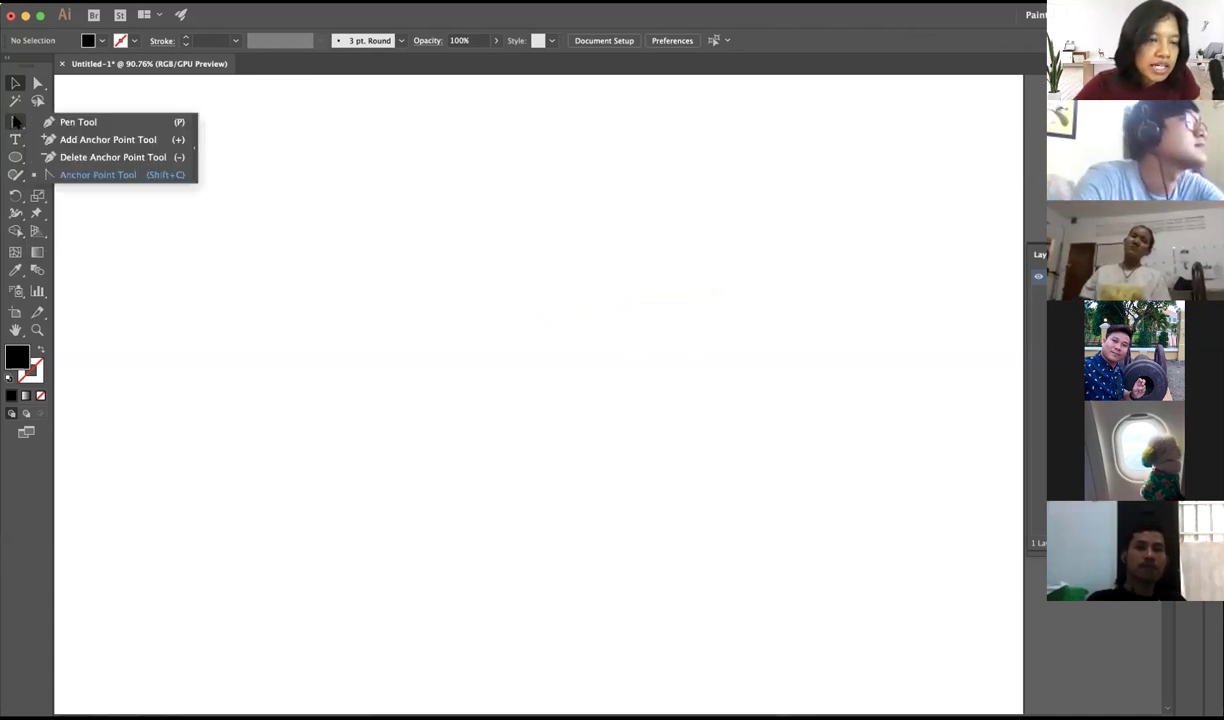
{"action": "left_click", "coordinate": [15, 122]}
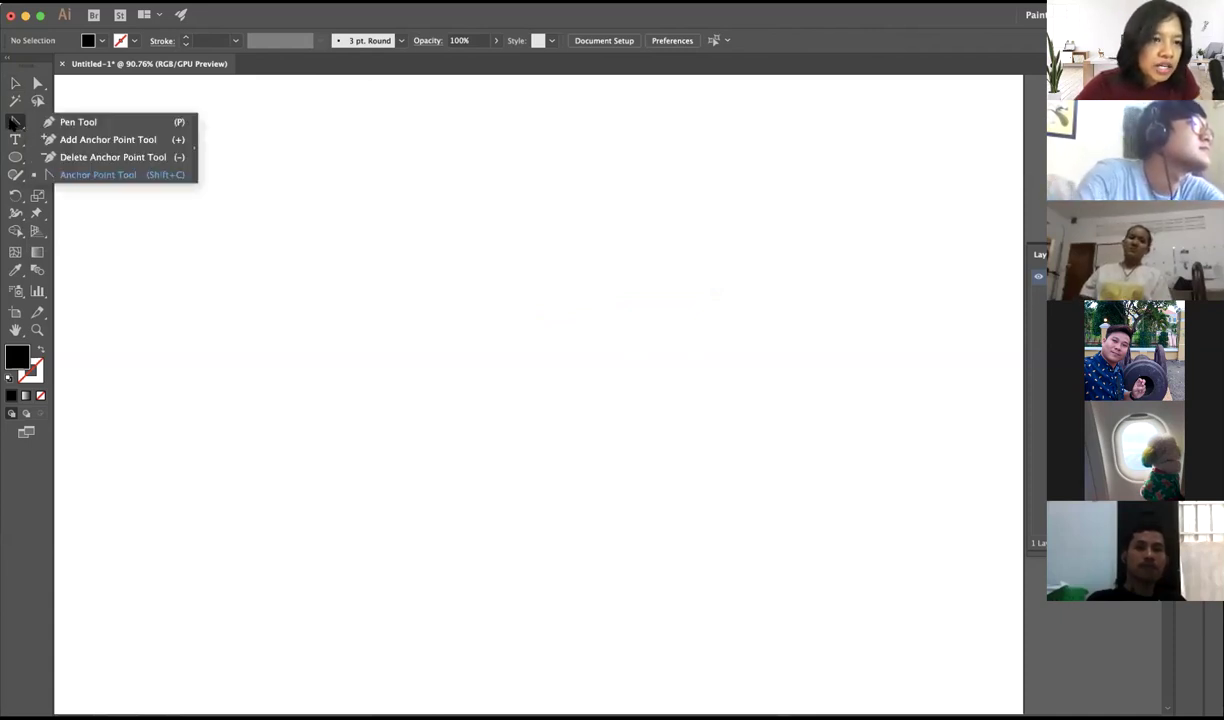
{"action": "left_click", "coordinate": [78, 122]}
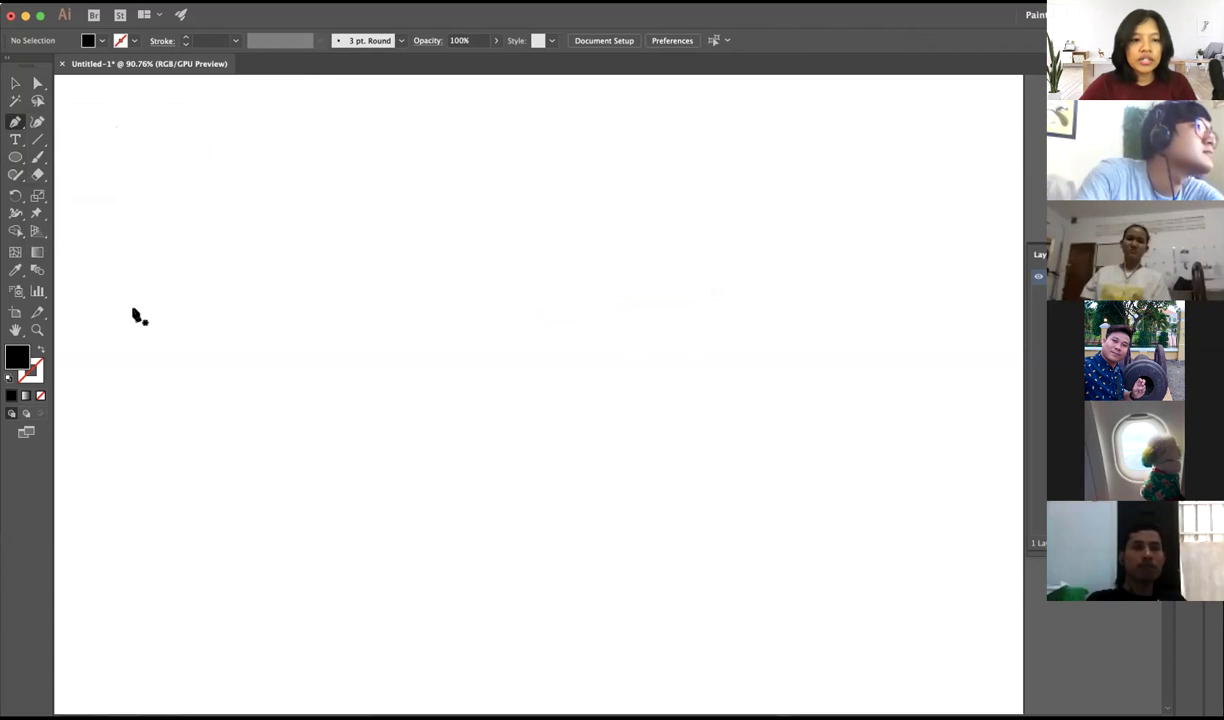
- Draw a trial straight Pen line across the artboard, then end it with Escape
{"action": "left_click_drag", "start_coordinate": [129, 312], "coordinate": [183, 264]}
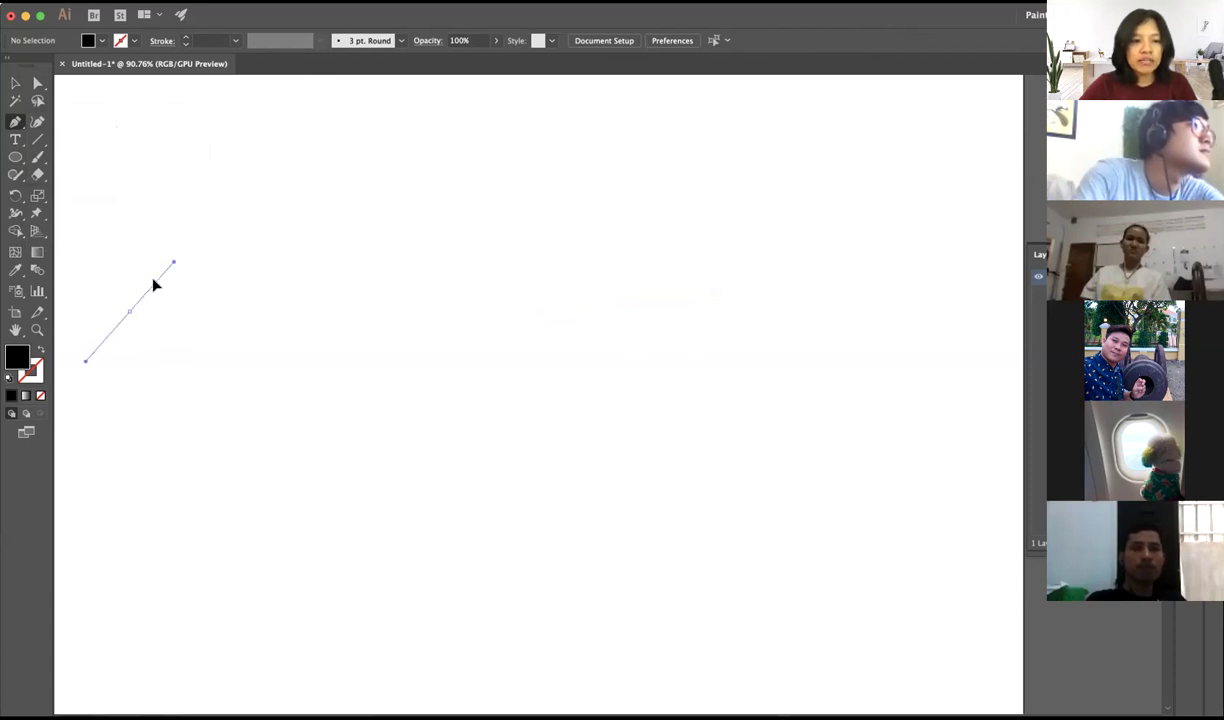
{"action": "key", "text": "super+z"}
{"action": "left_click", "coordinate": [141, 255]}
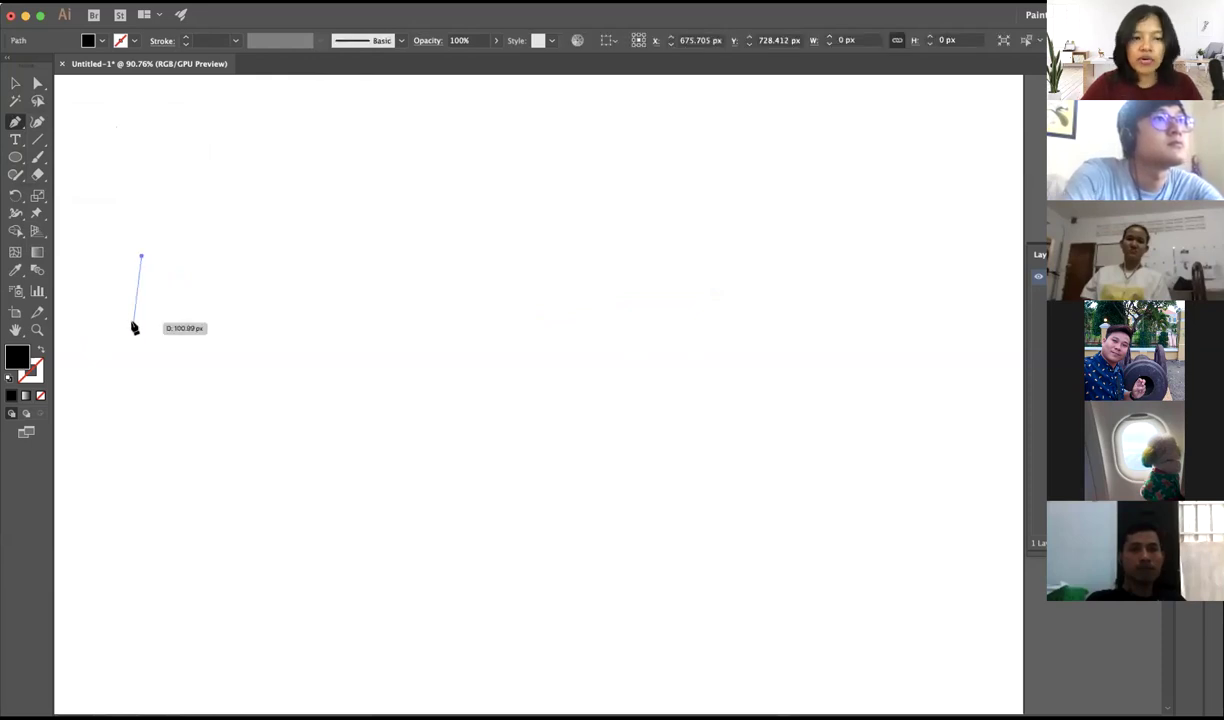
{"action": "left_click", "coordinate": [374, 191]}
{"action": "left_click_drag", "start_coordinate": [377, 198], "coordinate": [362, 199]}
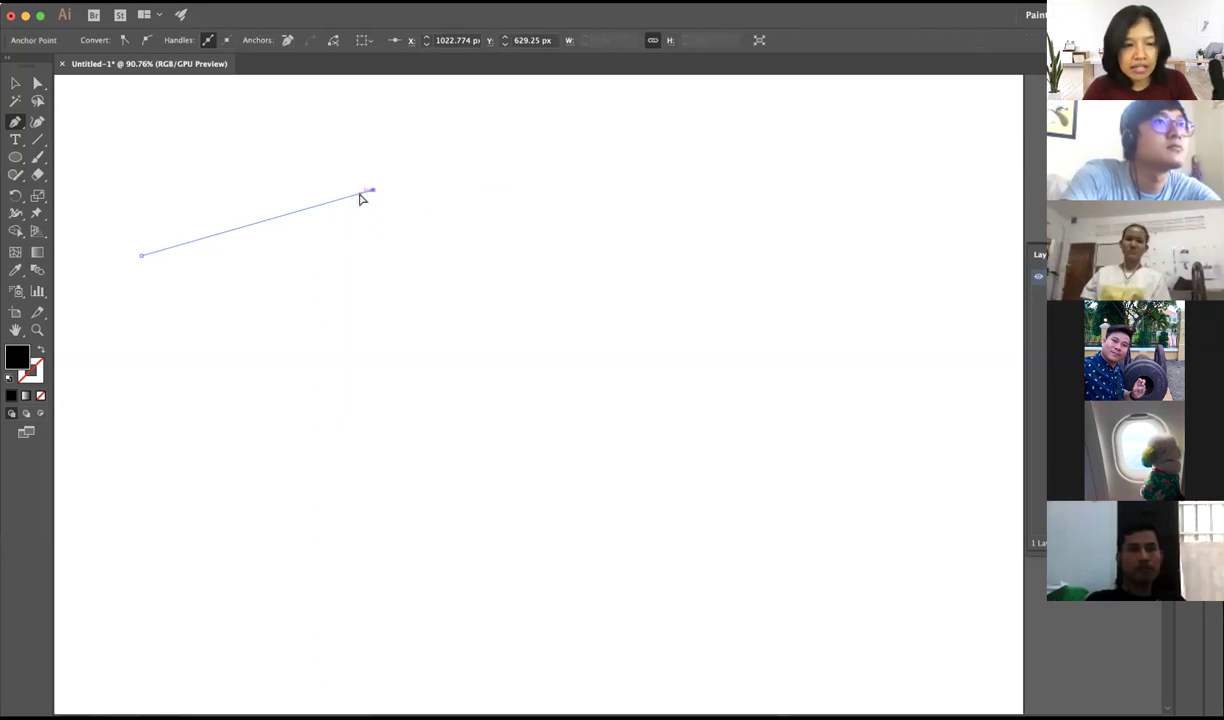
{"action": "key", "text": "Escape"}
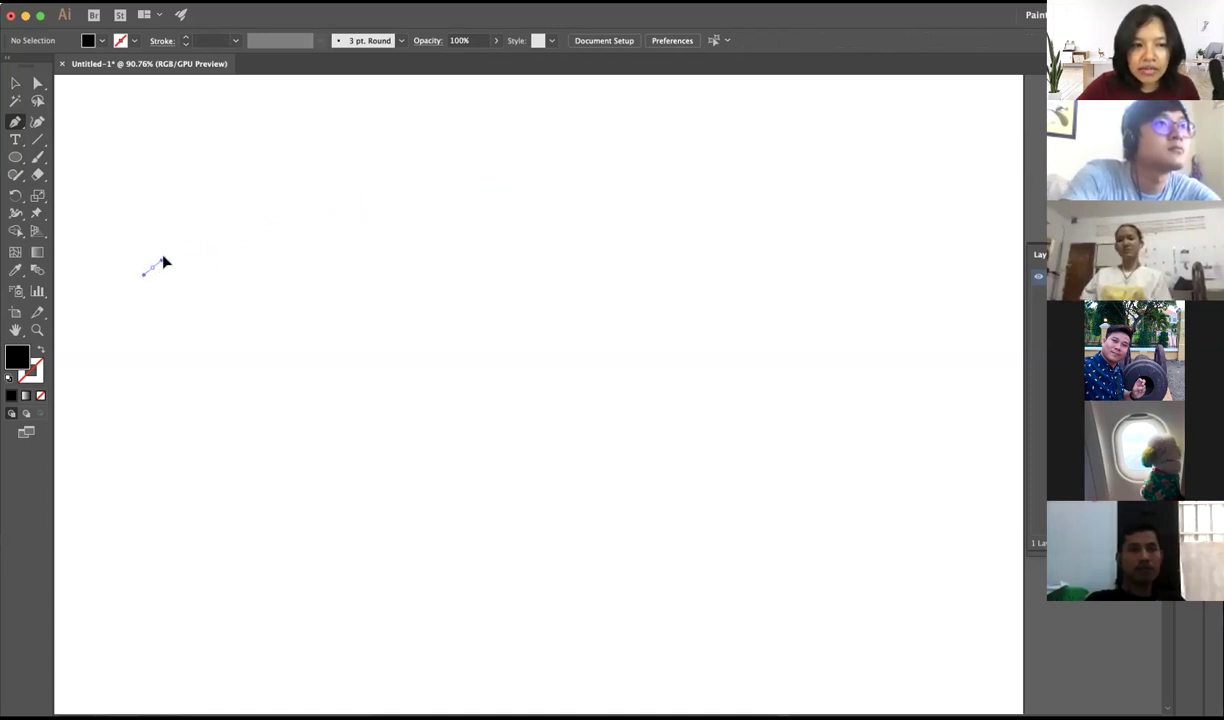
- Draw a two-hump wave from smooth dragged anchors across the upper artboard
{"action": "left_click_drag", "start_coordinate": [176, 252], "coordinate": [174, 243]}
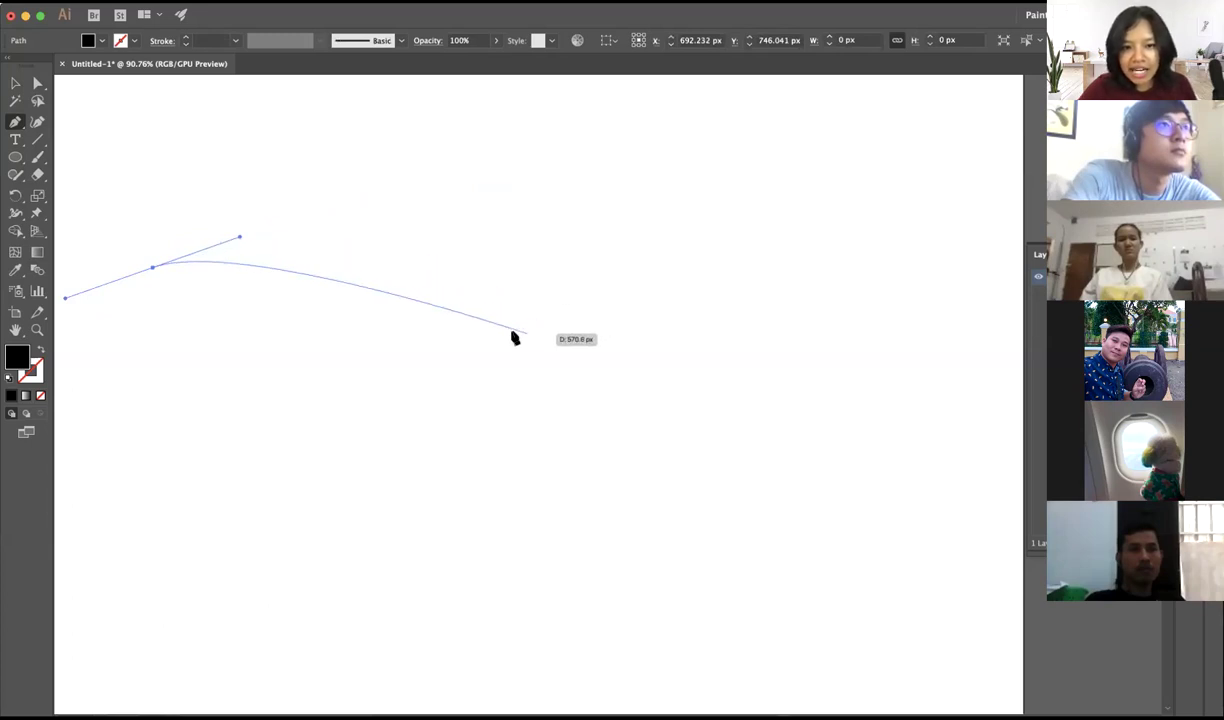
{"action": "left_click_drag", "start_coordinate": [357, 309], "coordinate": [425, 299]}
{"action": "mouse_move", "coordinate": [503, 218]}
{"action": "left_mouse_down"}
{"action": "mouse_move", "coordinate": [516, 232]}
{"action": "mouse_move", "coordinate": [591, 217]}
{"action": "left_mouse_up"}
{"action": "left_click_drag", "start_coordinate": [651, 300], "coordinate": [715, 301]}
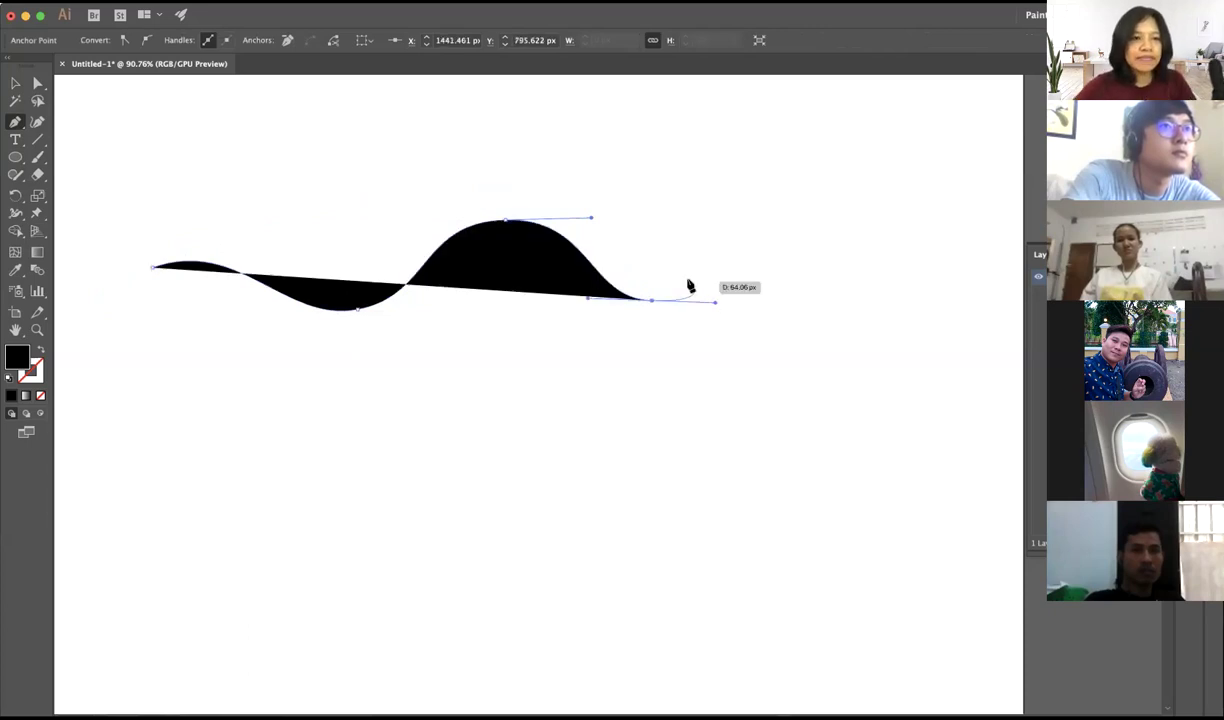
- Select the wave and swap its black fill into a black stroke
{"action": "key", "text": "v"}
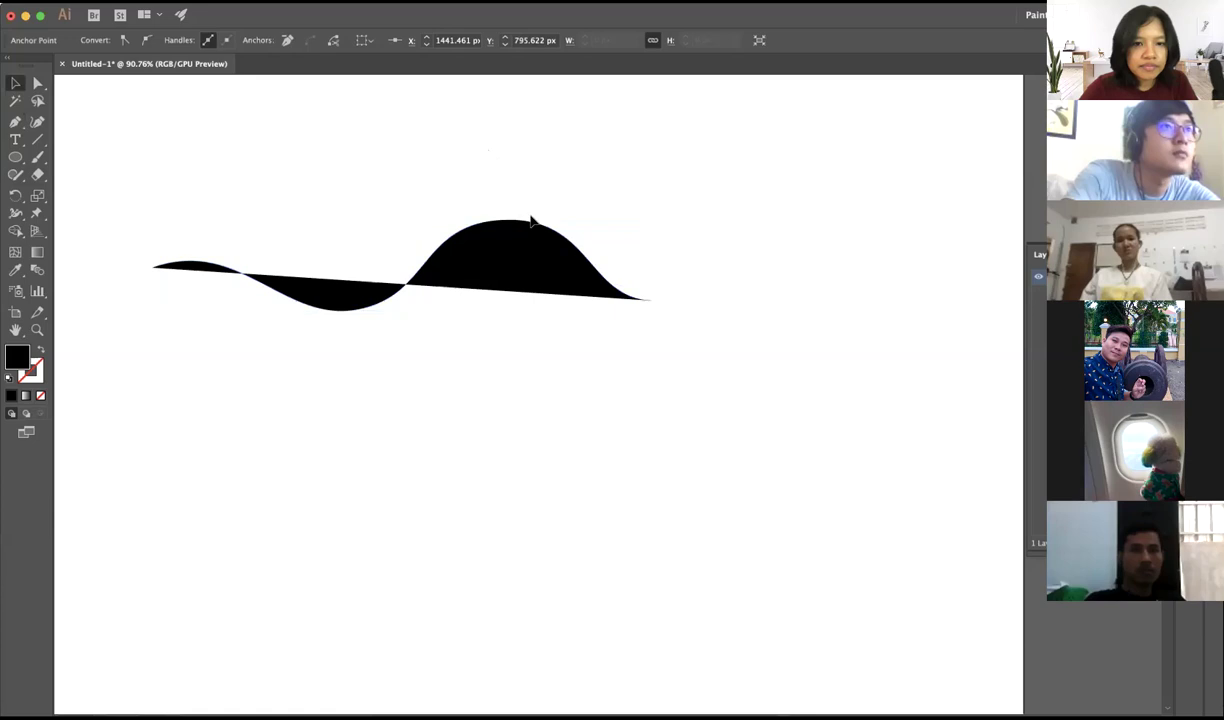
{"action": "mouse_move", "coordinate": [336, 155]}
{"action": "left_mouse_down"}
{"action": "mouse_move", "coordinate": [487, 375]}
{"action": "mouse_move", "coordinate": [485, 292]}
{"action": "left_mouse_up"}
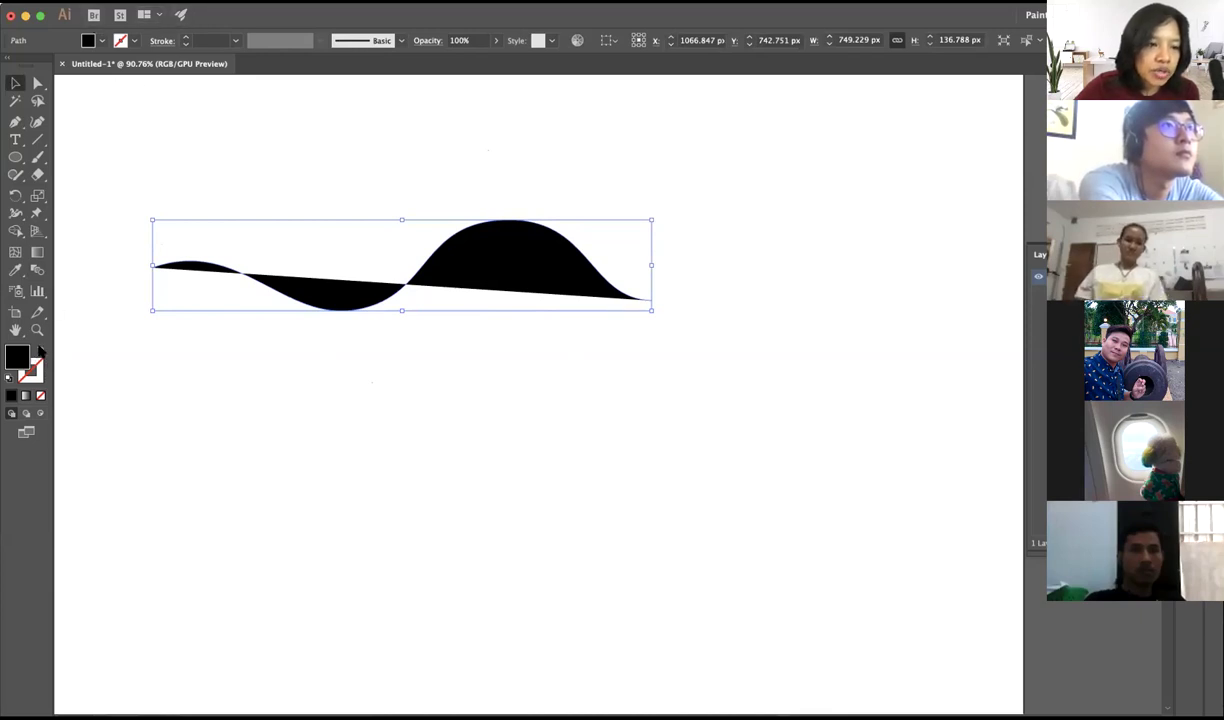
{"action": "left_click", "coordinate": [39, 350]}
- Stretch the outlined wave wider to the right, to about 943 px, then deselect
{"action": "left_click", "coordinate": [355, 156]}
{"action": "left_click", "coordinate": [491, 277]}
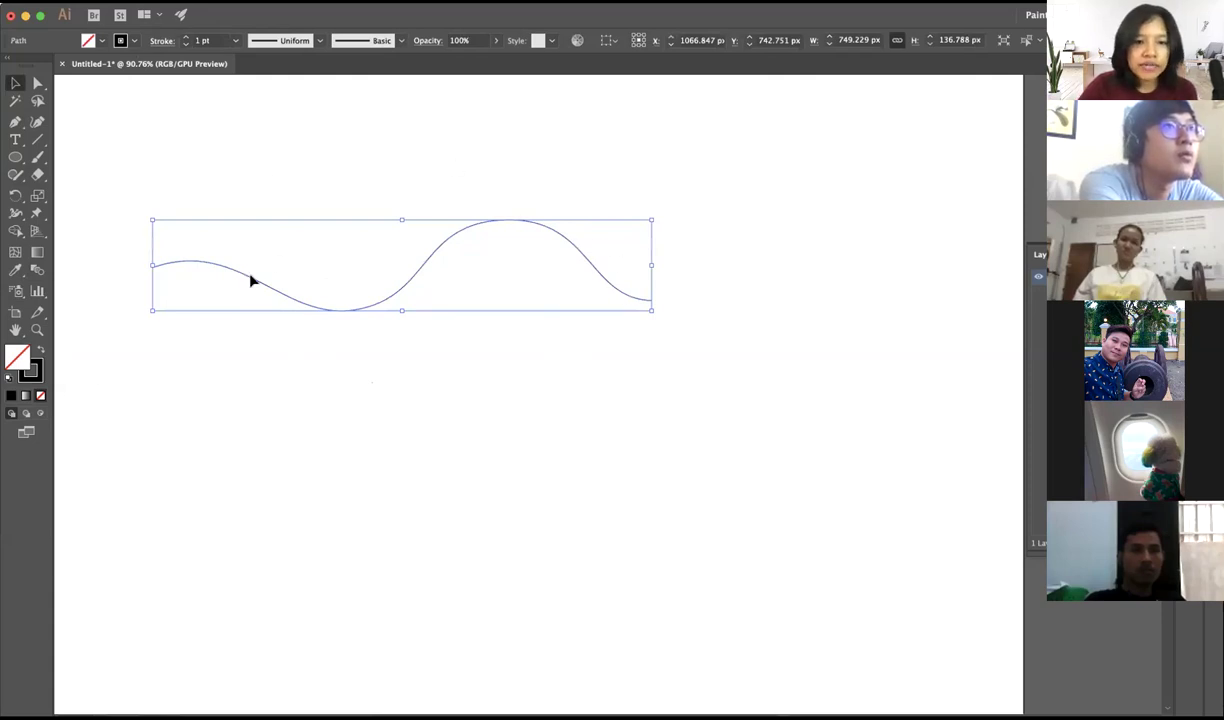
{"action": "left_click", "coordinate": [420, 182]}
{"action": "left_click_drag", "start_coordinate": [563, 363], "coordinate": [376, 246]}
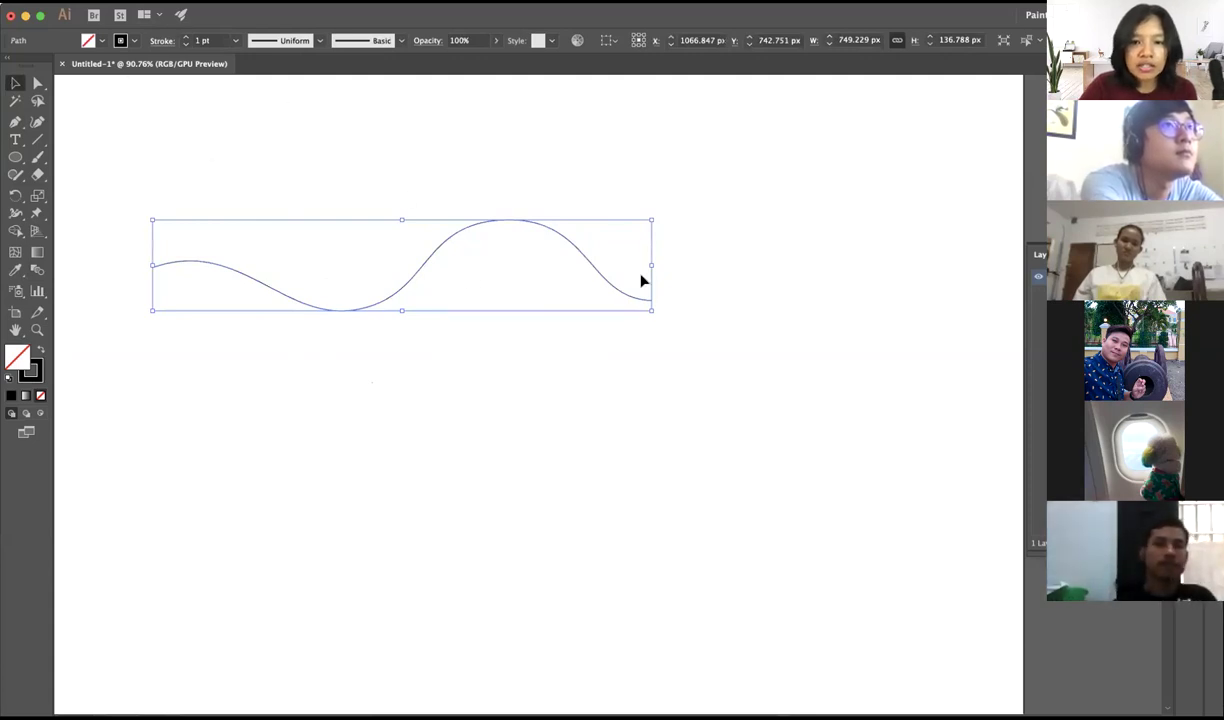
{"action": "mouse_move", "coordinate": [654, 265]}
{"action": "left_mouse_down"}
{"action": "mouse_move", "coordinate": [757, 276]}
{"action": "mouse_move", "coordinate": [783, 265]}
{"action": "left_mouse_up"}
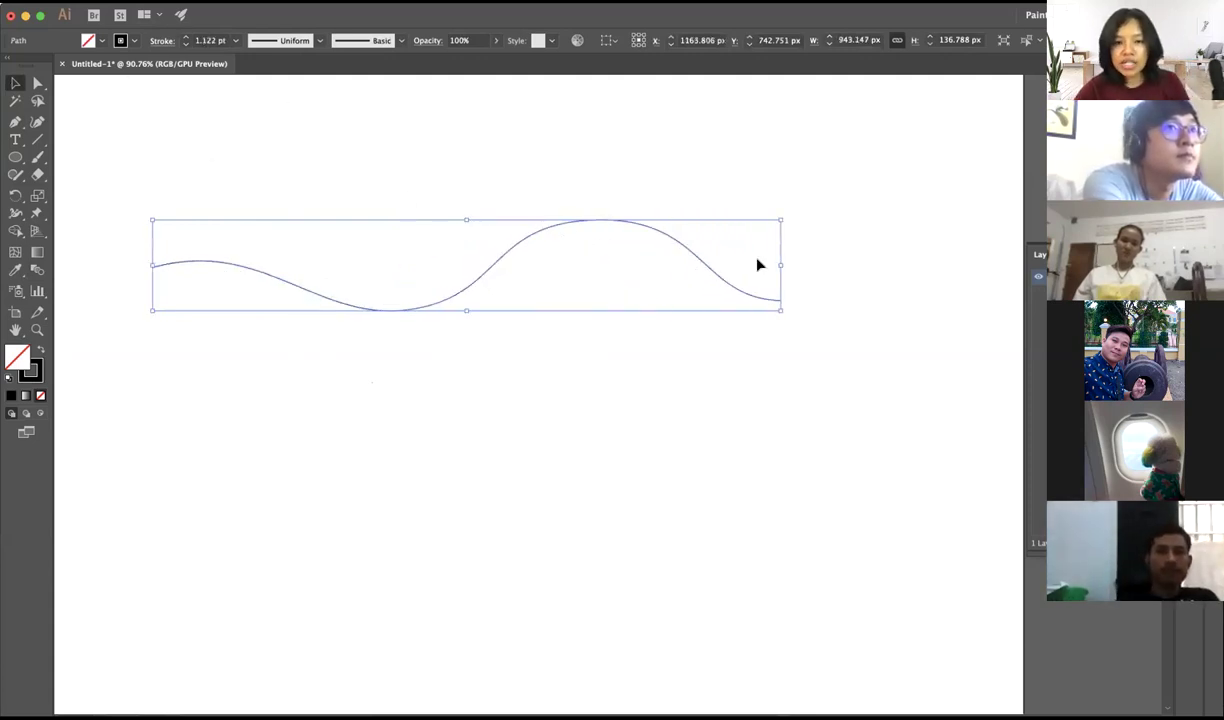
{"action": "left_click", "coordinate": [550, 186]}
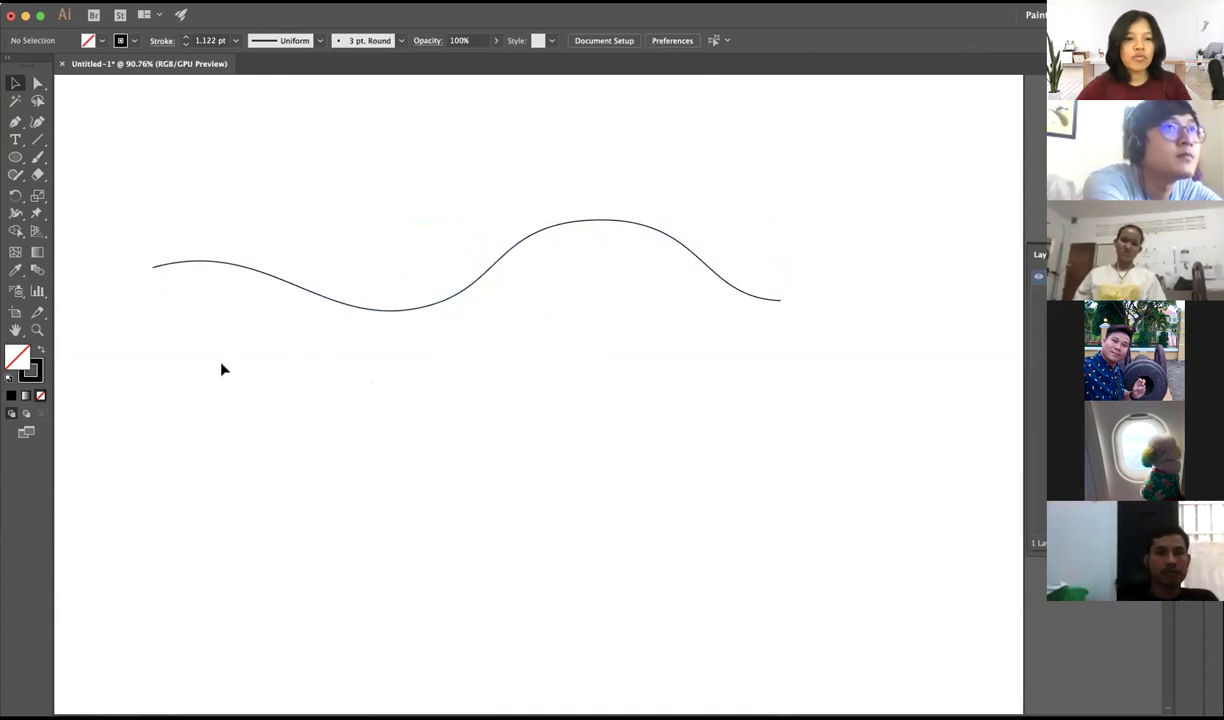
- With the Pen tool and stroke active, place zigzag peaks and valleys running right
{"action": "left_click", "coordinate": [16, 122]}
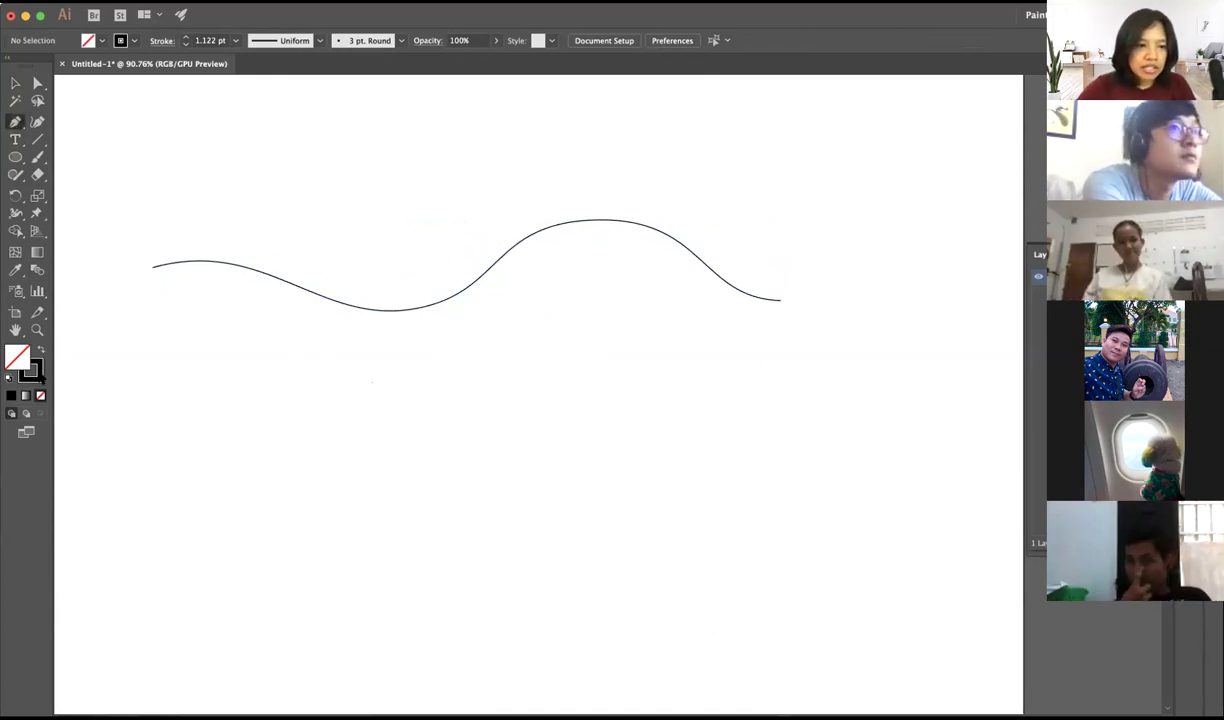
{"action": "left_click", "coordinate": [32, 369]}
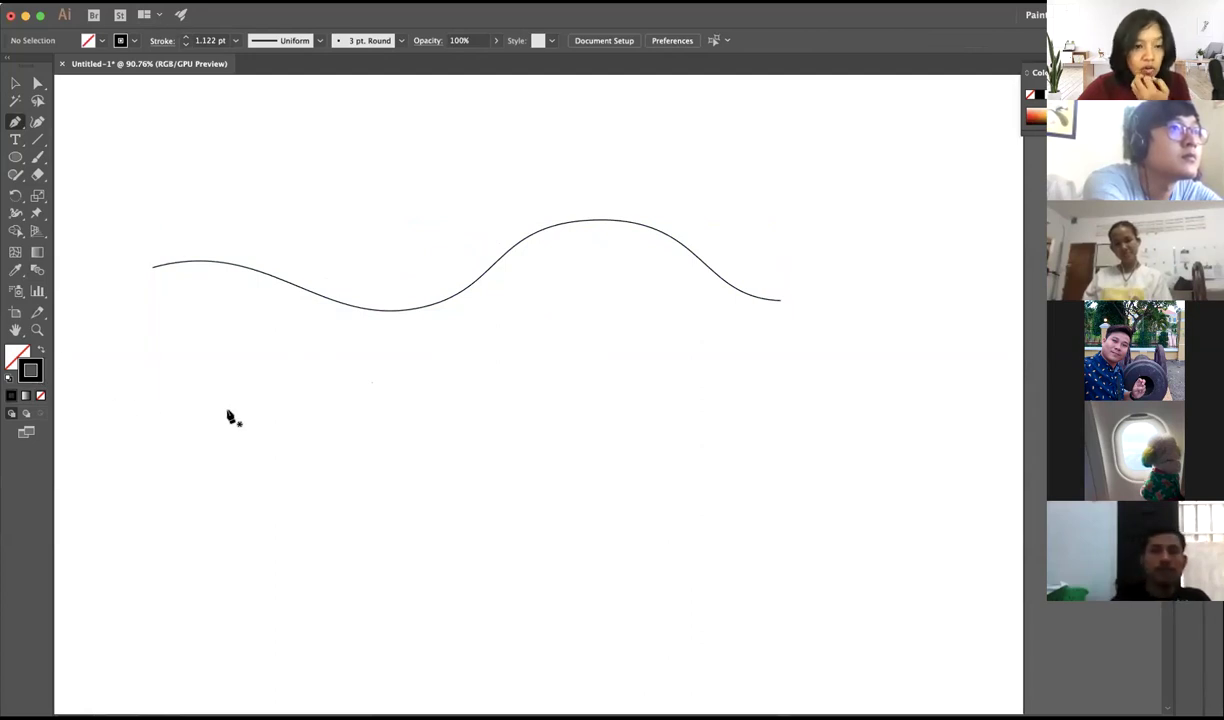
{"action": "left_click", "coordinate": [137, 436]}
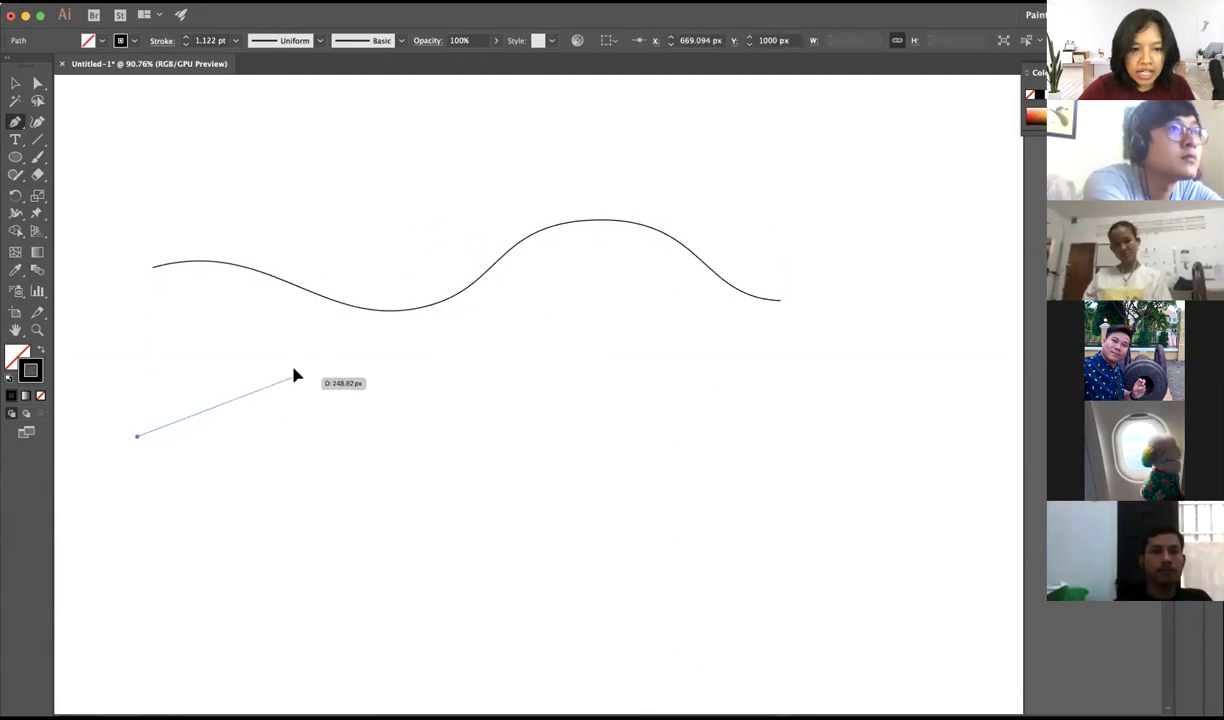
{"action": "left_click", "coordinate": [295, 373]}
{"action": "left_click", "coordinate": [466, 457]}
{"action": "left_click", "coordinate": [616, 356]}
{"action": "left_click", "coordinate": [845, 470]}
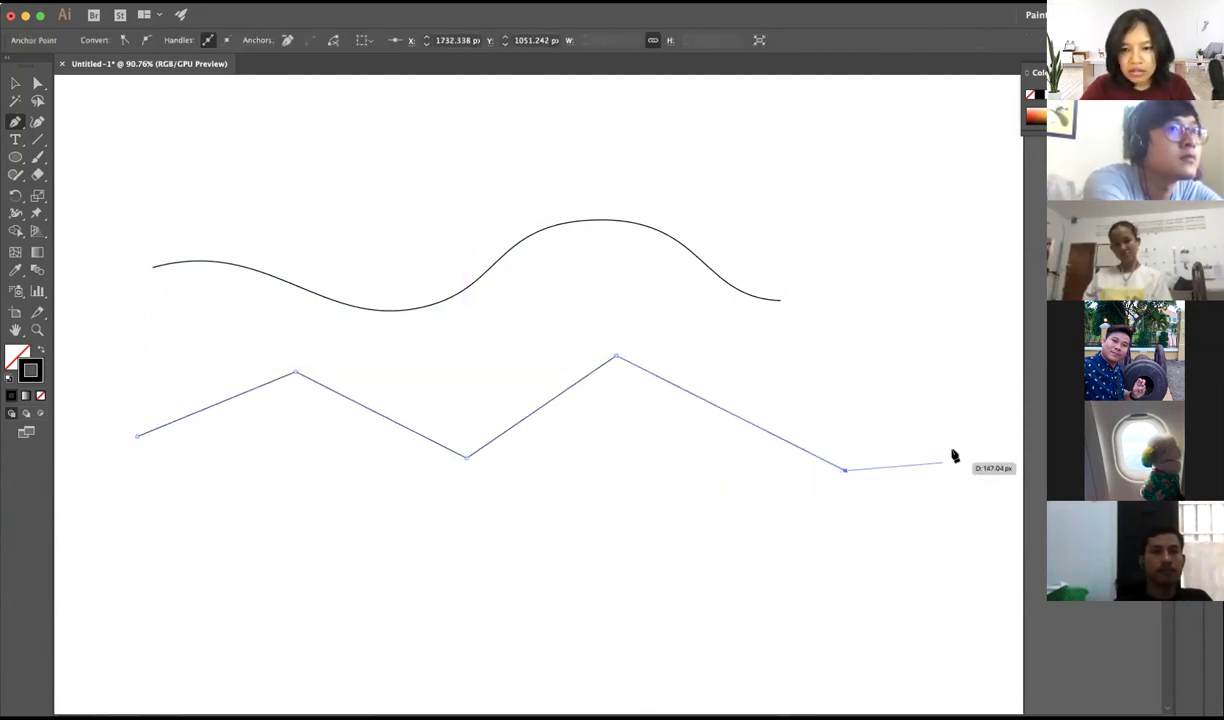
{"action": "left_click", "coordinate": [983, 470]}
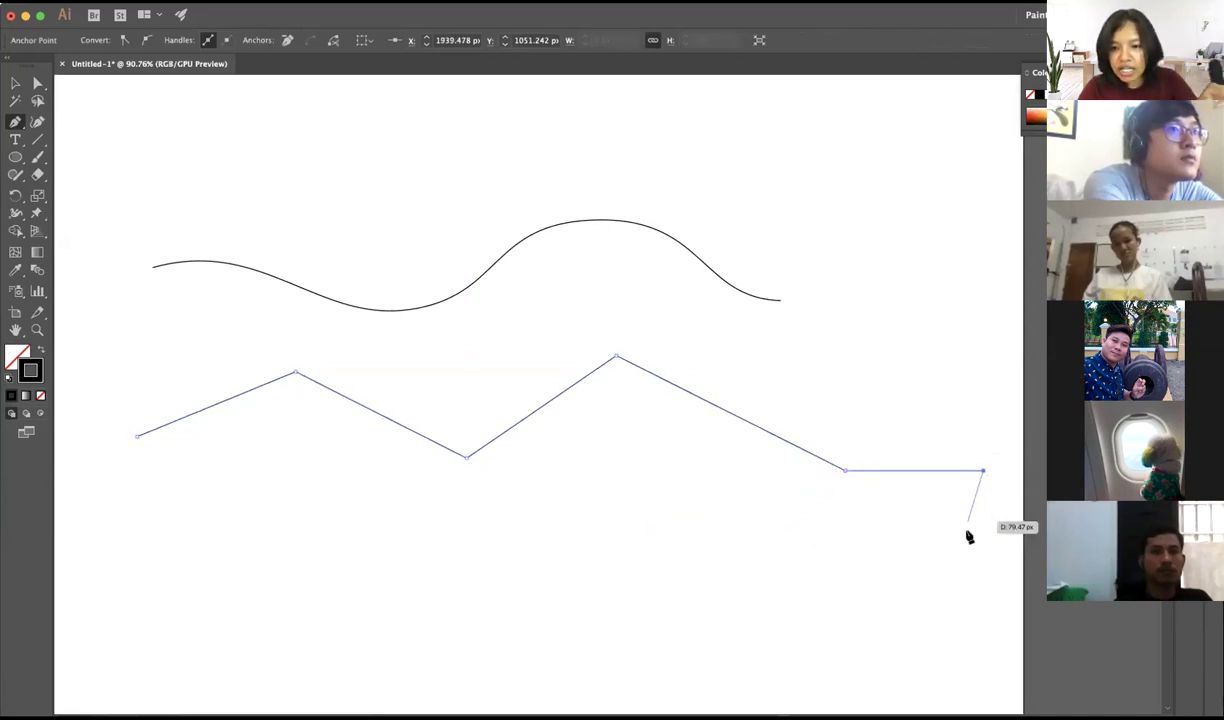
- Continue the jagged outline back along the bottom and close it at the starting anchor
{"action": "left_click", "coordinate": [952, 550]}
{"action": "left_click", "coordinate": [797, 541]}
{"action": "left_click", "coordinate": [577, 577]}
{"action": "left_click", "coordinate": [377, 572]}
{"action": "left_click", "coordinate": [346, 507]}
{"action": "left_click", "coordinate": [280, 450]}
{"action": "left_click", "coordinate": [157, 503]}
{"action": "left_click", "coordinate": [89, 540]}
{"action": "left_click", "coordinate": [101, 481]}
{"action": "left_click", "coordinate": [137, 436]}
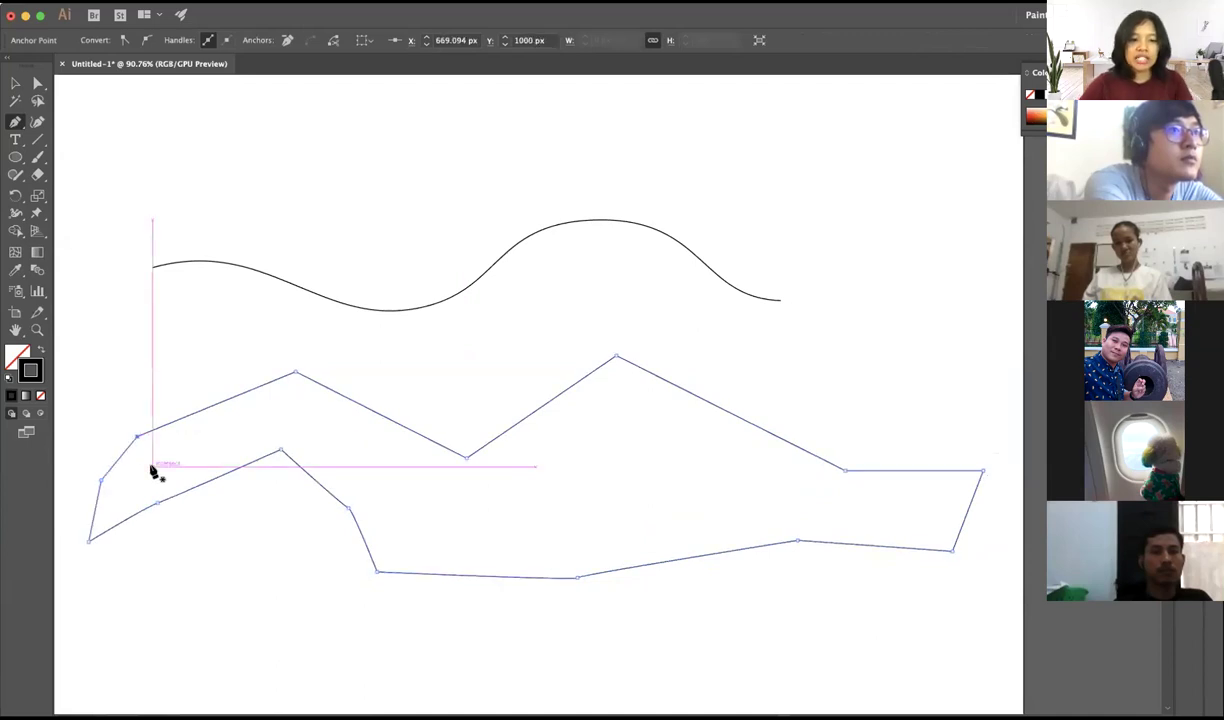